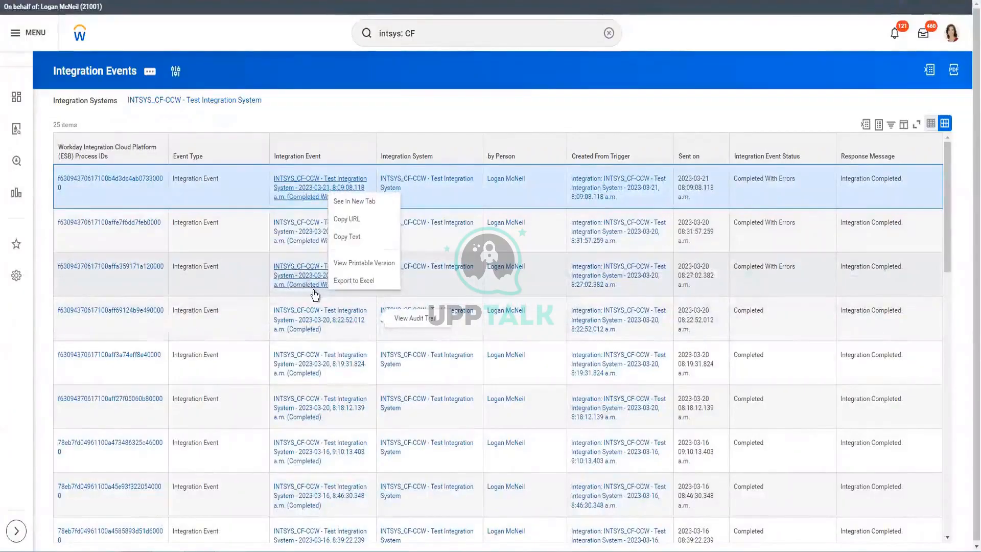
Open the 2023-03-20, 8:27:02 a.m. integration event in a new tab and review its child processes, output files and event documents.
right_click(314, 291)
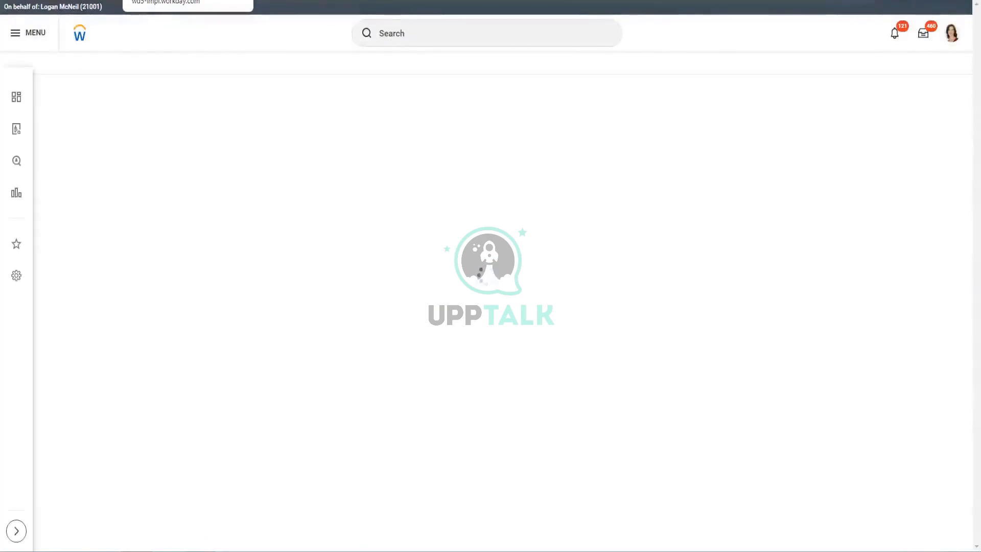
scroll(323, 286, down, 2)
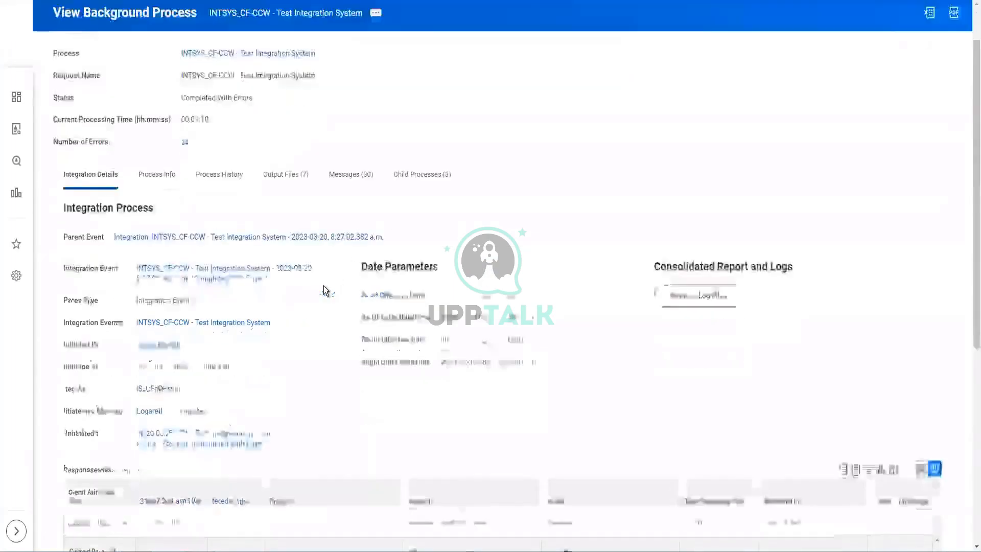
scroll(323, 286, down, 5)
scroll(207, 59, up, 4)
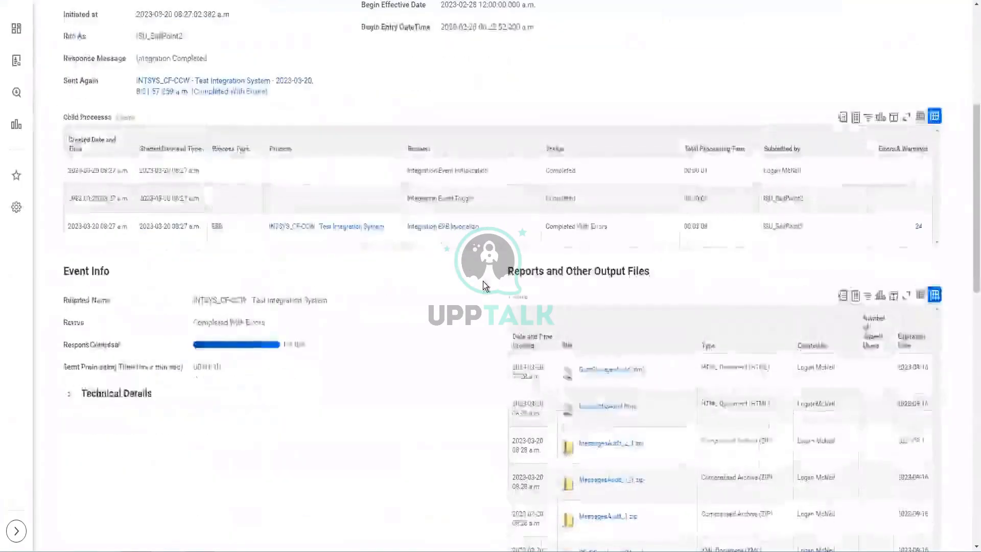
scroll(483, 281, down, 5)
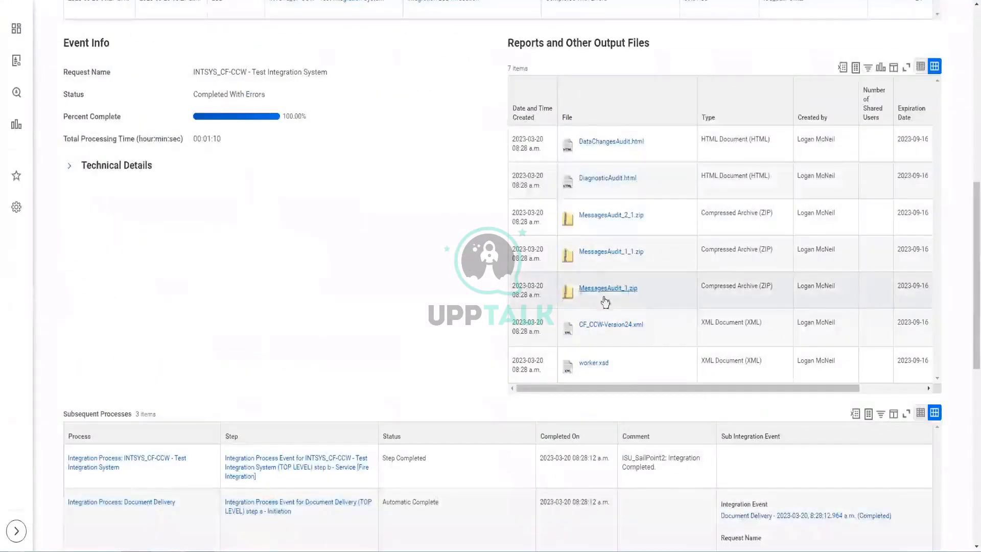
scroll(403, 167, down, 10)
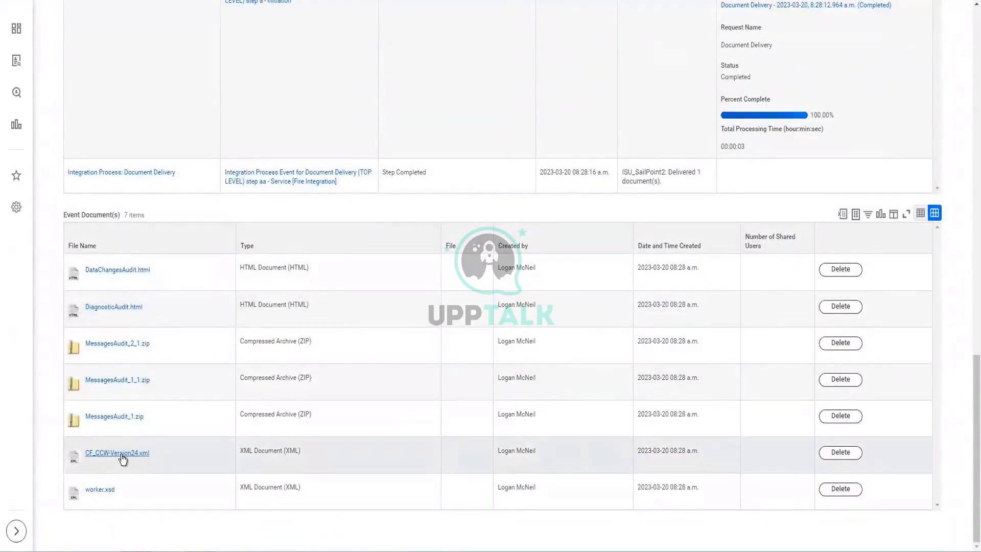
scroll(791, 119, up, 2)
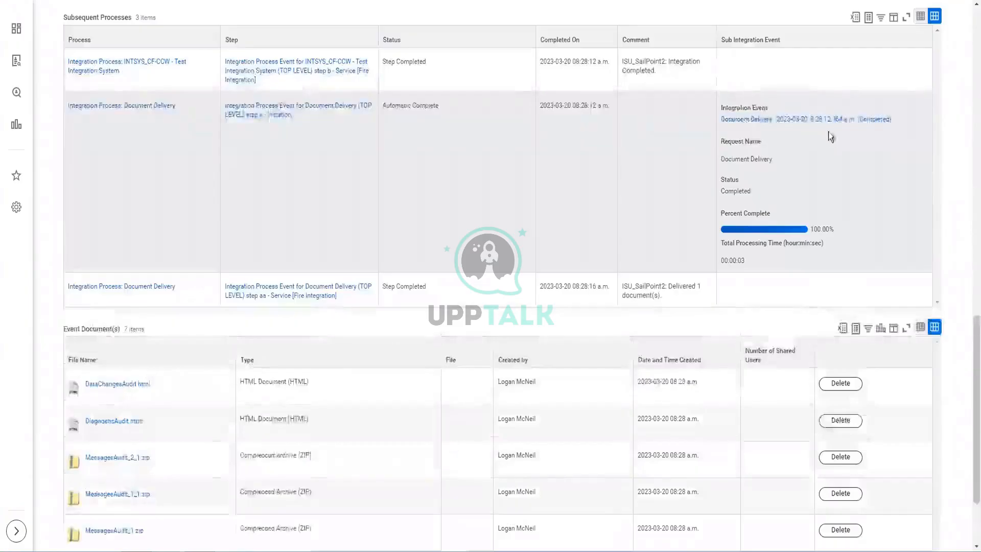
scroll(830, 137, up, 6)
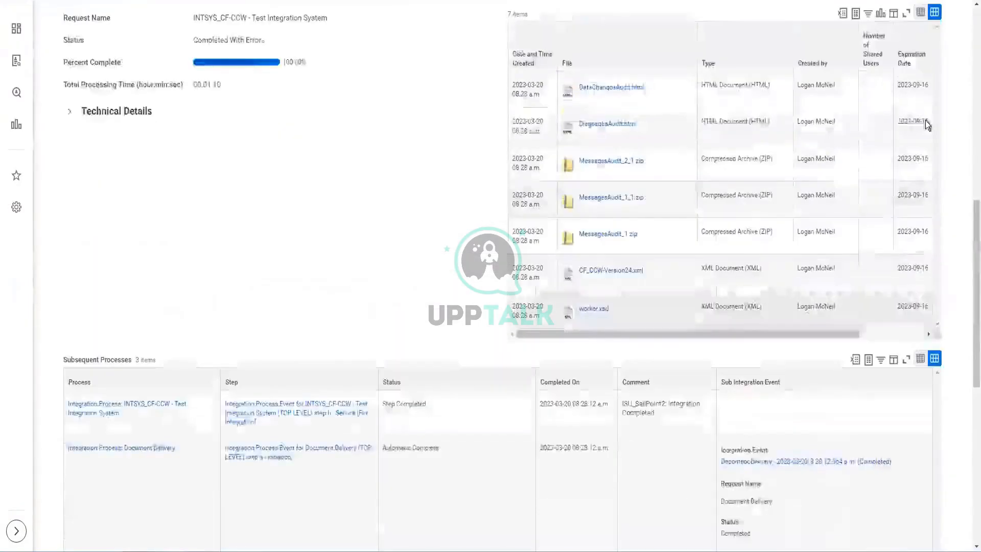
scroll(924, 121, up, 3)
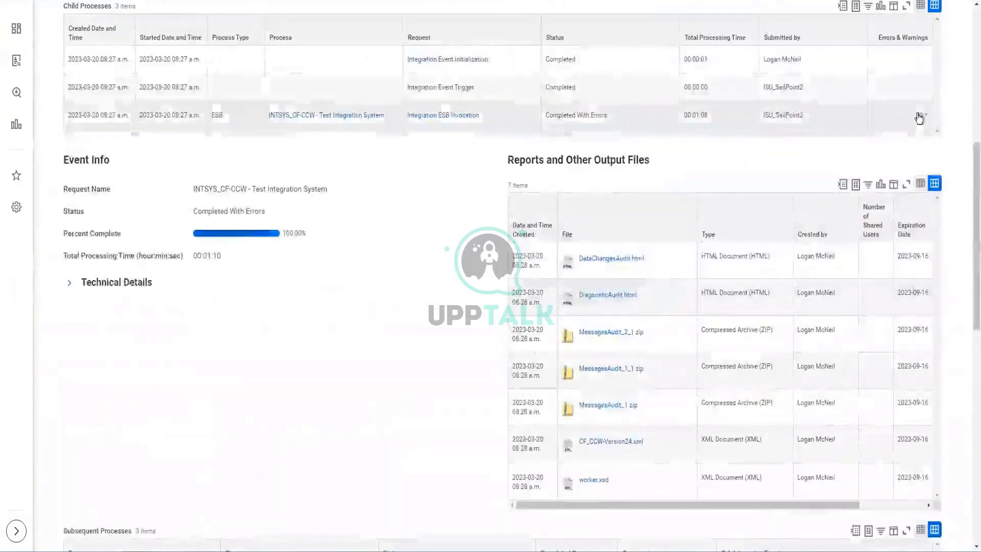
Open the errors and warnings of the Integration ESB Invocation process, enlarge the list and read through the messages.
click(918, 118)
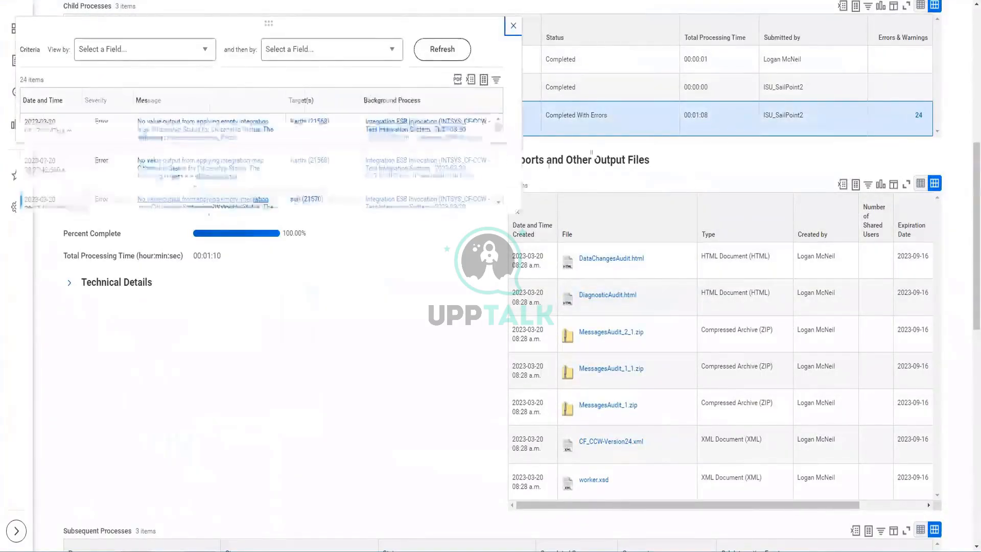
drag(517, 212, 797, 425)
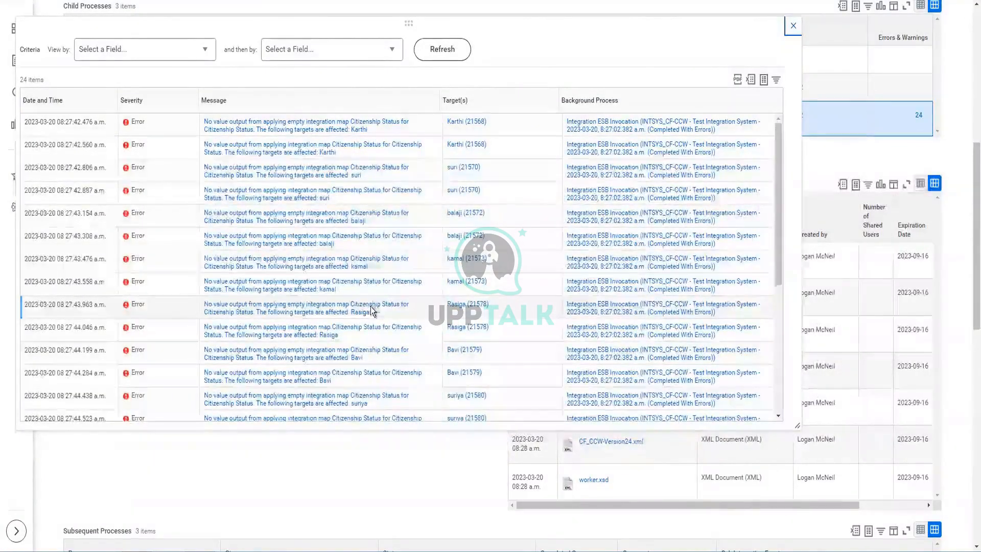
scroll(384, 365, down, 6)
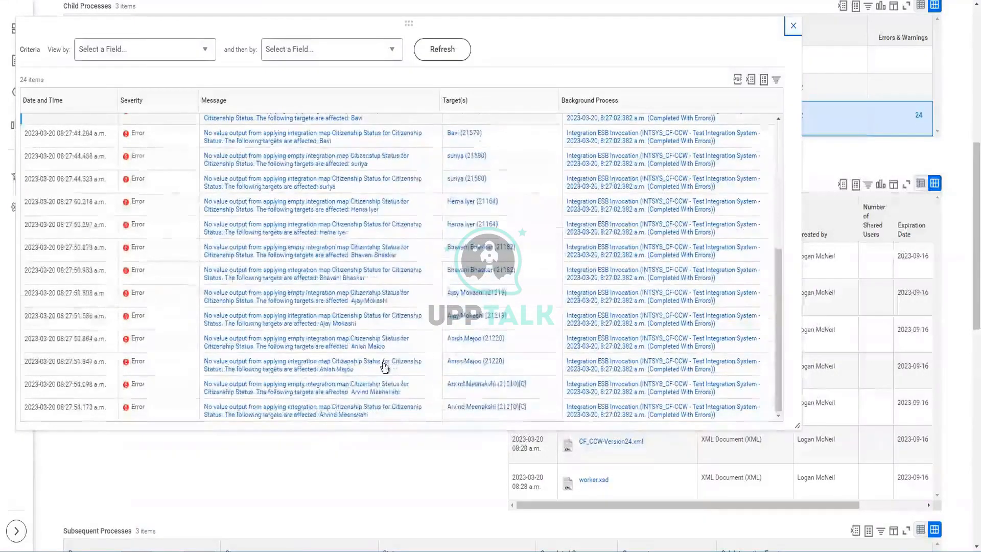
scroll(384, 365, down, 4)
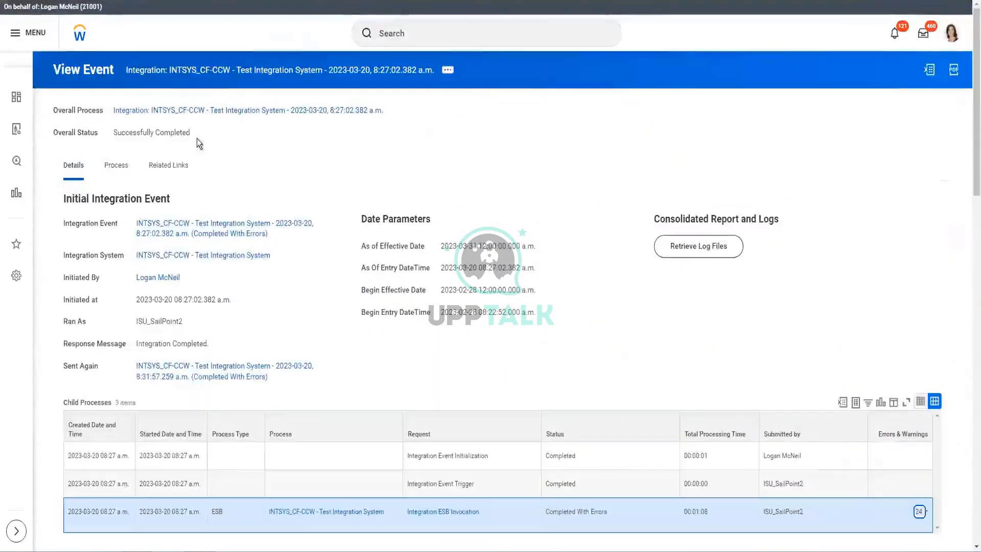
Open Configure Integration Field Attributes for INTSYS_CF-CCW - Test Integration System at the Worker Personal Data Section Fields.
mouse_move(207, 256)
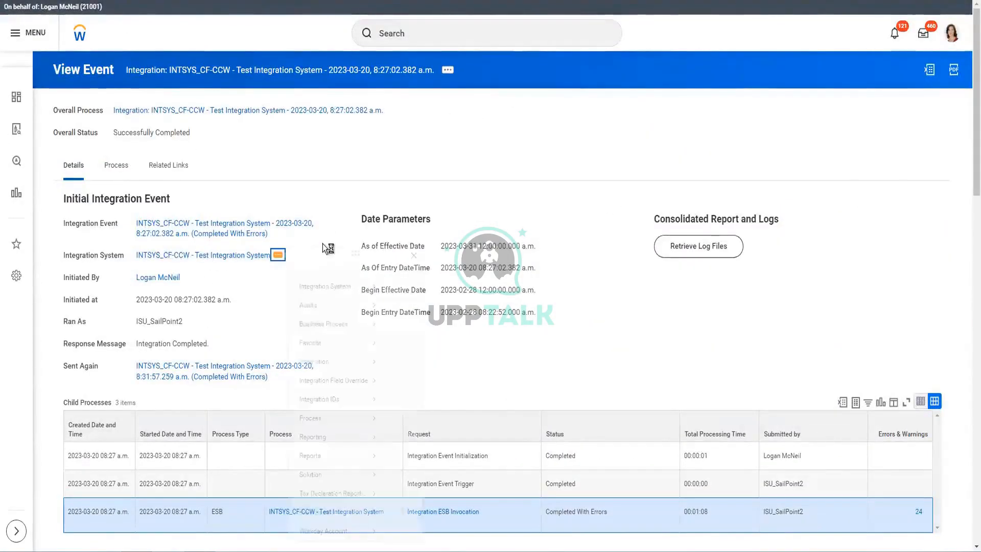
mouse_move(324, 296)
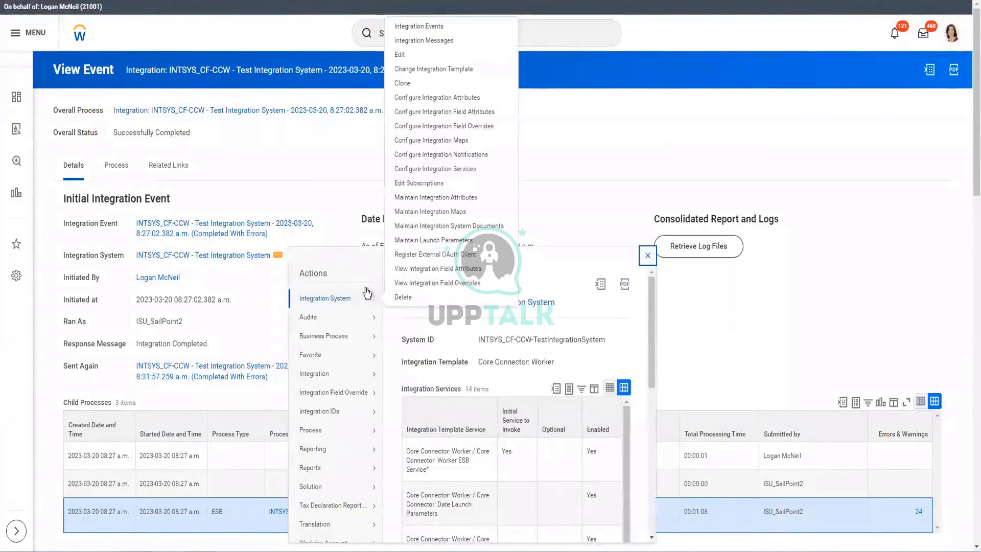
click(497, 116)
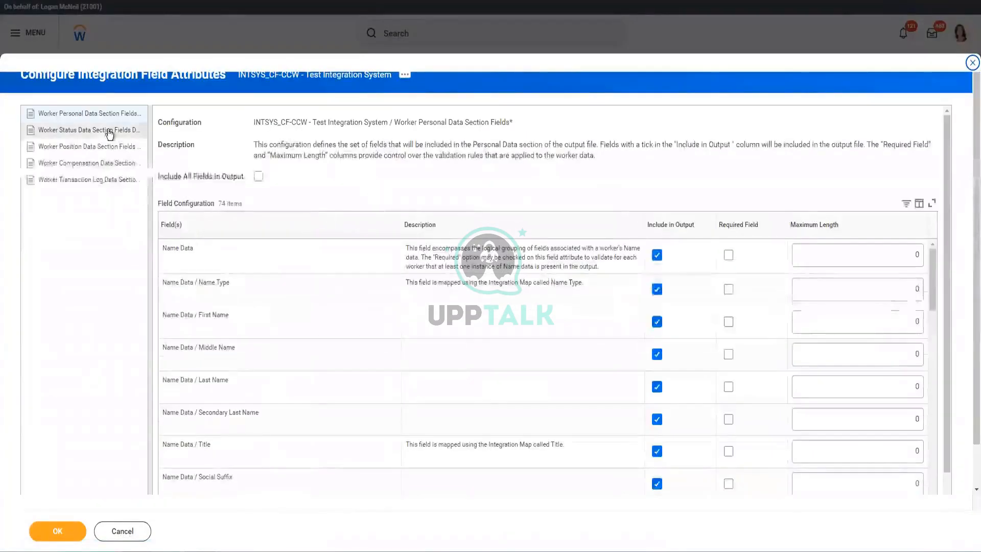
click(108, 116)
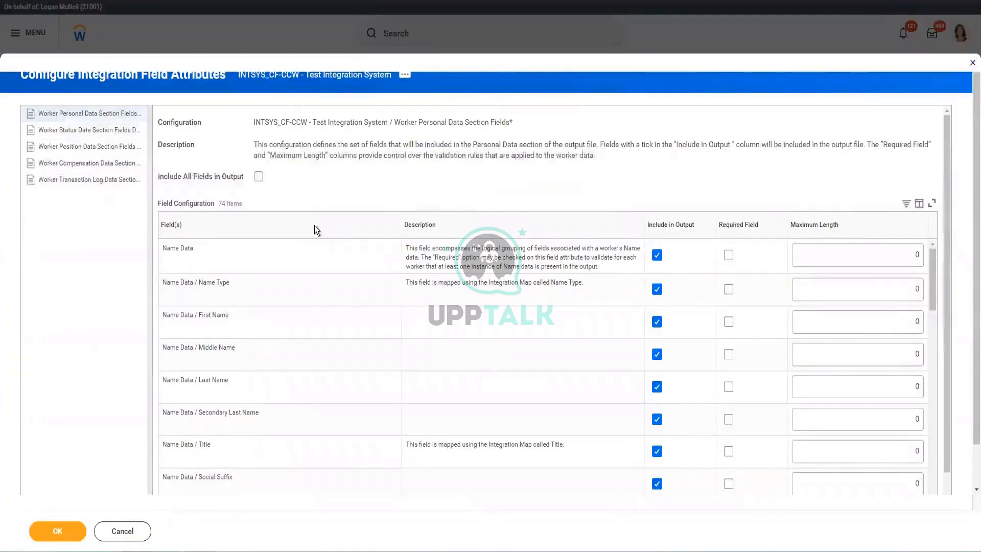
Filter the personal data field configuration by searching for "citizenship" and selecting Citizenship Status.
click(320, 225)
click(256, 375)
text(cit)
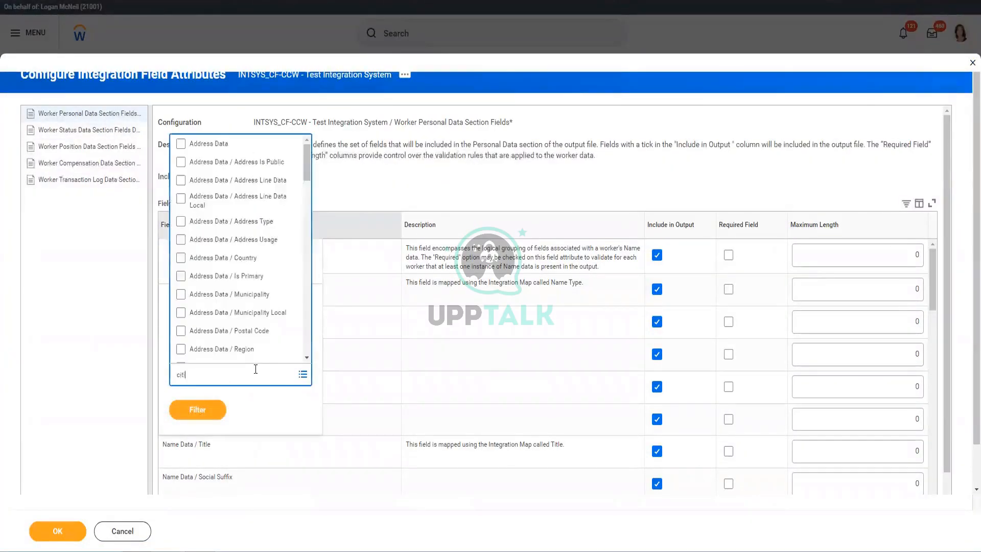
text(izenship)
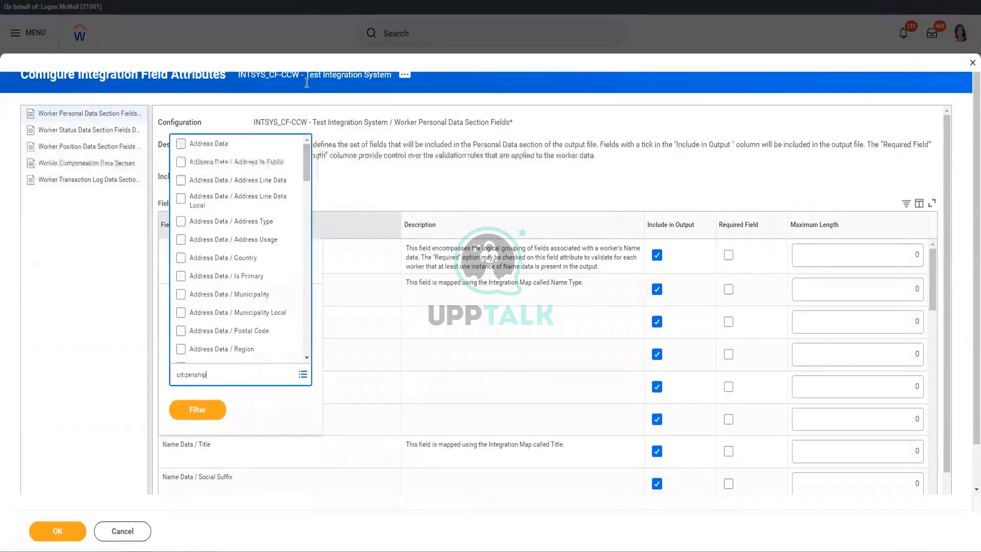
key(Return)
click(210, 441)
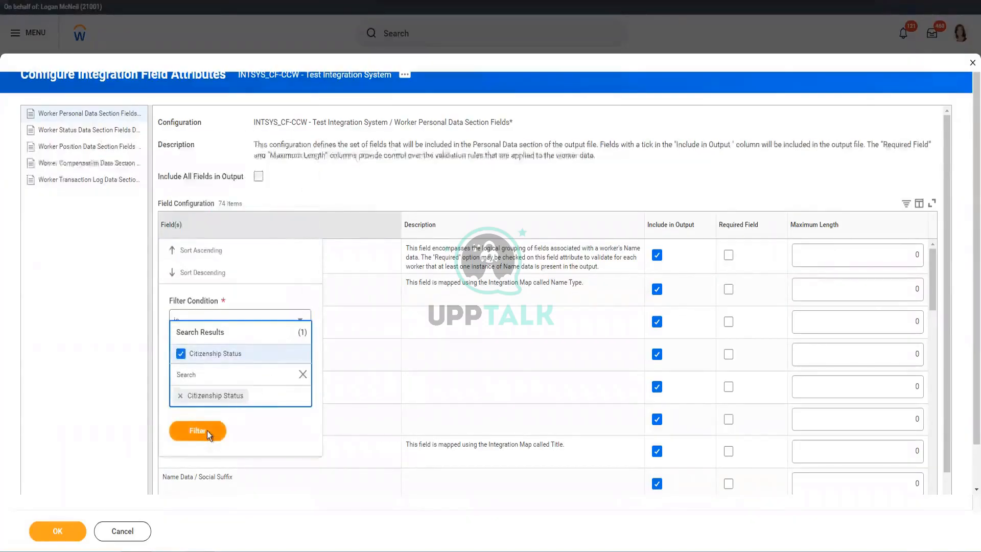
click(209, 415)
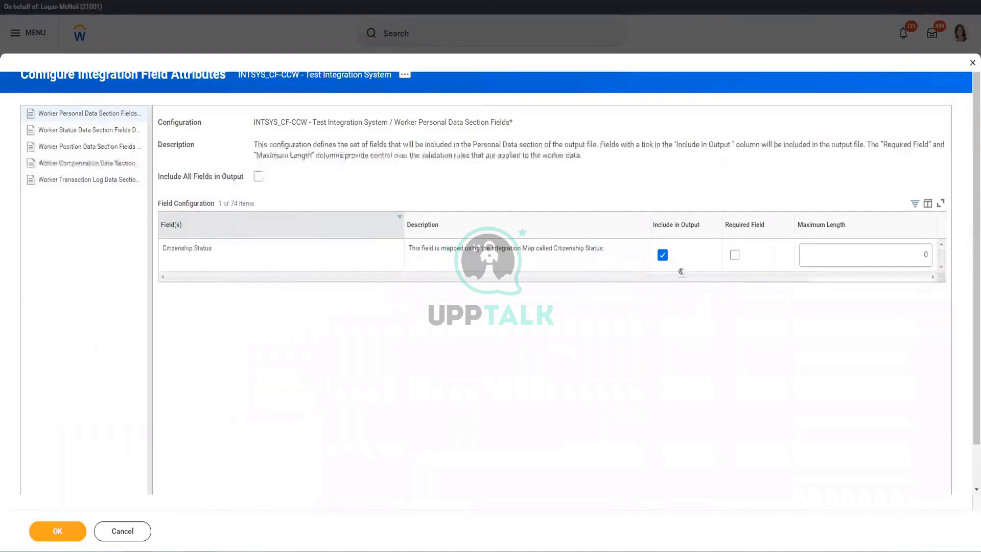
Exclude the Citizenship Status field from the output and save the field attribute configuration.
click(662, 255)
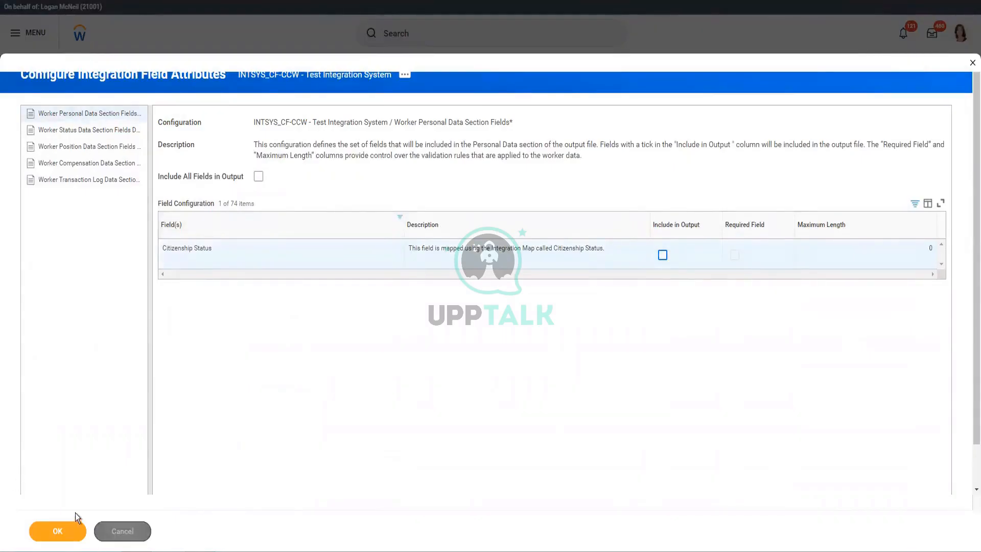
click(82, 186)
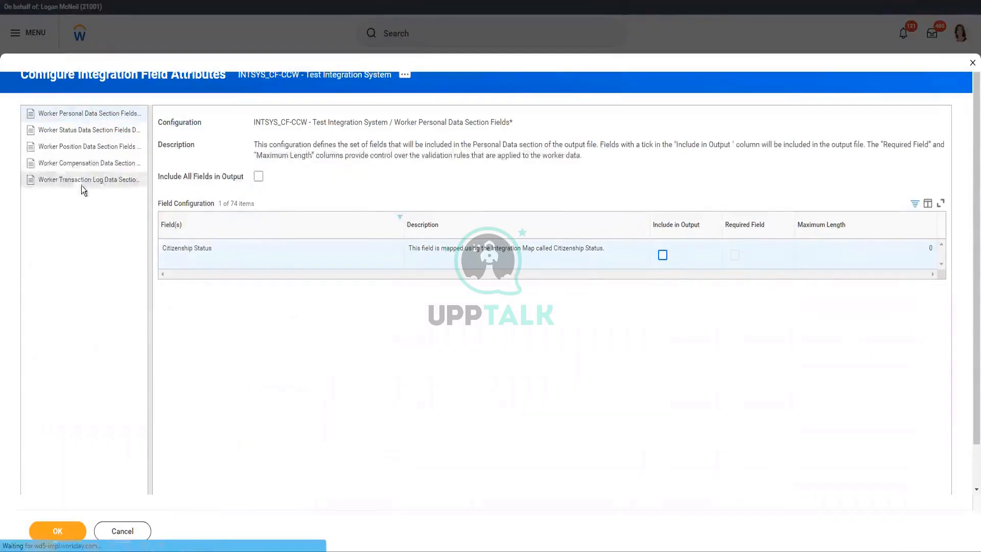
click(57, 531)
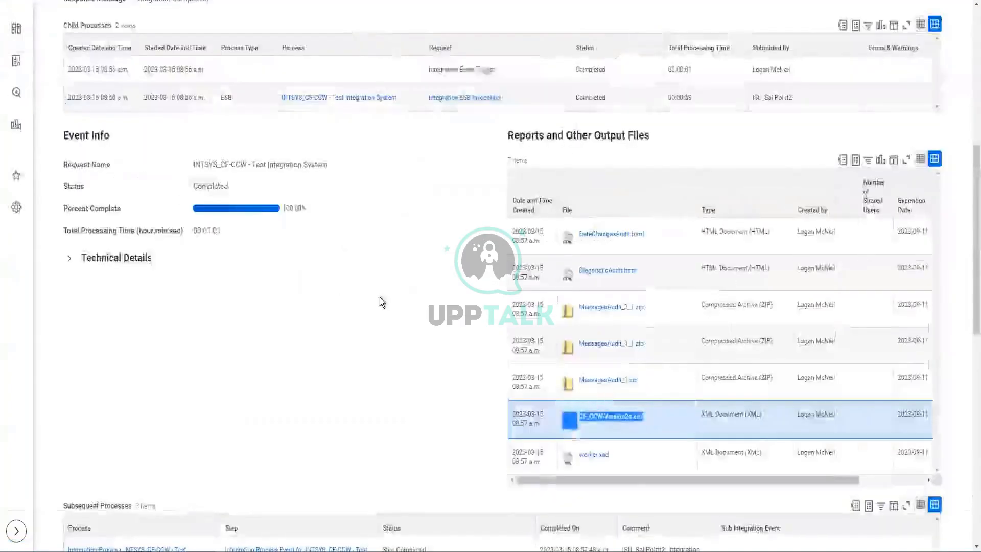
Open the re-launch form for the 2023-03-15, 8:56:46 a.m. integration event.
scroll(381, 295, up, 5)
scroll(381, 294, up, 1)
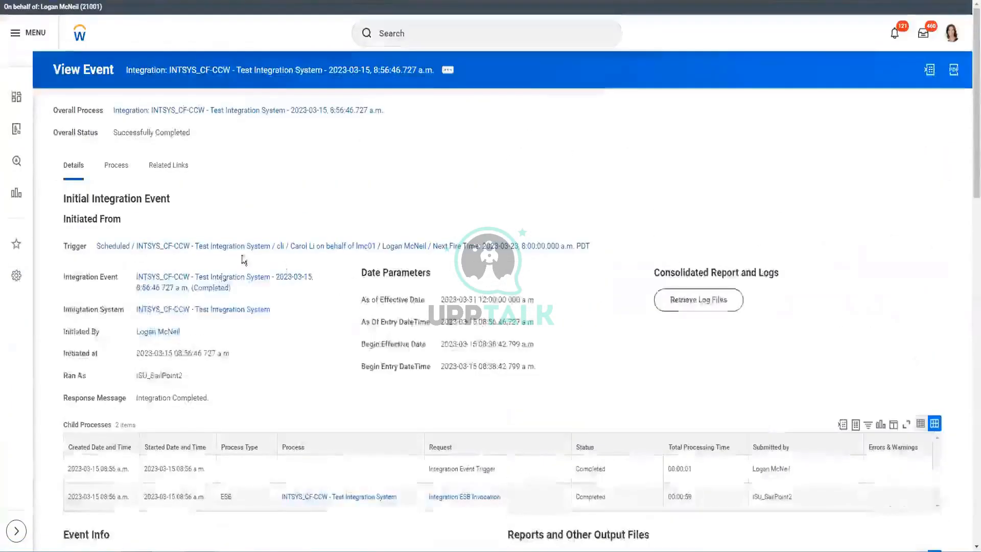
click(238, 287)
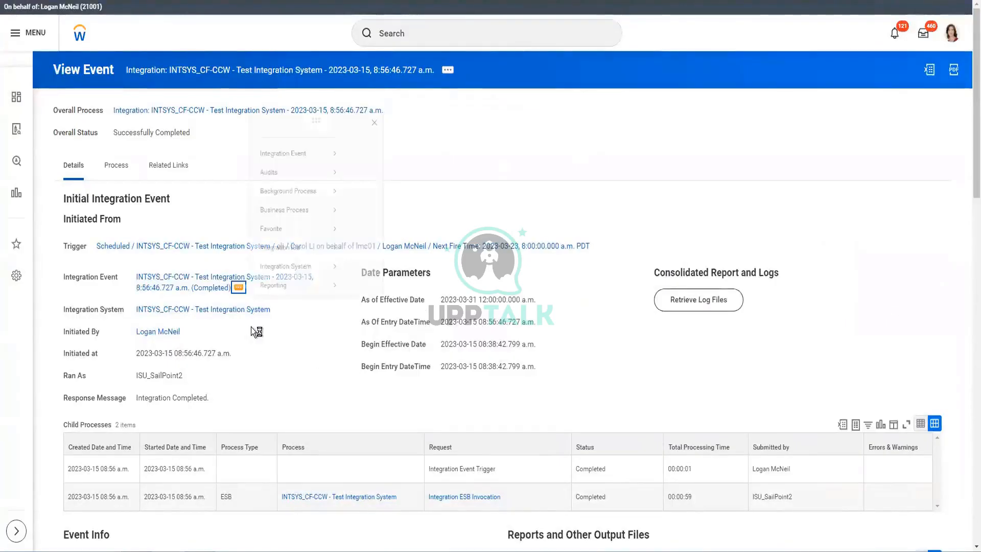
mouse_move(314, 63)
click(442, 500)
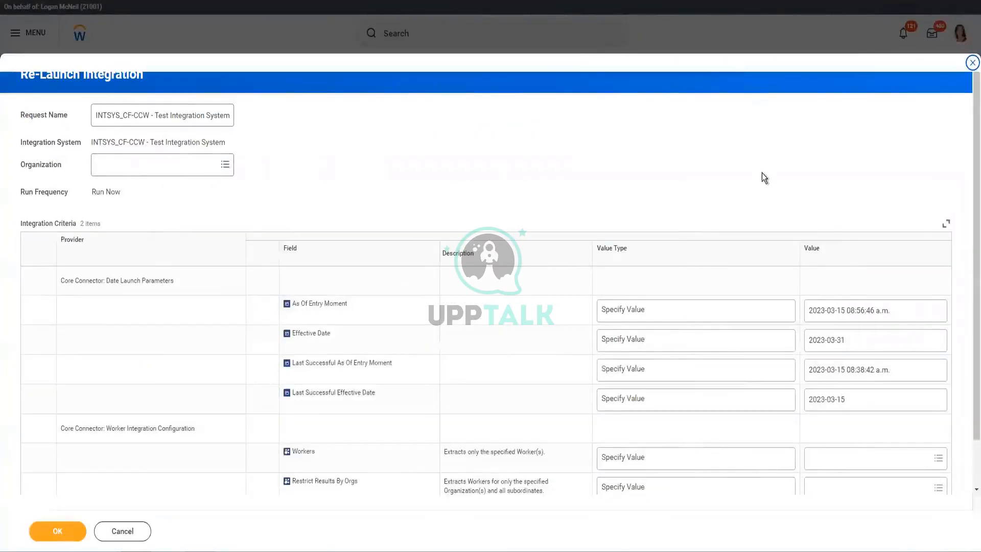
Set the As Of Entry Moment date to 2023-03-21 and submit the integration re-launch.
click(846, 311)
click(849, 313)
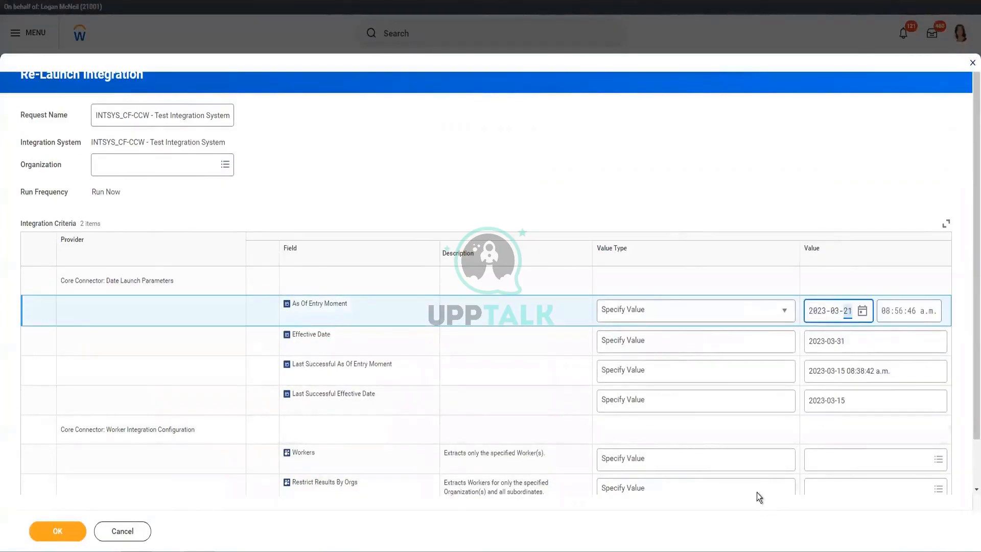
click(730, 188)
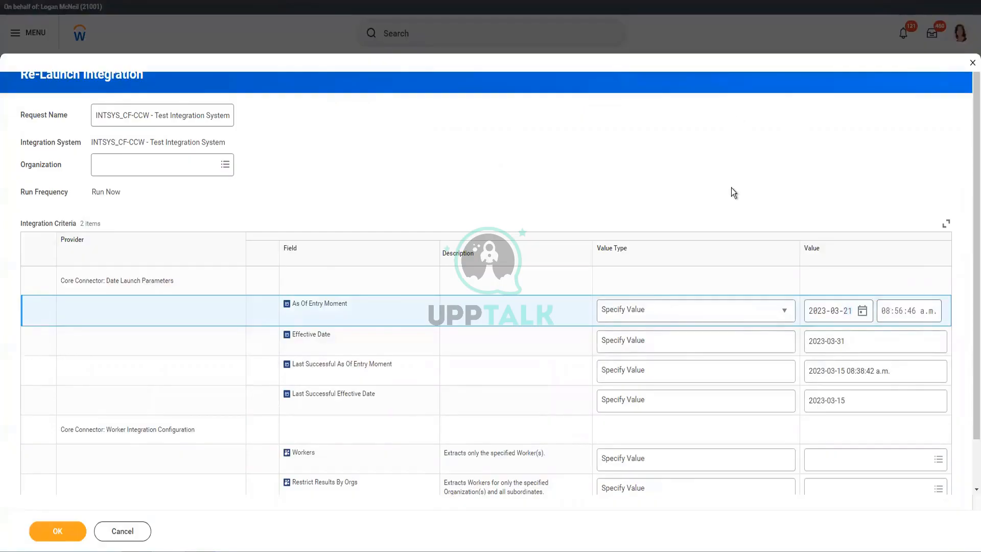
scroll(731, 188, down, 2)
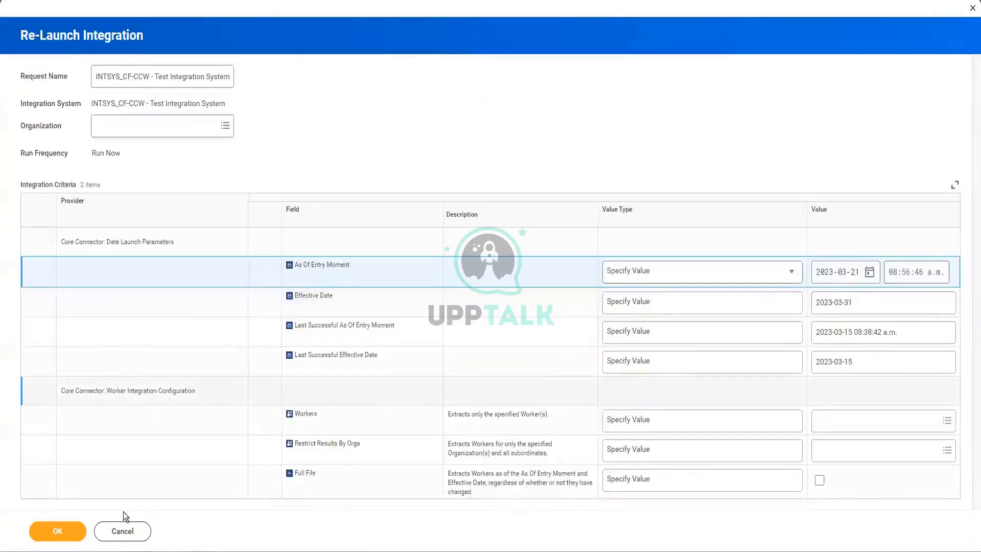
click(58, 531)
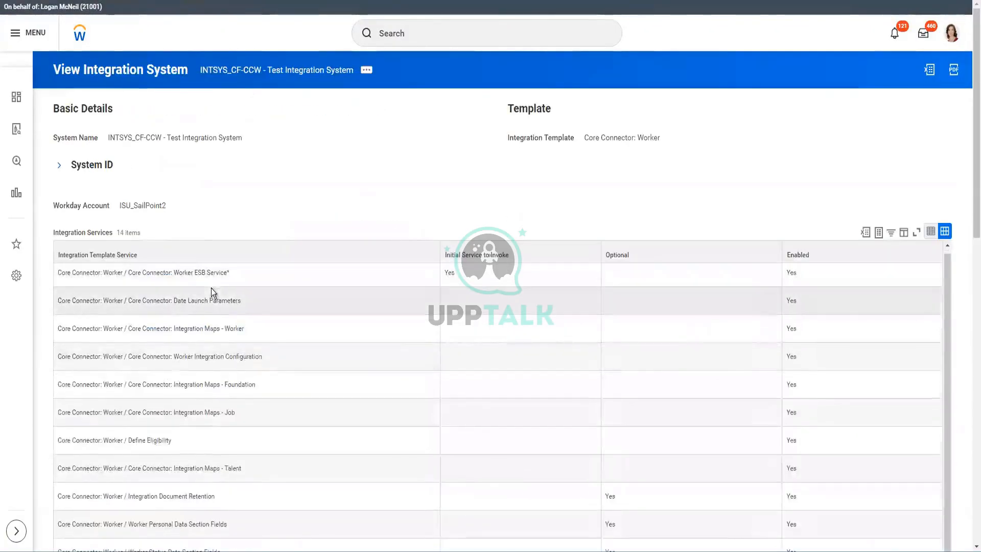
Look through the integration system's services and integration attributes, and search the page for "log".
scroll(272, 207, down, 5)
scroll(271, 203, down, 6)
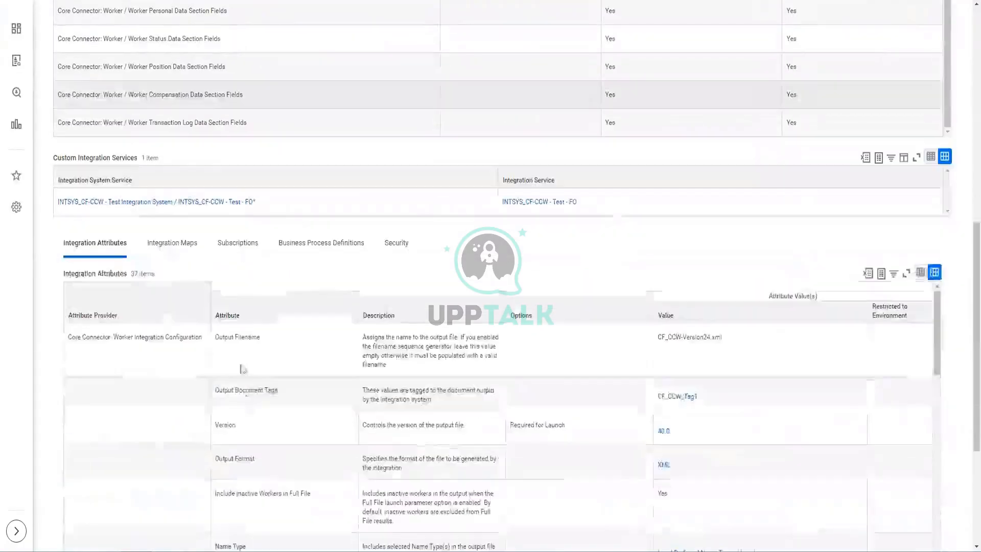
scroll(259, 460, down, 8)
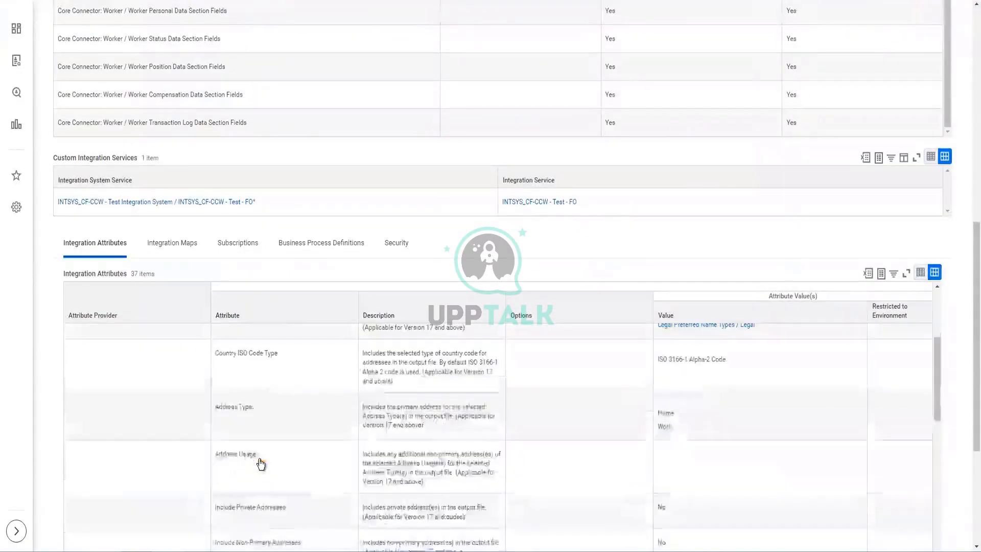
scroll(384, 433, down, 6)
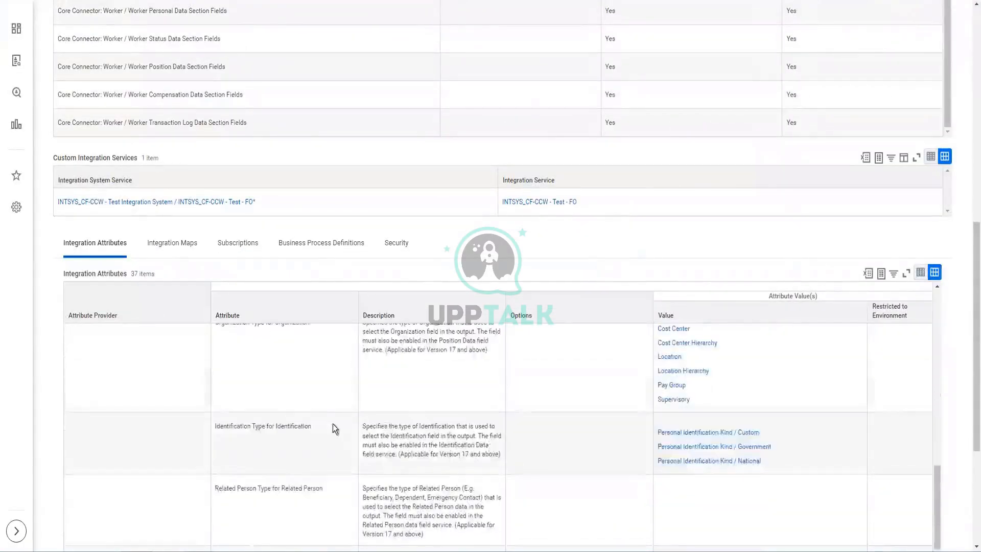
scroll(292, 383, up, 3)
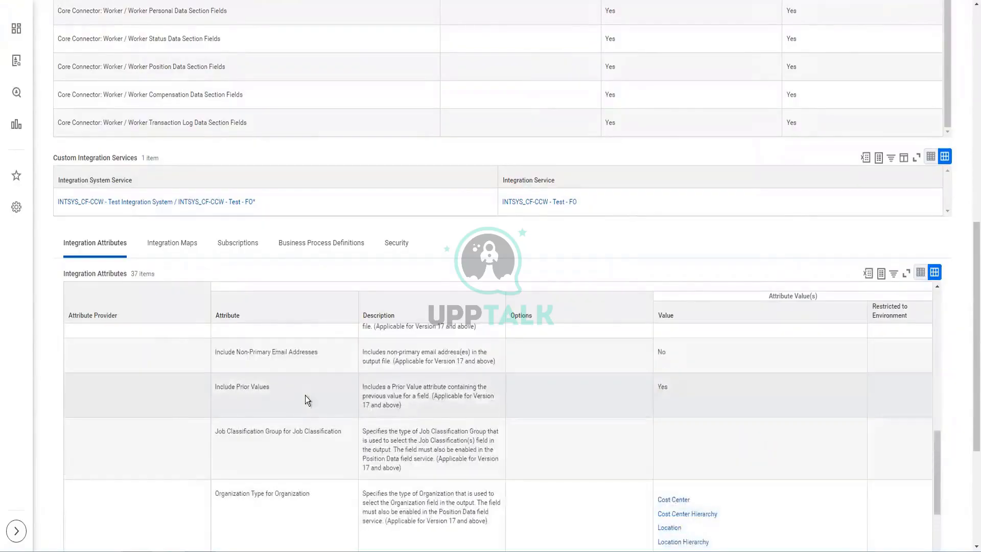
click(305, 395)
key(ctrl+f)
text(log)
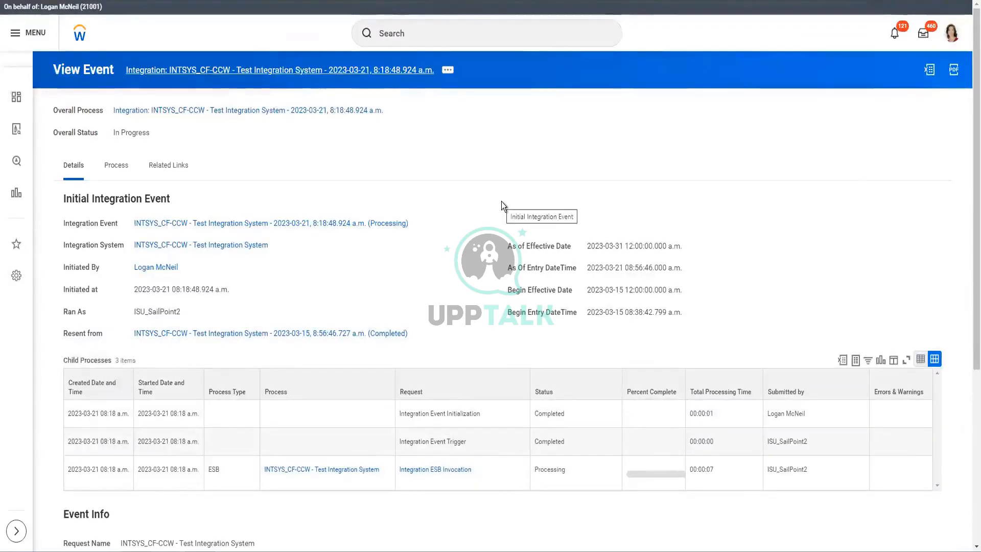
Re-launch the 2023-03-21, 8:18:48 a.m. integration event with the Full File option enabled.
click(416, 224)
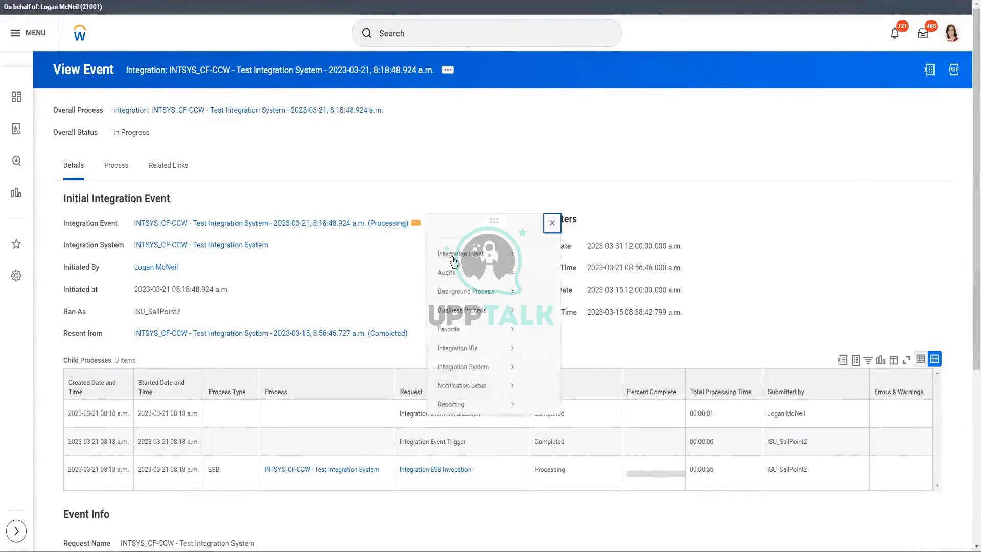
mouse_move(475, 263)
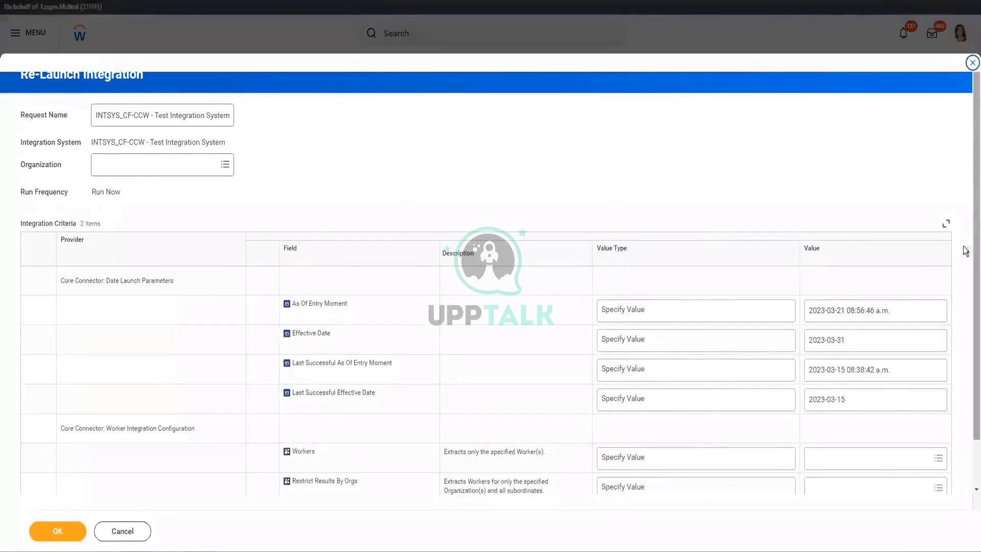
click(820, 479)
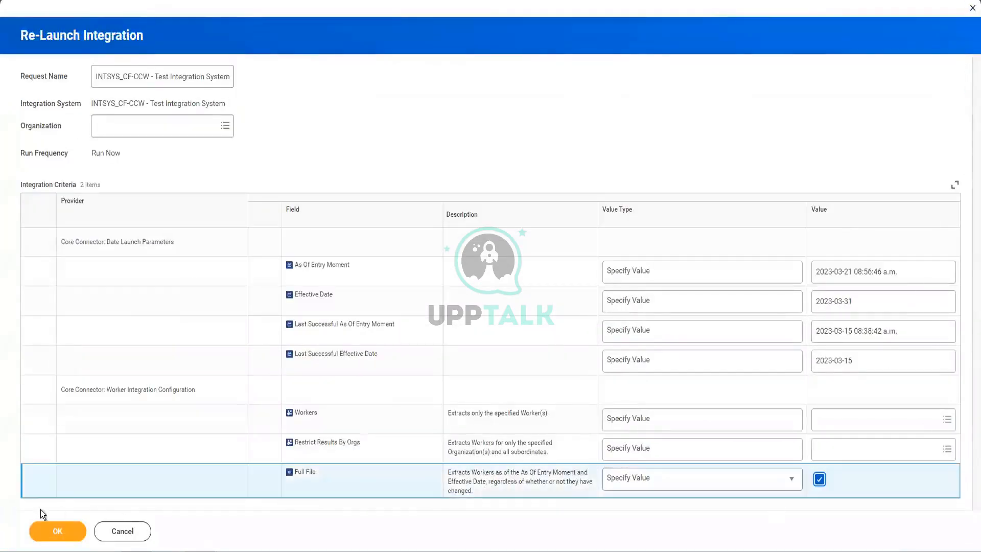
click(50, 531)
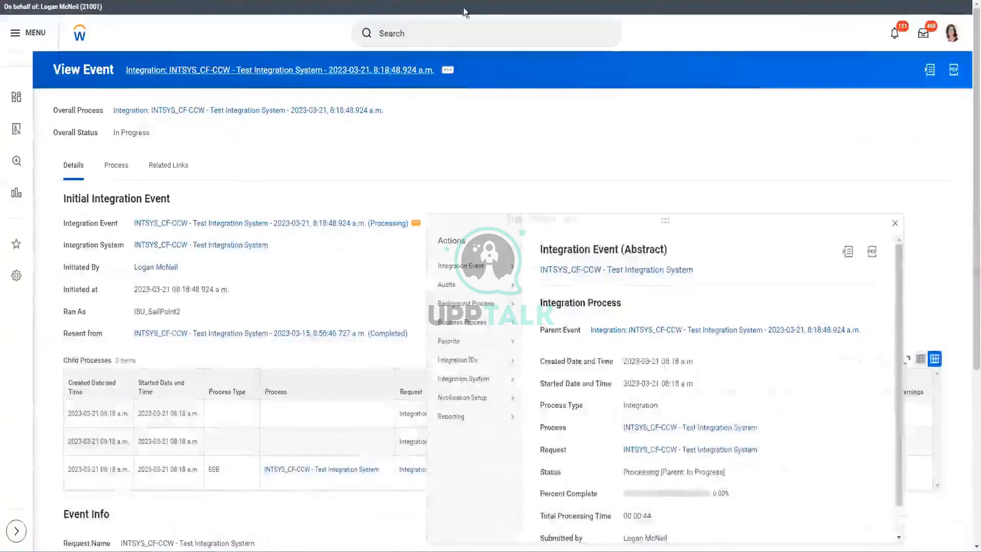
click(475, 65)
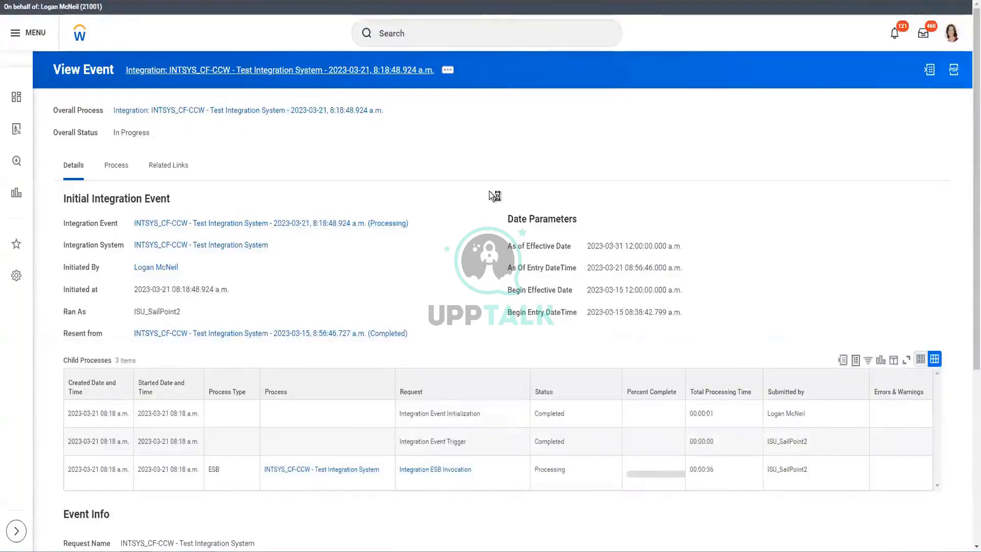
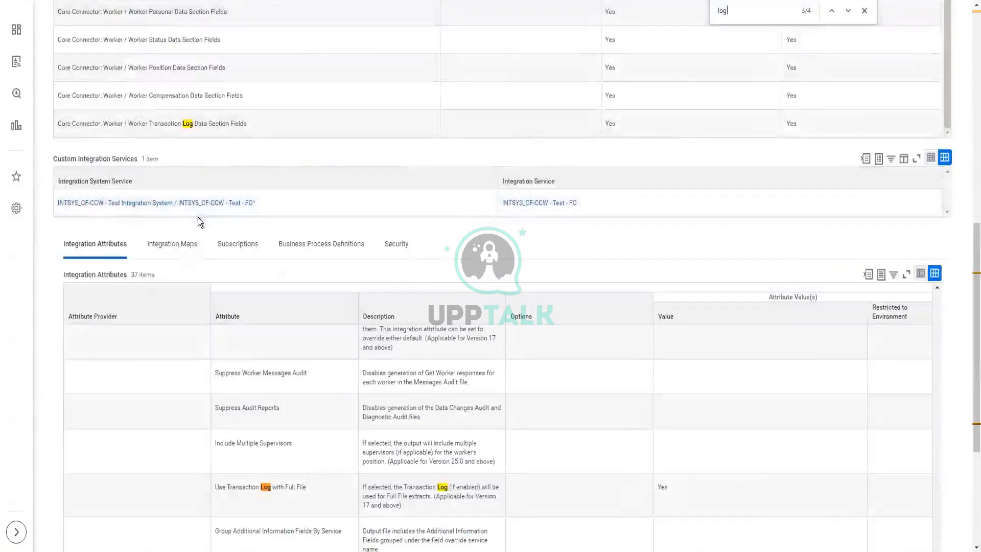
Open the integration system's subscriptions for editing and subscribe to the specific transaction type Change Job.
scroll(198, 216, up, 15)
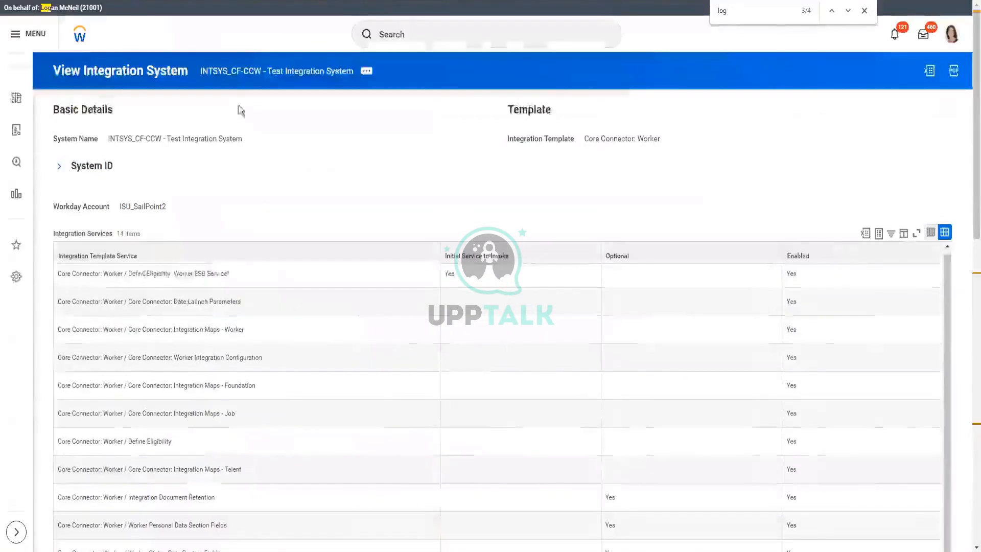
click(366, 70)
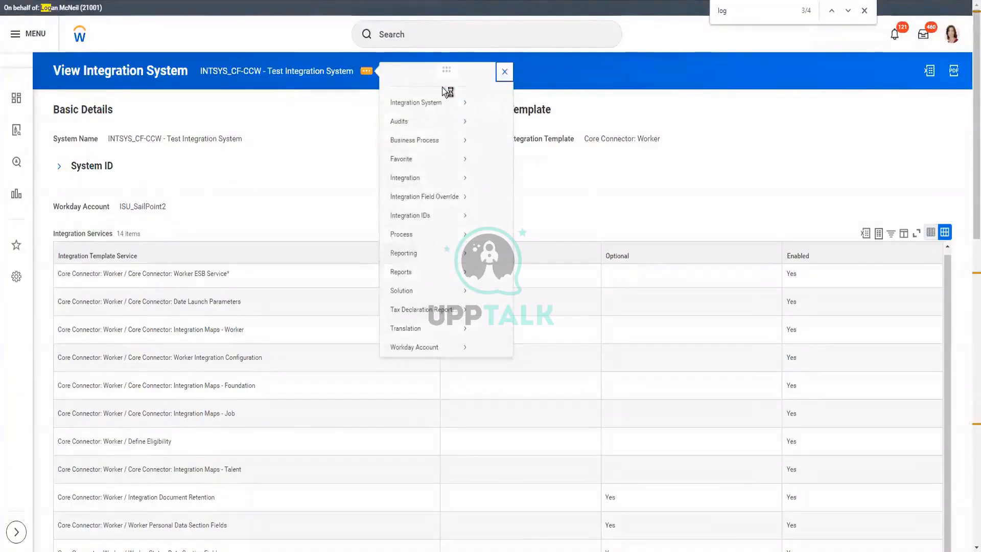
mouse_move(436, 115)
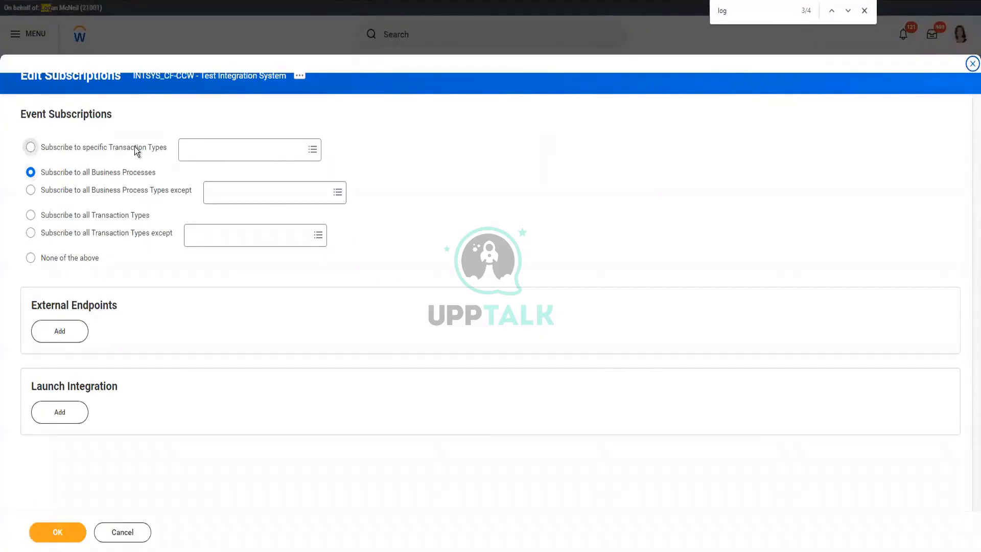
click(256, 149)
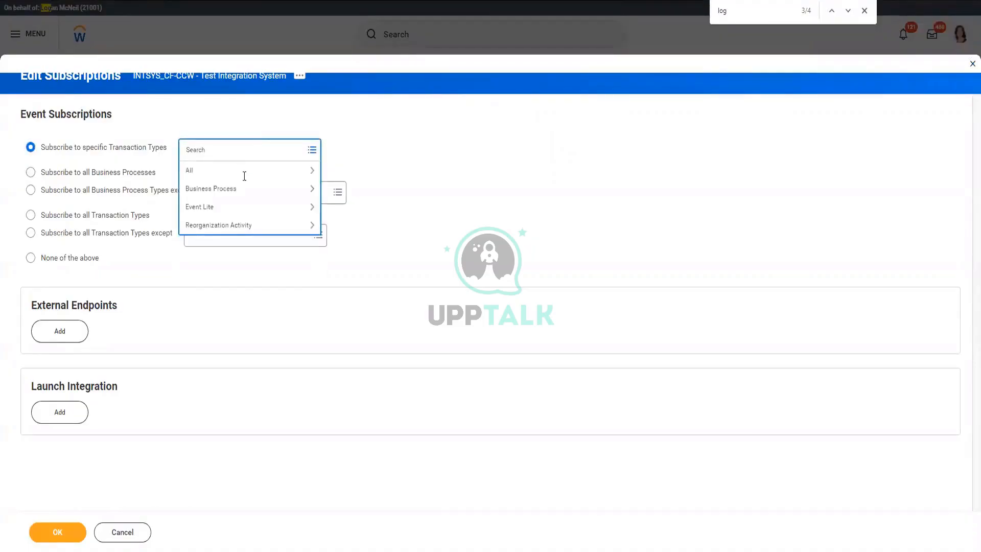
click(243, 189)
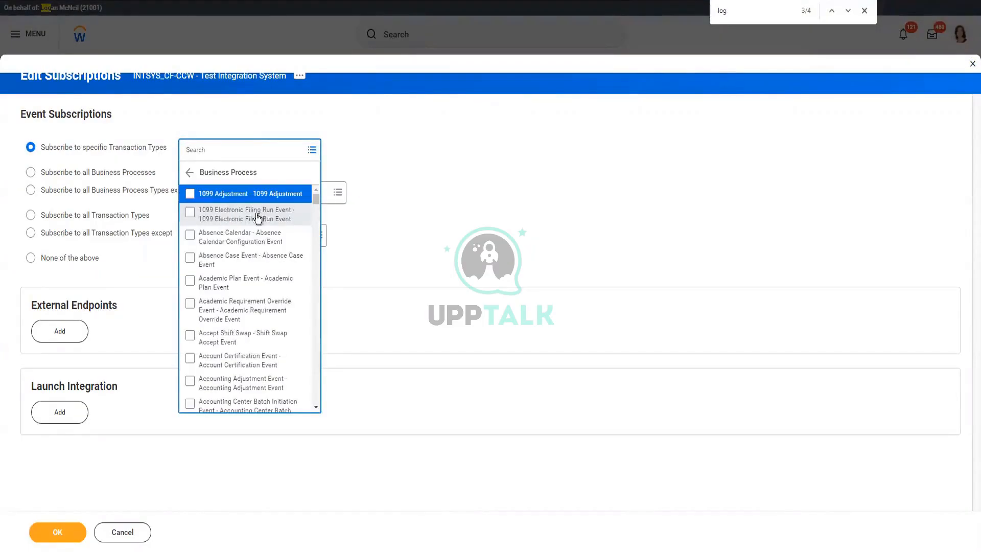
click(241, 153)
text(Jo)
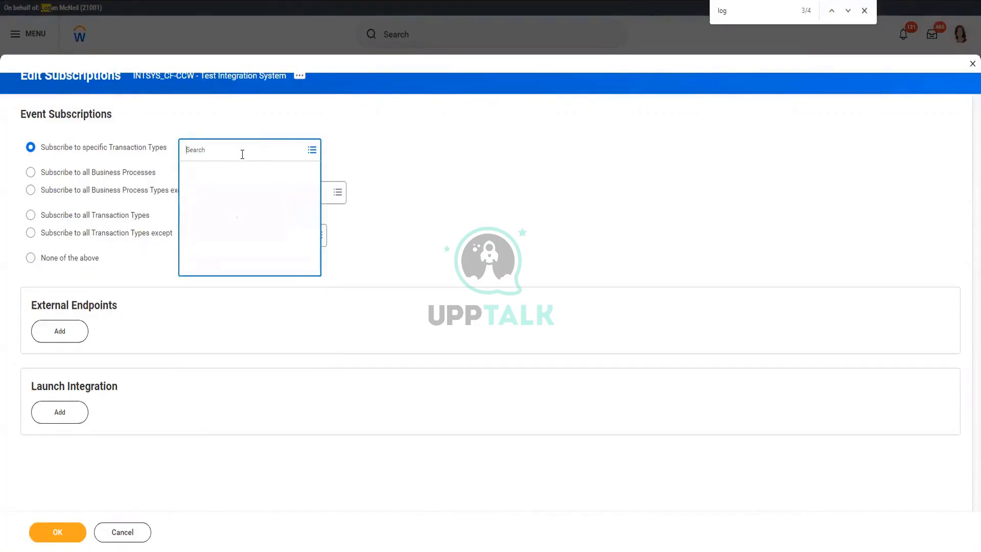
text(b Change)
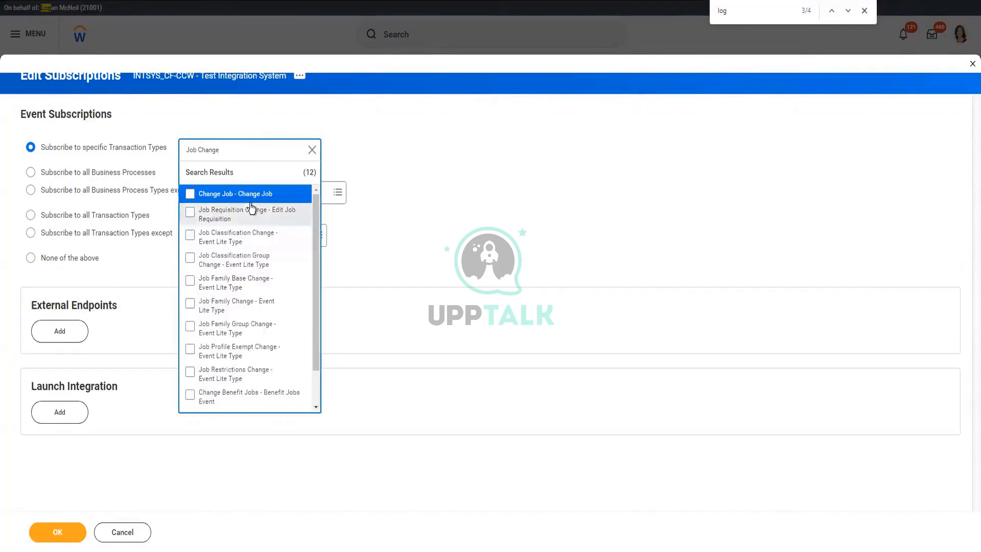
click(247, 194)
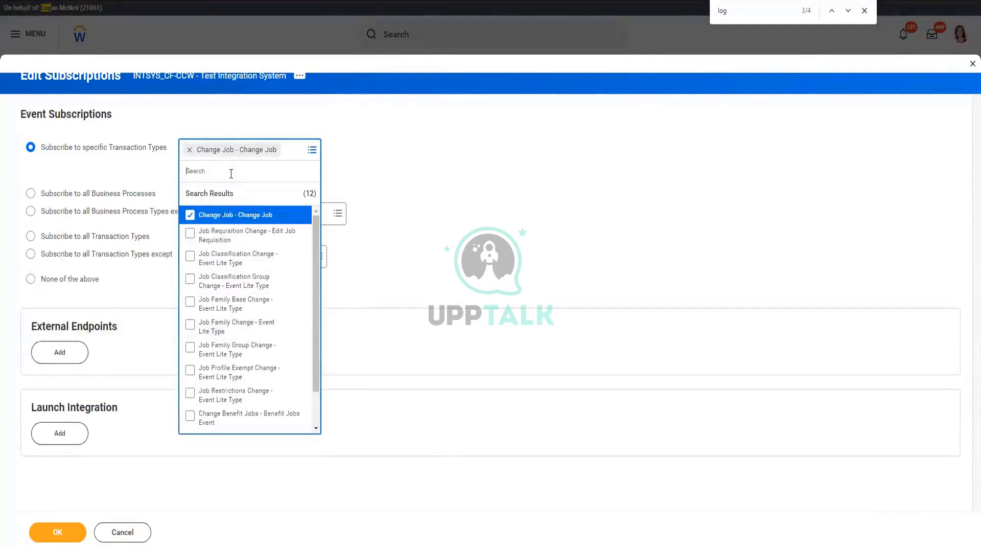
Search the specific transaction types for "hire" and add Hire - Hire Employee Event to the subscription.
text(Hre)
key(Return)
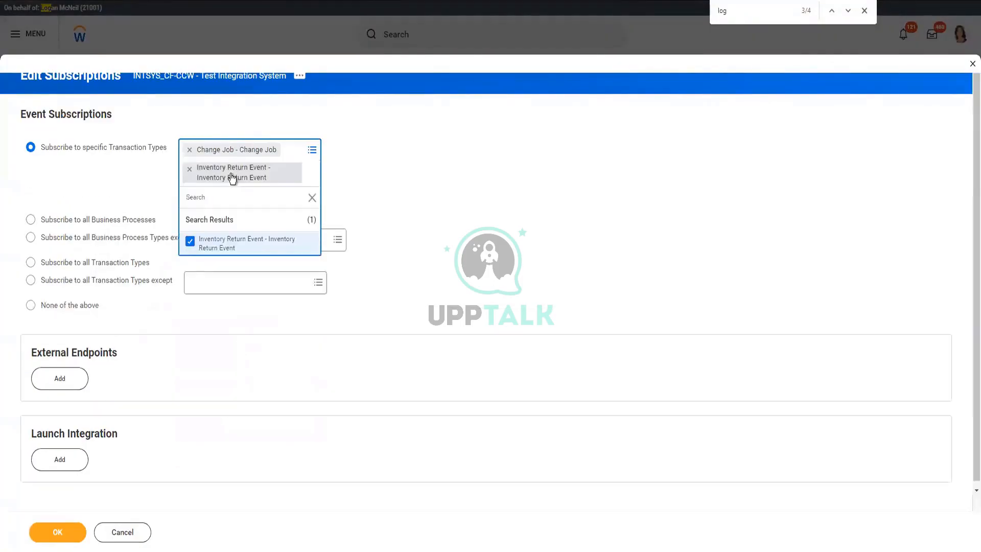
text(hire)
key(Return)
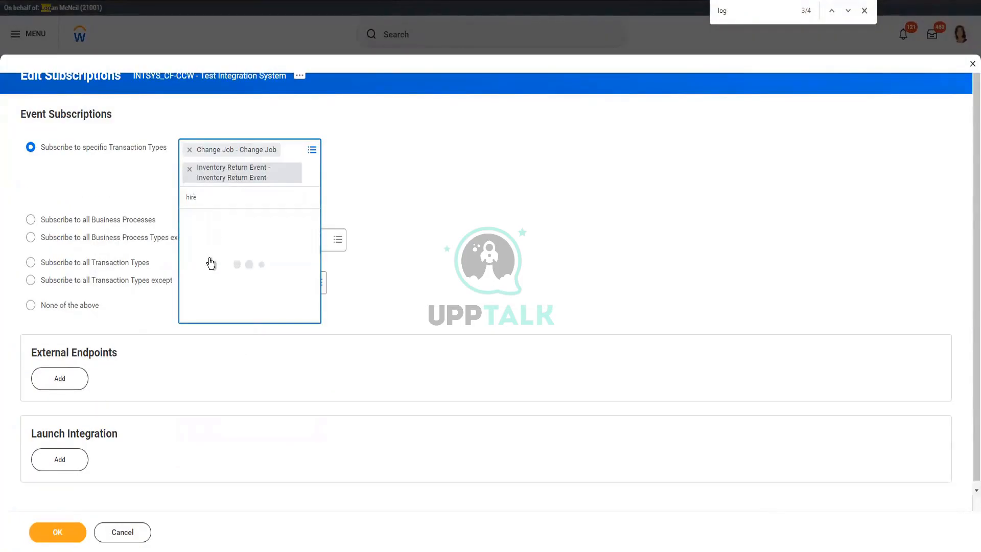
click(202, 243)
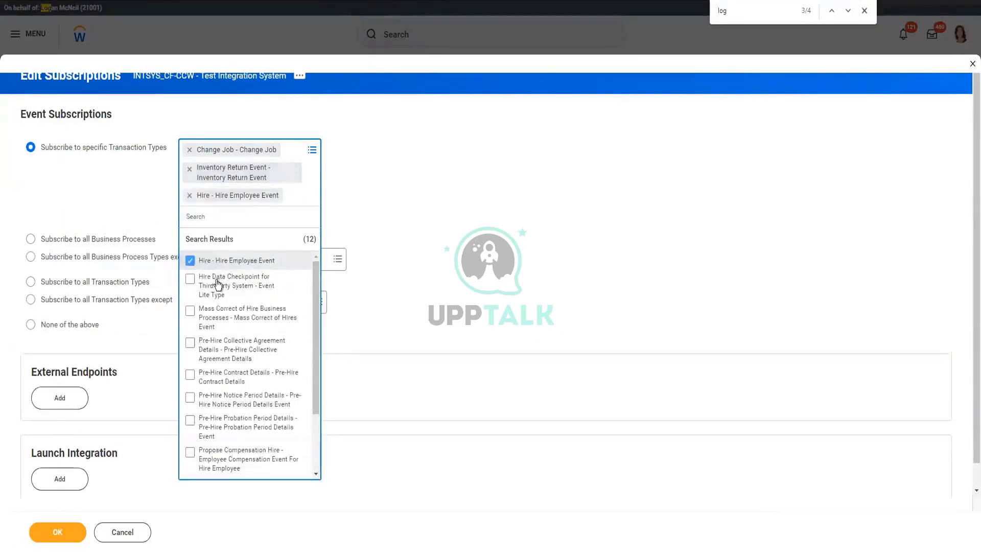
Remove the Inventory Return Event and Hire selections and switch the event subscription back to all Business Processes.
click(189, 169)
click(189, 168)
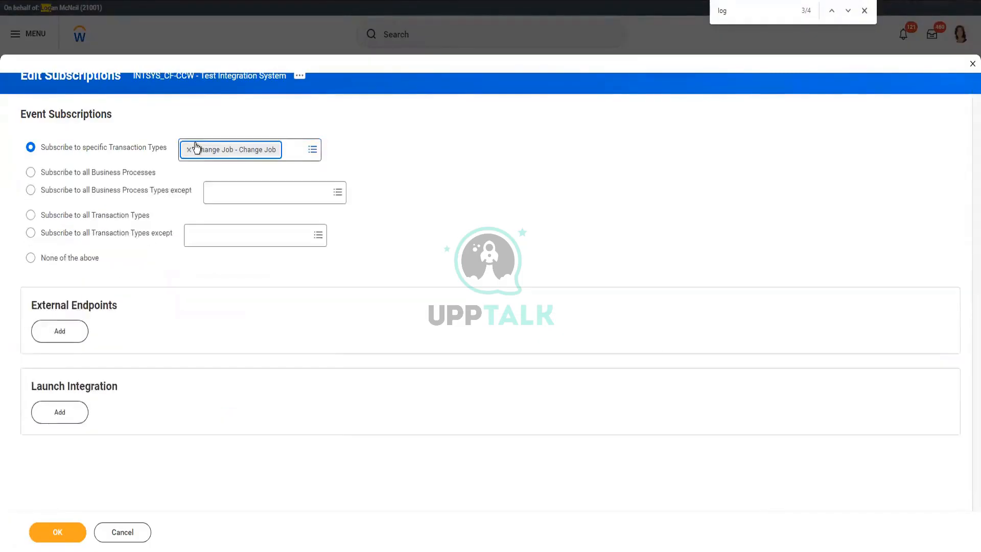
click(186, 152)
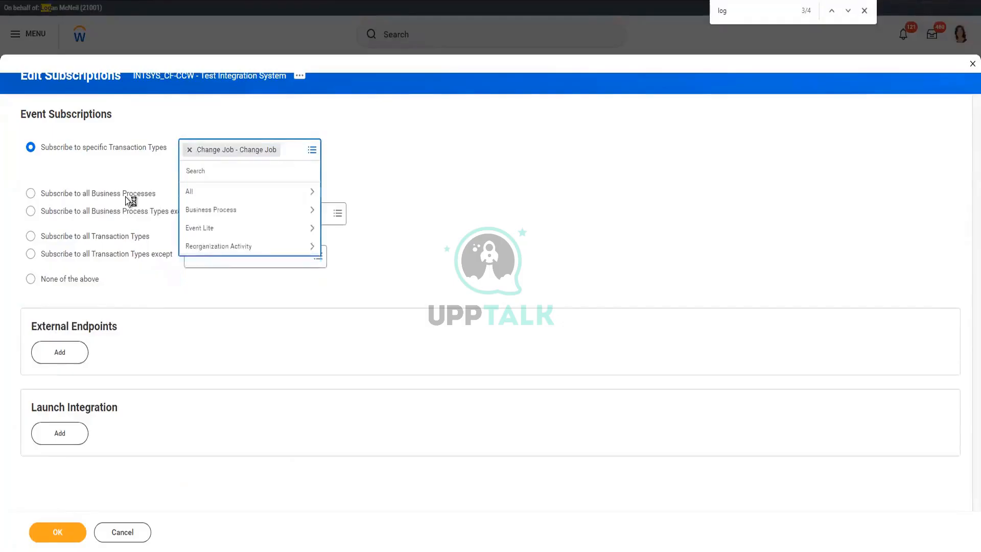
click(90, 174)
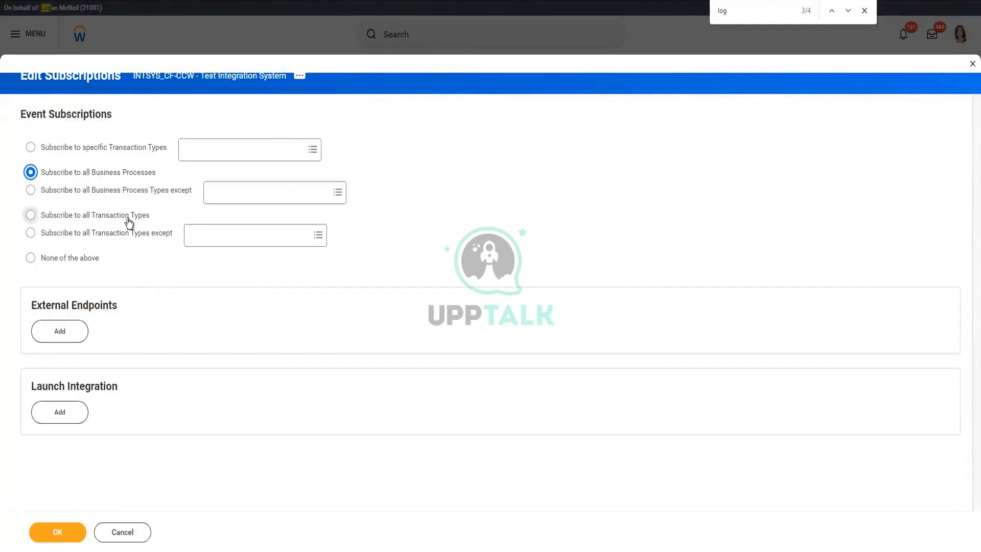
Try the all Transaction Types and all Transaction Types except options, browse the exception list, and reselect all Business Processes.
click(104, 219)
click(139, 237)
click(239, 248)
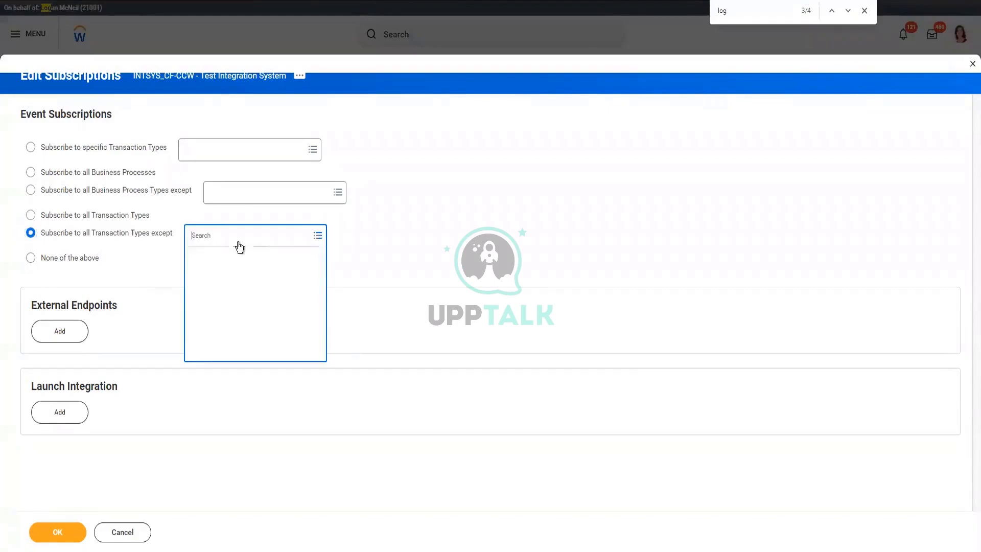
click(237, 253)
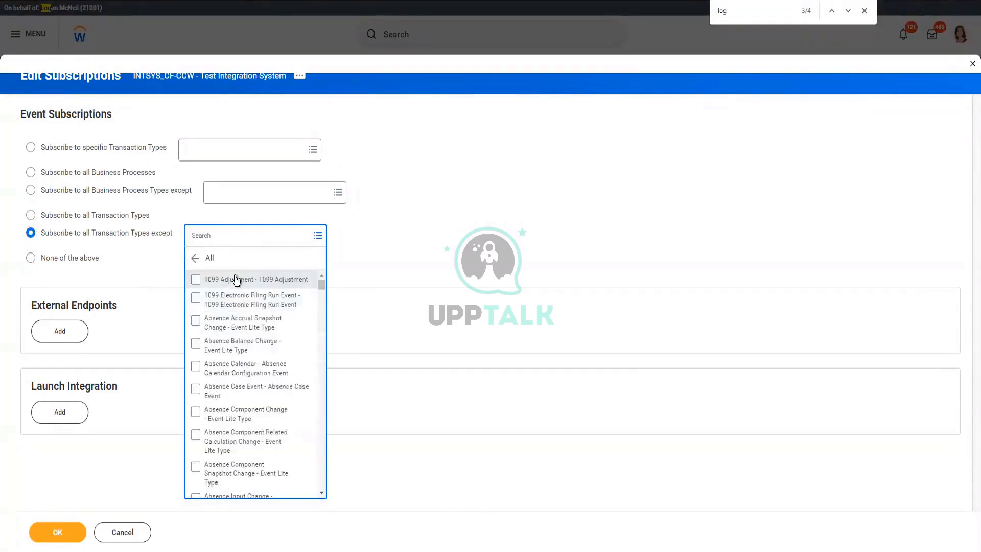
click(194, 258)
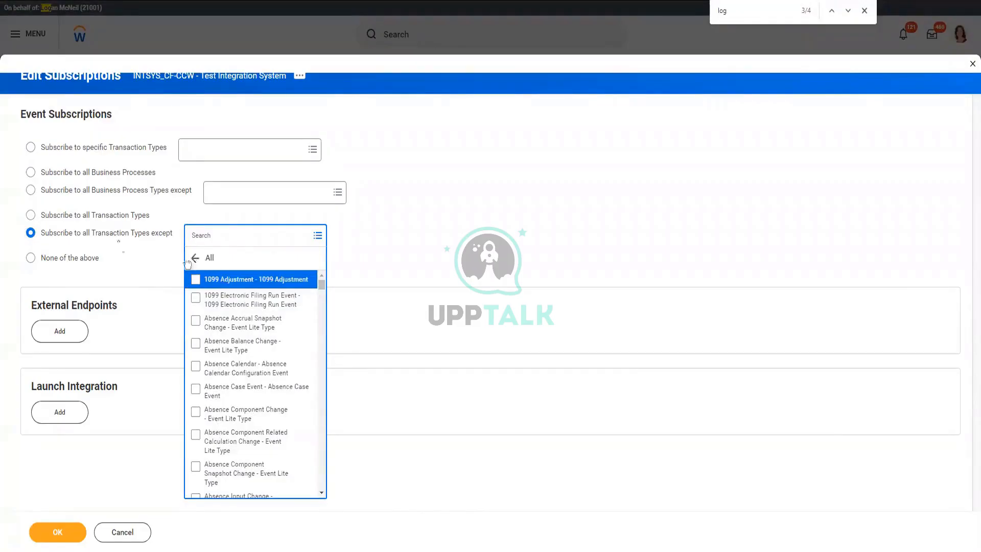
click(115, 174)
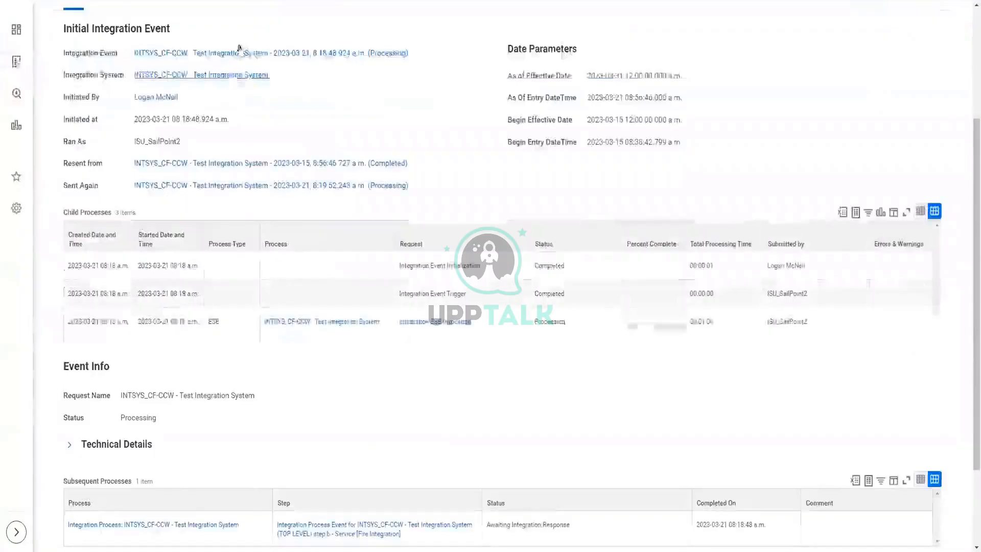
Review the child processes, output files, subsequent processes and event documents of the 2023-03-21, 8:19:52 a.m. integration event.
scroll(241, 44, up, 4)
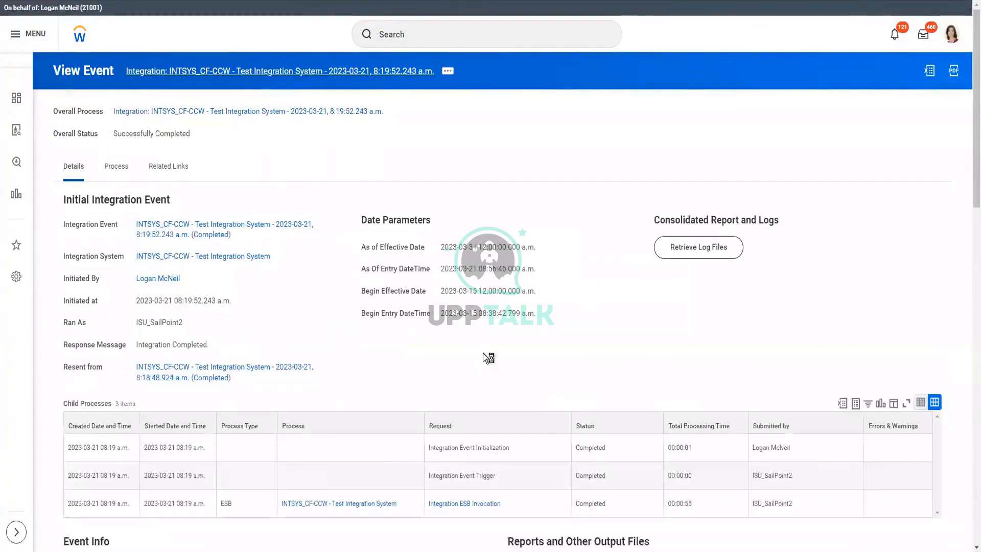
scroll(308, 242, down, 10)
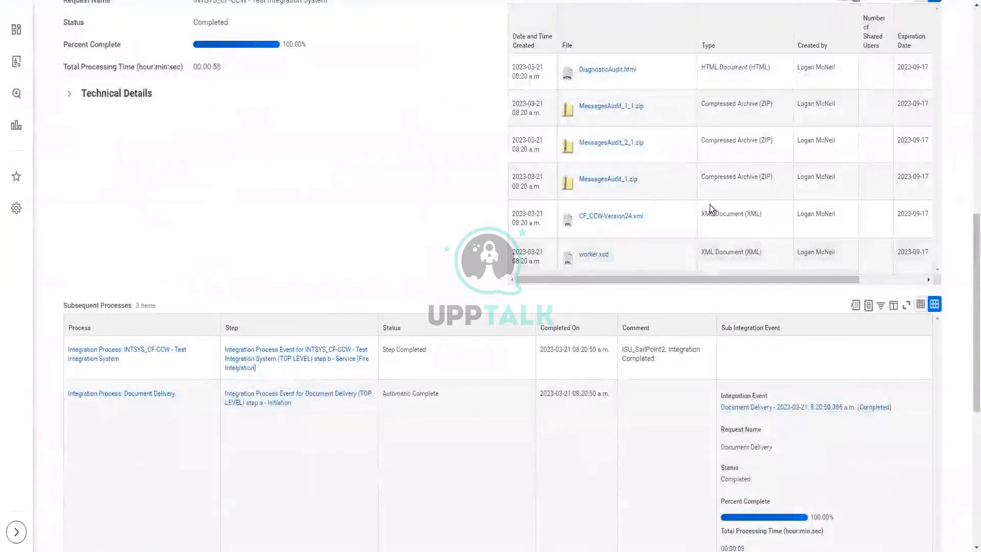
scroll(869, 229, up, 5)
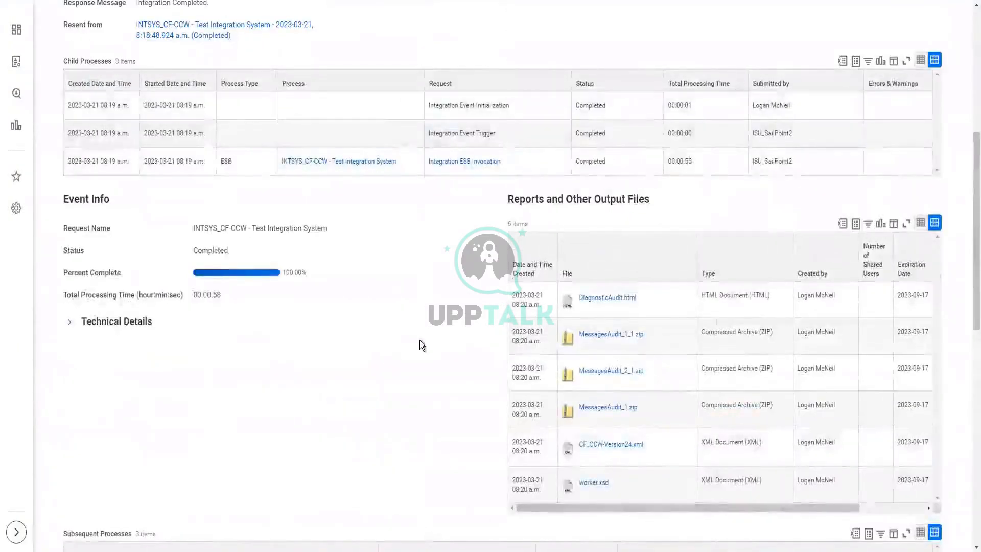
scroll(418, 340, down, 5)
scroll(420, 341, down, 8)
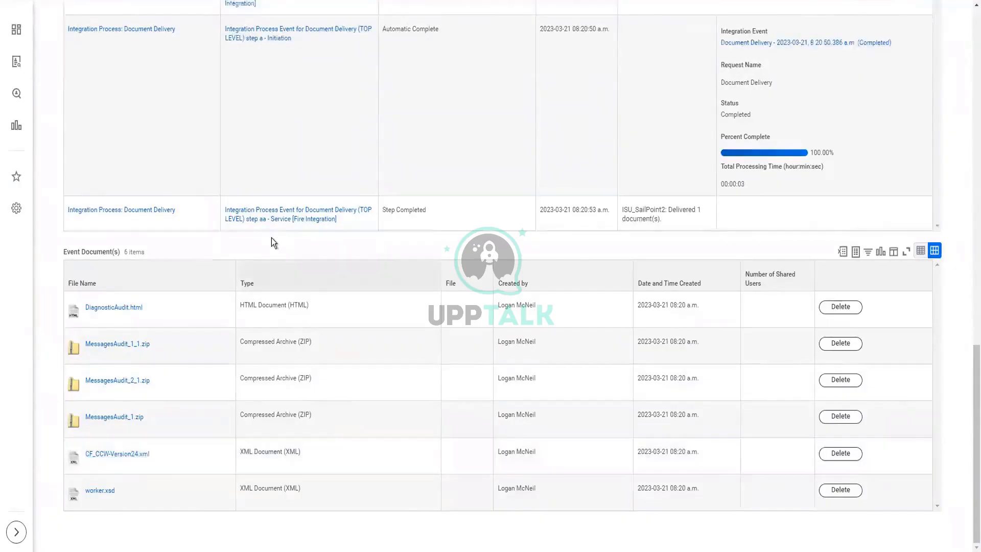
scroll(271, 238, up, 15)
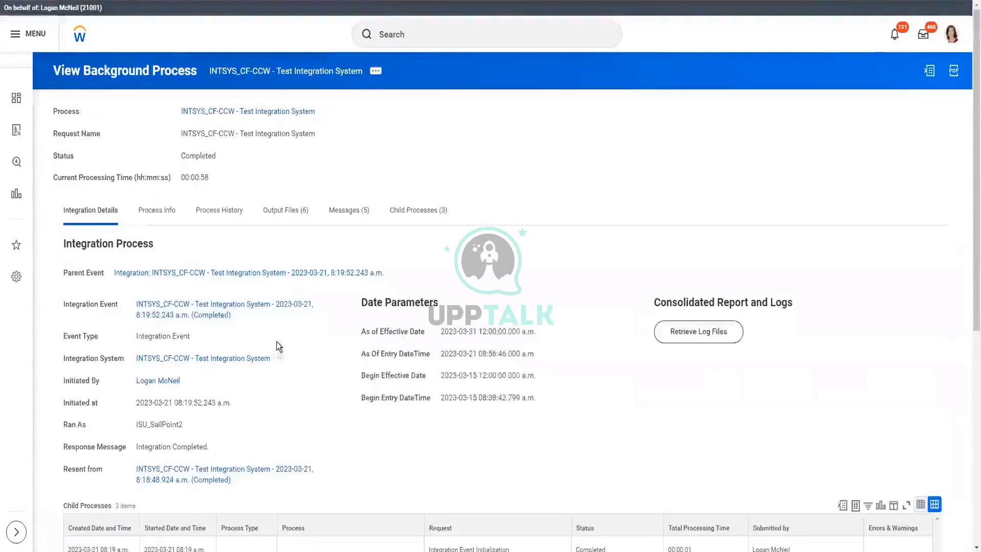
Check the background process's integration event parameters and the output files of the 2023-03-21, 8:18:48 a.m. event.
scroll(277, 341, down, 7)
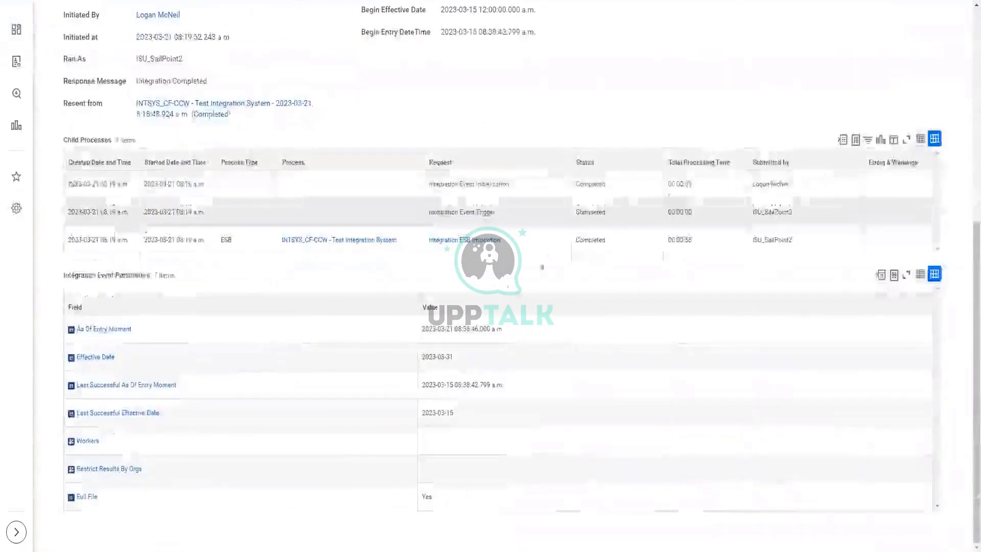
scroll(537, 223, up, 6)
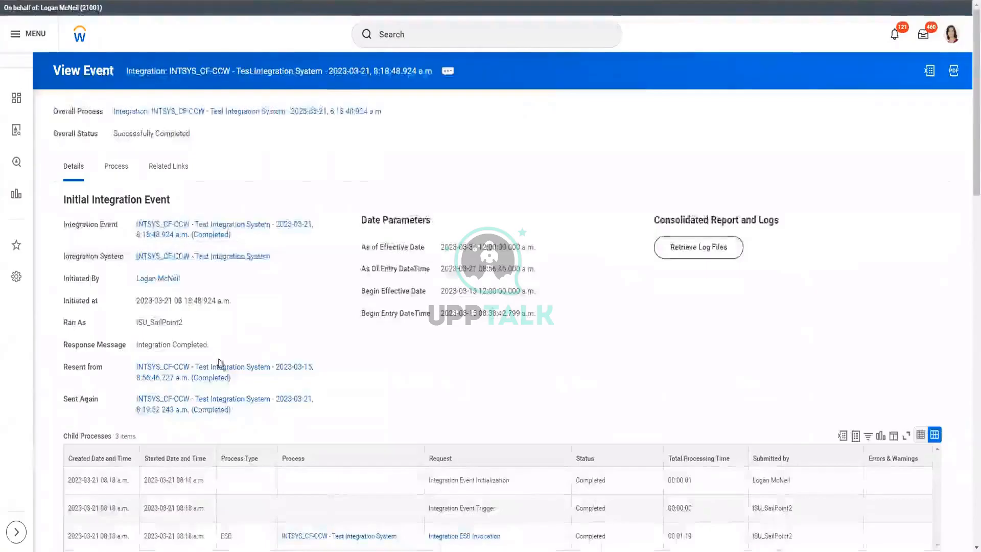
scroll(399, 399, down, 10)
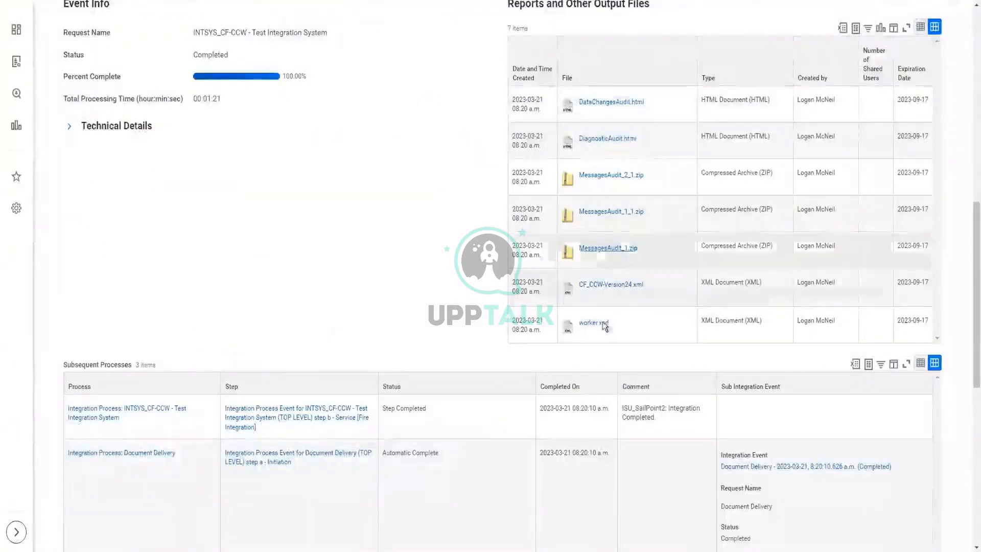
Return to the integration system and display its business process definitions.
scroll(347, 219, up, 10)
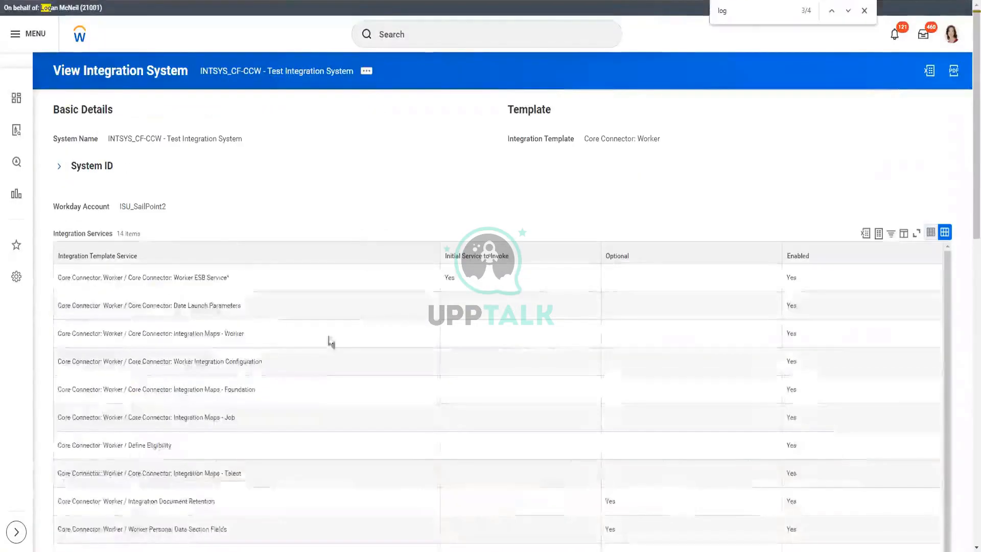
scroll(346, 238, down, 5)
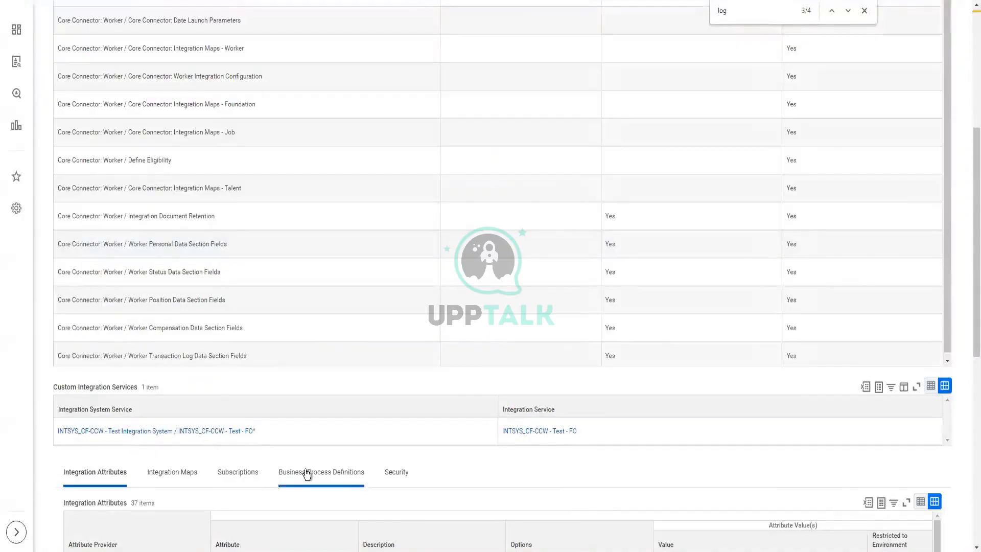
click(354, 466)
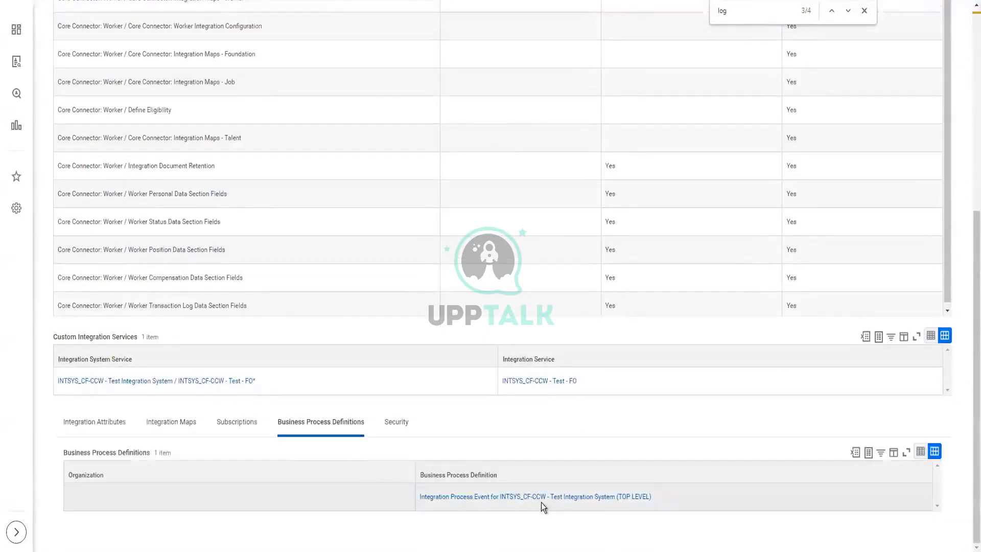
Open the integration process event's business process definition, check the Configure Document Delivery dialog of step c, and cancel it.
click(576, 503)
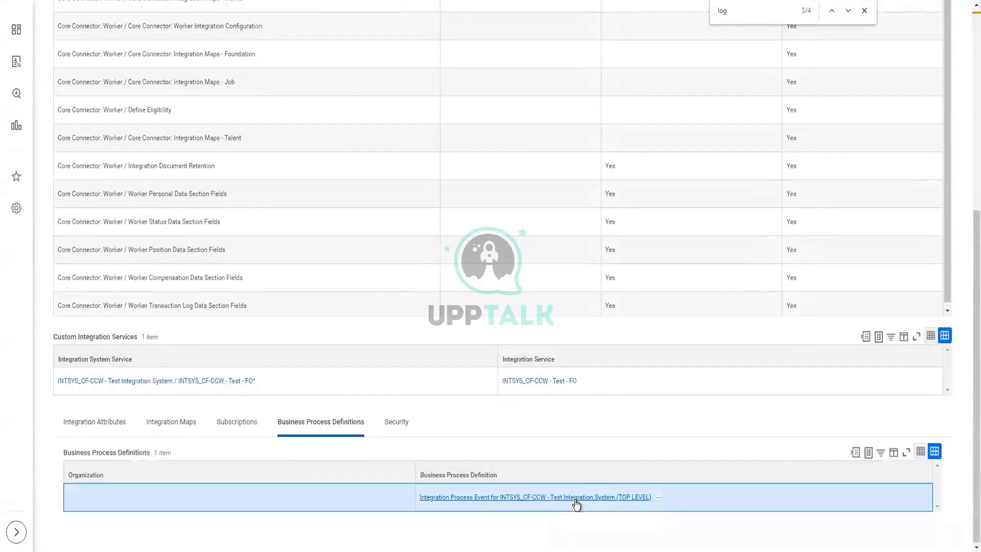
right_click(575, 504)
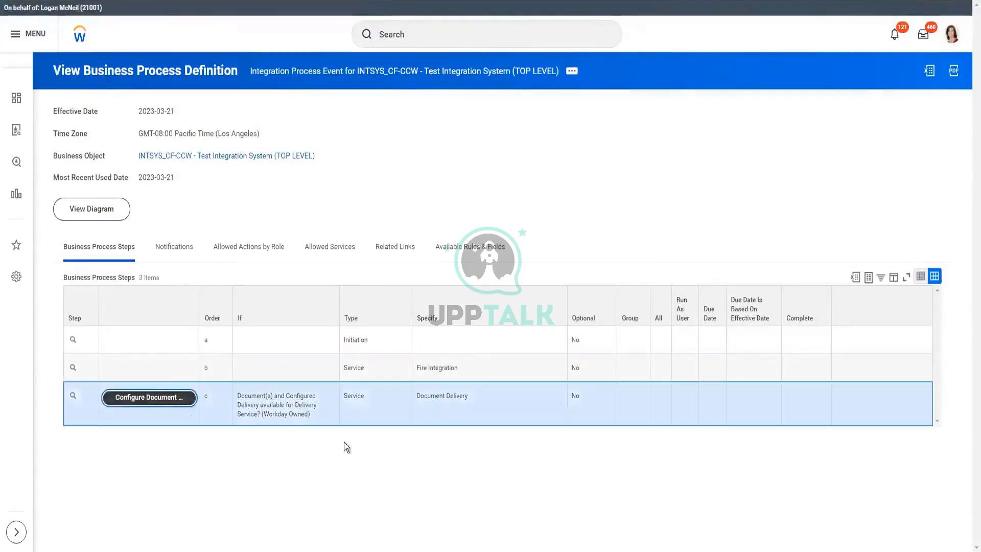
click(179, 399)
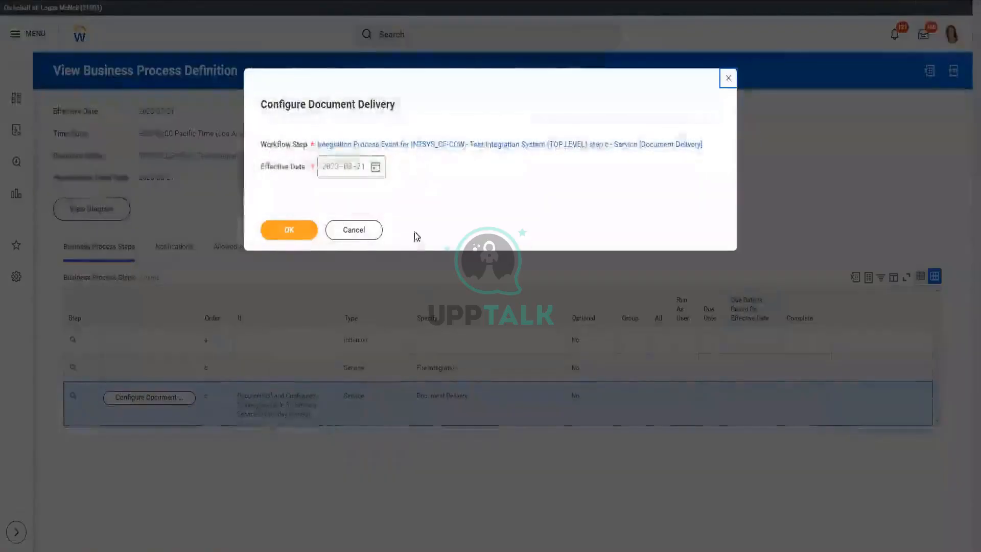
click(360, 240)
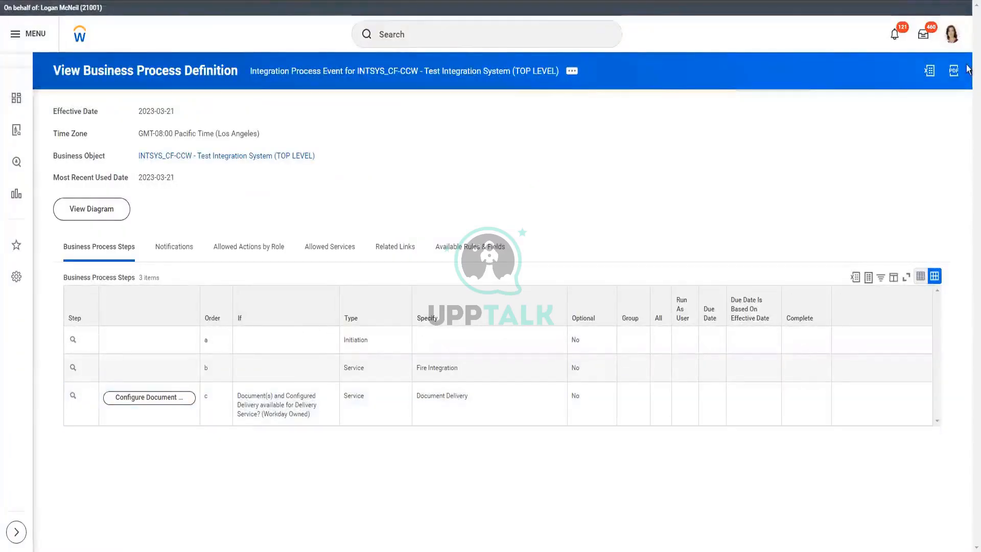
Try to find the CF CCW document transformation integration system from a new tab, and clear the search.
right_click(951, 40)
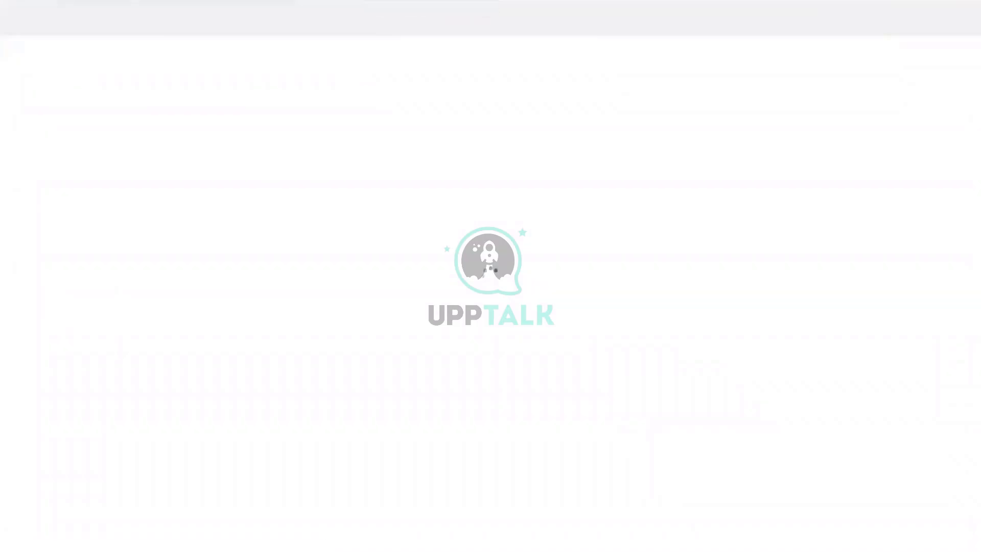
click(481, 32)
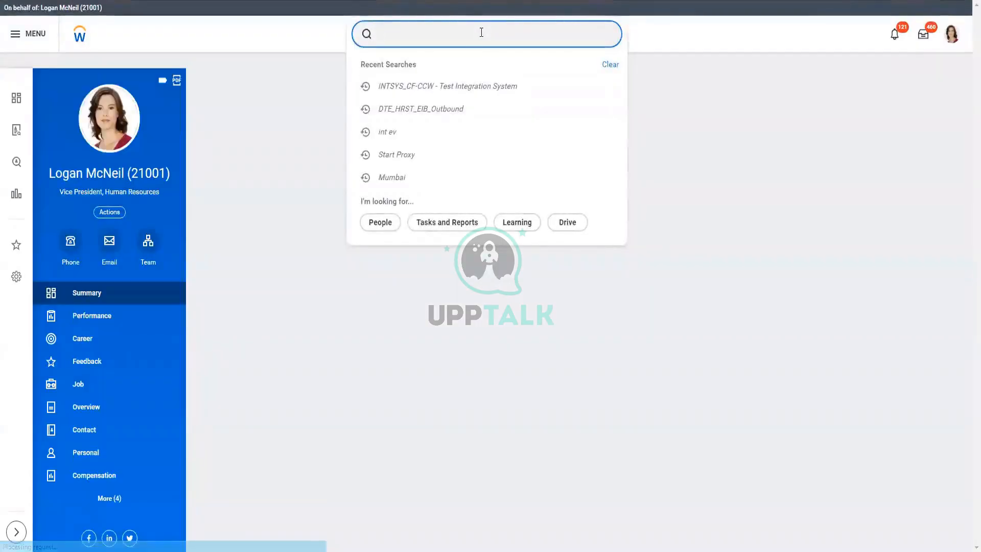
text(Intsys: CF CC)
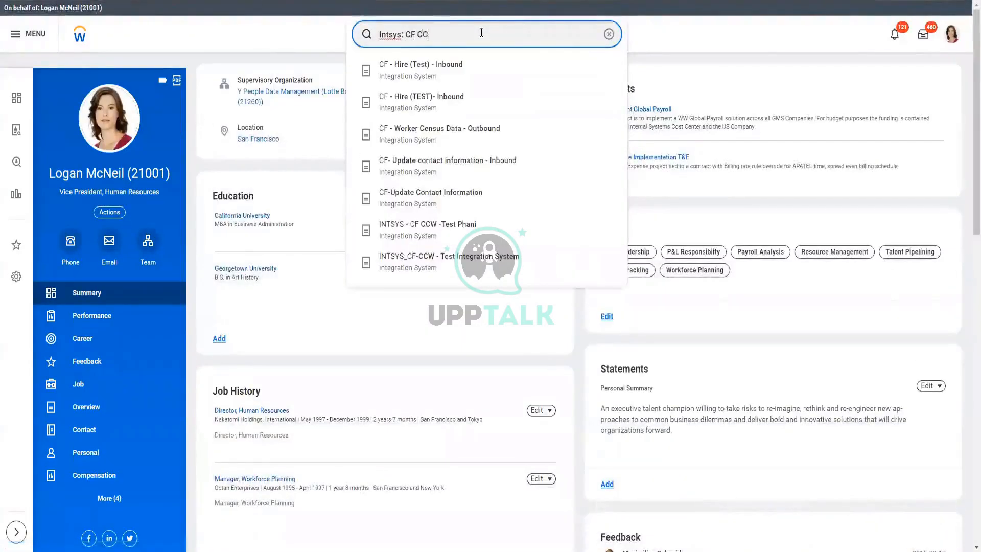
text(W DT)
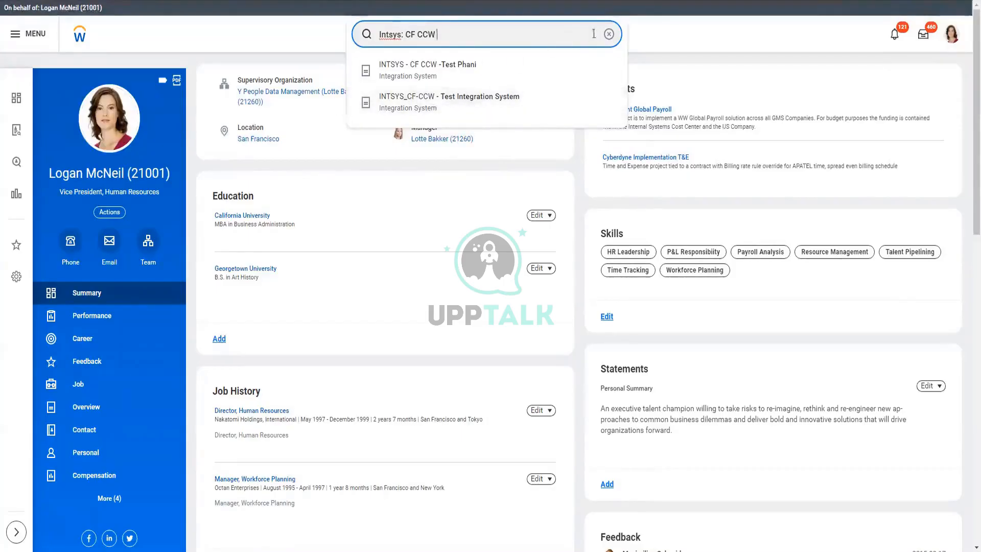
click(609, 35)
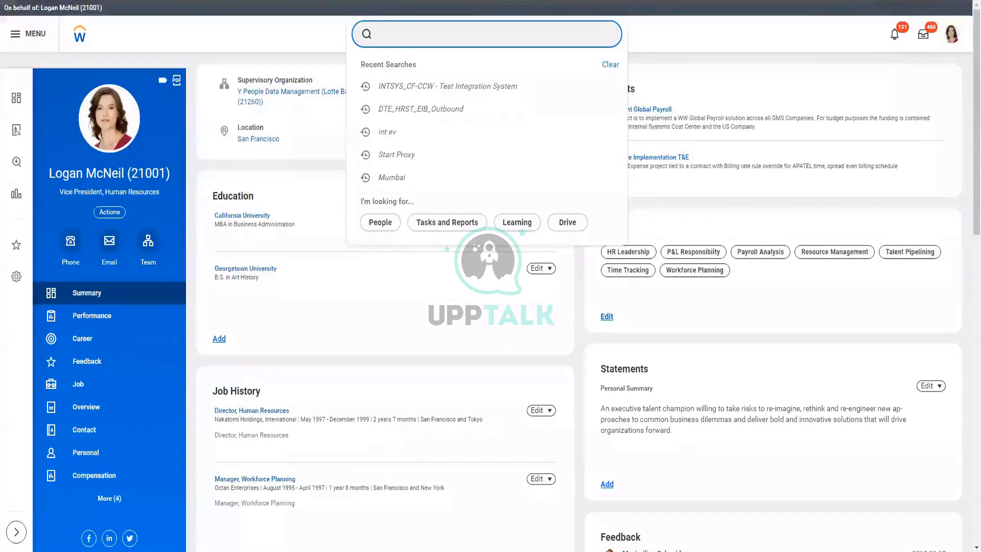
Browse the Downloads folder for earlier connector and transformation output files, and compare them with the background process's output files.
click(292, 548)
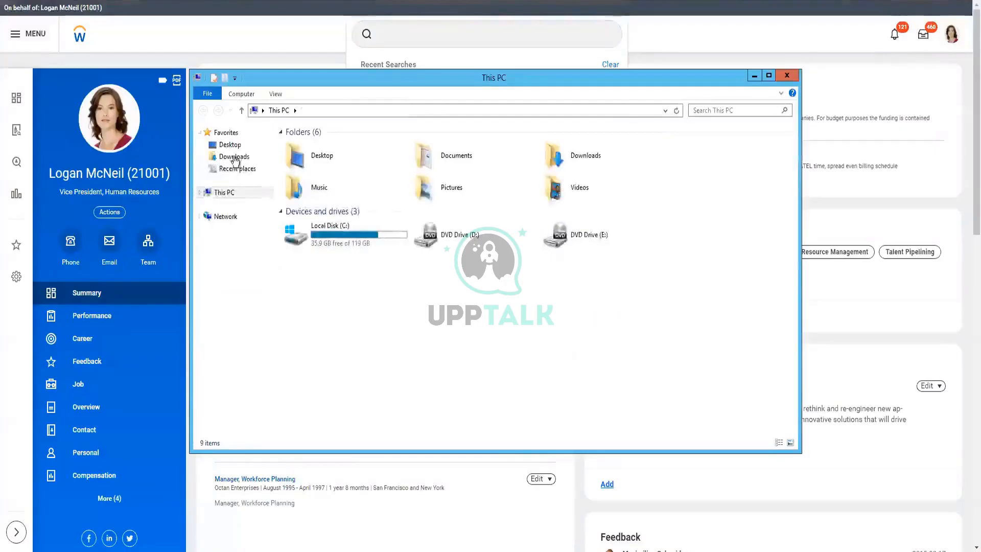
click(231, 157)
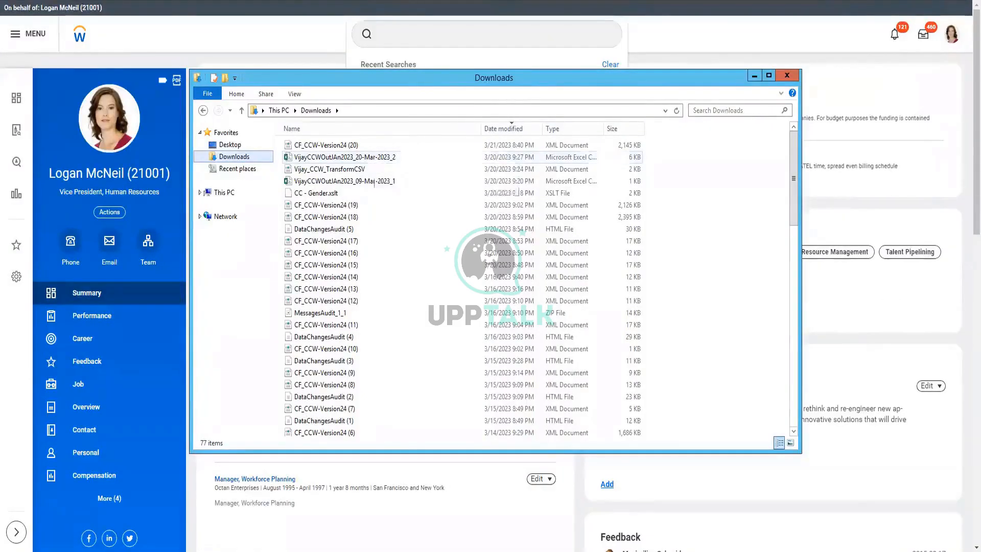
click(345, 8)
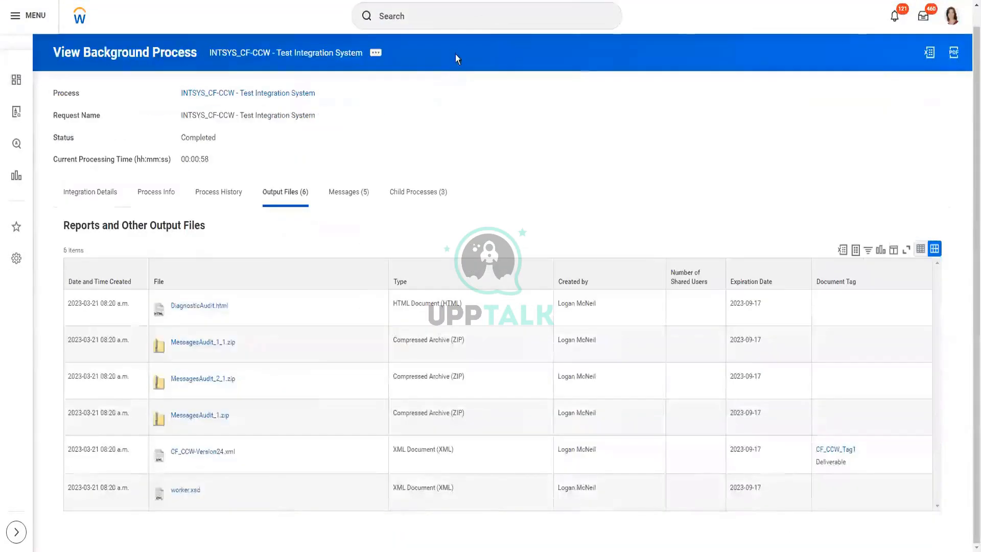
key(alt+Tab)
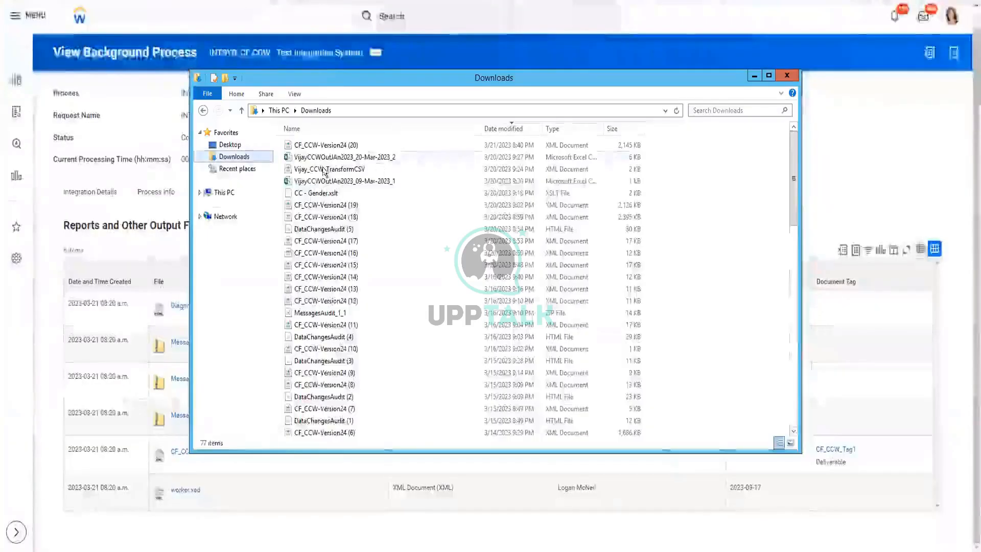
click(429, 59)
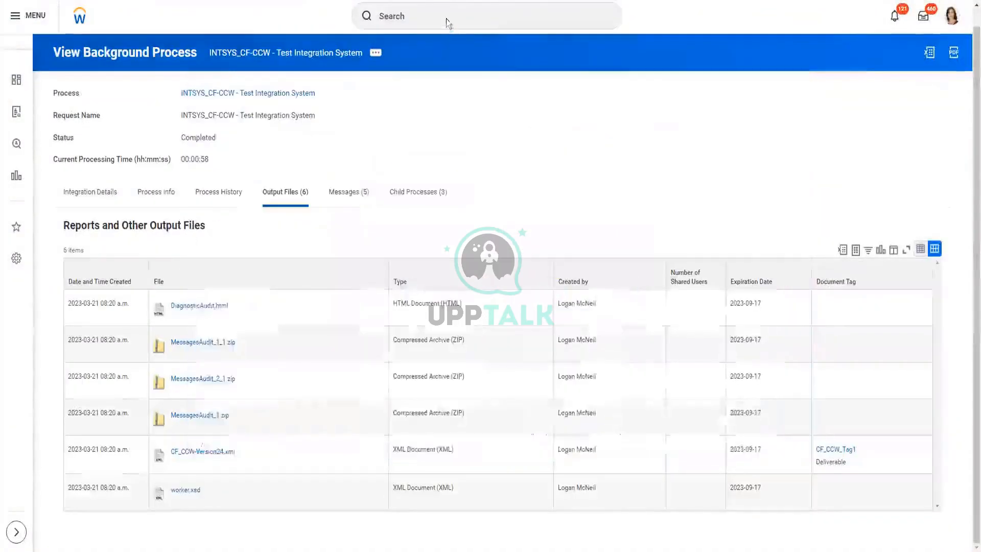
Search for the CCW DT Jan 202 document transformation integration system, open it, and review its integration services and attributes.
click(446, 18)
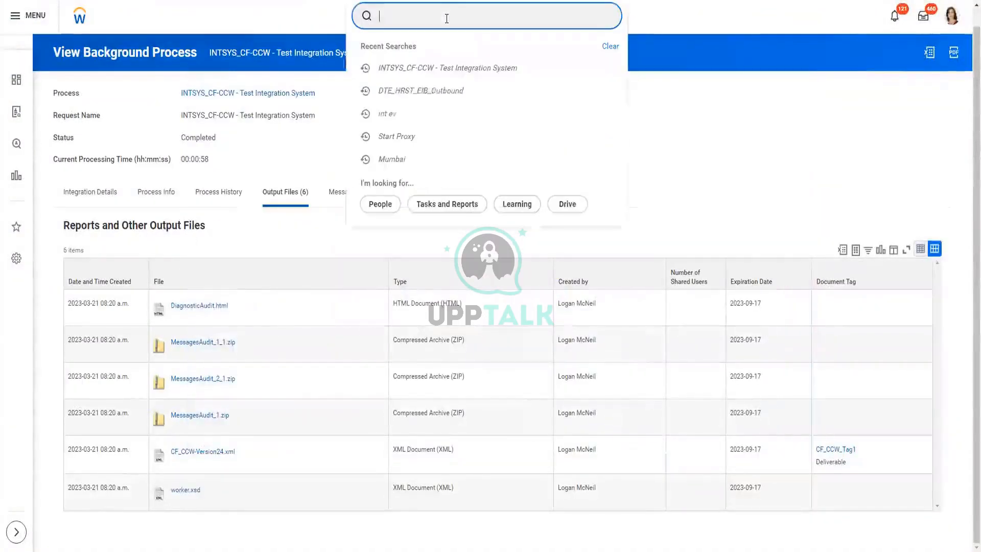
text(intsys: Vija)
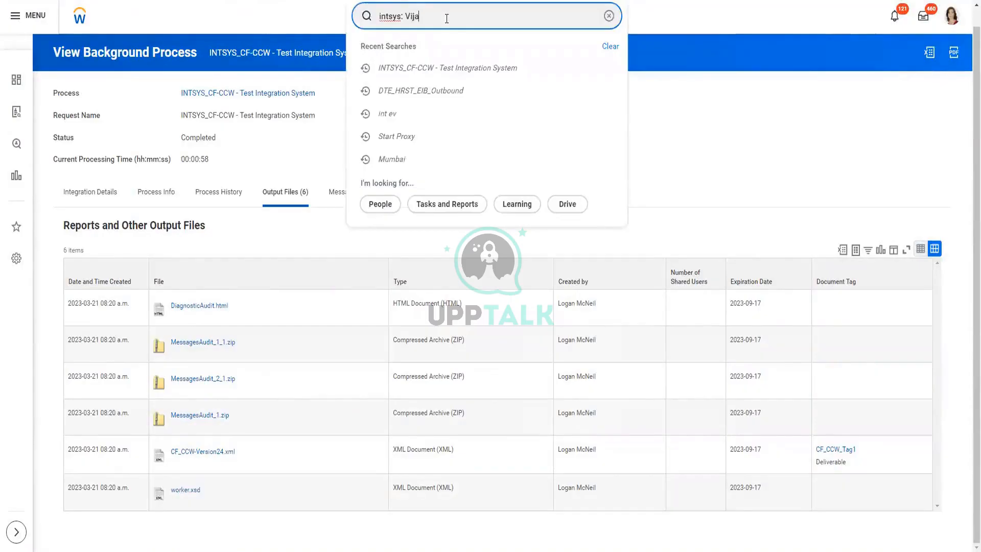
text(yccw)
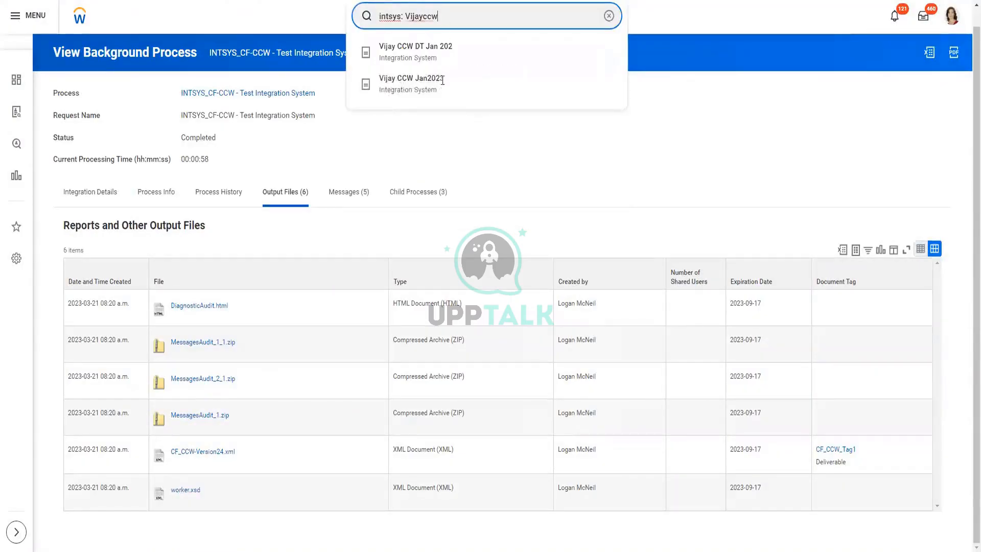
click(430, 51)
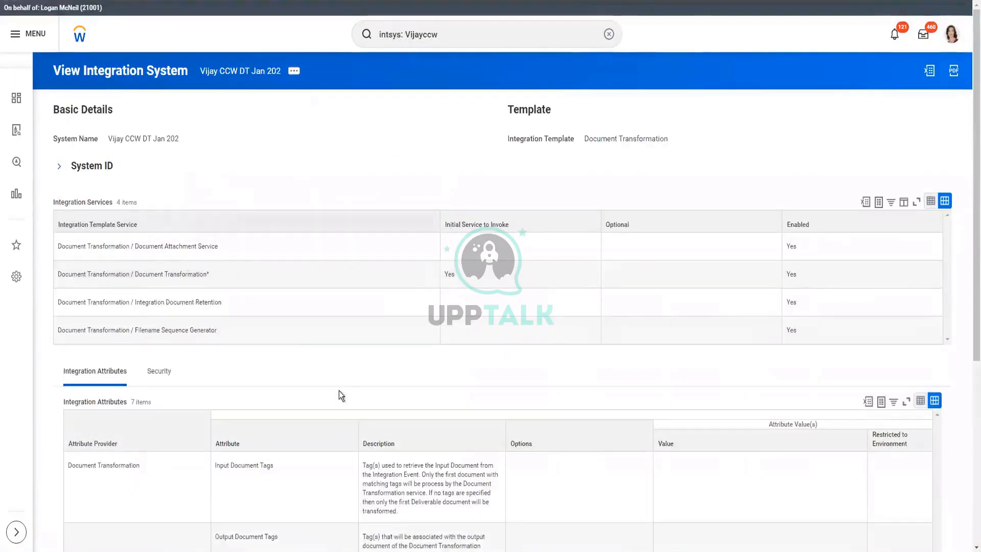
scroll(339, 391, down, 2)
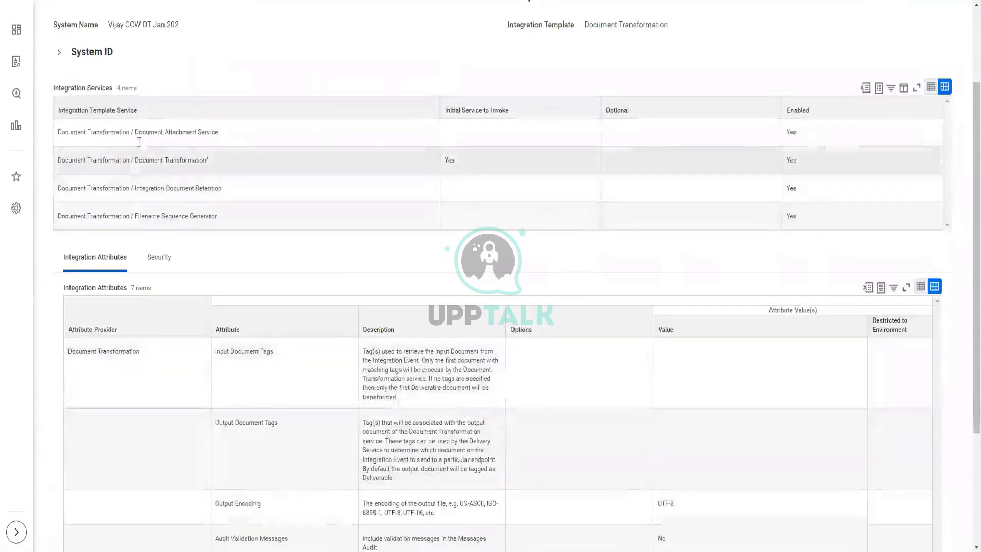
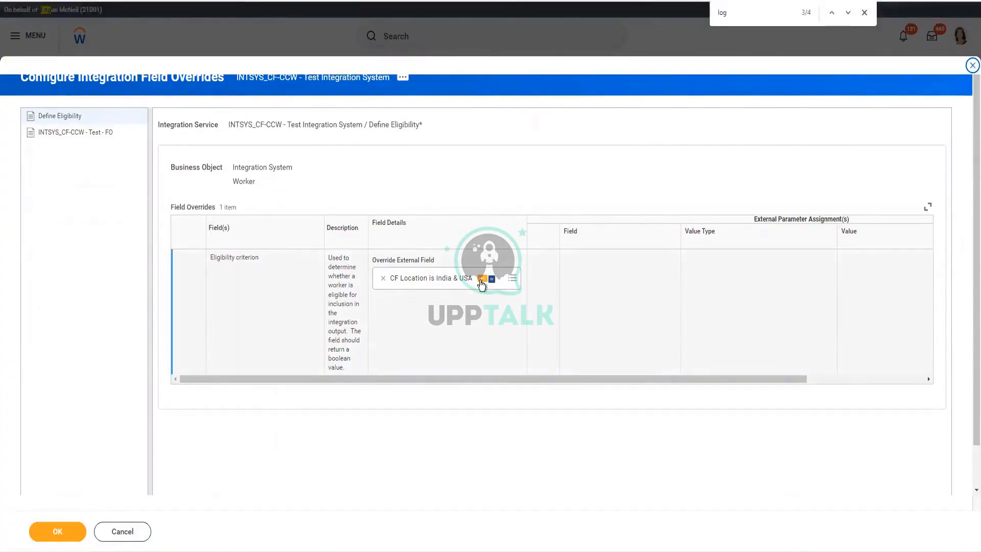
Examine the CF Location is India & USA calculated field behind the eligibility criterion, and show the Integration Field Overrides slide.
click(483, 278)
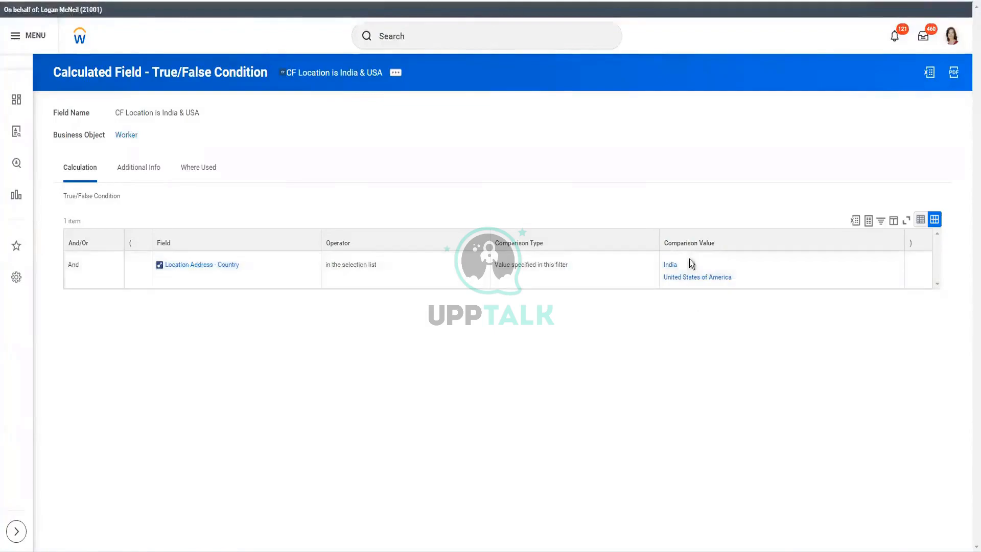
mouse_move(677, 266)
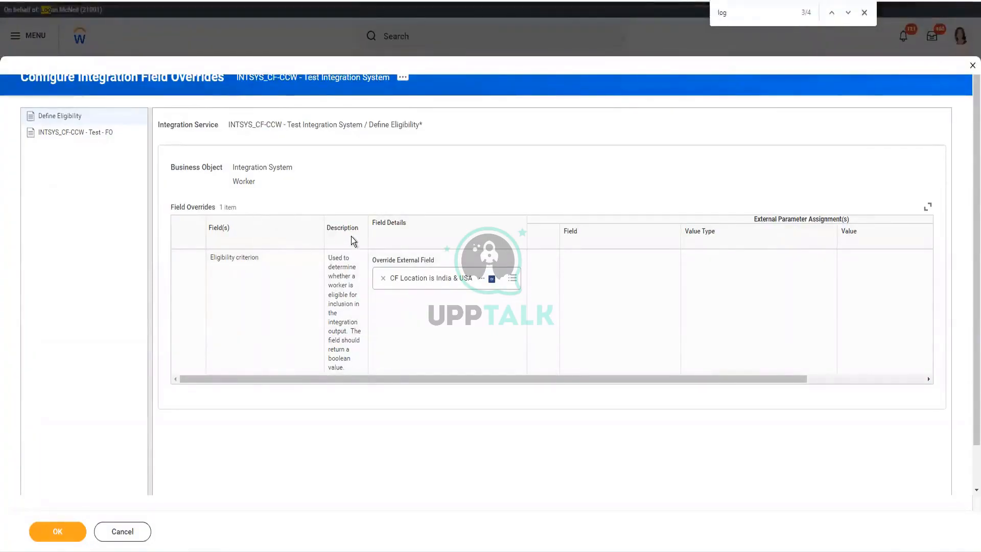
drag(368, 230, 448, 236)
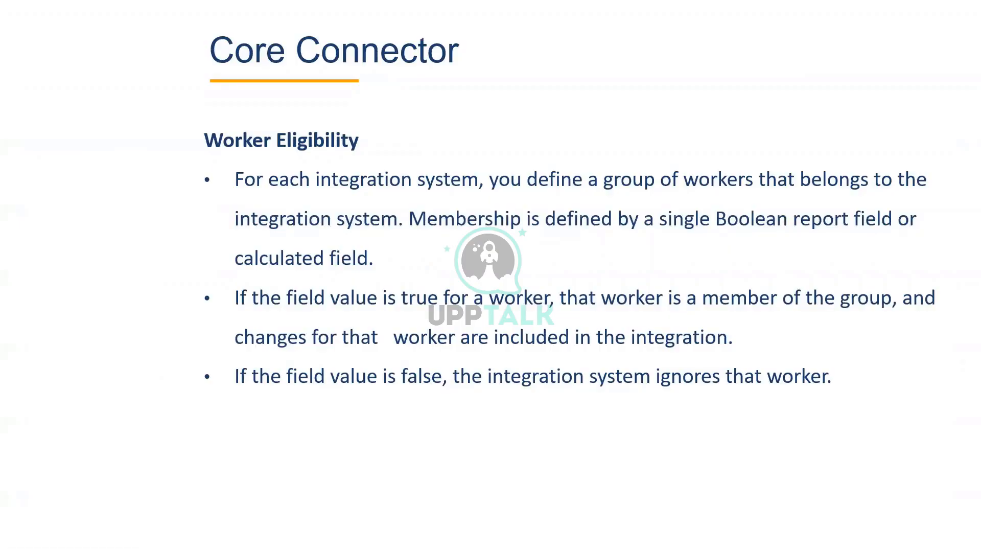
click(499, 239)
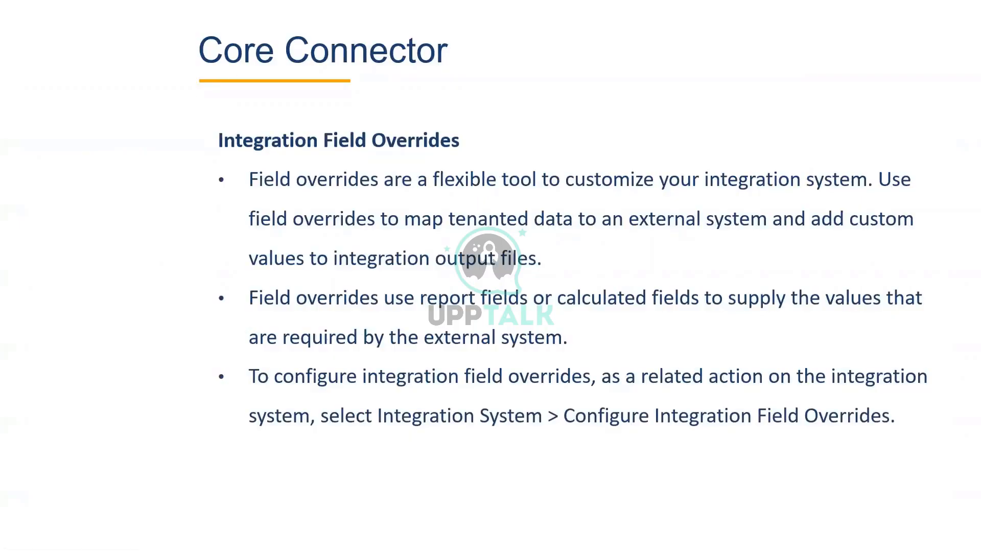
Leave the subscriptions unsaved, and open and confirm the INTSYS_CF-CCW - Test - FO section of the integration field overrides.
key(alt+Tab)
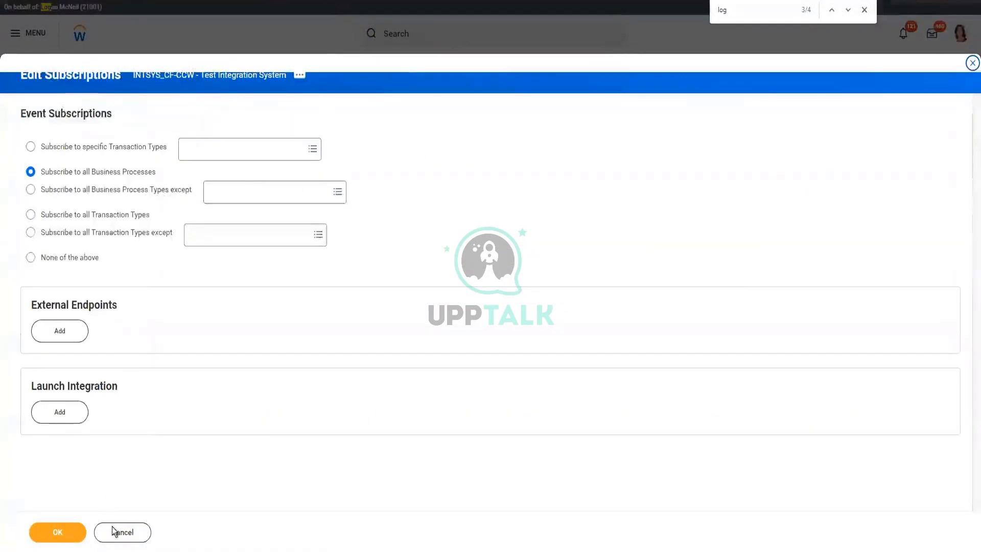
click(115, 531)
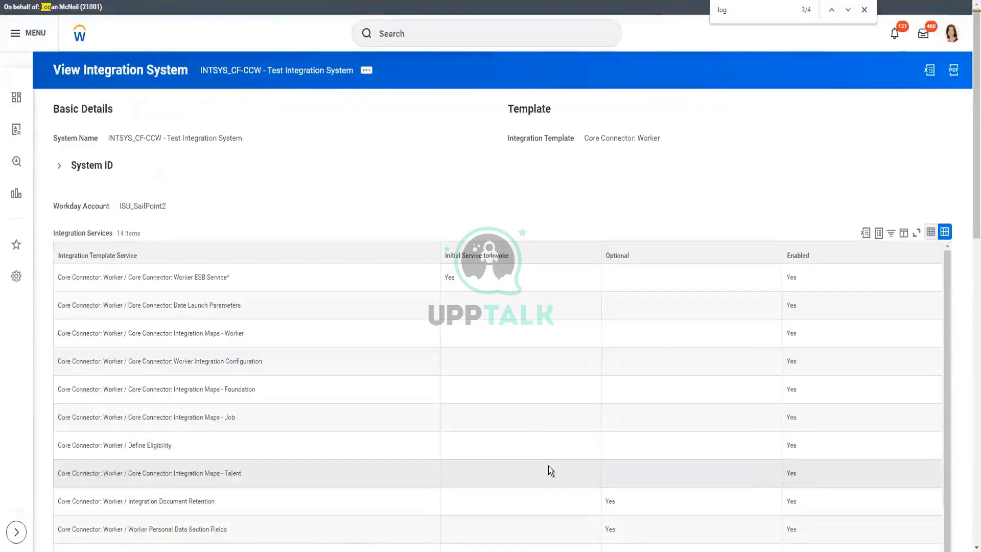
click(366, 71)
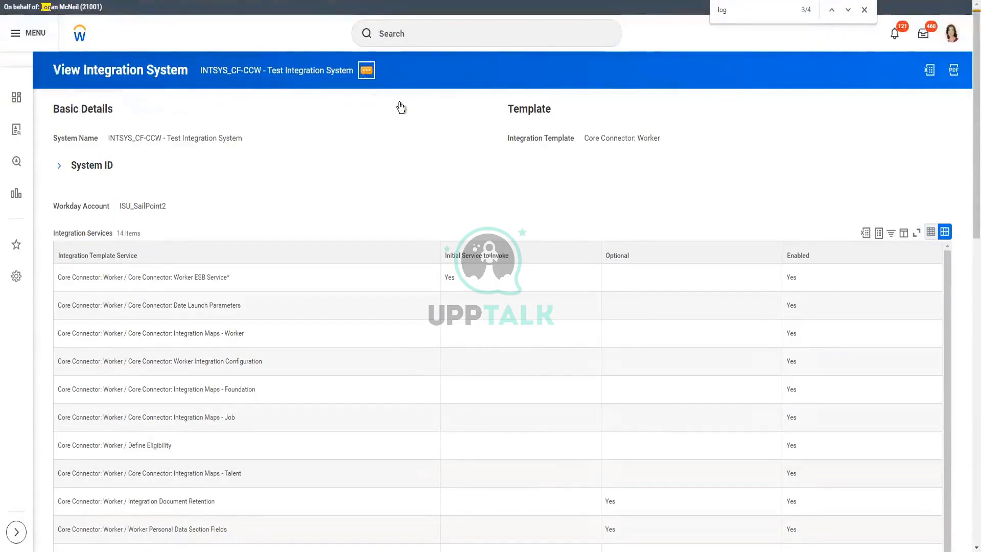
mouse_move(400, 104)
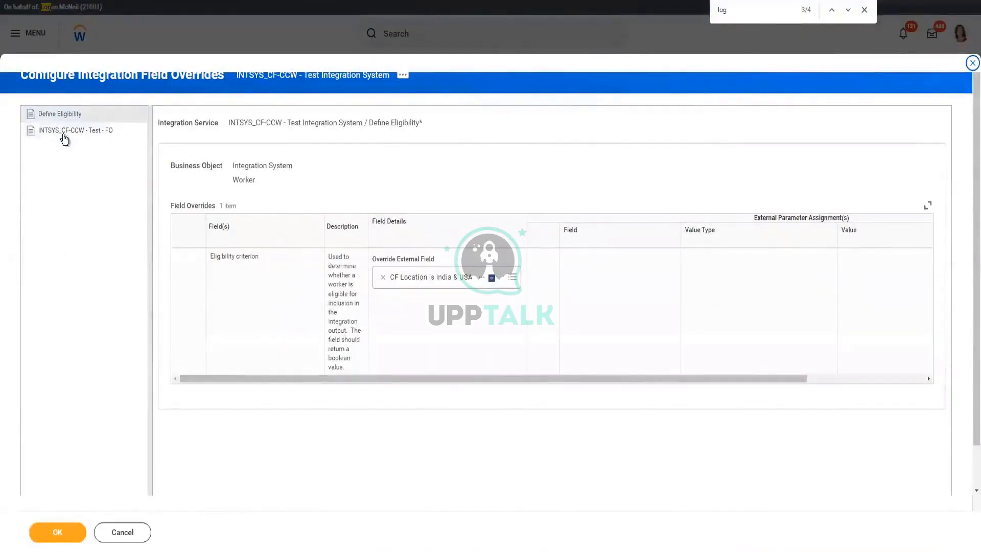
click(51, 132)
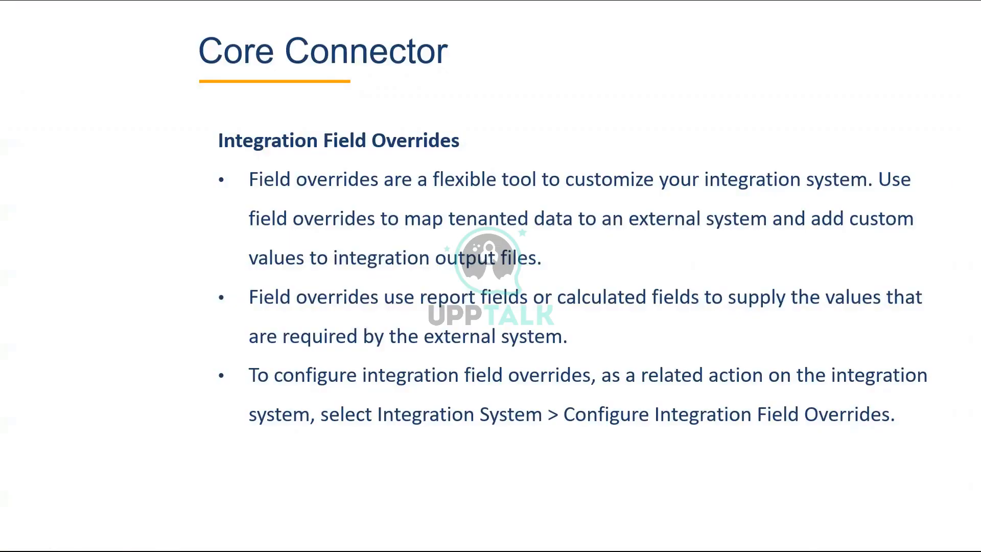
key(alt+Tab)
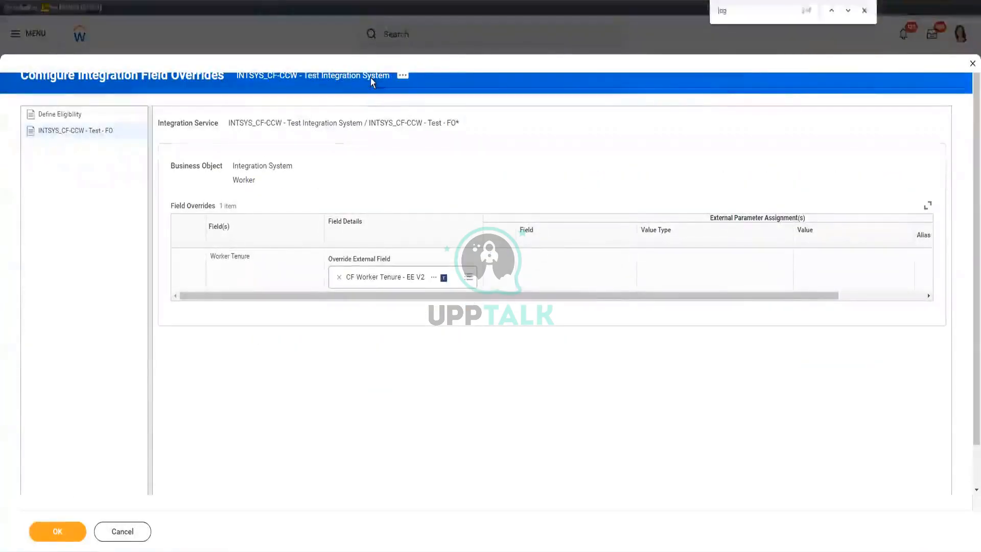
click(55, 531)
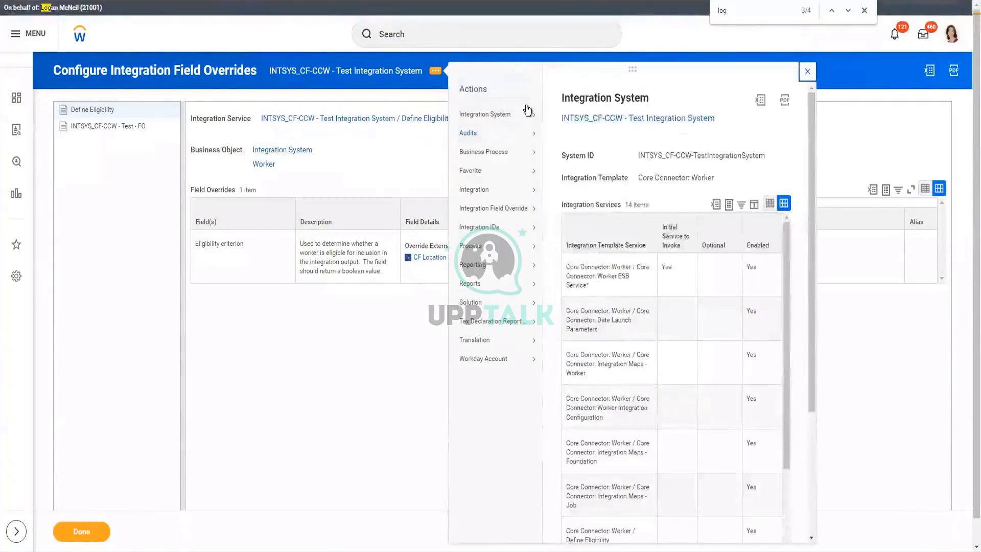
Open Configure Integration Field Attributes for the integration system and review the Worker Compensation Data Section Fields.
mouse_move(532, 114)
click(646, 215)
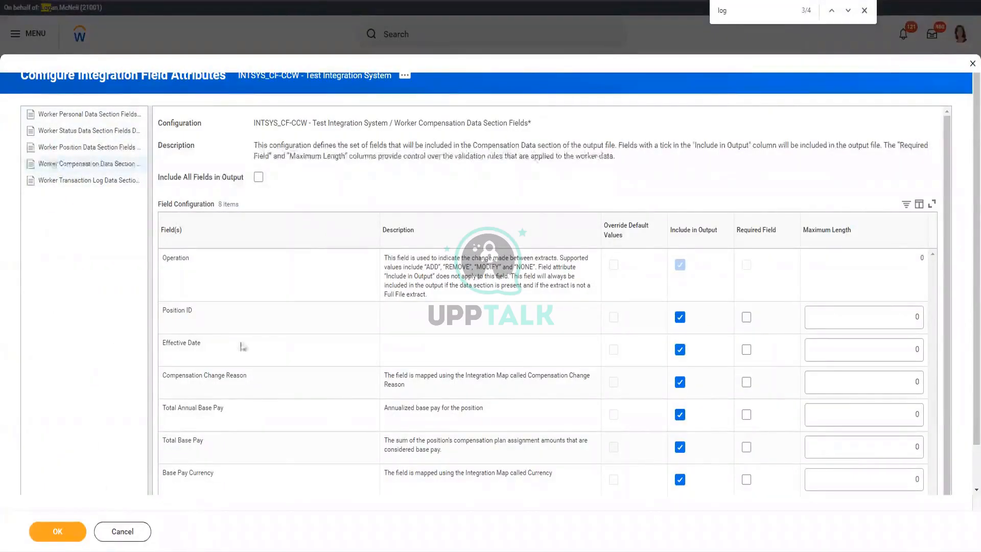
key(alt+Tab)
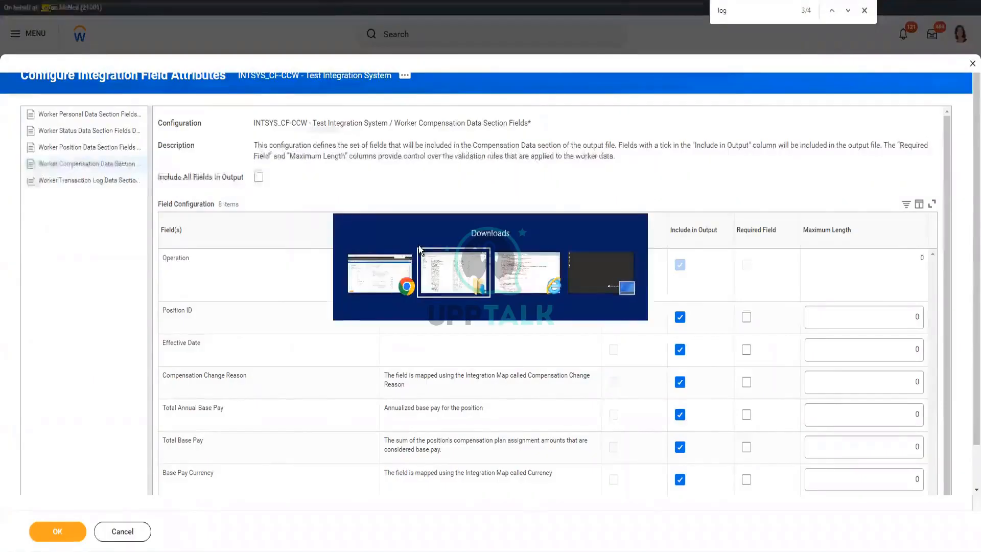
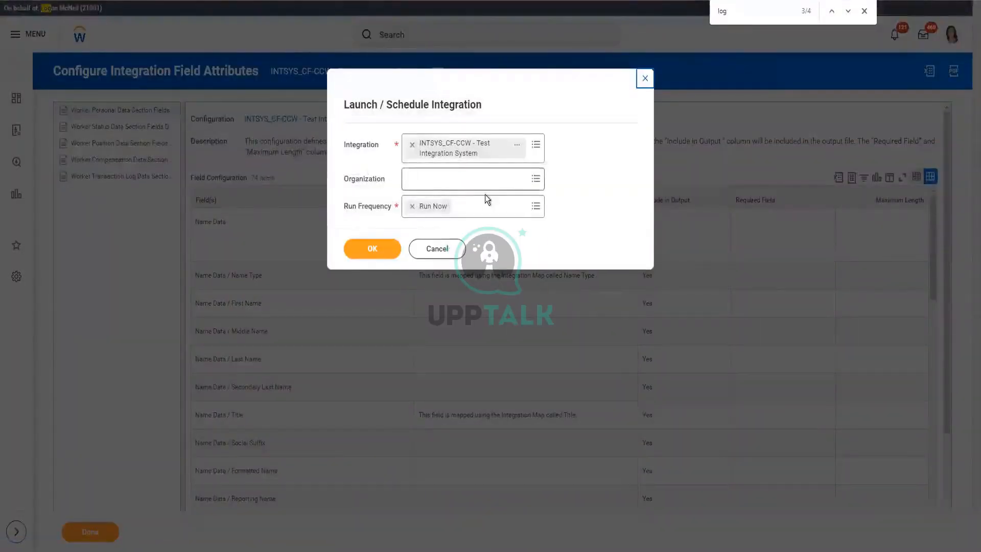
click(485, 184)
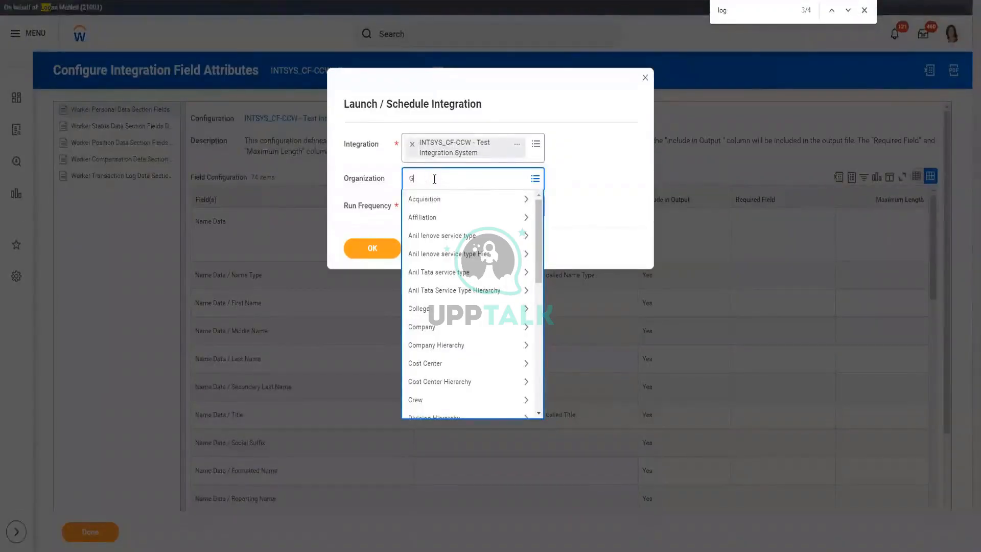
text(USA))
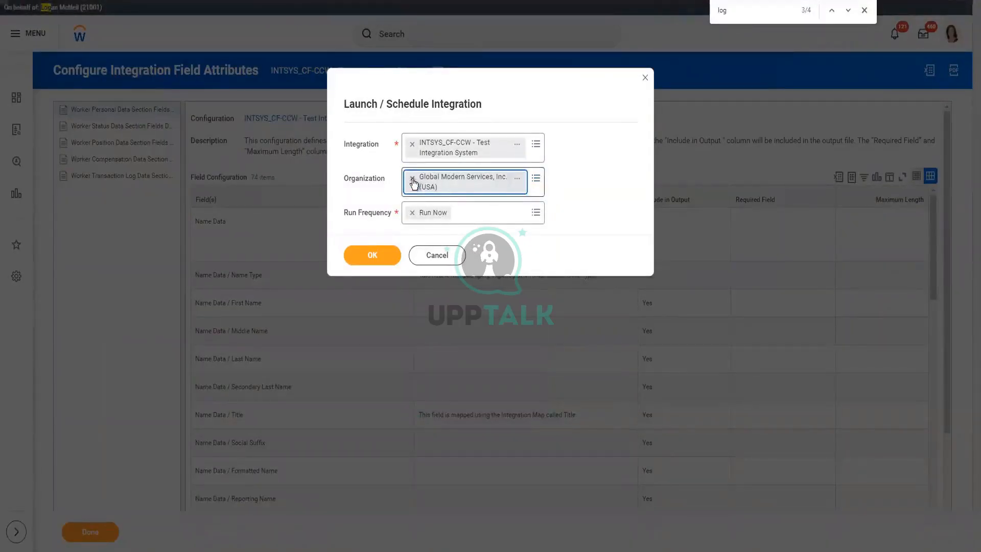
click(412, 179)
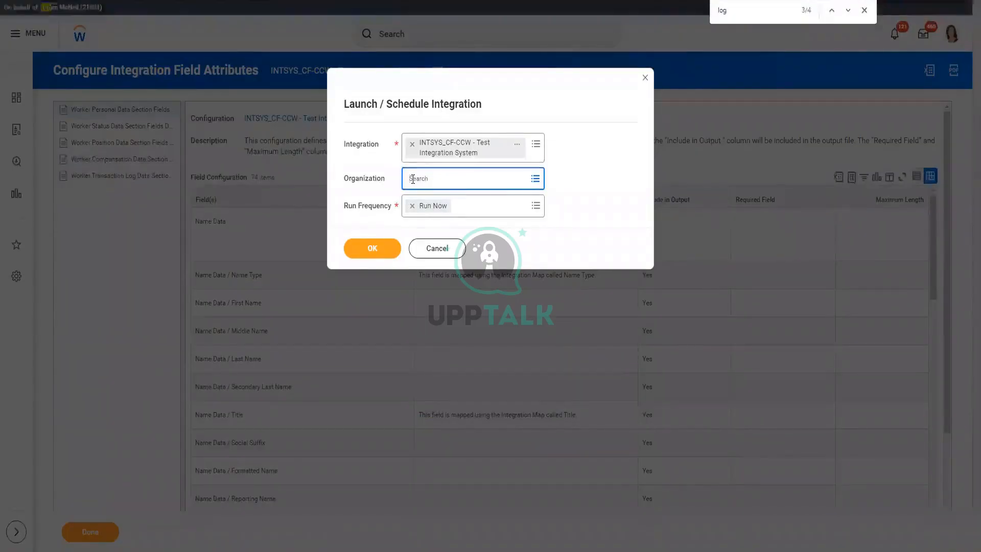
Search the launch organizations for HR and inspect the details of the HR and HR Department results.
click(413, 179)
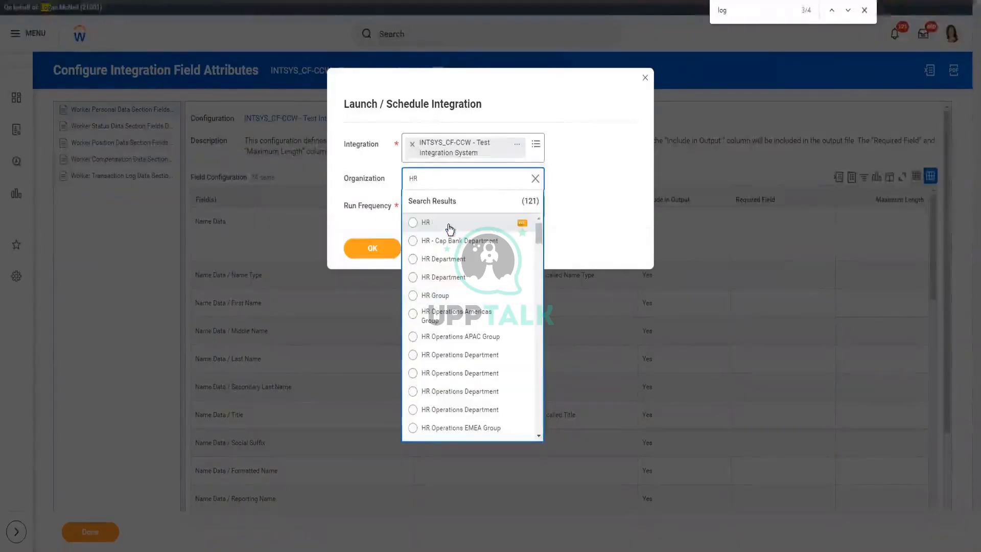
click(522, 224)
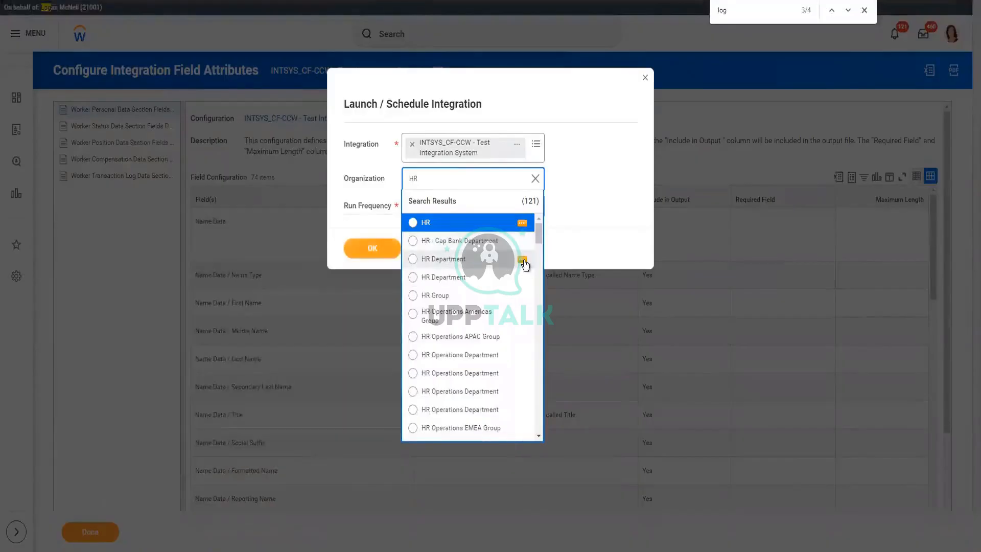
click(523, 261)
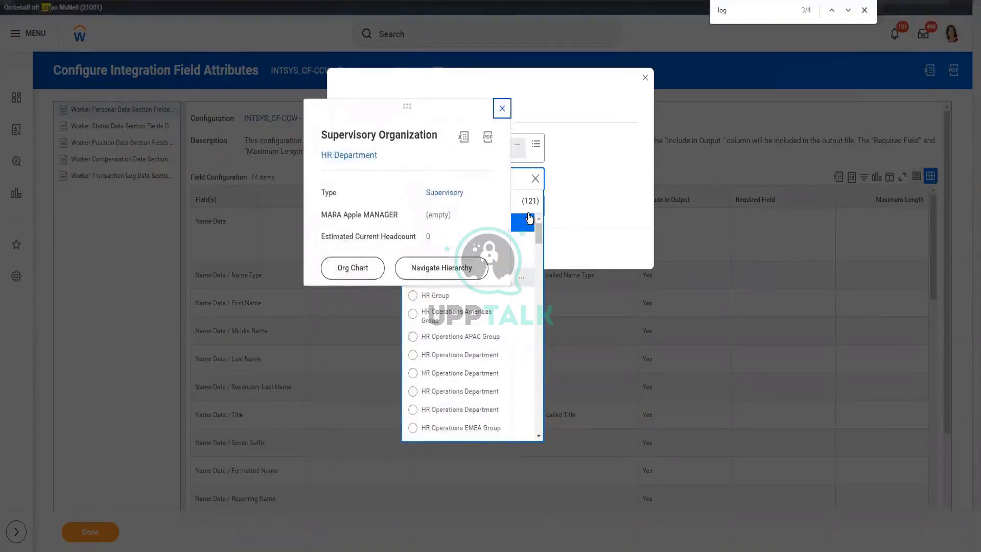
click(537, 174)
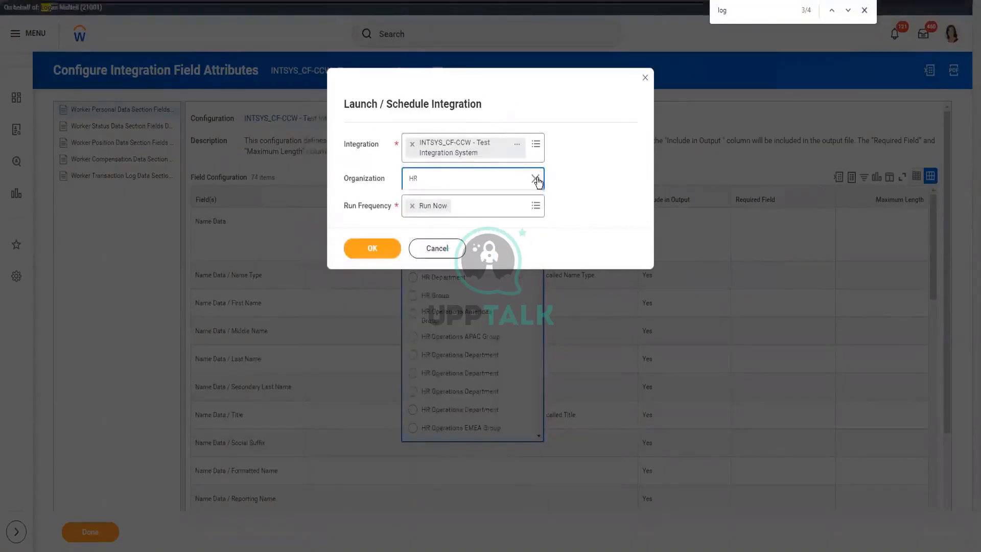
click(432, 183)
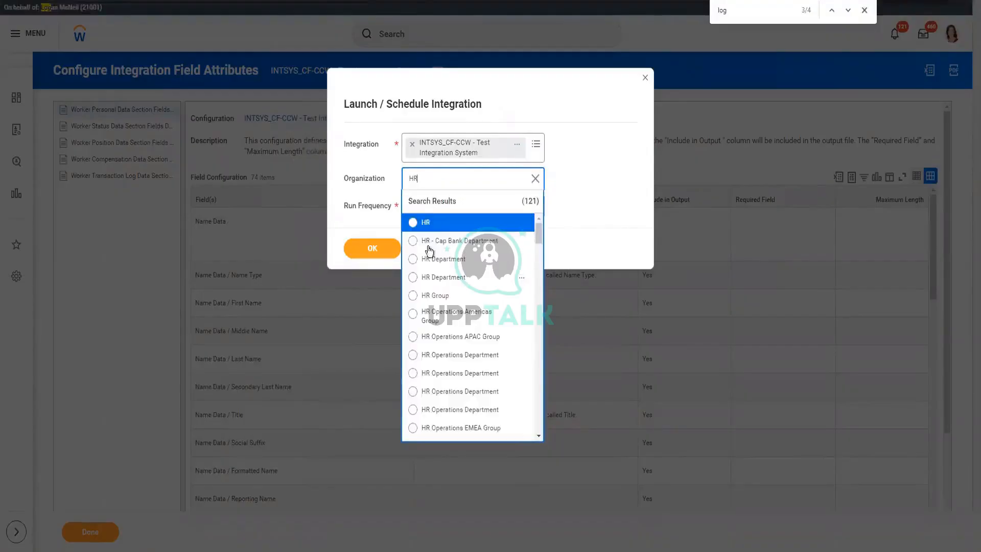
click(535, 178)
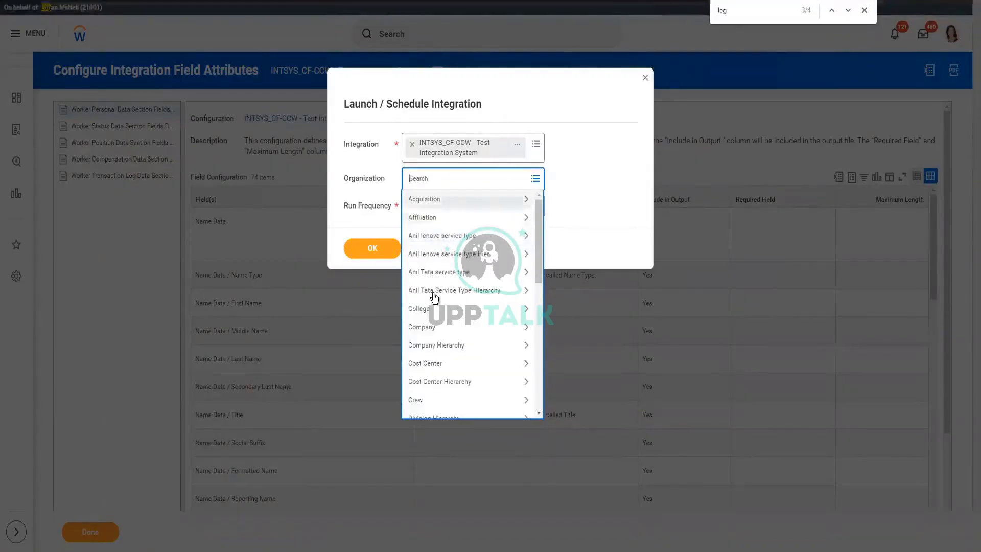
Browse the organization choices under Cost Center, in Active Cost Center Organizations by Cost Center Hierarchy, for a suitable cost center.
click(540, 181)
click(540, 181)
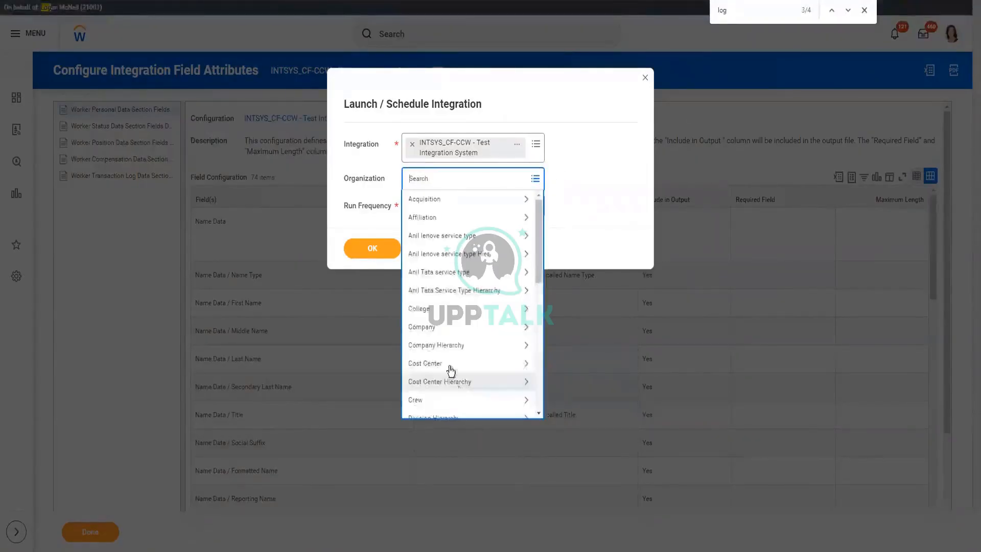
click(439, 365)
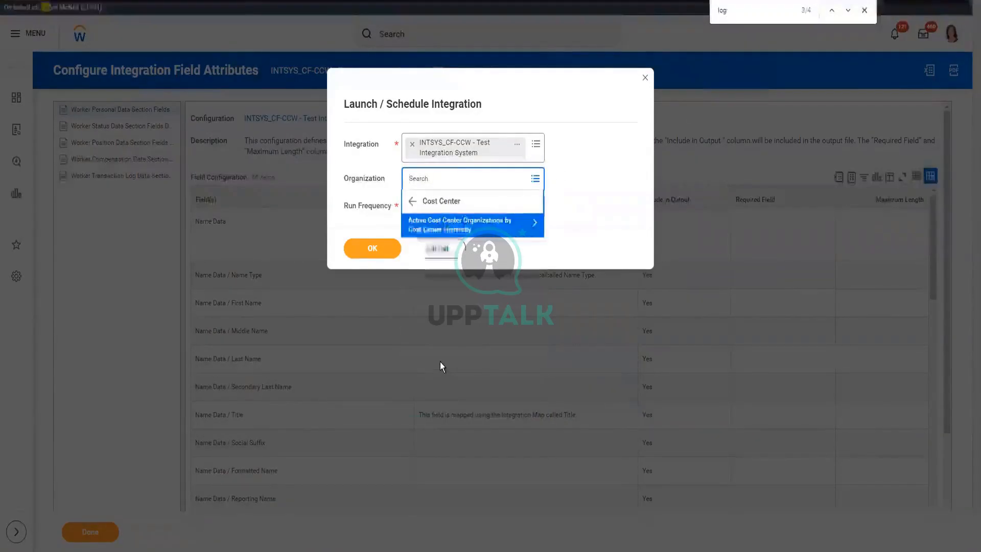
click(504, 221)
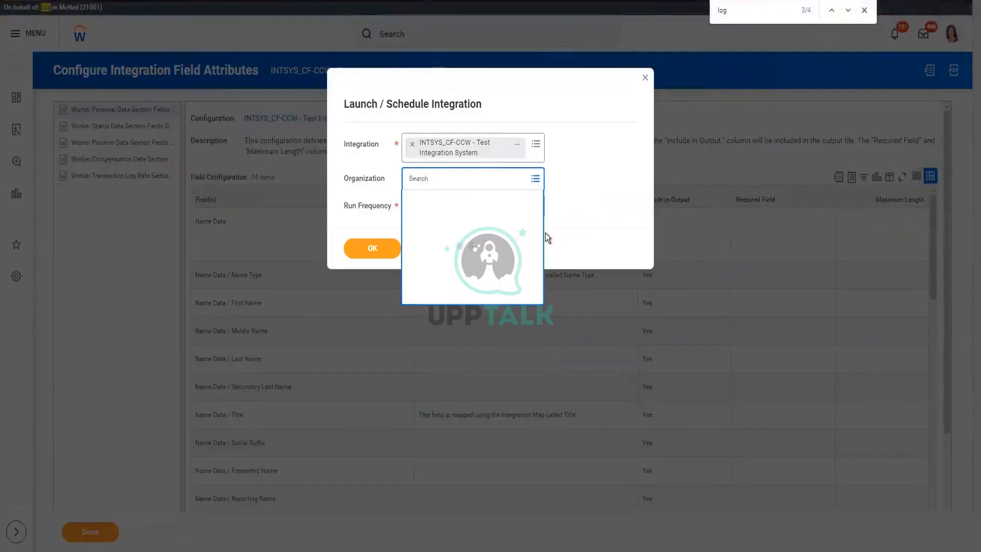
drag(539, 244, 525, 357)
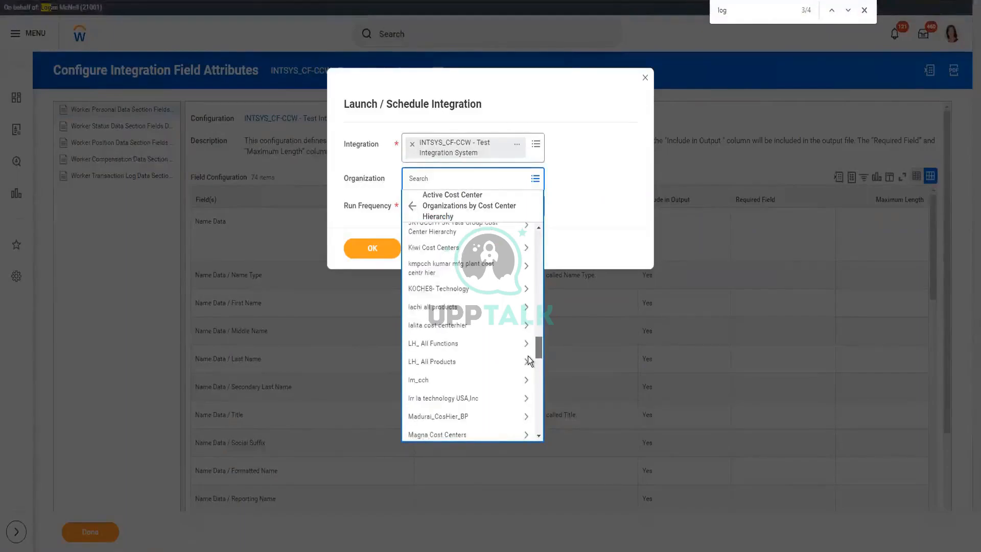
drag(529, 357, 528, 329)
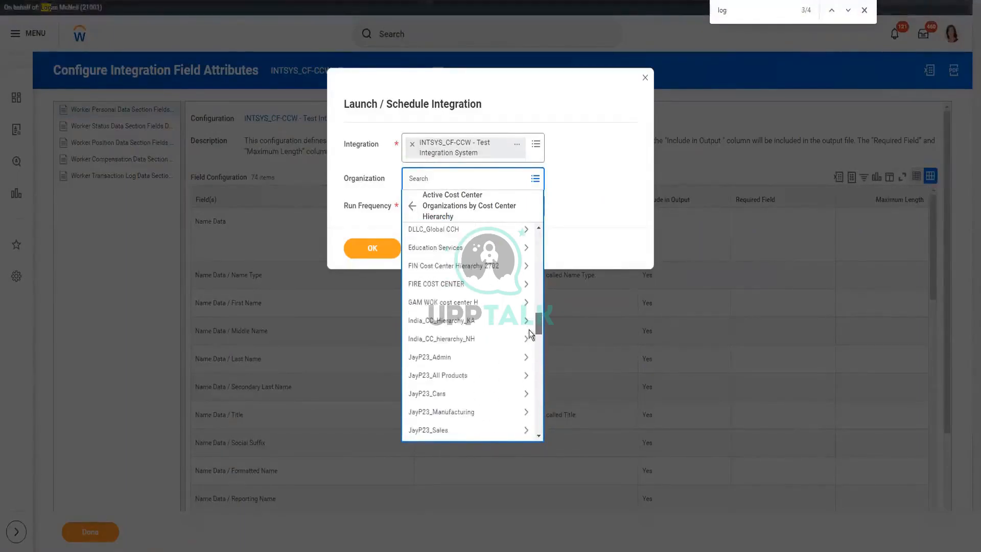
scroll(529, 330, up, 3)
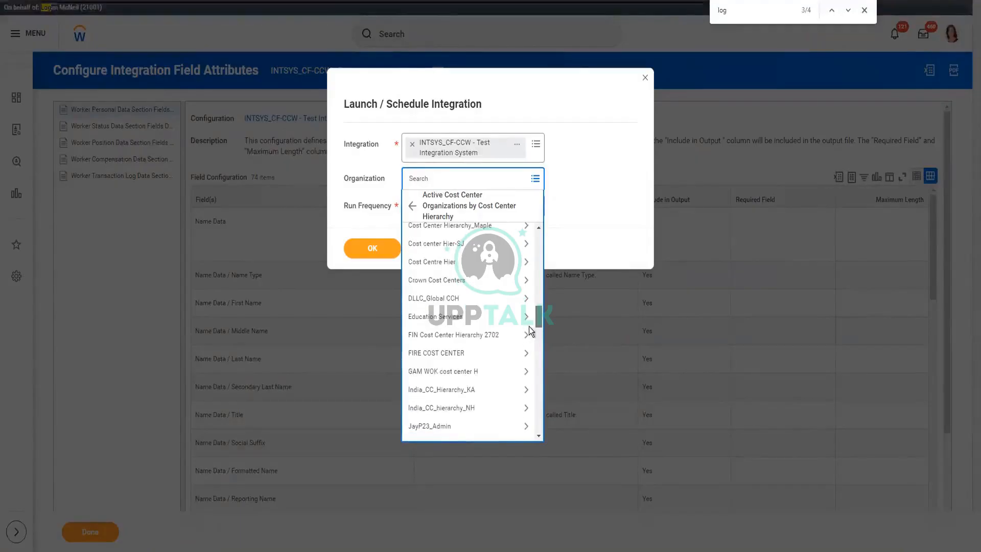
scroll(528, 327, down, 2)
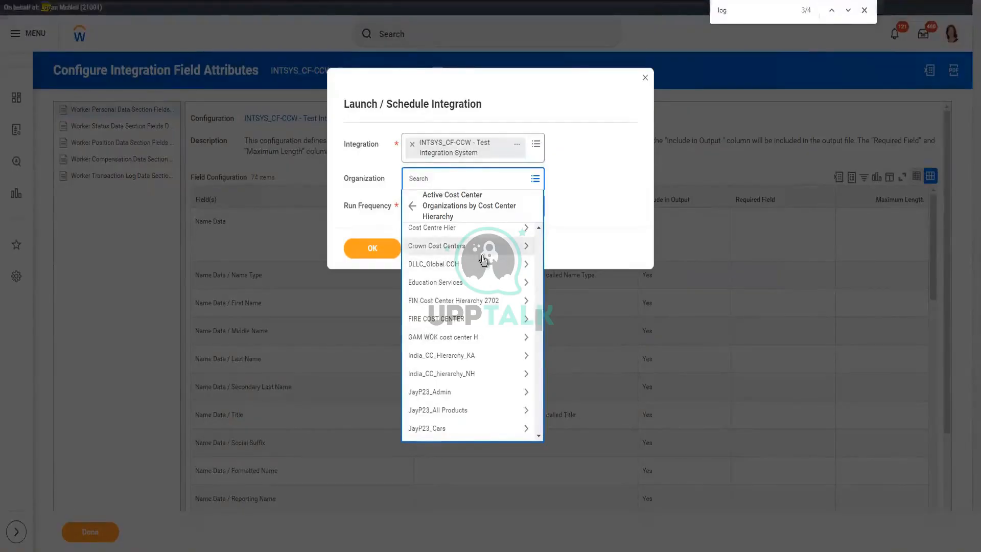
scroll(538, 226, up, 5)
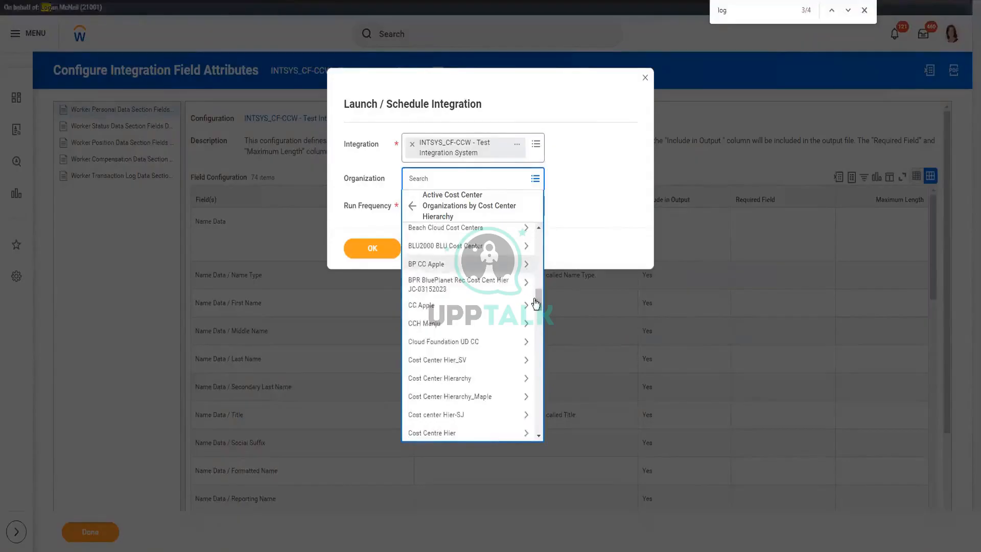
scroll(538, 348, down, 5)
scroll(538, 349, down, 10)
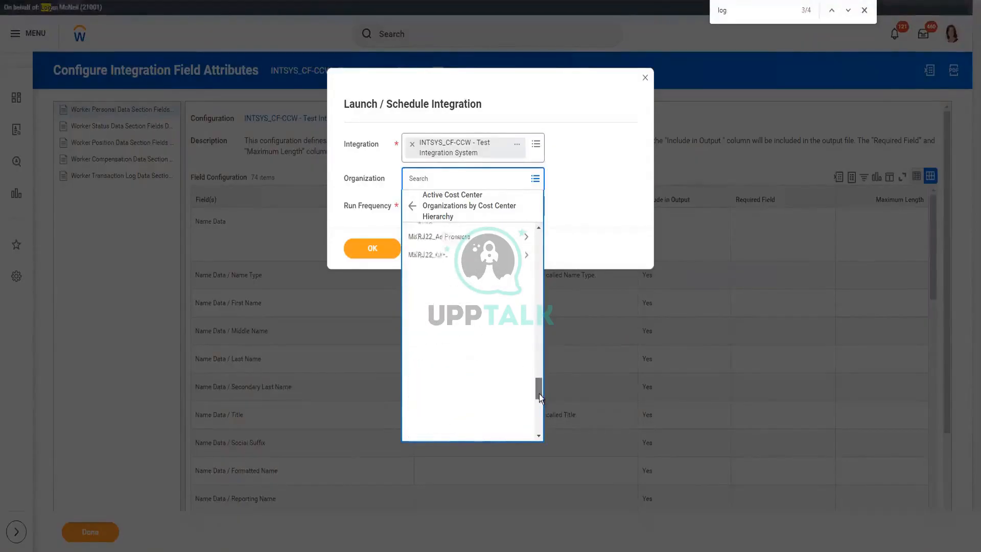
drag(540, 402, 542, 220)
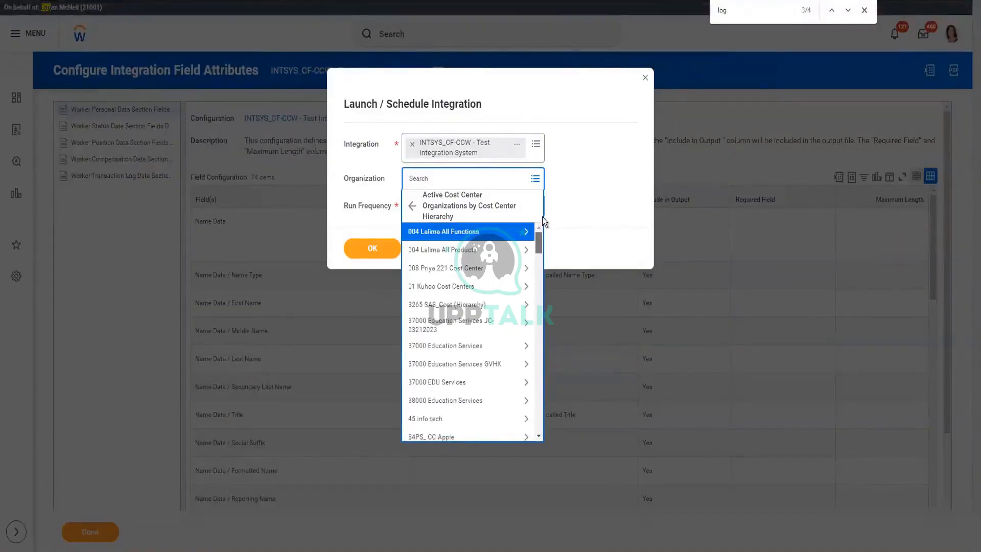
Return to the organization types and look through the Cost Center Hierarchy entries for a suitable organization.
click(410, 206)
click(414, 203)
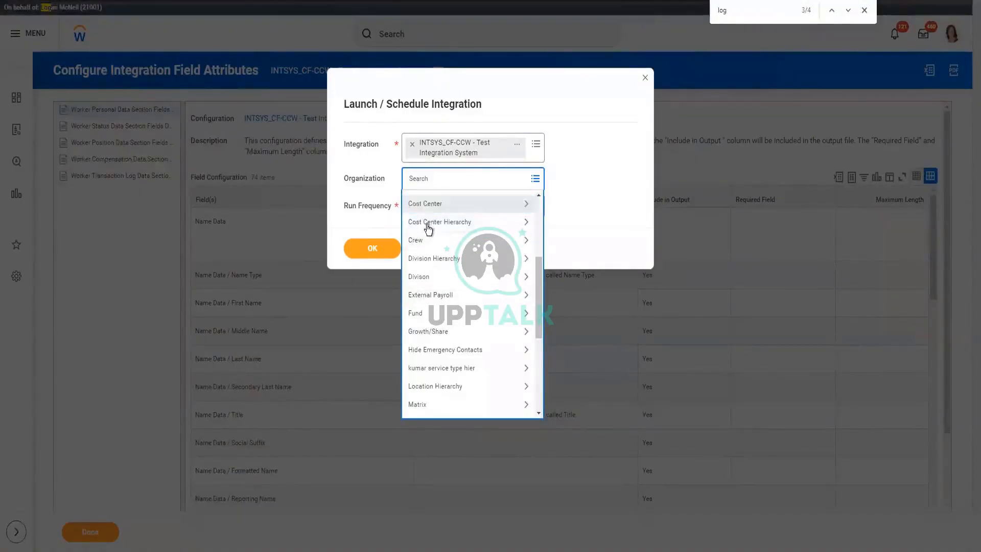
click(430, 228)
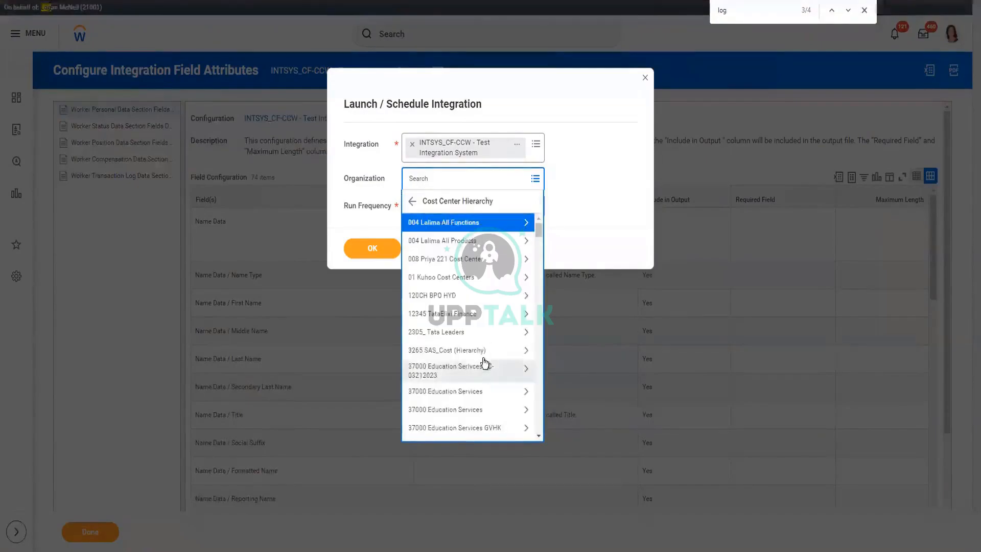
scroll(484, 362, down, 10)
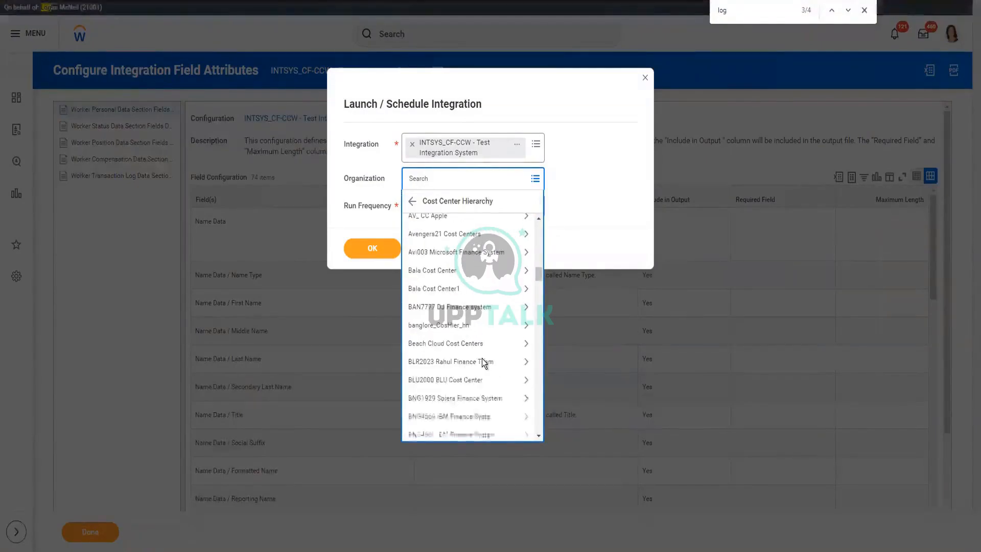
scroll(483, 362, down, 10)
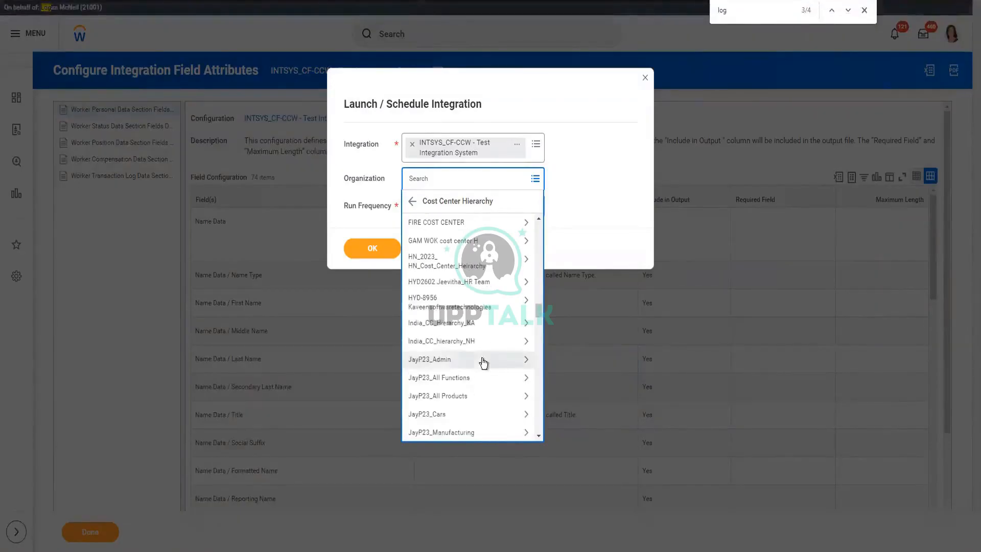
scroll(483, 362, down, 3)
scroll(483, 363, up, 4)
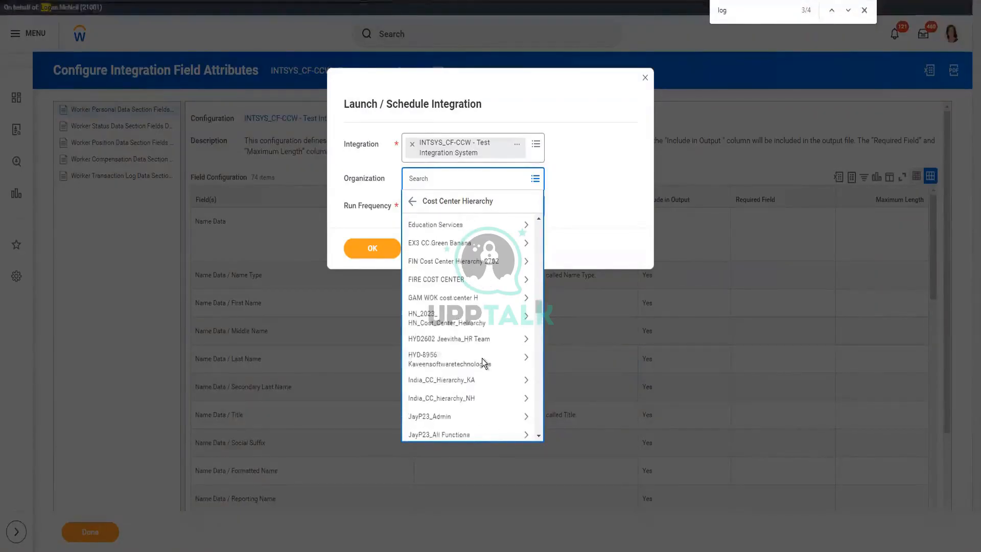
scroll(482, 357, up, 3)
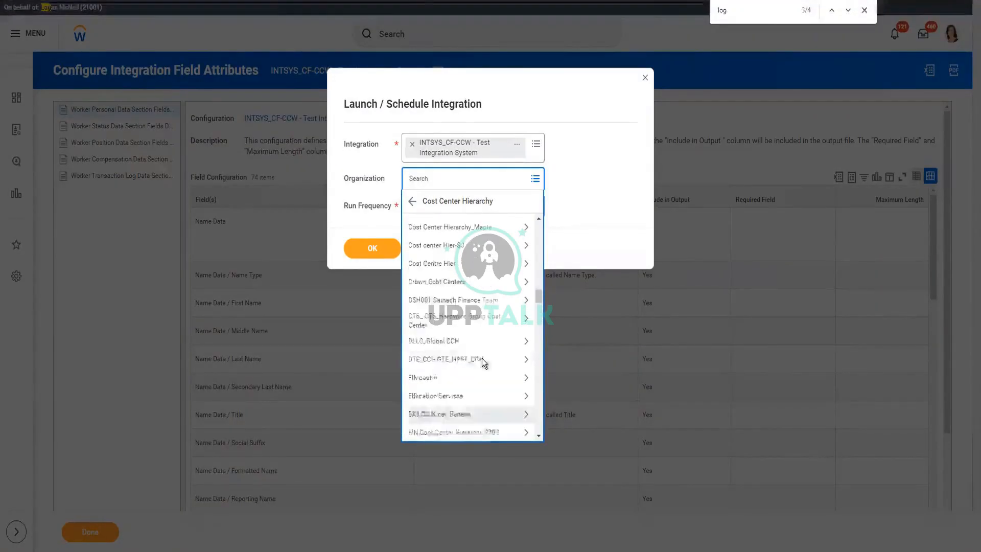
scroll(482, 358, up, 2)
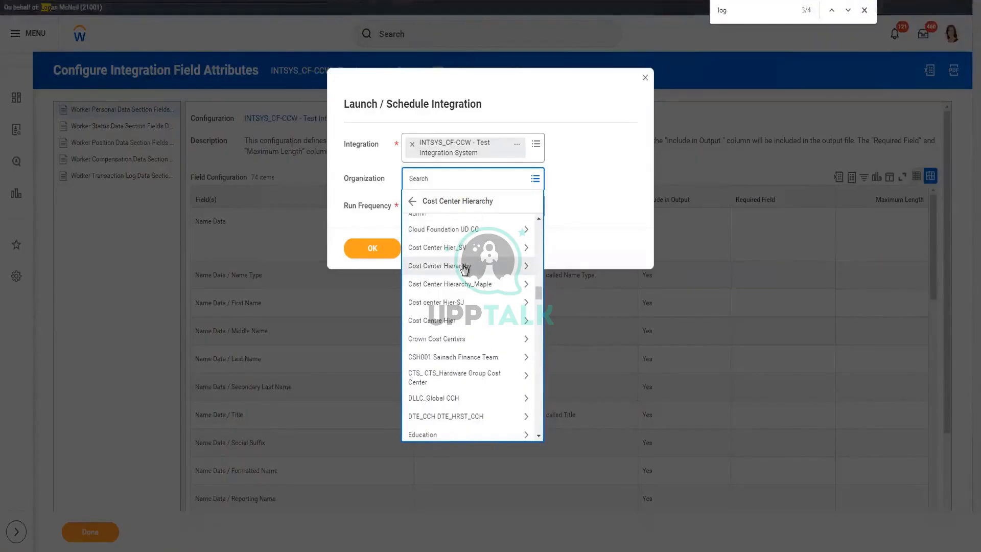
scroll(446, 368, down, 2)
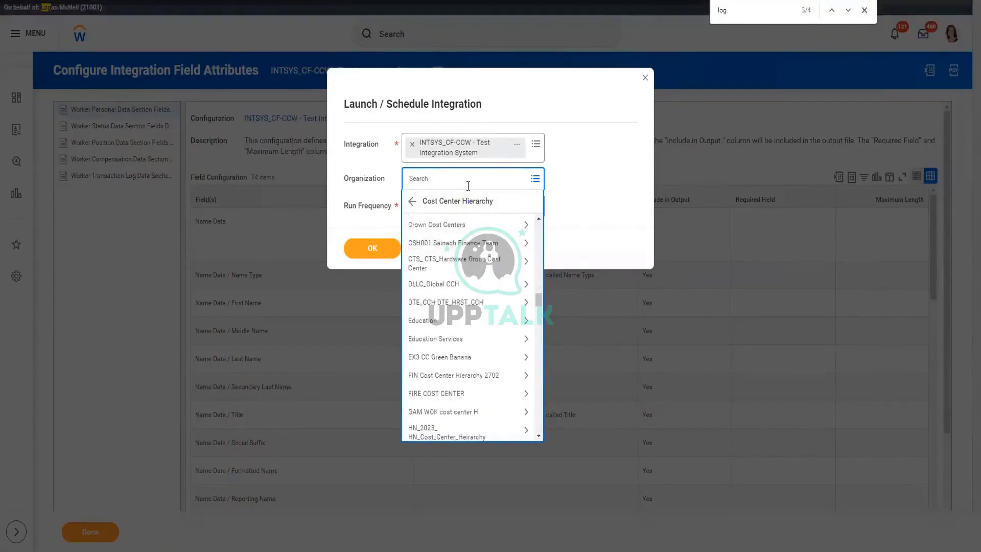
Search the launch organizations for HR Service and inspect the details of the first two HR Services Department results.
click(468, 186)
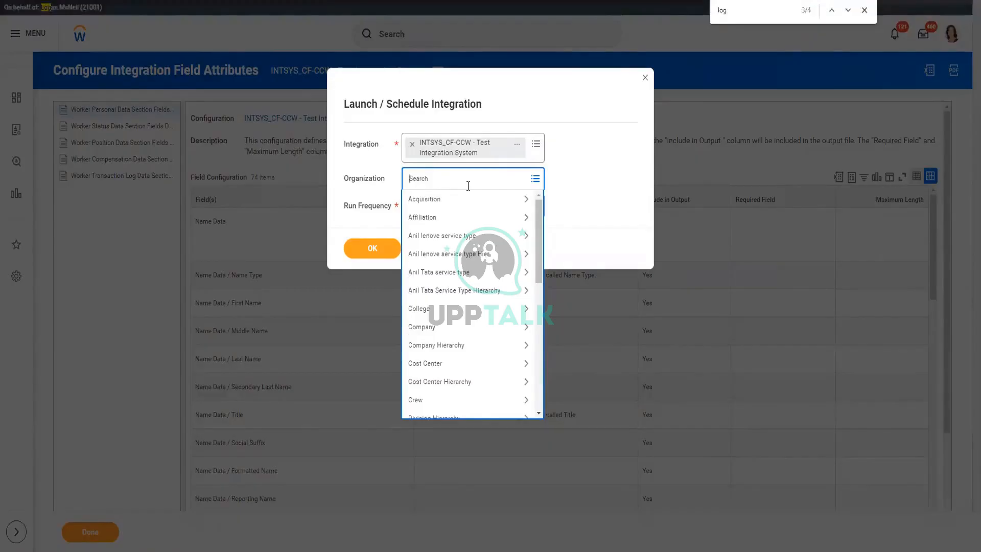
text(HR Service)
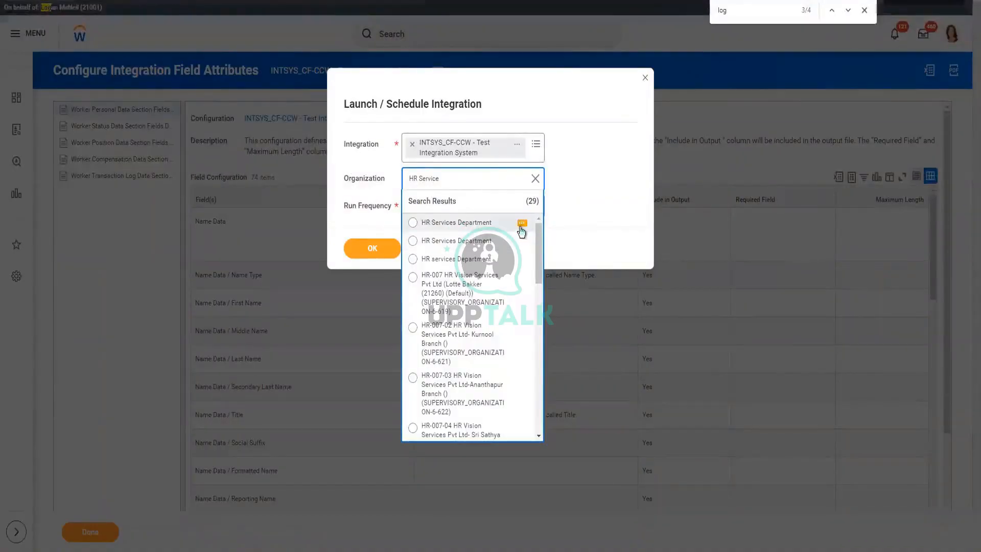
click(520, 226)
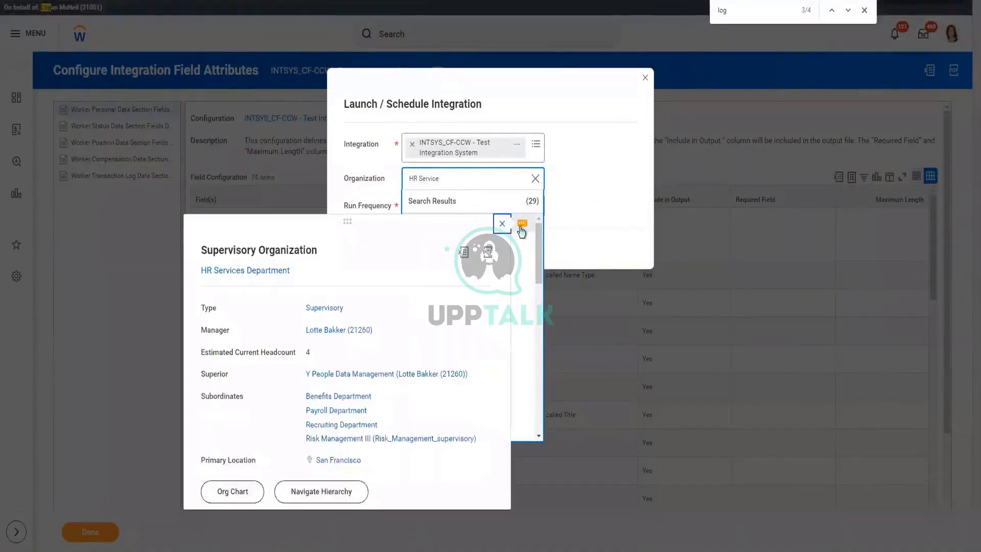
click(521, 230)
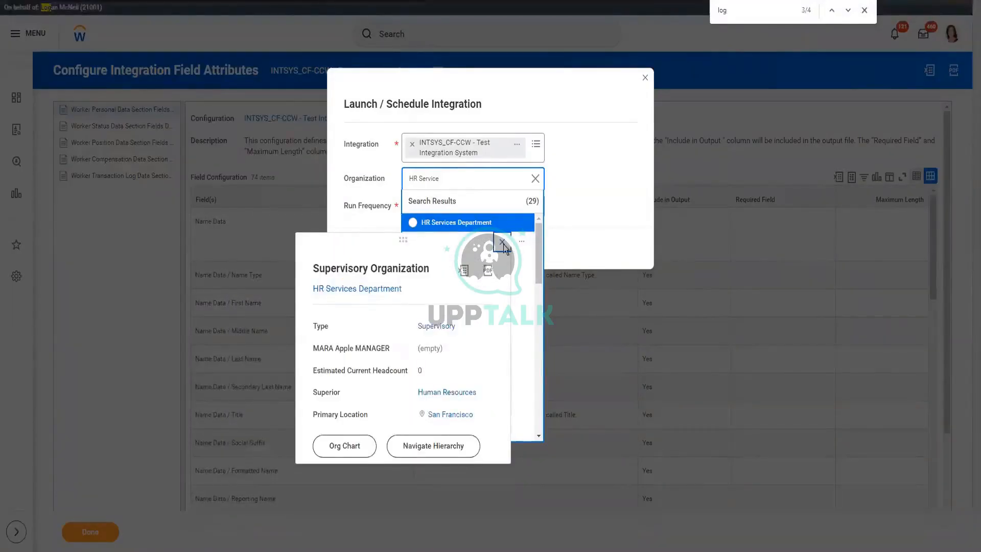
click(503, 243)
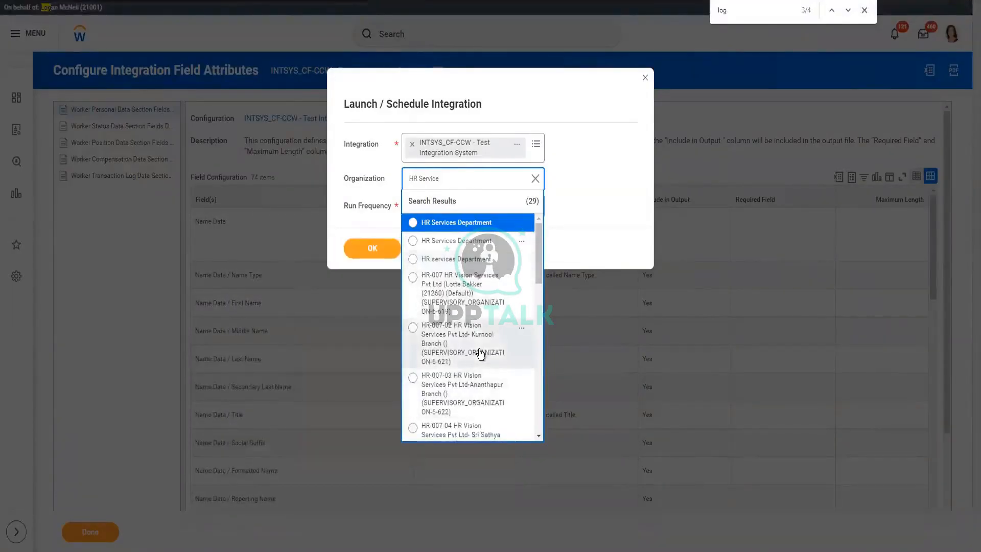
Find 41600 HR Services among the search results and open its organization details.
scroll(481, 353, down, 3)
scroll(480, 339, down, 3)
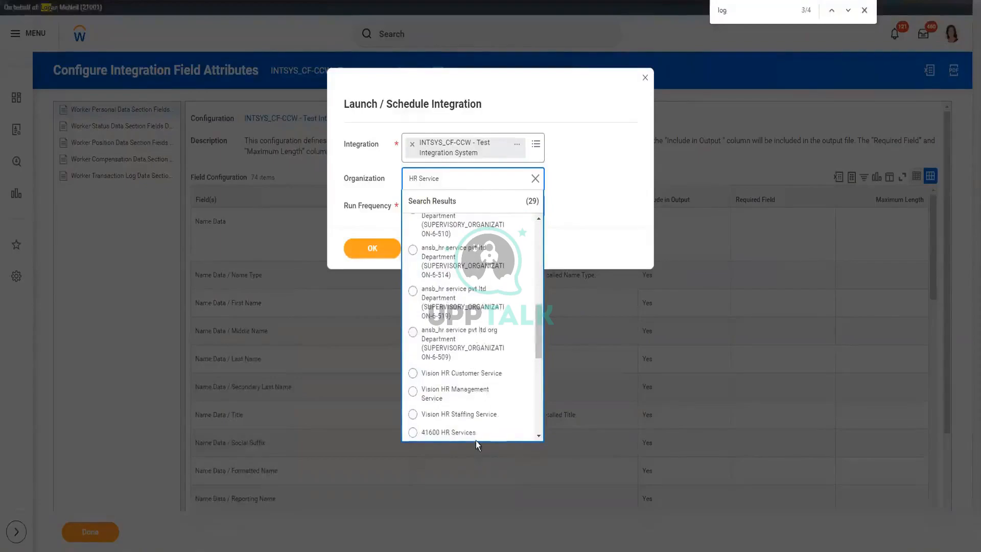
mouse_move(461, 433)
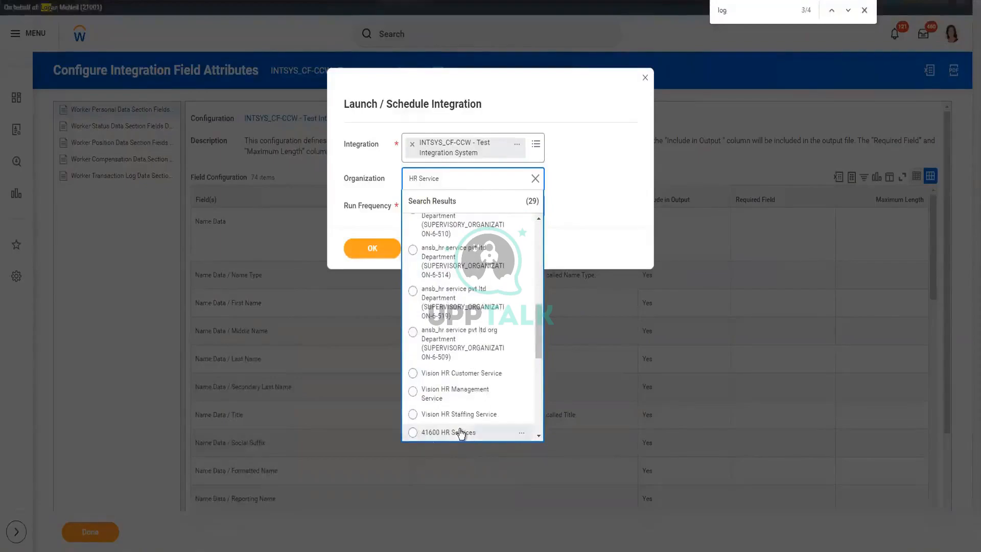
click(522, 433)
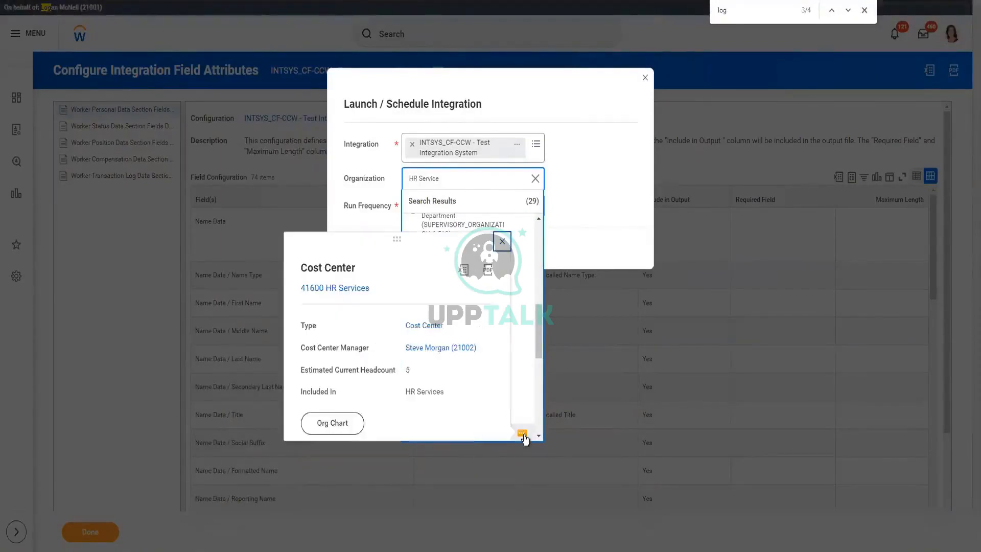
Set the organization to 41600 HR Services with Weekly Recurrence as the run frequency, and continue to the integration schedule.
click(541, 336)
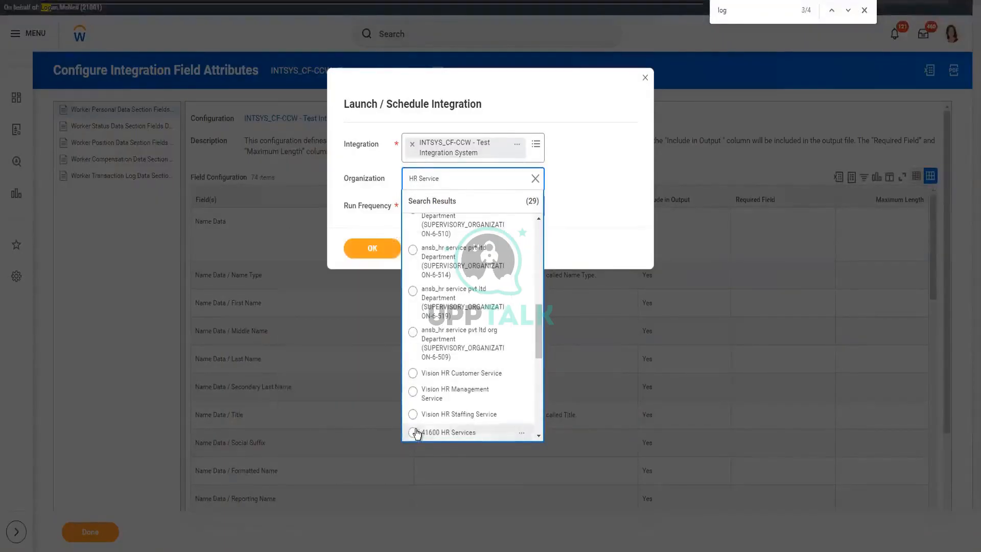
click(483, 431)
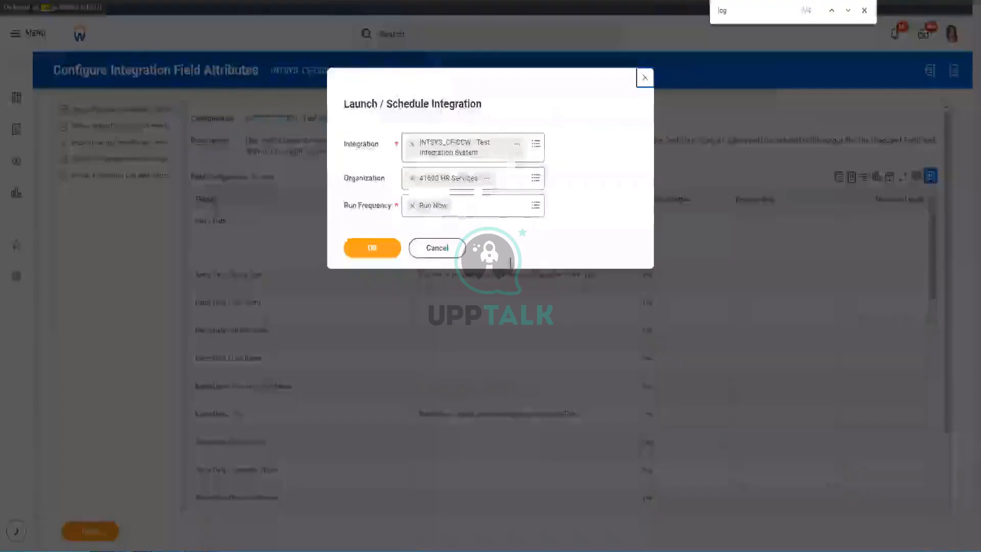
click(505, 212)
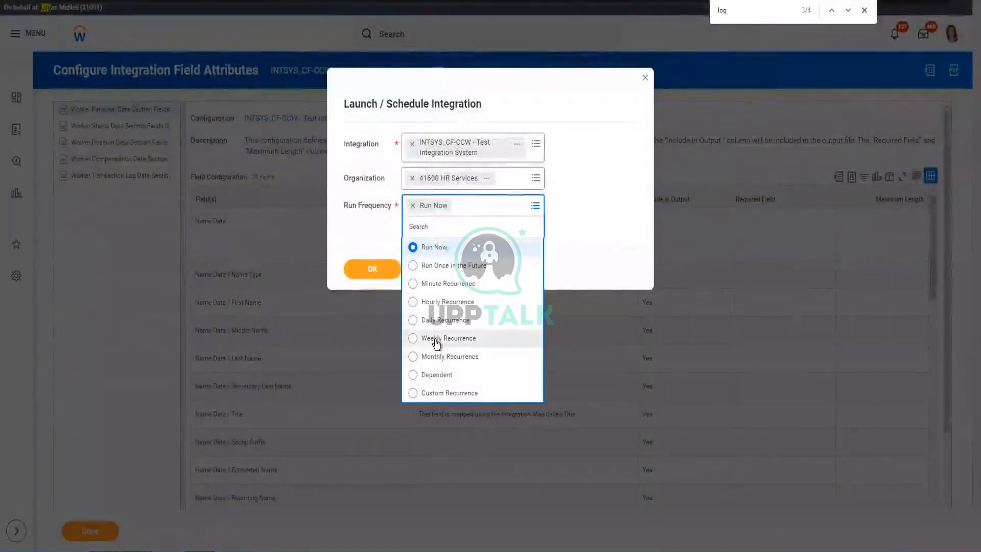
click(449, 338)
click(360, 254)
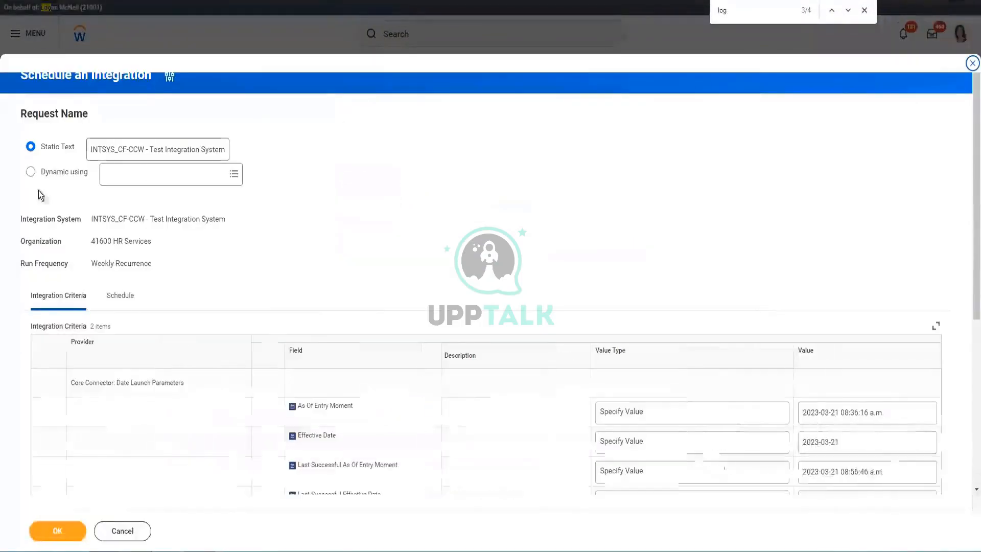
Have As Of Entry Moment use Determine Value at Runtime with the value Current Moment (DateTime).
click(128, 300)
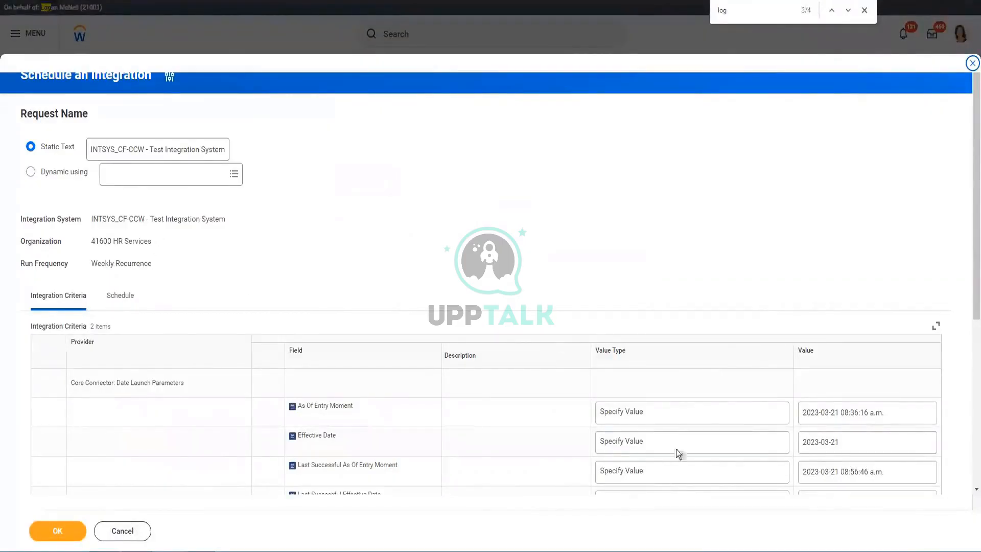
scroll(677, 450, down, 2)
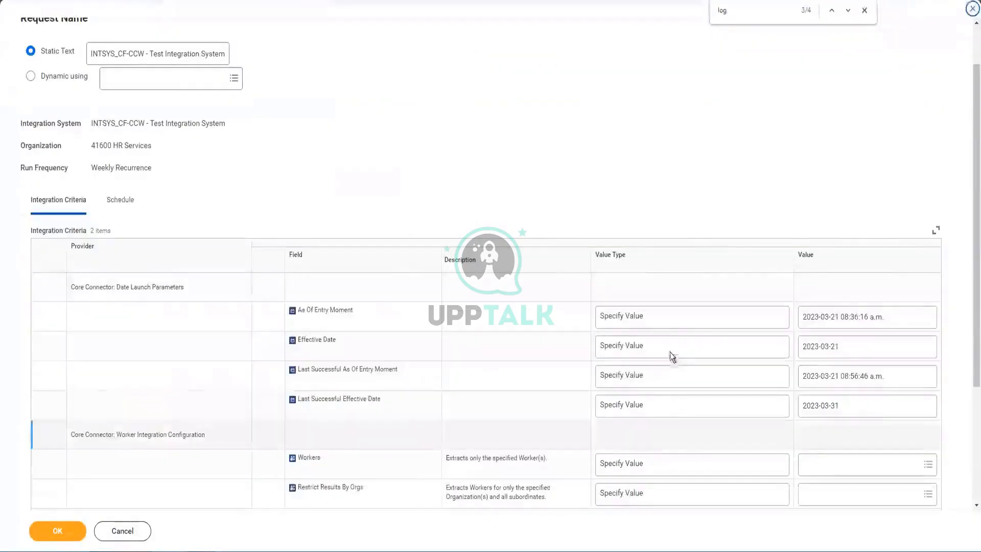
click(674, 321)
click(675, 322)
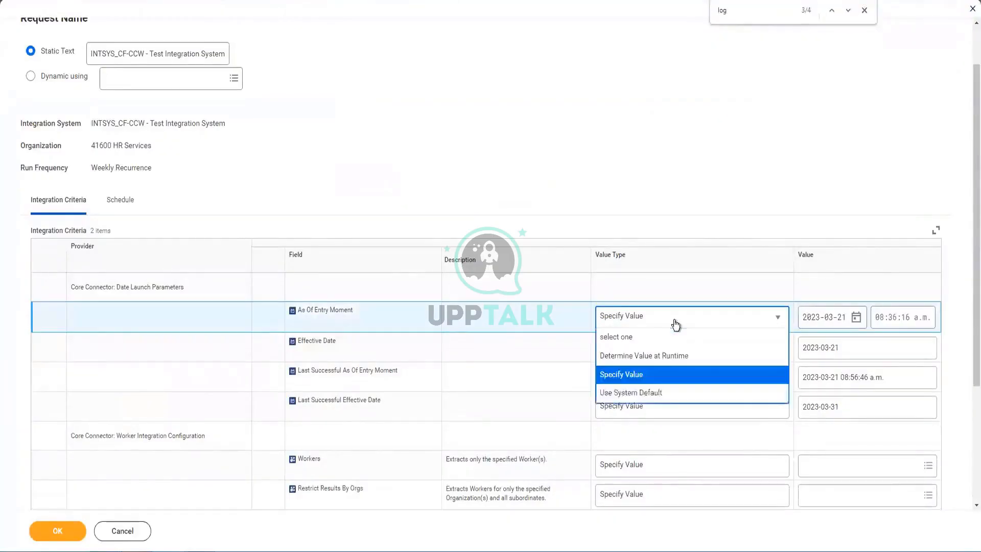
click(635, 357)
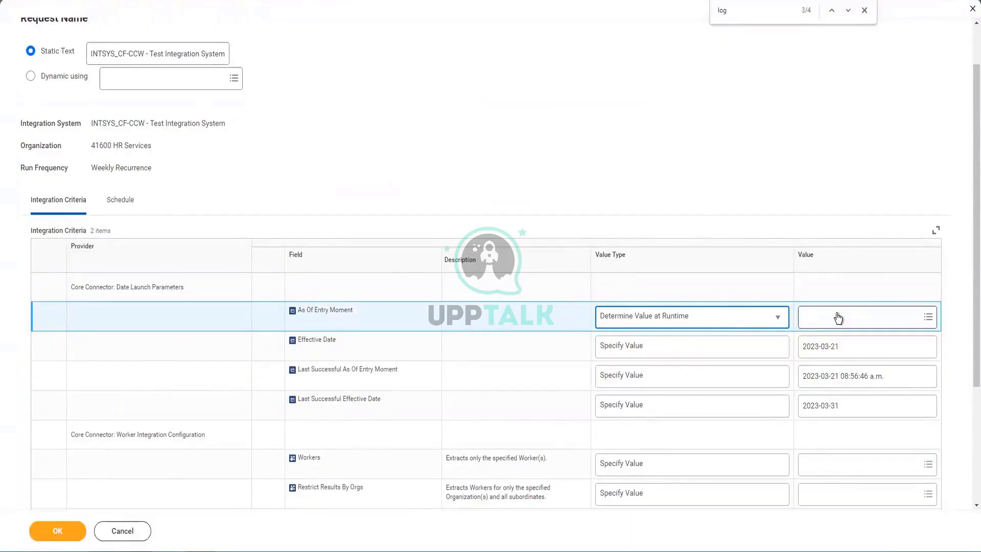
click(837, 313)
text(current)
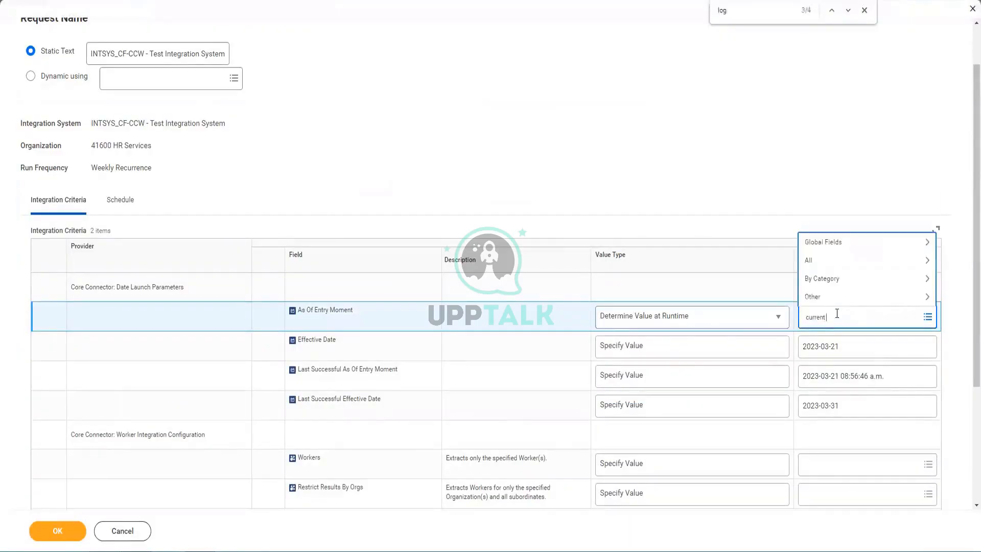
text(moment)
key(Return)
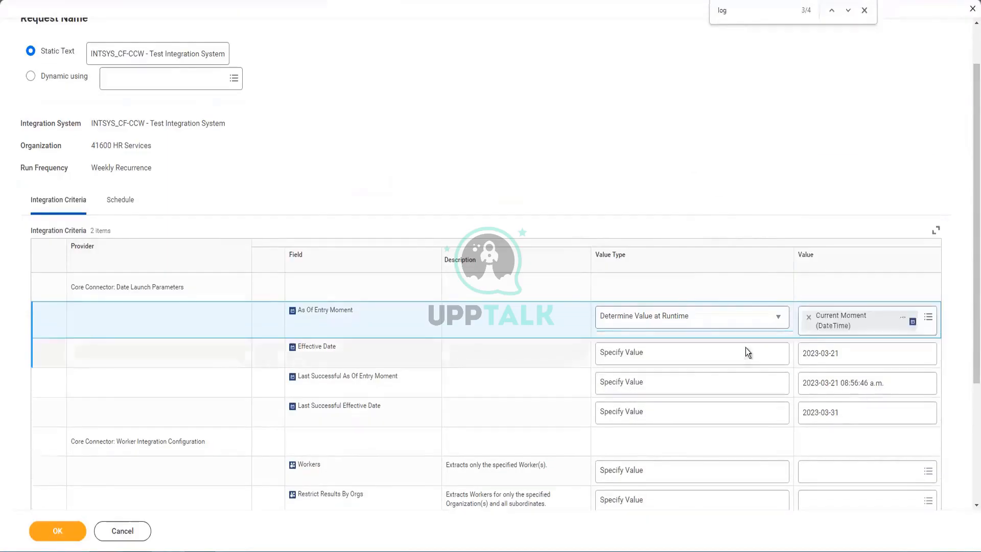
Have Effective Date use Determine Value at Runtime with the value Last Day of Next Month.
click(746, 352)
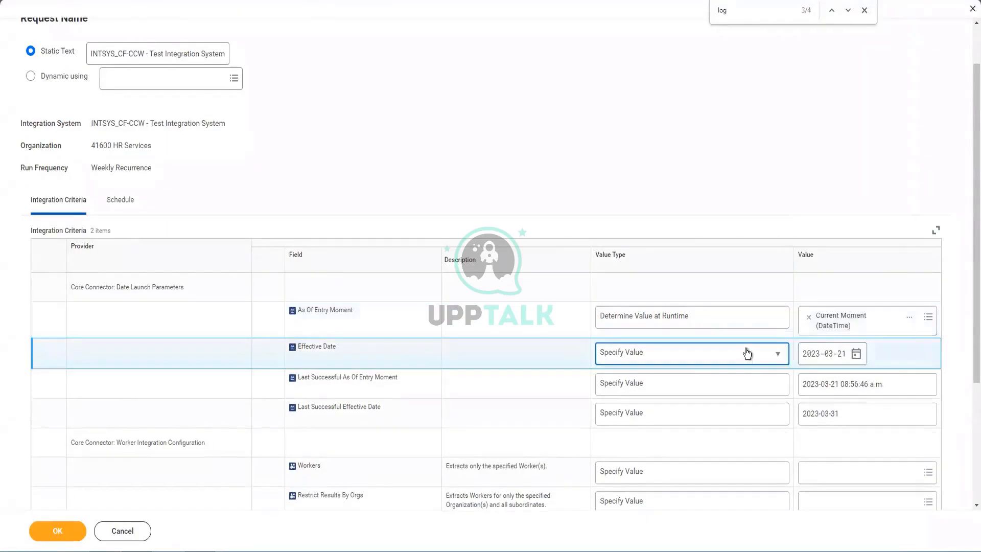
click(746, 352)
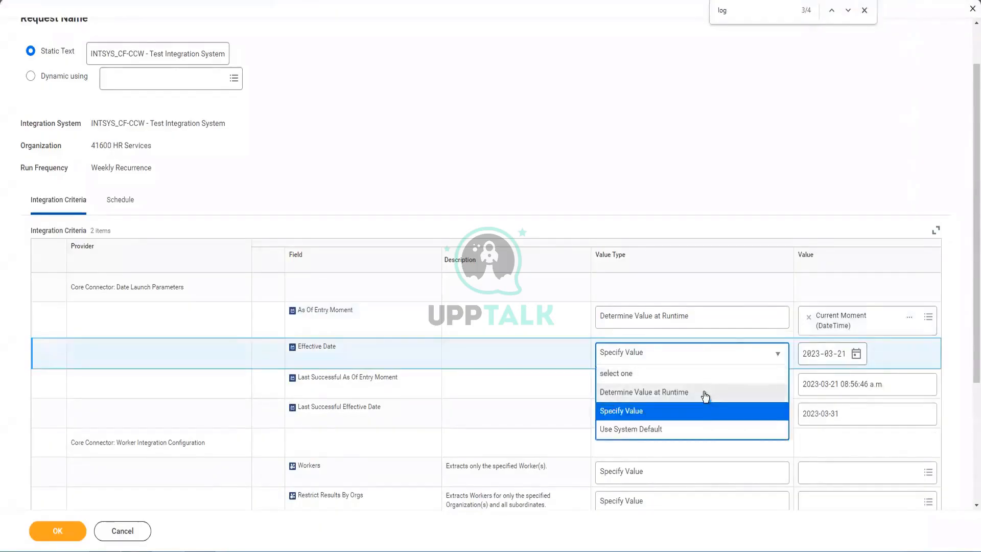
click(716, 392)
click(852, 356)
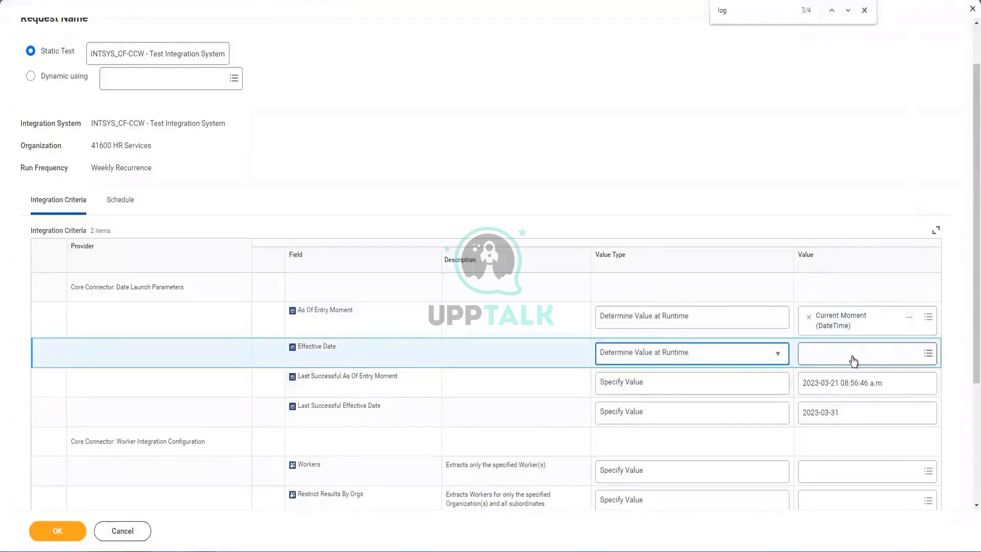
text(last day)
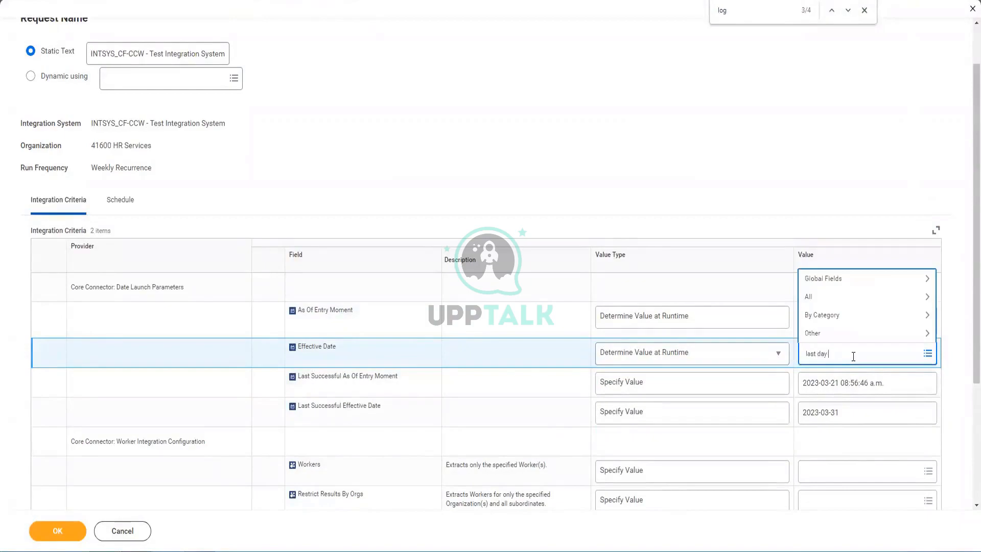
text( of next month)
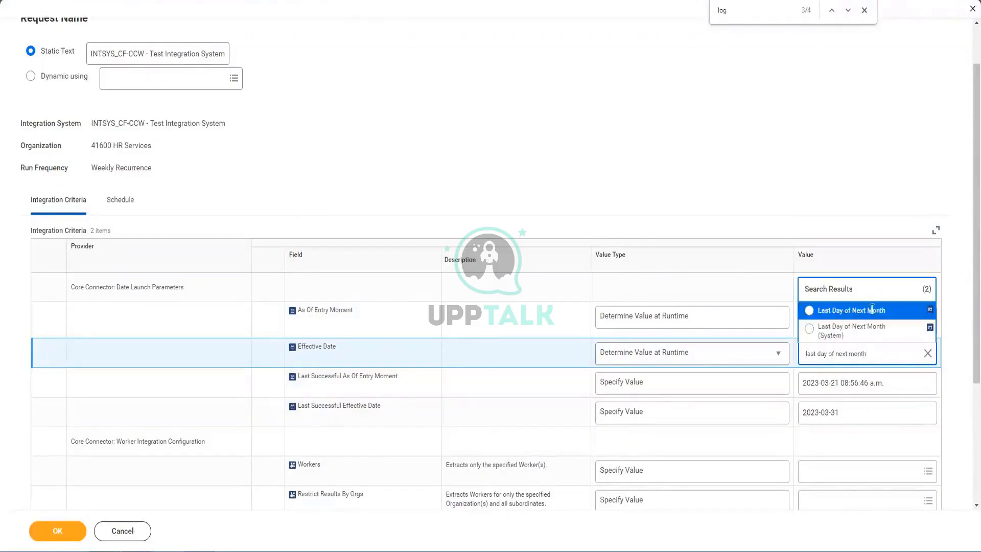
click(875, 312)
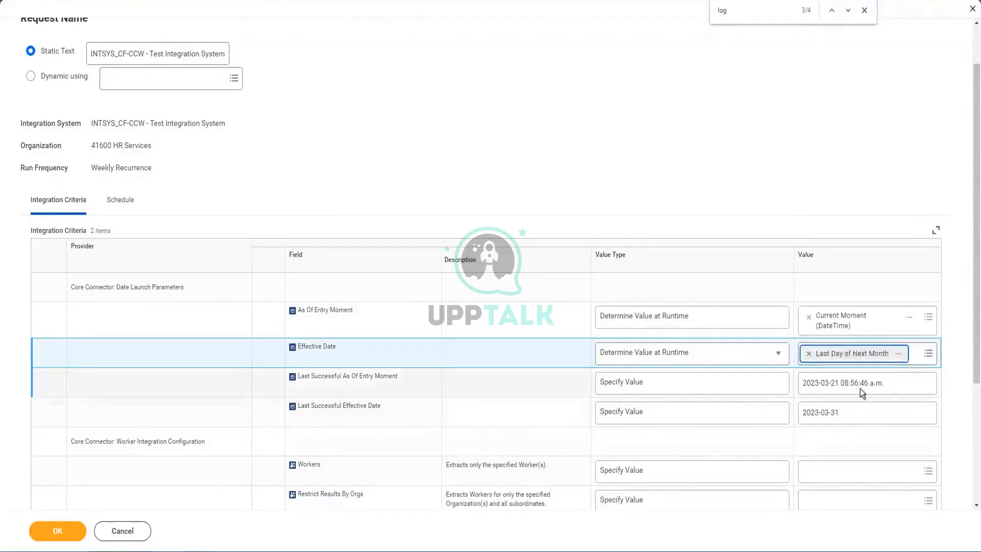
Set the value type of Last Successful As Of Entry Moment to Determine Value at Runtime.
click(636, 377)
click(637, 382)
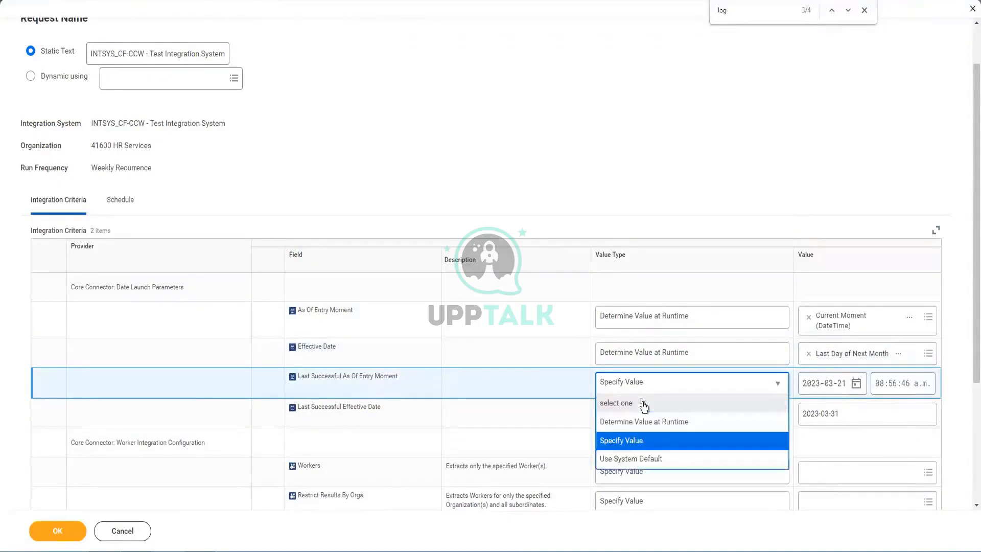
click(637, 403)
click(638, 386)
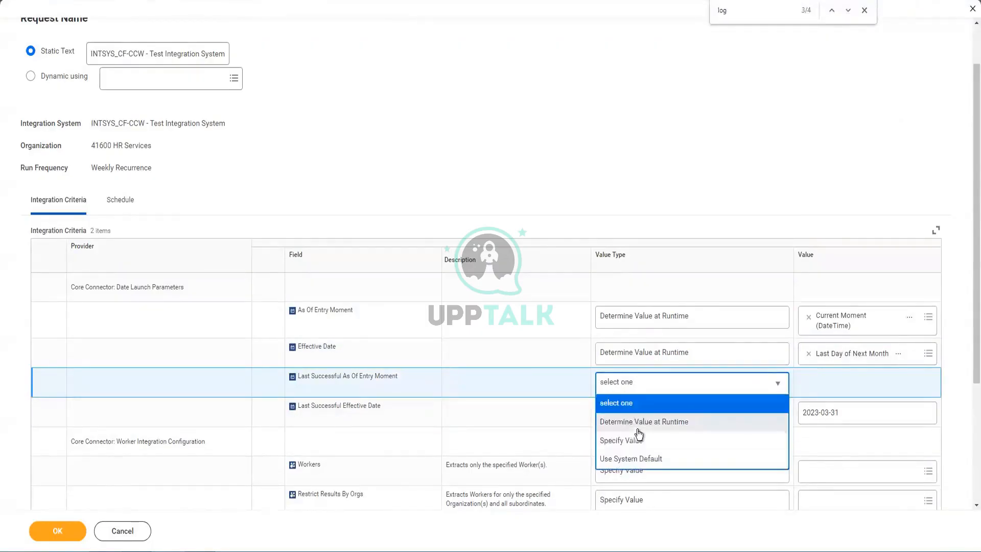
click(638, 421)
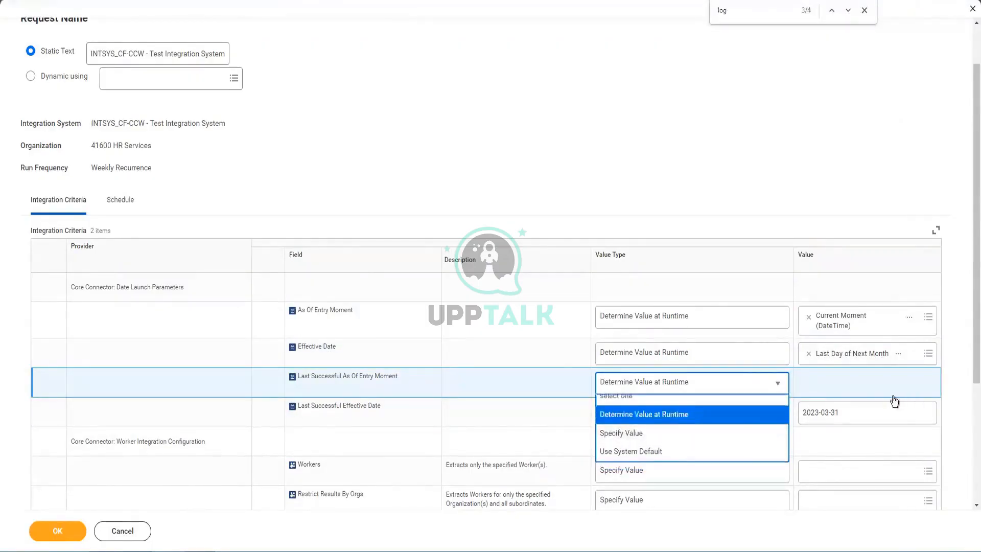
Search the Last Successful As Of Entry Moment values for "last successful" and "last", and look through the matches.
click(861, 390)
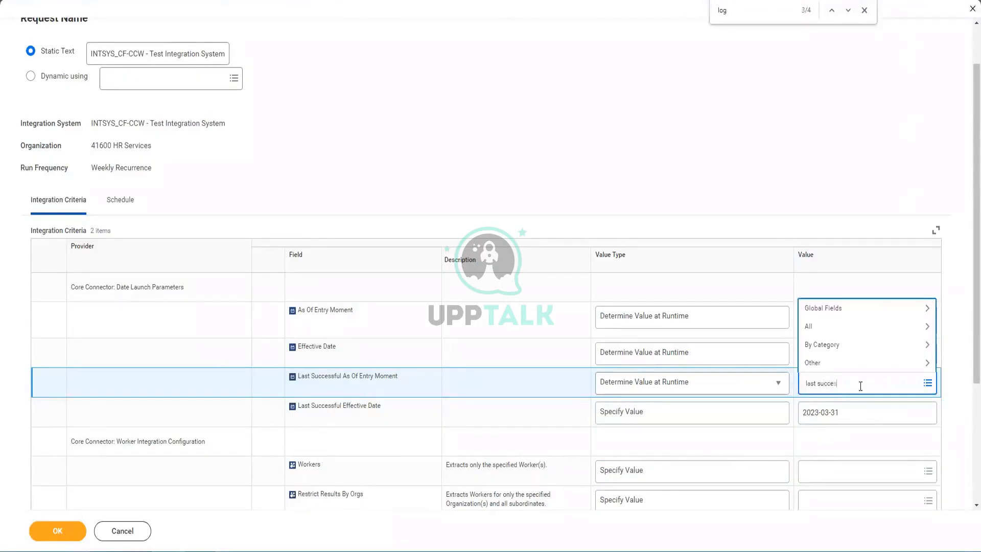
text(last successful)
key(Return)
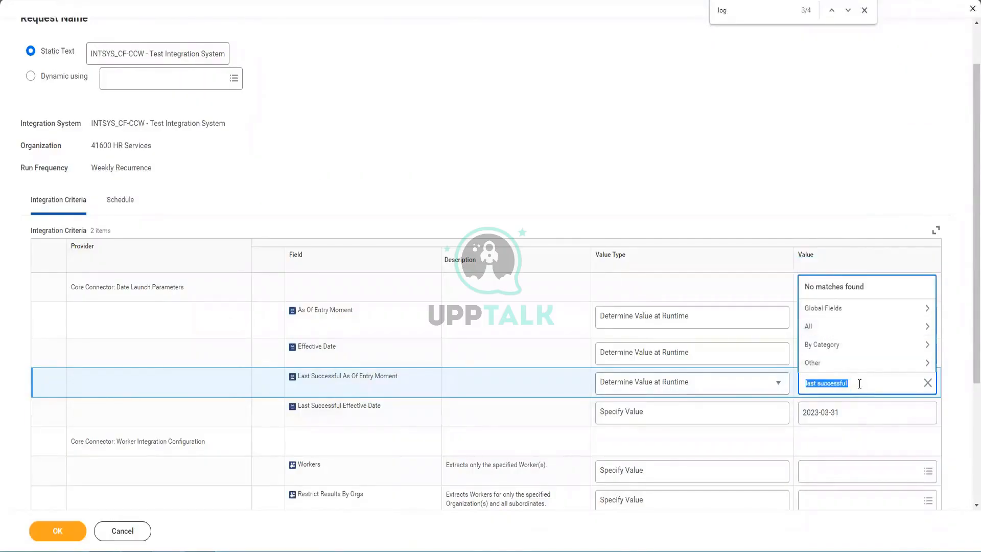
text(last)
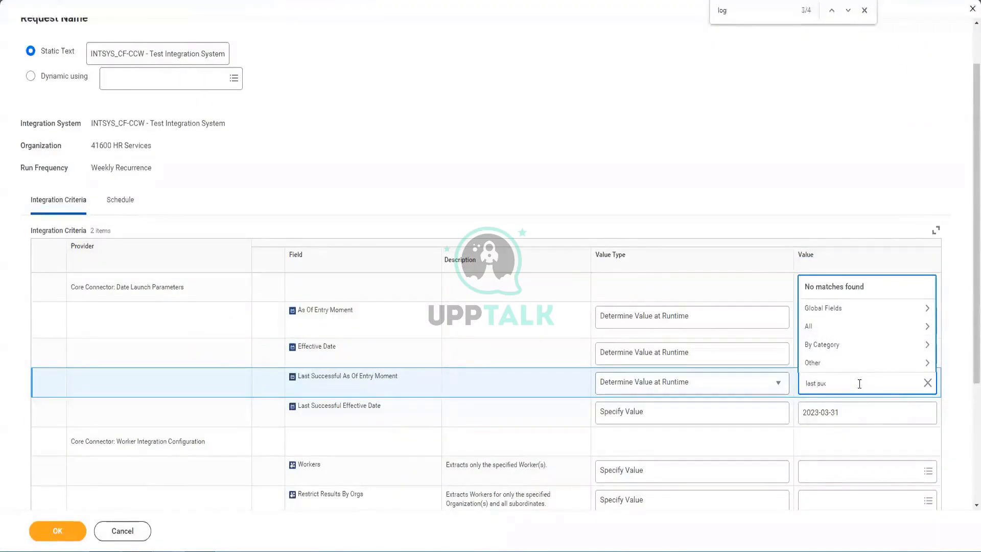
key(Return)
text(last)
key(Return)
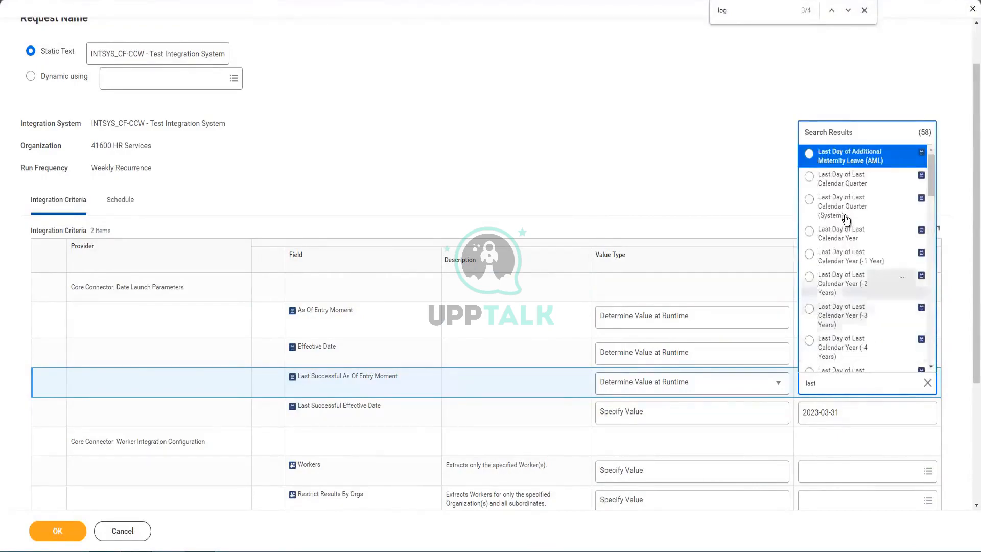
scroll(845, 217, down, 3)
scroll(845, 218, down, 3)
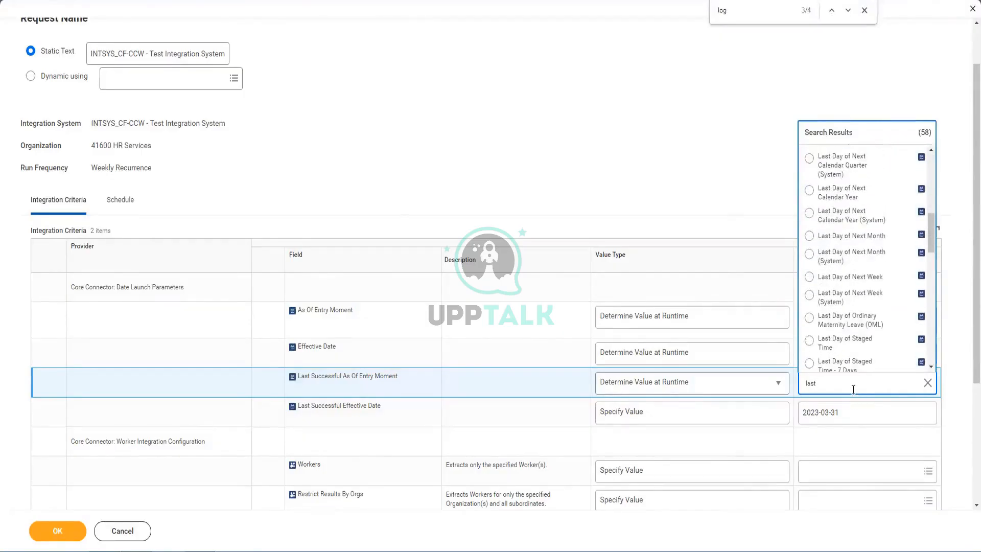
Search for "last int eve" and set Last Successful As Of Entry Moment to As Of Entry DateTime of Last Completed Integration Event.
key(Return)
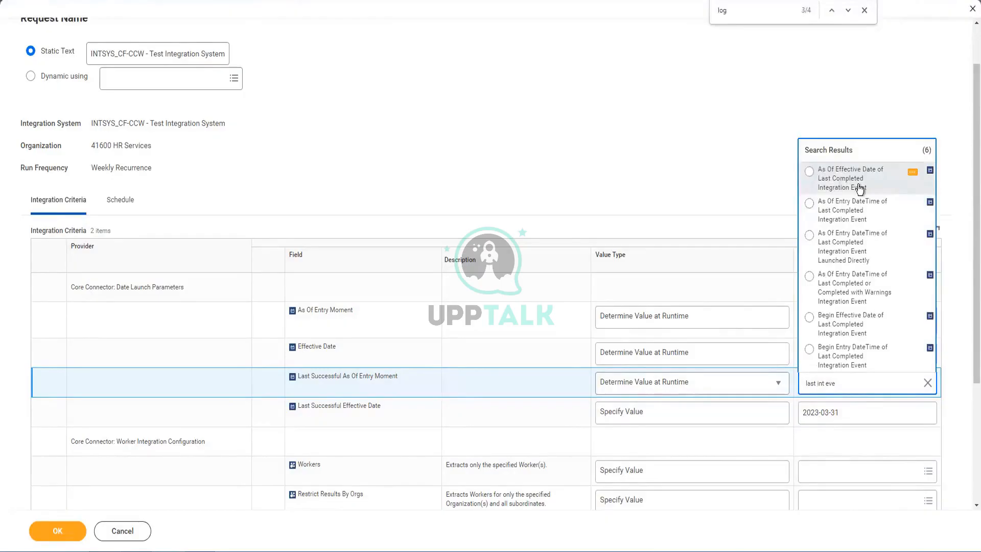
click(876, 224)
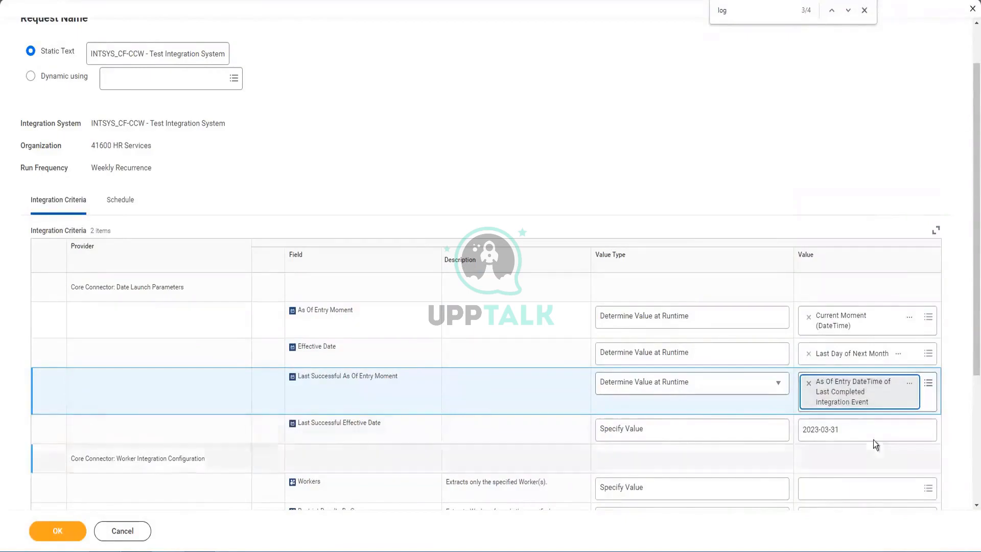
Have Last Successful Effective Date use Determine Value at Runtime with As Of Entry DateTime of Last Completed Integration Event.
click(767, 431)
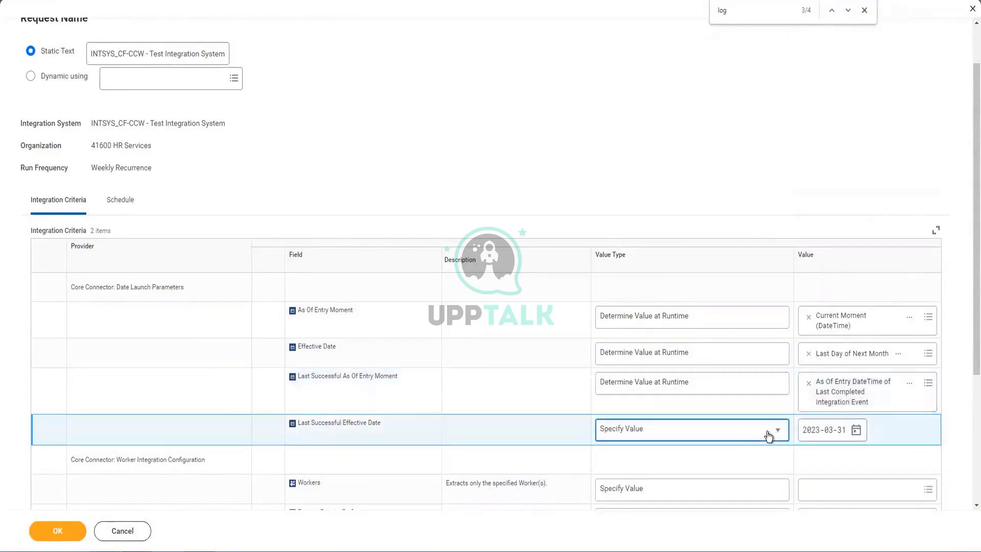
click(711, 434)
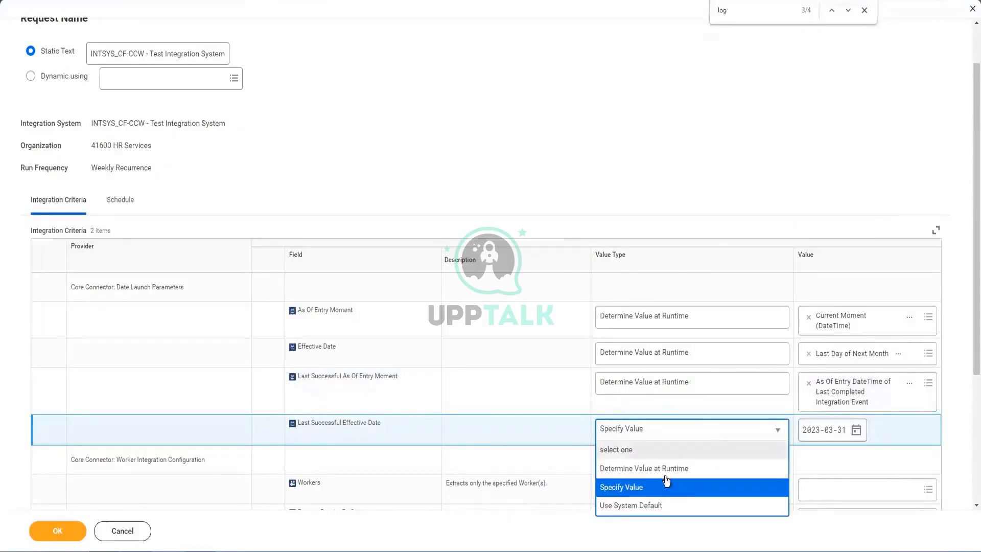
click(664, 466)
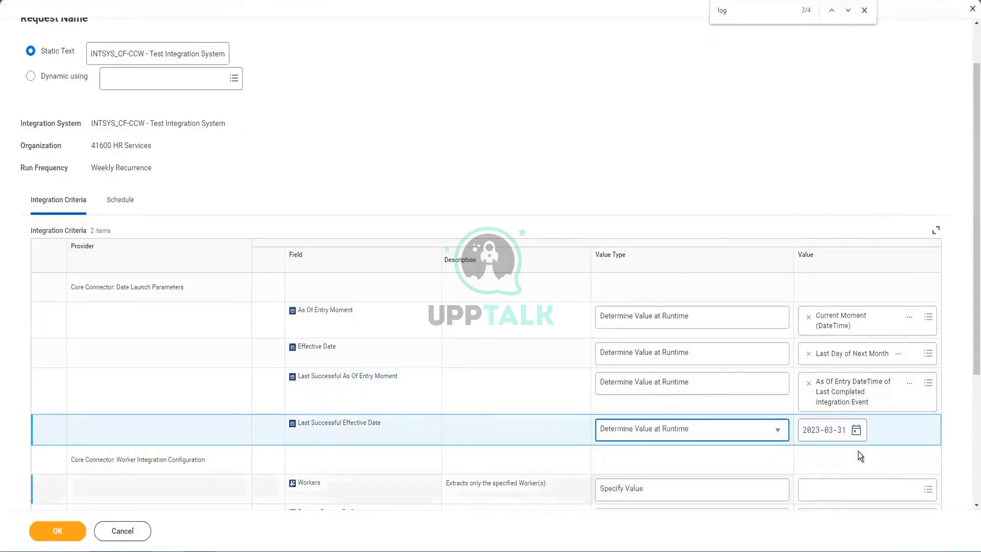
click(853, 420)
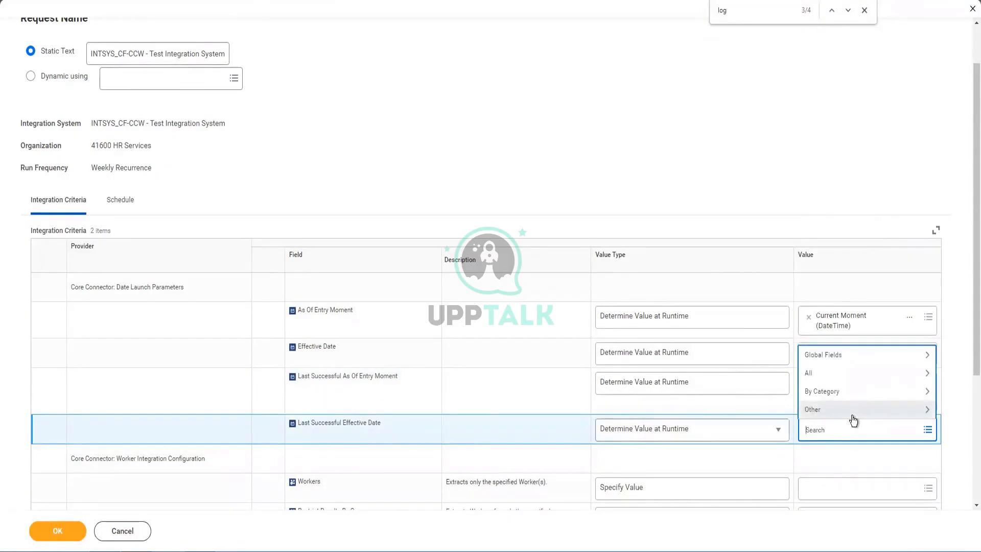
text(last int eve)
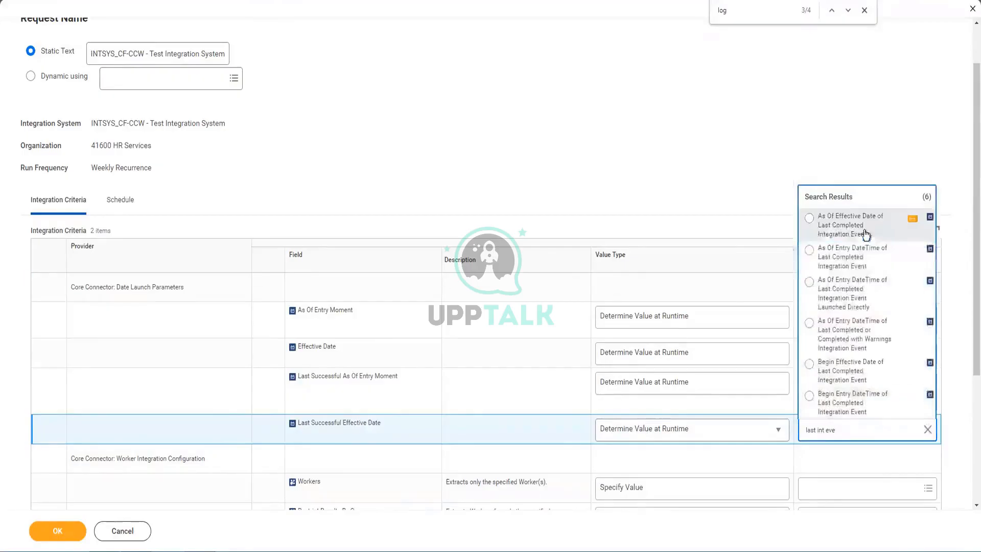
click(865, 235)
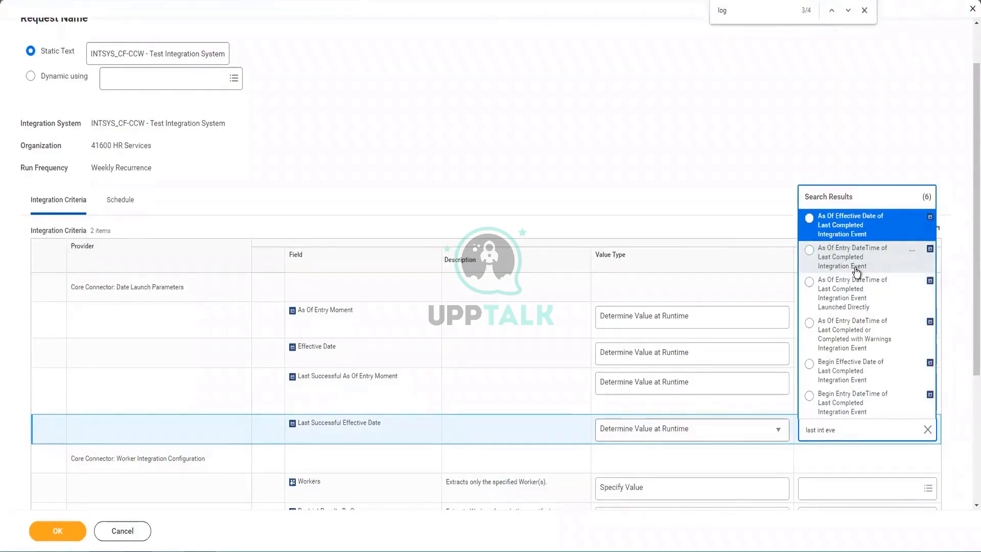
click(857, 270)
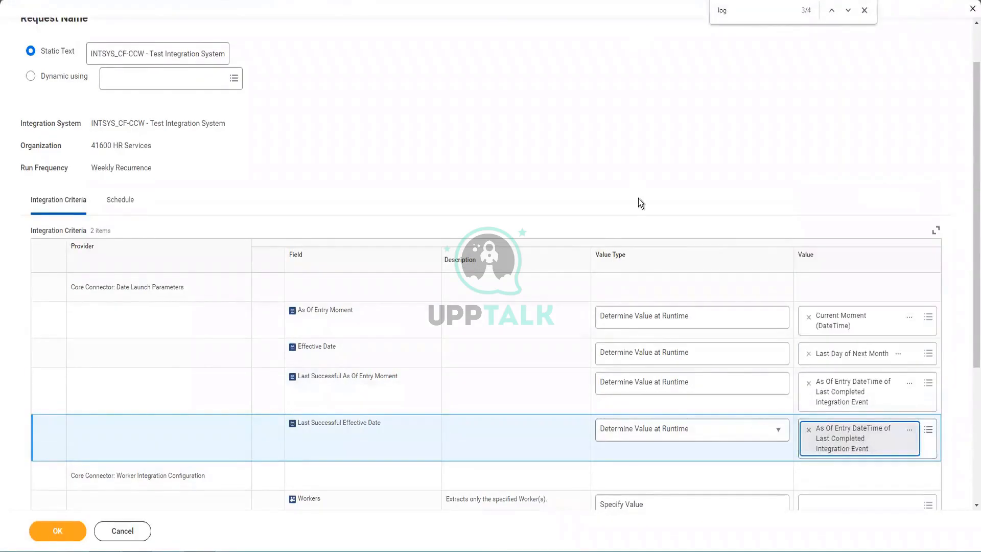
In the integration's weekly recurrence schedule, set the day of the week to Monday.
scroll(636, 192, down, 3)
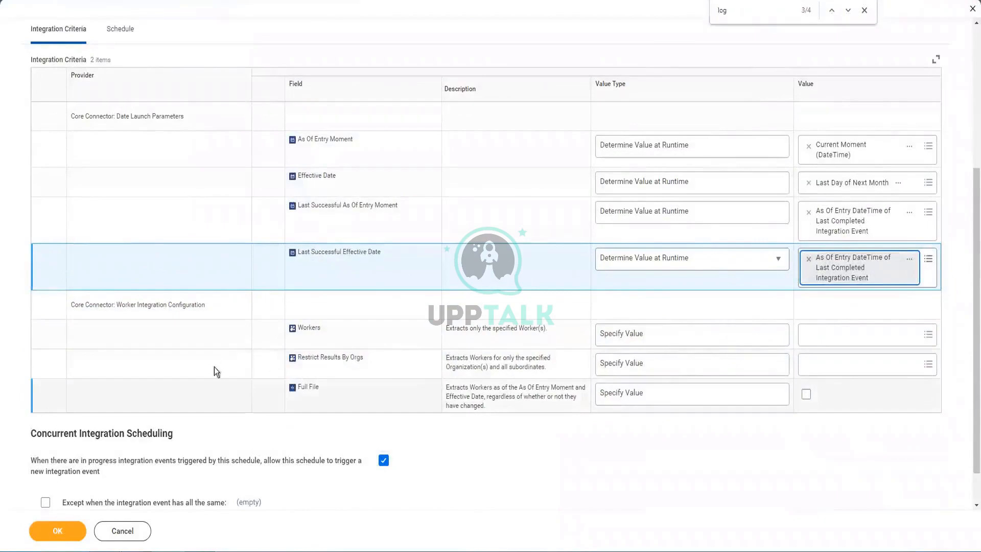
scroll(249, 394, down, 1)
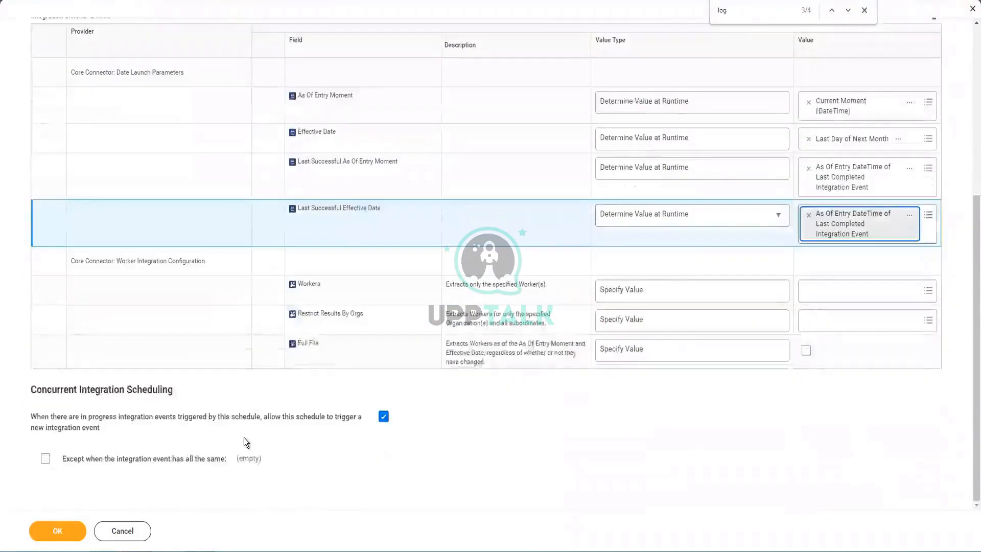
scroll(244, 437, up, 5)
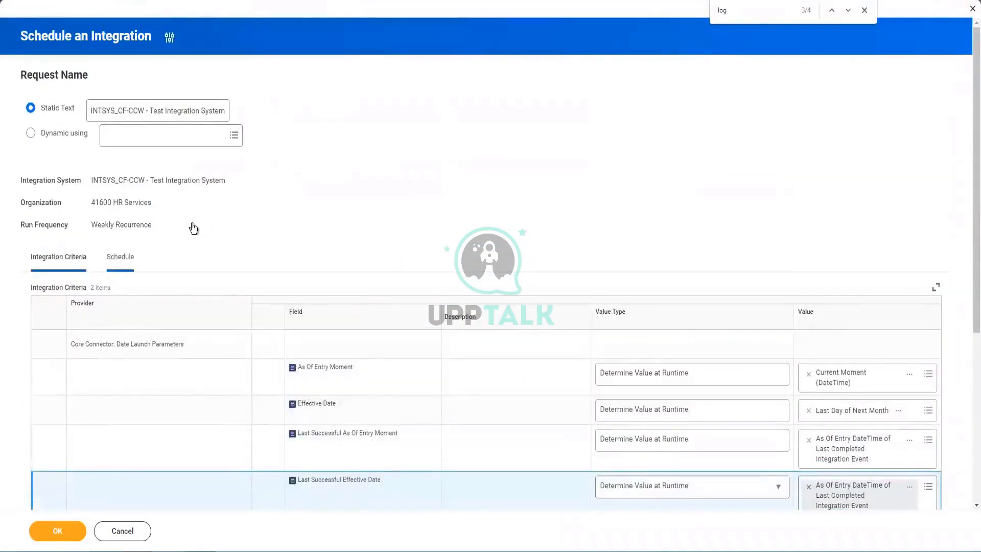
scroll(364, 241, down, 2)
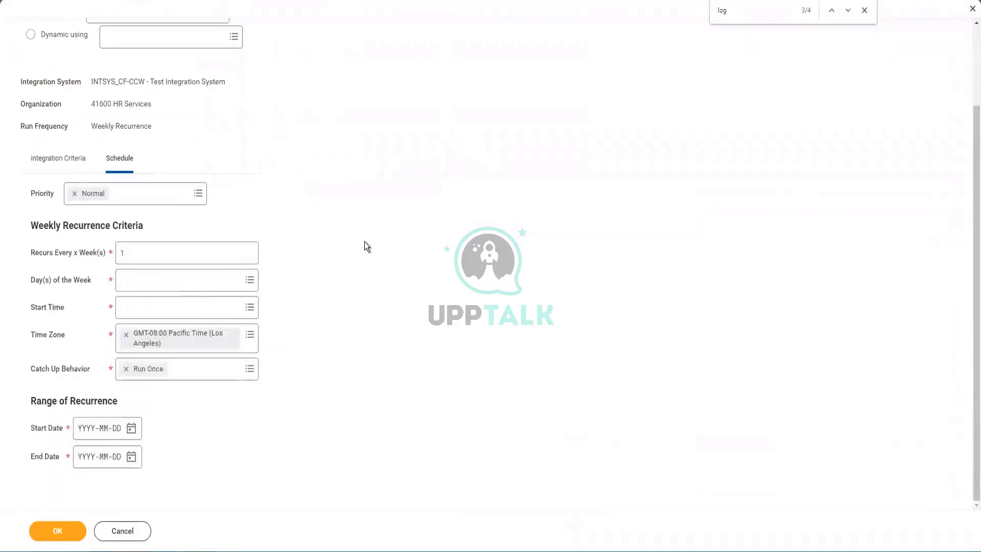
click(181, 284)
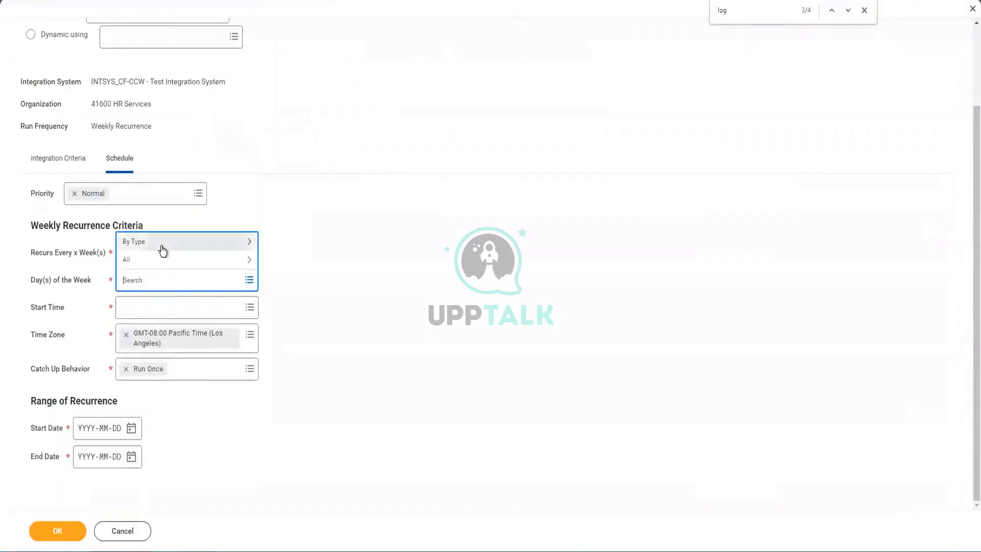
click(162, 247)
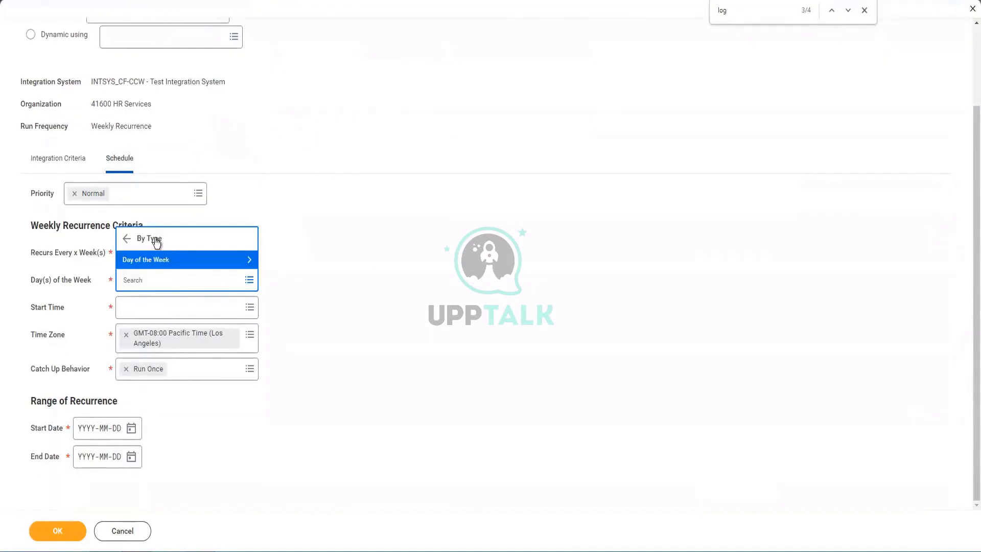
click(153, 259)
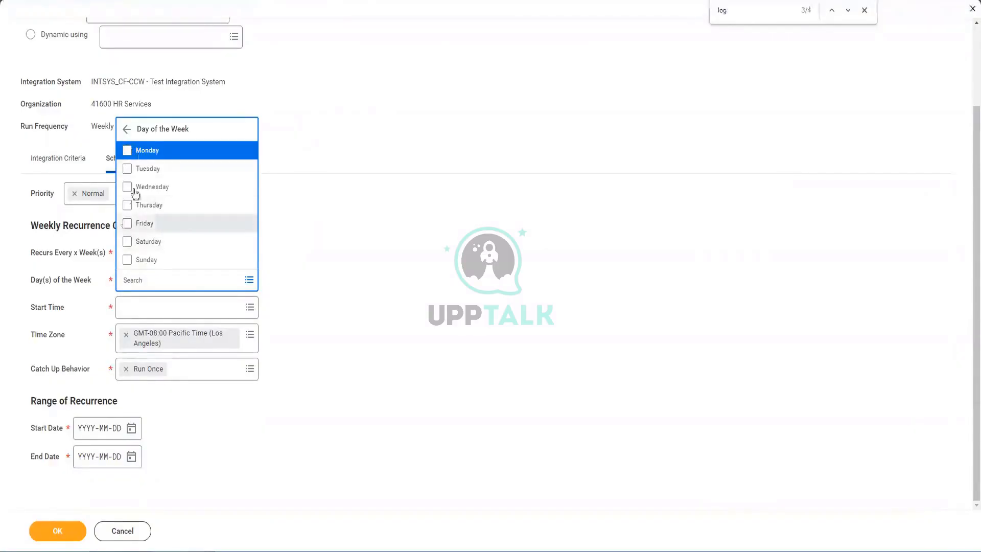
click(122, 151)
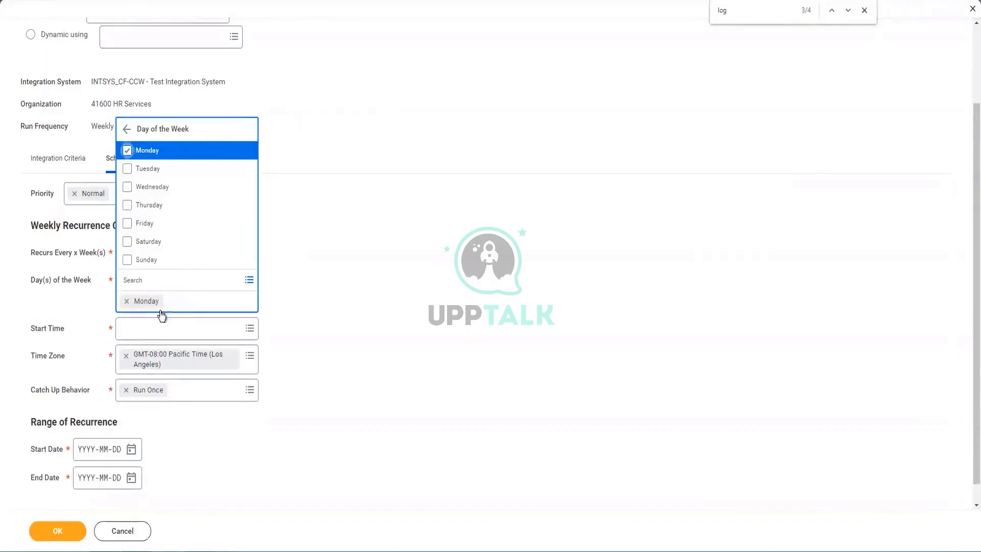
Set the start time of the weekly recurrence to 6:00 AM.
click(161, 325)
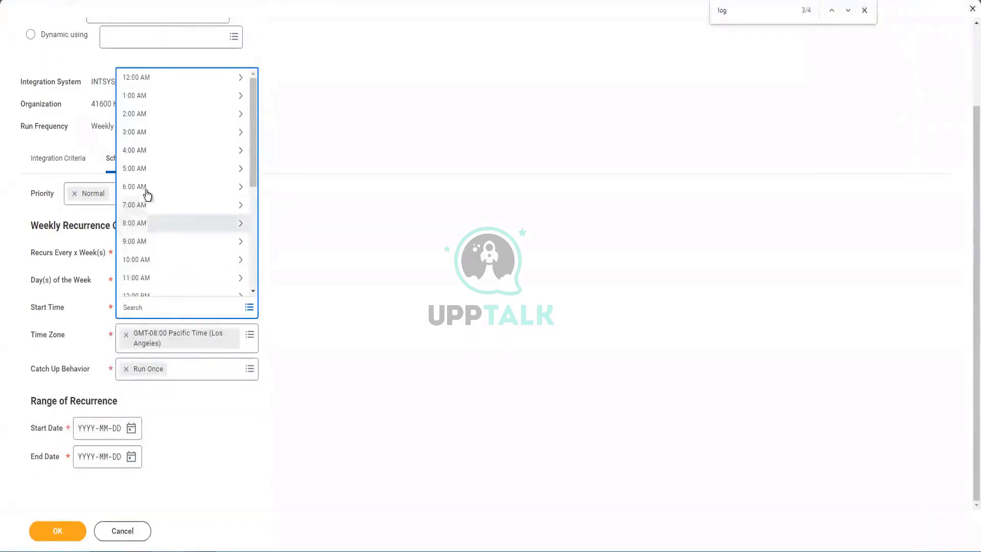
click(176, 225)
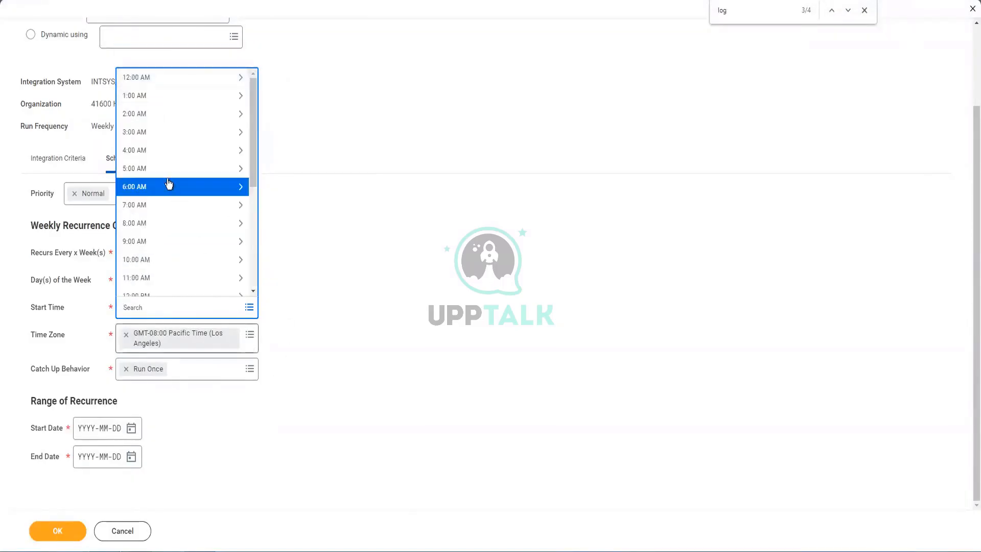
click(167, 188)
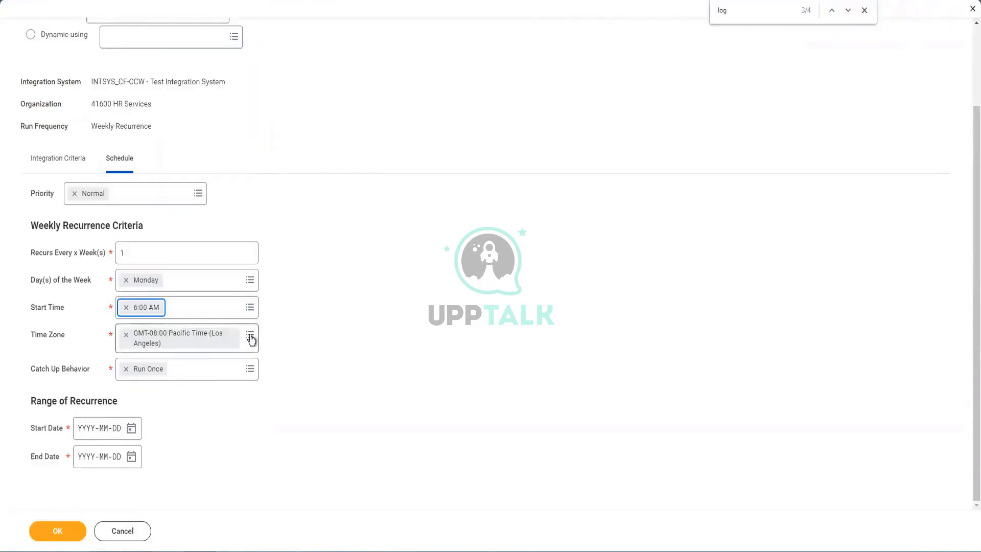
Set the range of recurrence to start on 2023-03-27 and end on 2023-12-31.
click(132, 429)
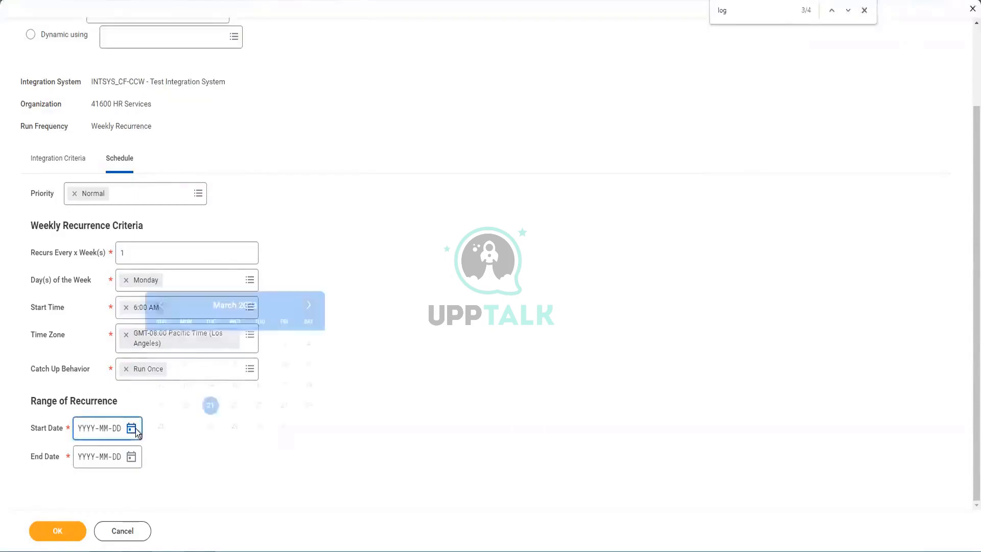
click(187, 427)
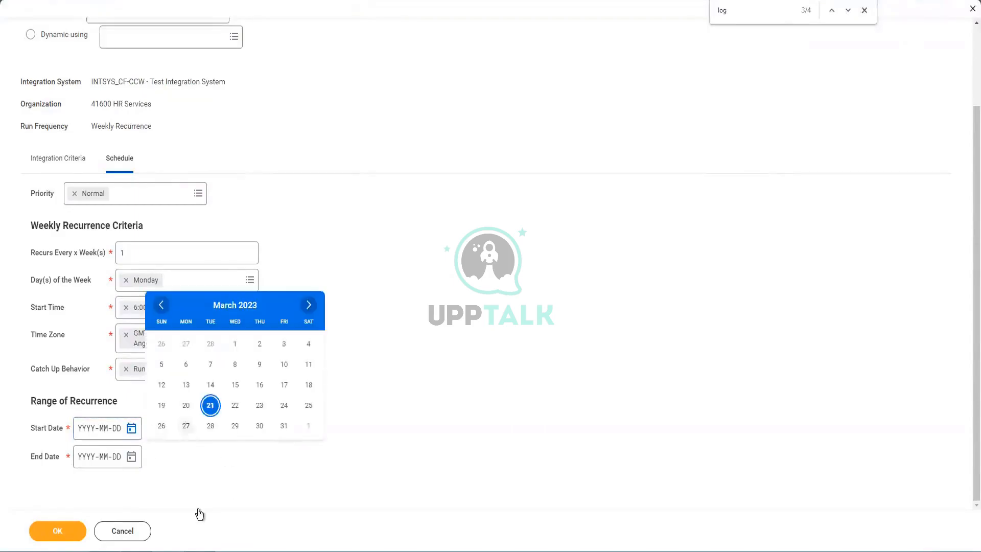
click(132, 457)
click(308, 334)
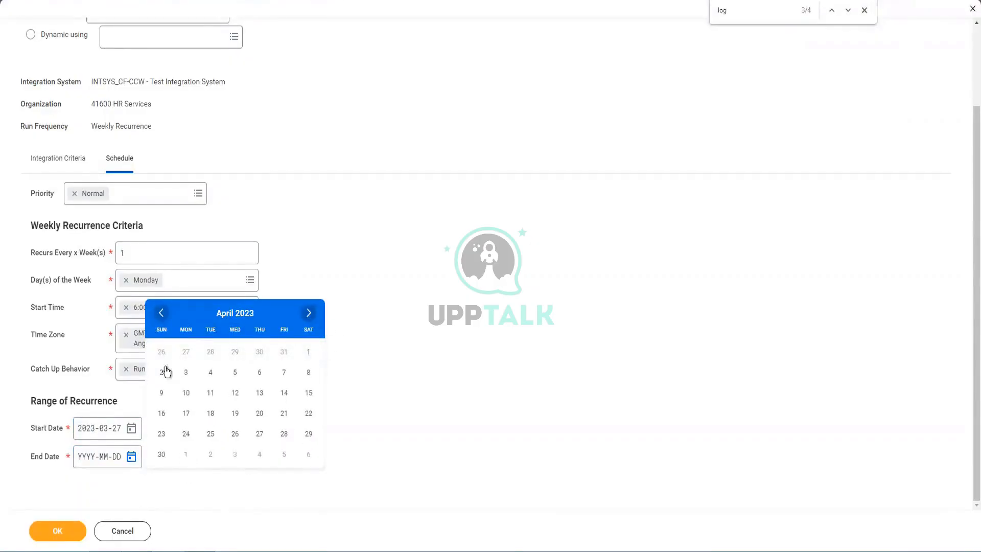
click(94, 454)
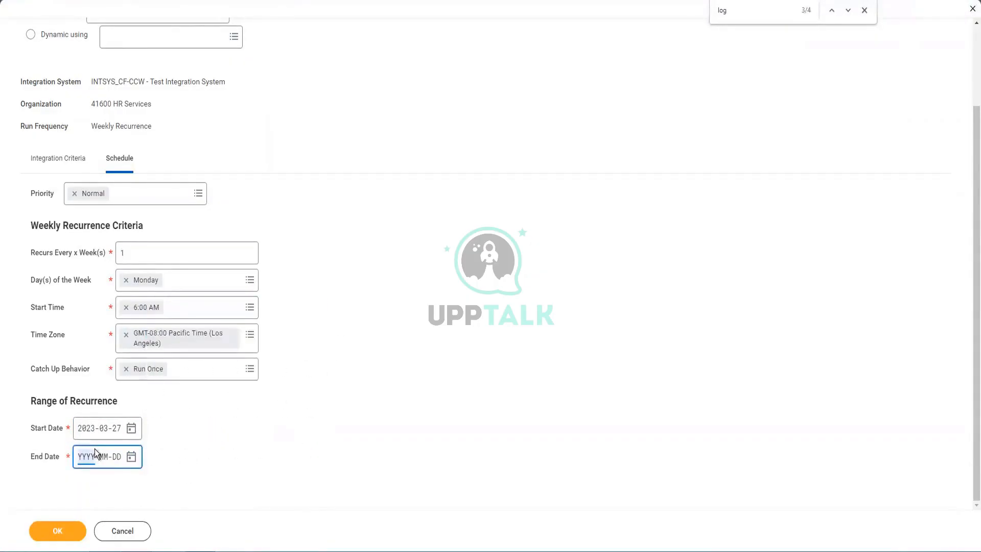
text(2323)
click(88, 456)
text(2023-)
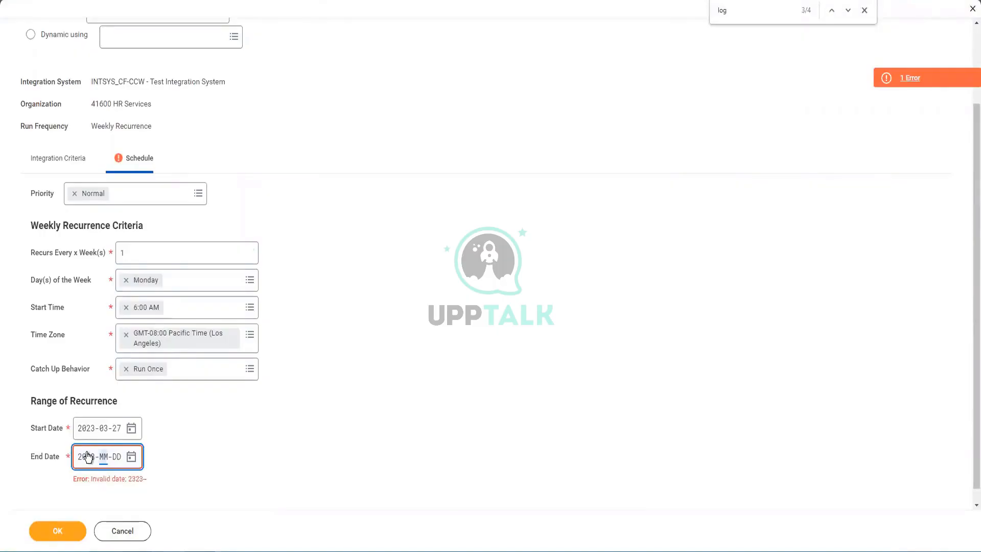
text(12-31)
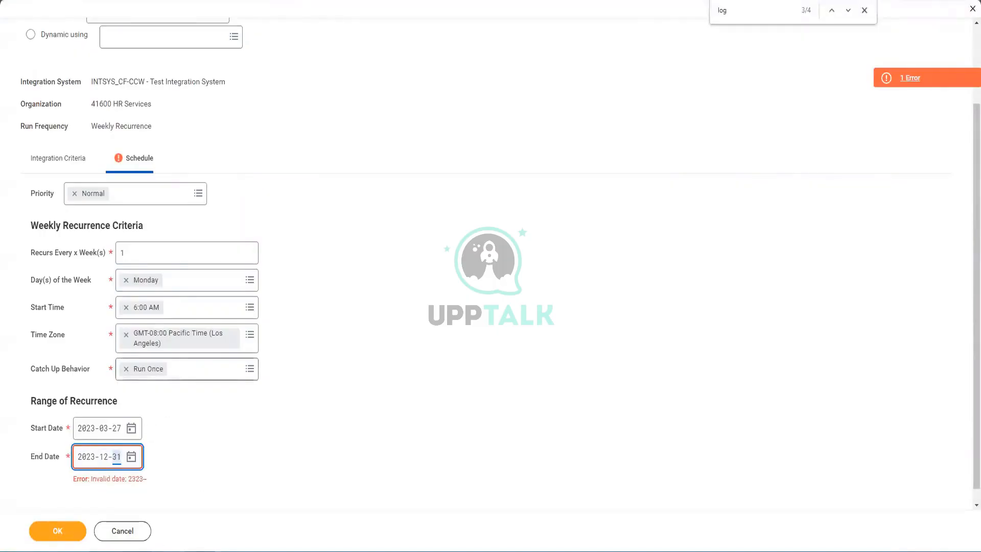
click(201, 440)
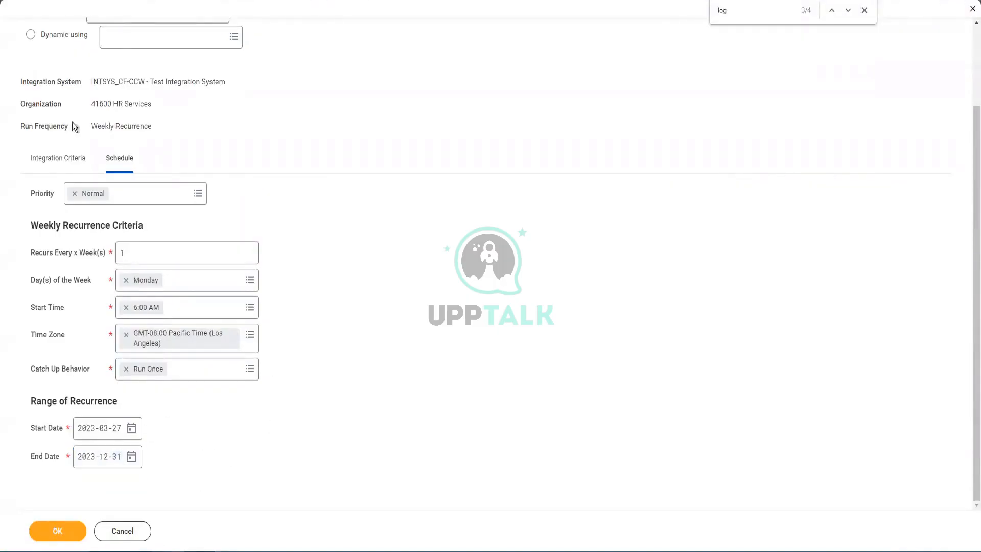
Recheck the integration criteria and schedule, submit the scheduled integration, and review the resulting scheduled future process.
click(65, 159)
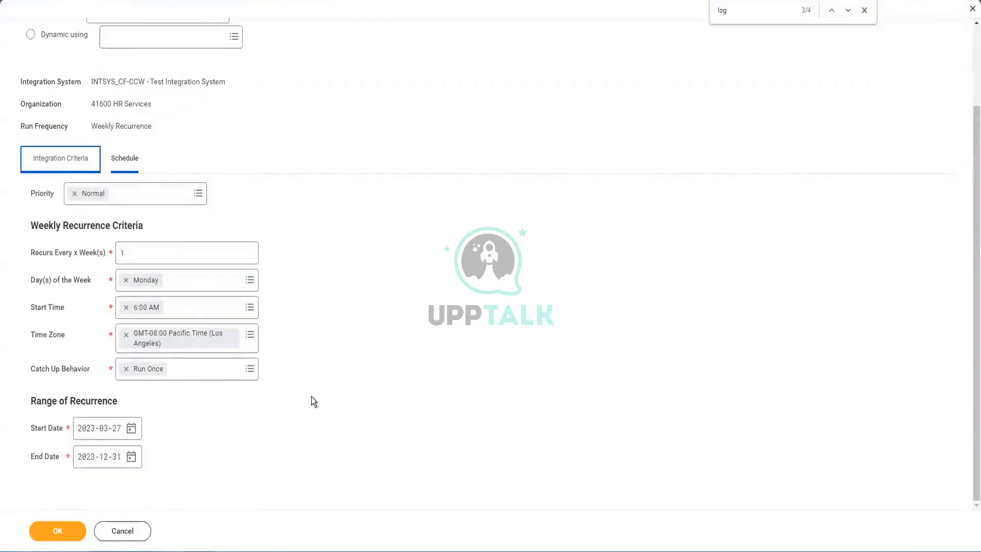
click(129, 161)
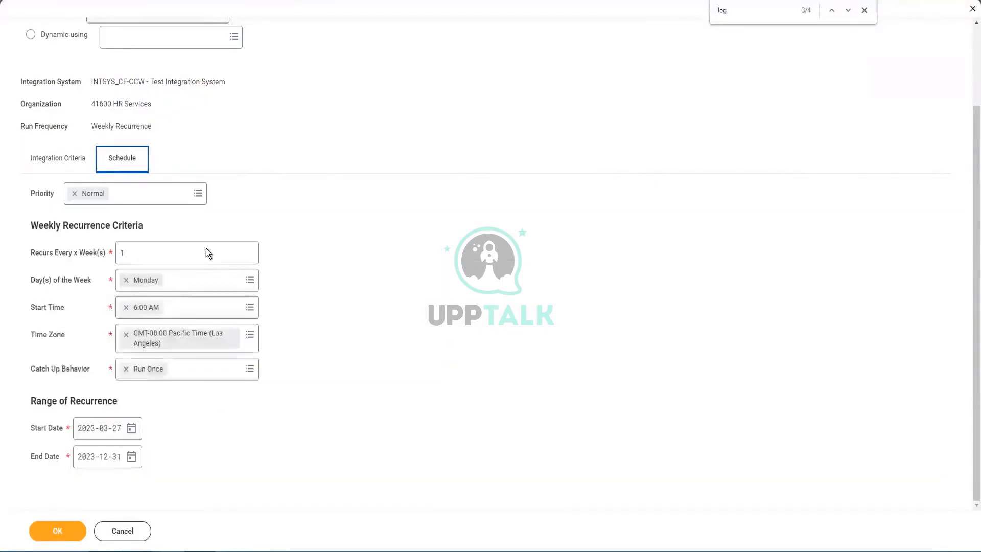
click(44, 532)
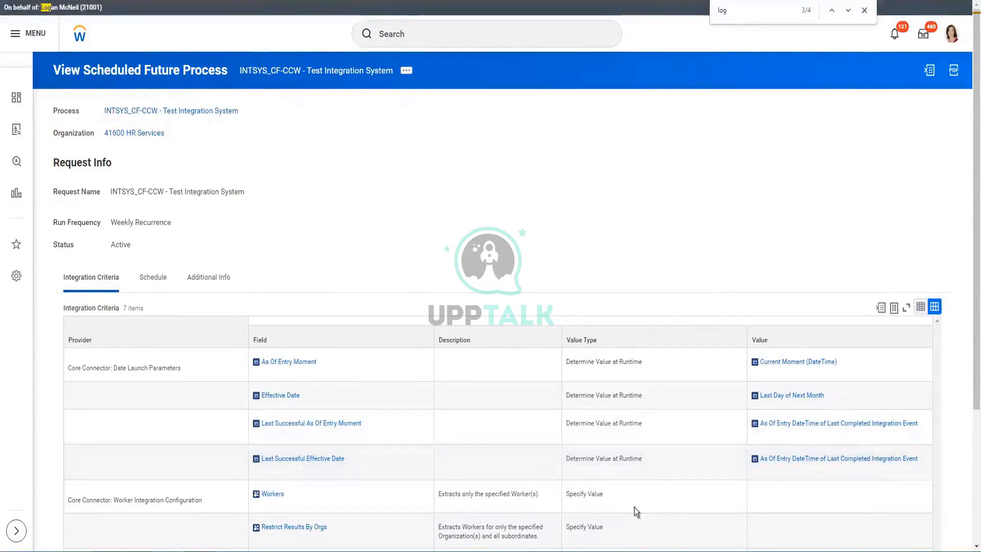
scroll(743, 378, down, 2)
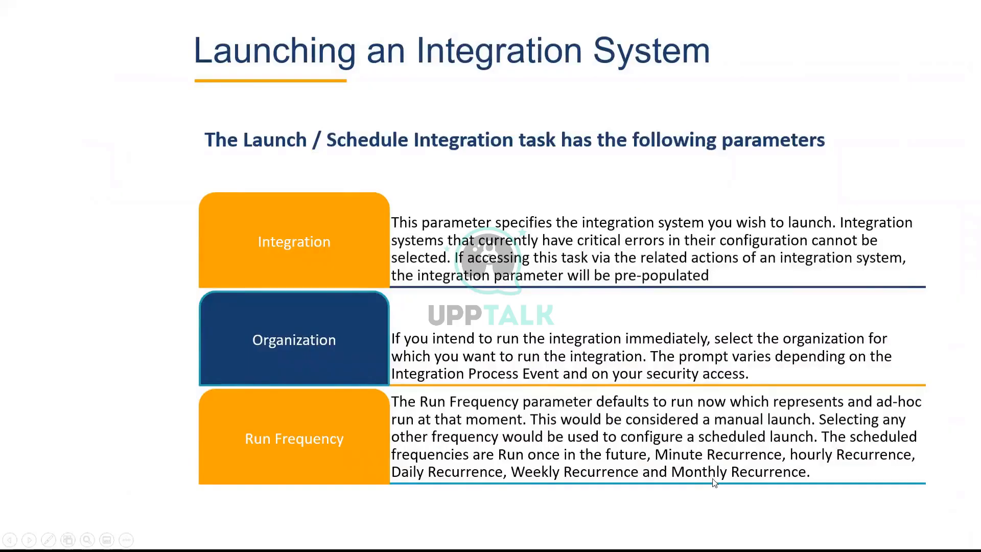
click(492, 164)
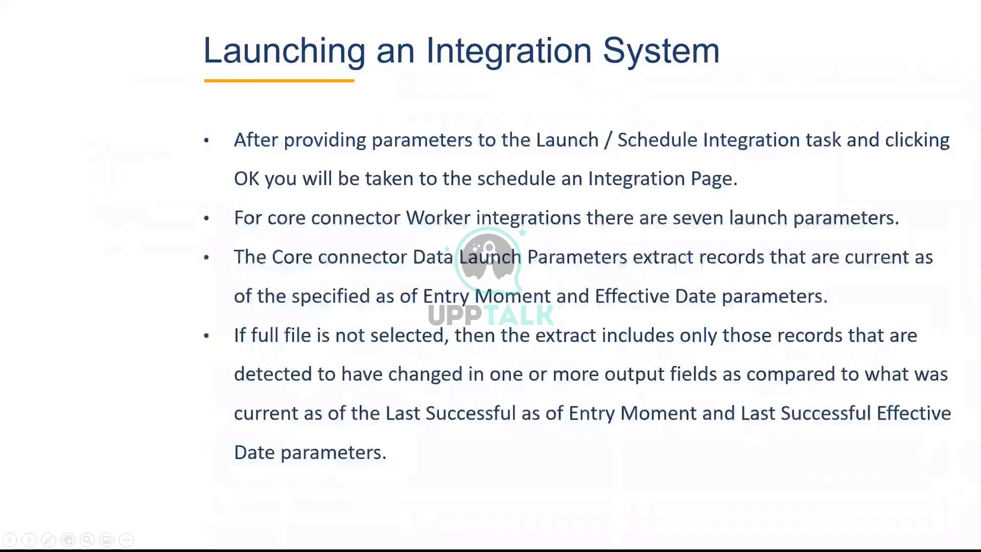
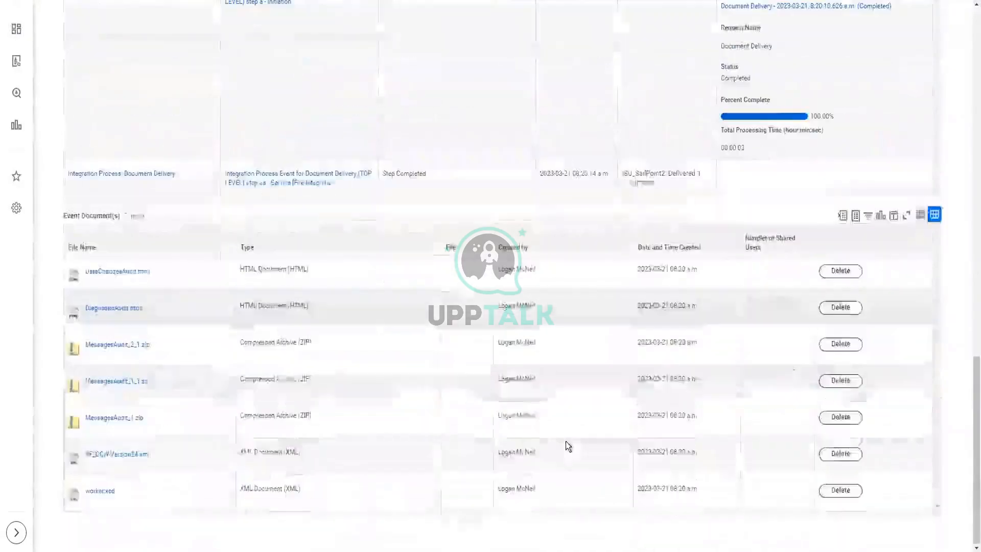
Download the CF_CCW output XML file from the integration event's documents.
right_click(87, 454)
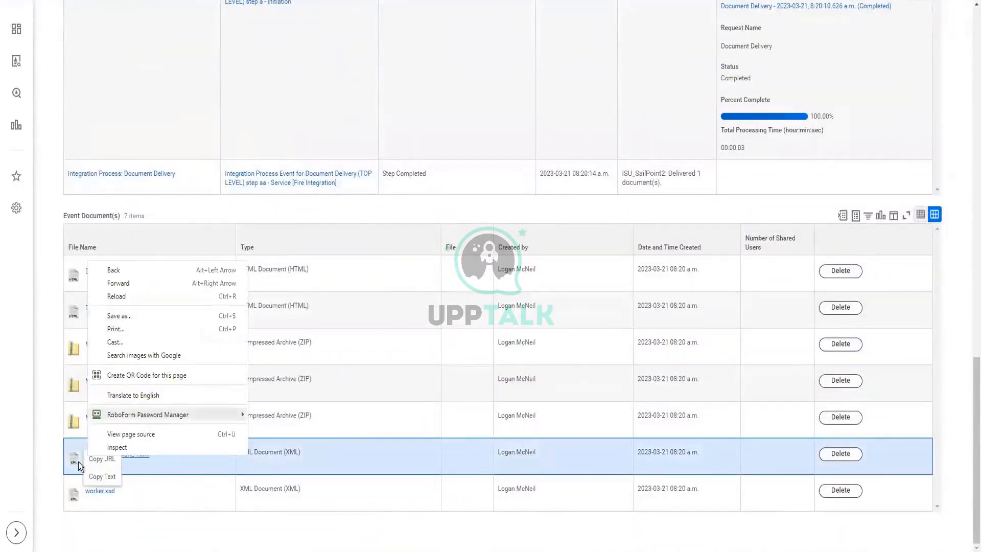
click(183, 470)
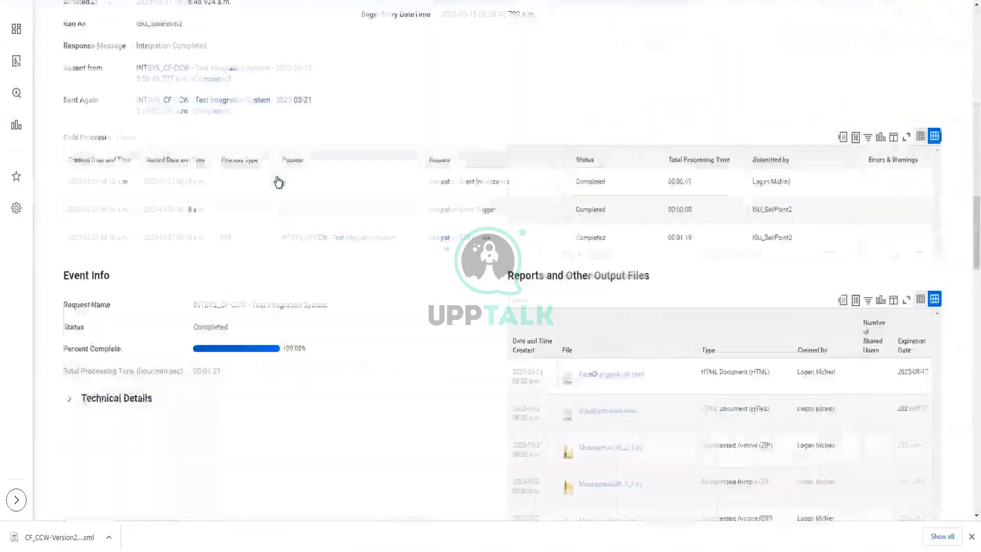
Review the integration event's date parameters and child processes, and expand its Technical Details.
scroll(279, 182, up, 3)
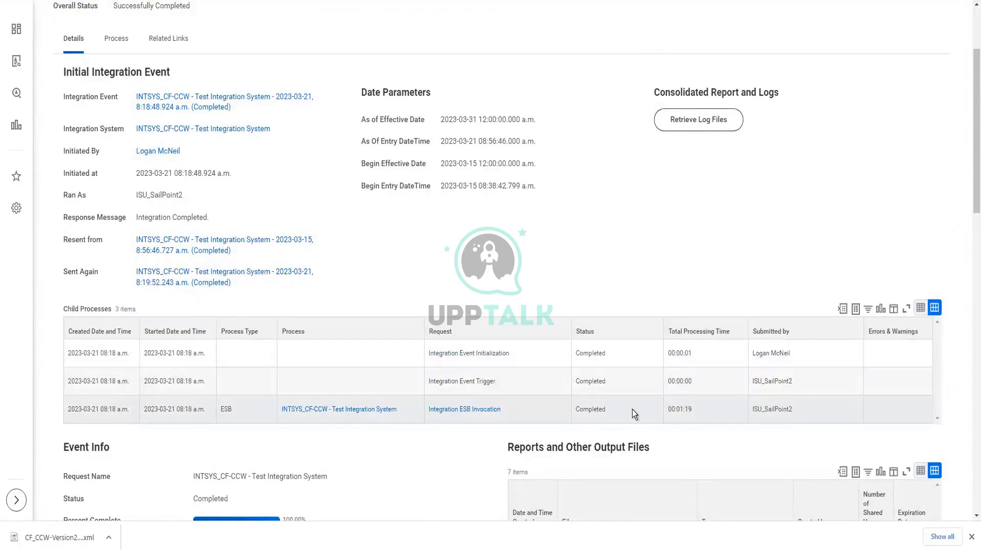
scroll(632, 411, down, 3)
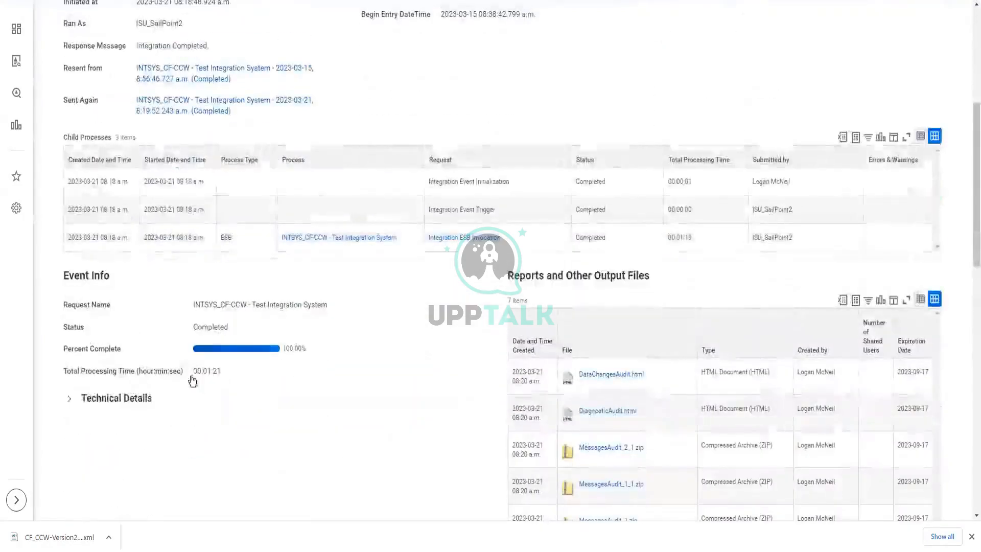
click(138, 398)
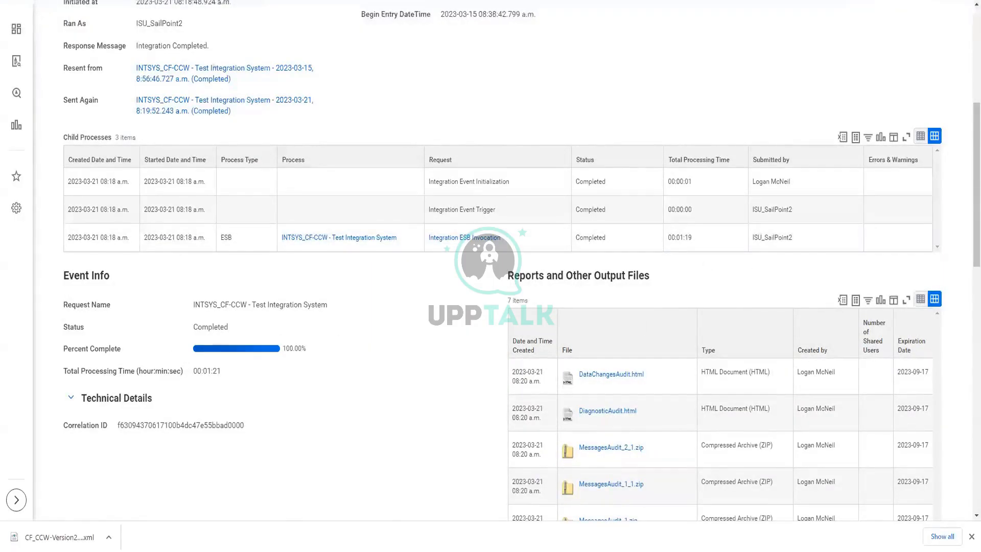
From the Integration Events list, open the 2023-03-21, 8:19:52 a.m. event and download its CF_CCW-Version24.xml output file.
key(alt+Left)
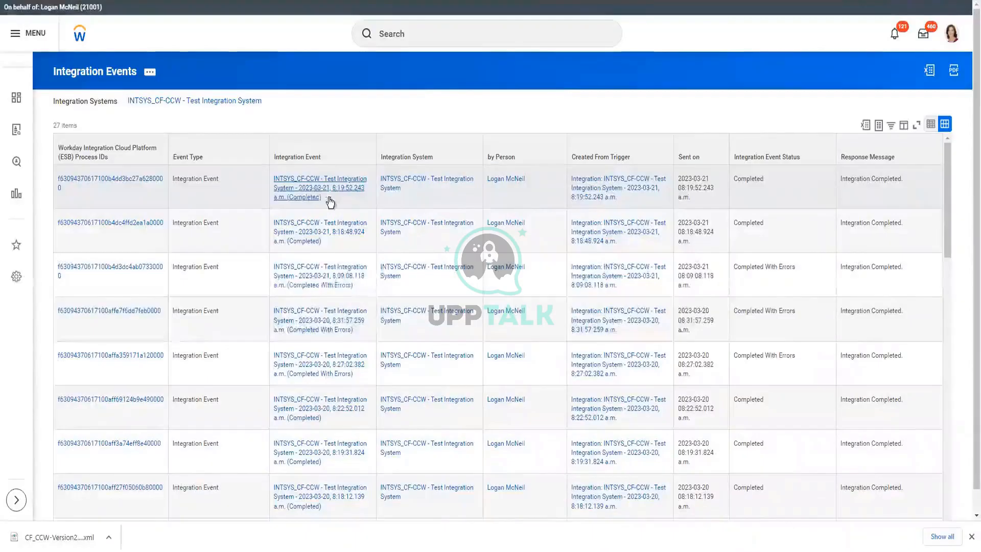
click(330, 201)
right_click(330, 201)
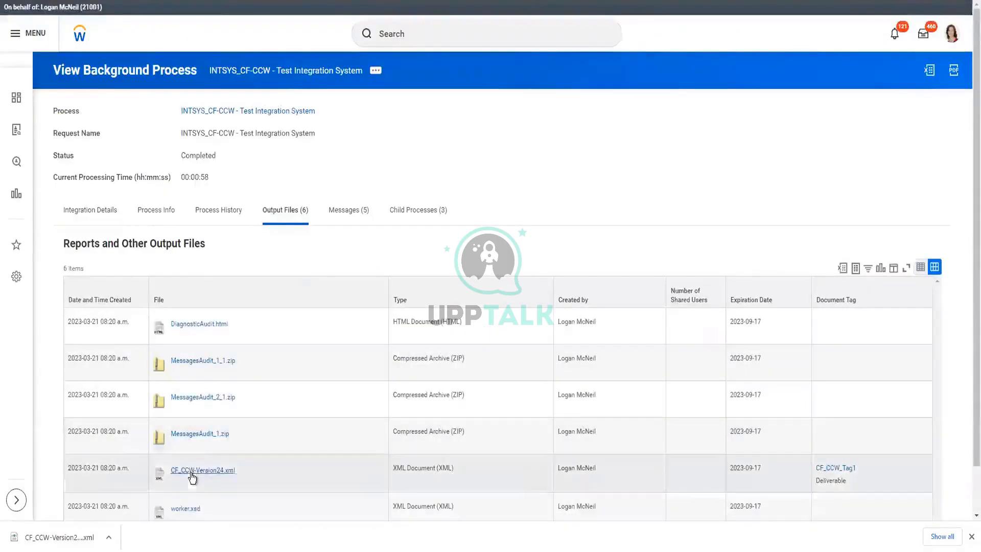
click(192, 478)
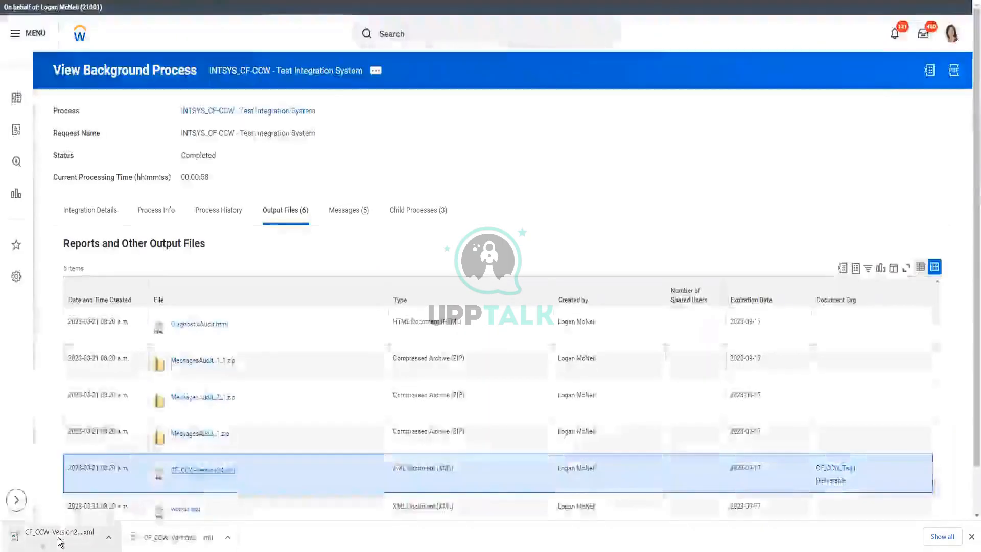
Open the two downloaded CF_CCW XML files to view their worker output.
click(157, 531)
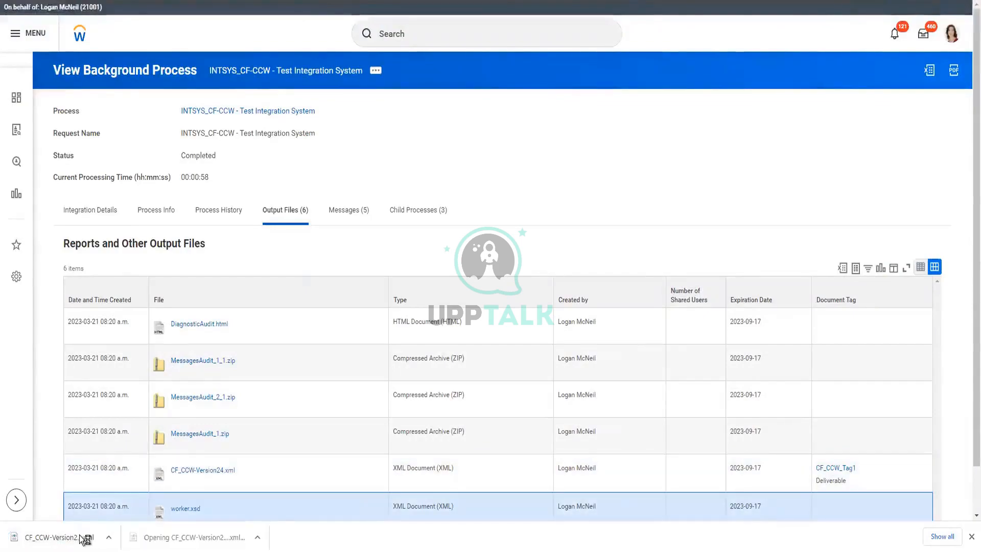
click(84, 537)
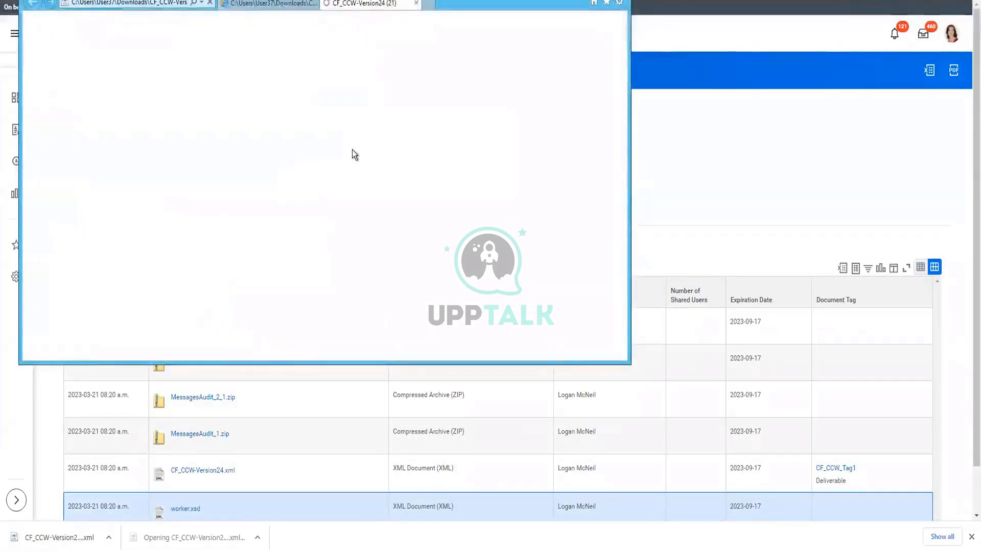
click(82, 539)
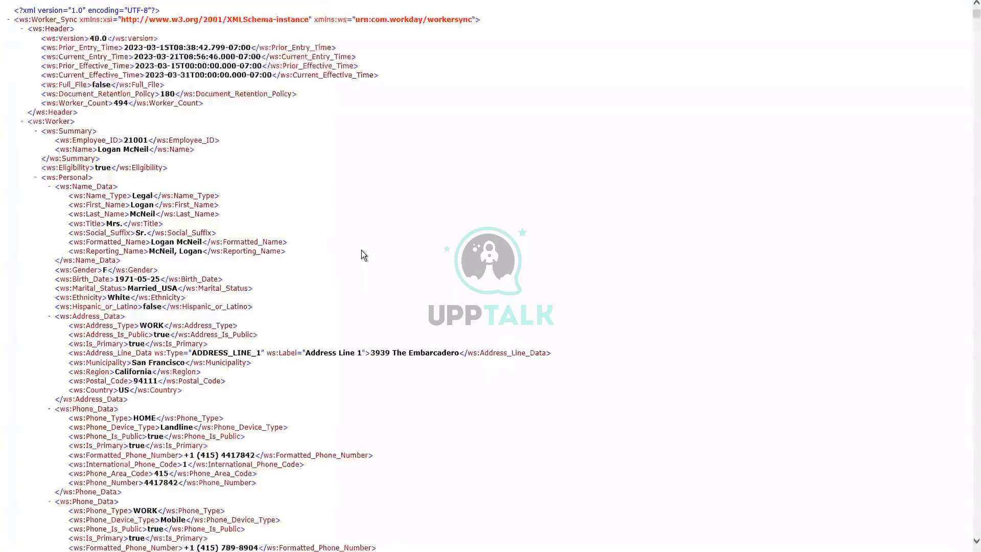
Search the output XML for a worker by surname and look through the neighbouring worker records.
key(ctrl+f)
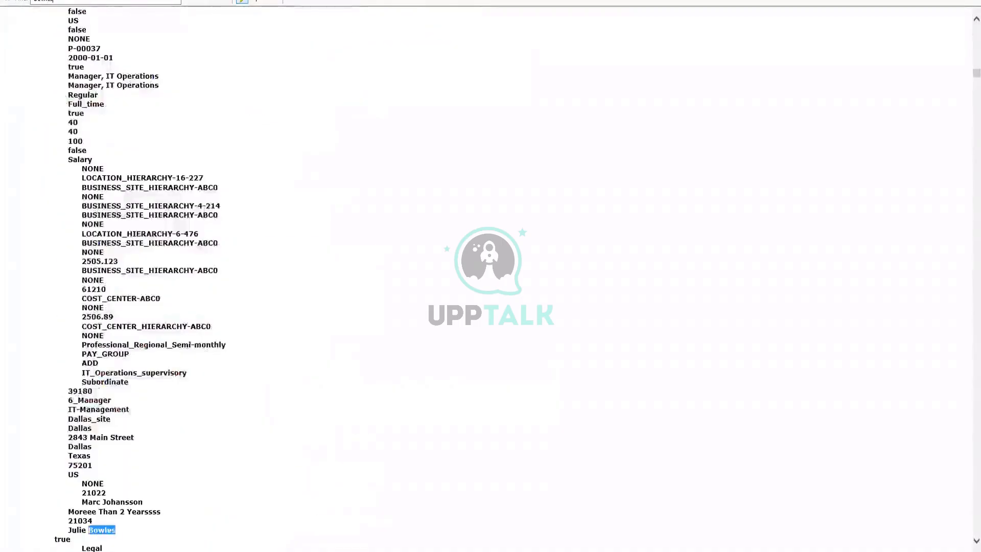
scroll(244, 276, up, 10)
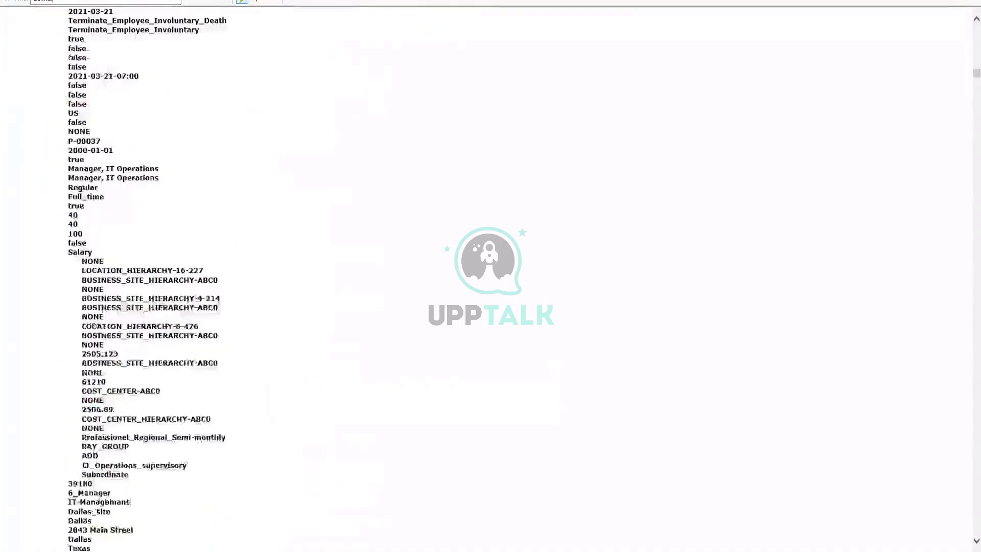
scroll(244, 276, up, 20)
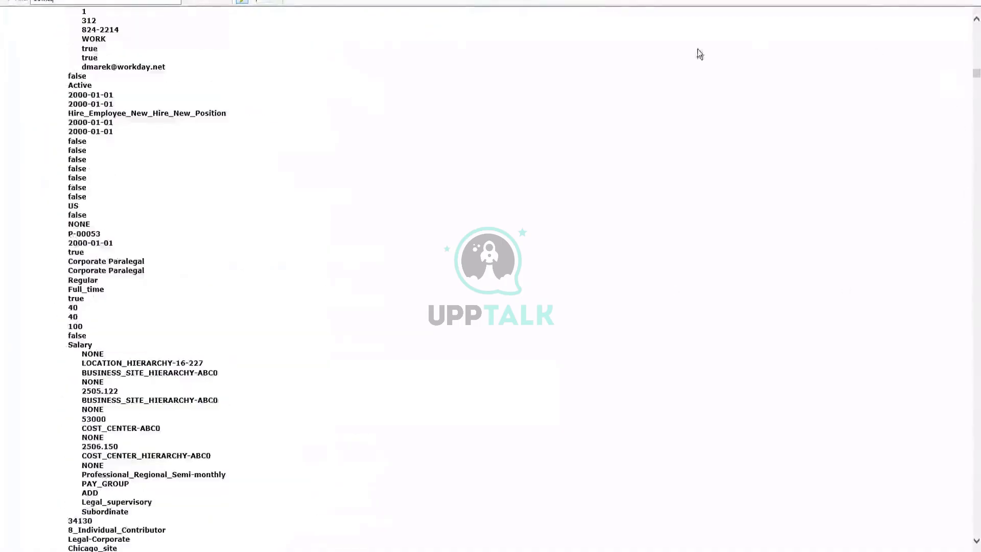
scroll(598, 35, up, 20)
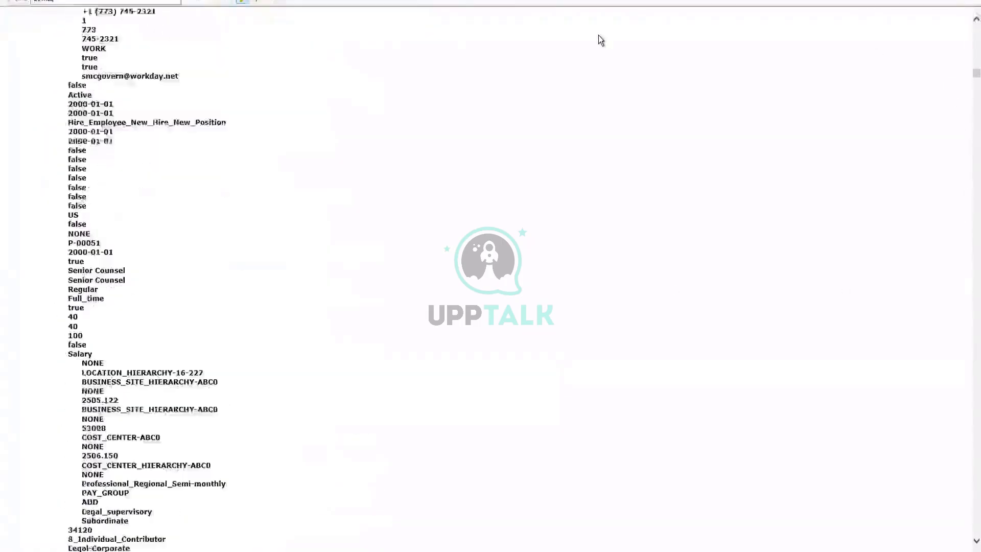
scroll(206, 2, up, 6)
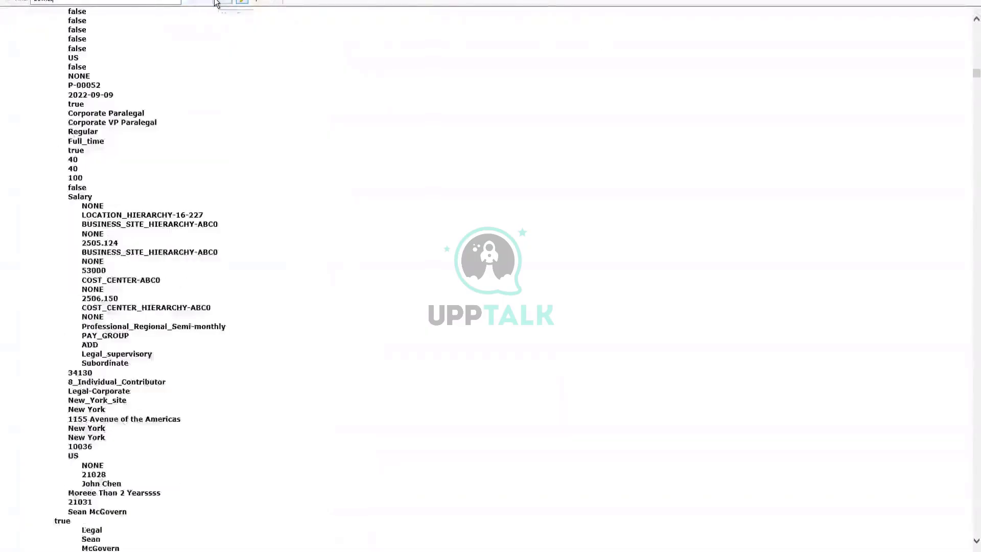
click(215, 2)
scroll(215, 3, up, 3)
scroll(215, 3, up, 20)
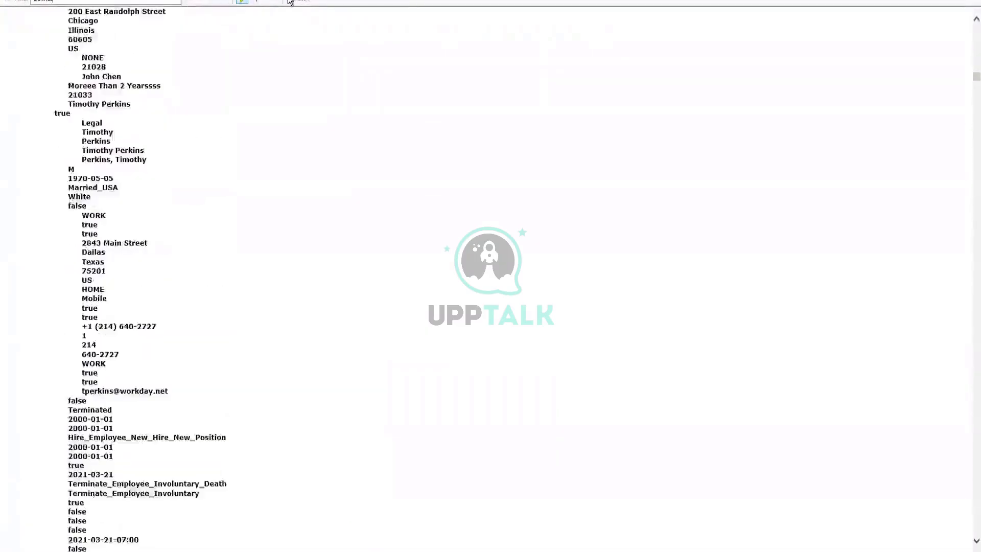
scroll(295, 2, up, 20)
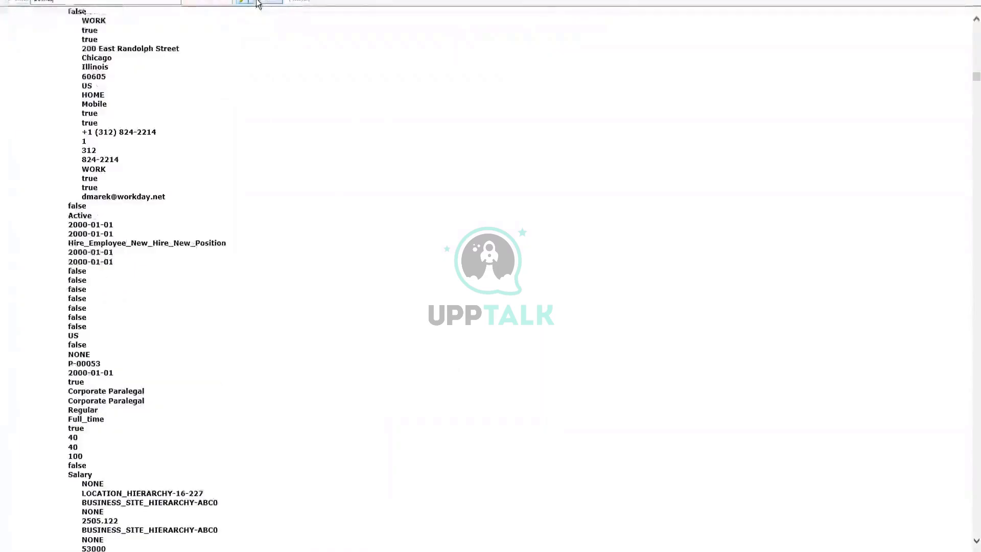
Return to the XML header and examine the first worker's status, position, organization and supervisor data.
click(257, 1)
scroll(257, 2, up, 20)
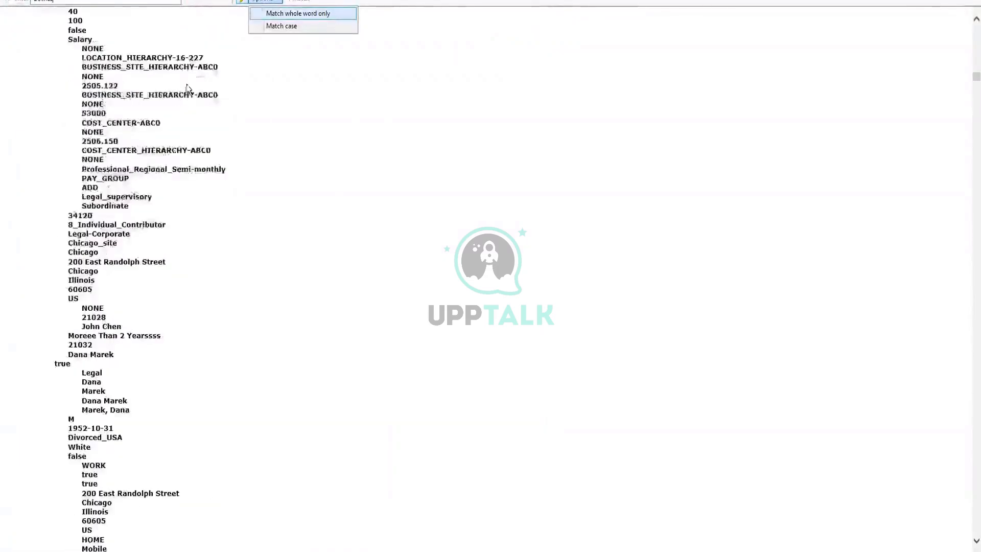
scroll(911, 236, up, 20)
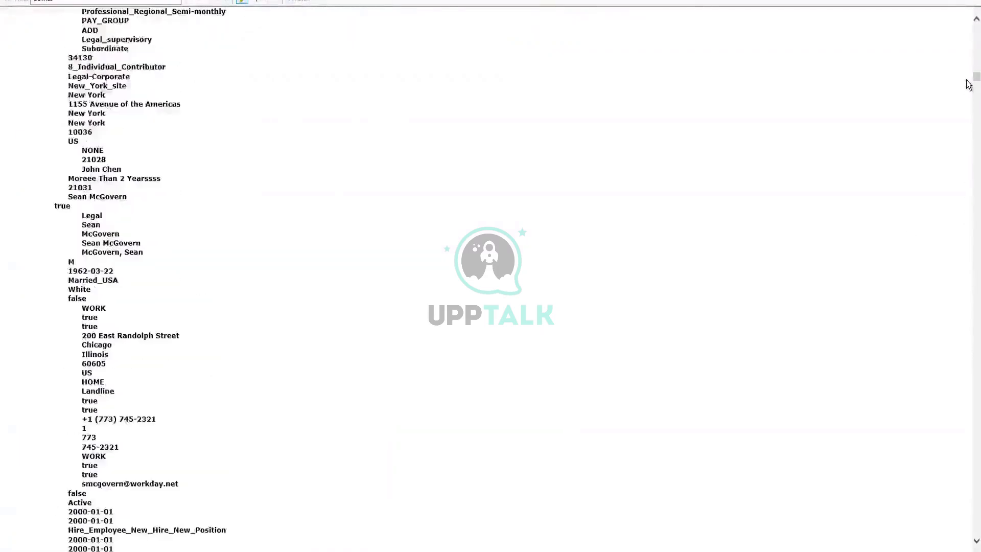
scroll(234, 224, up, 15)
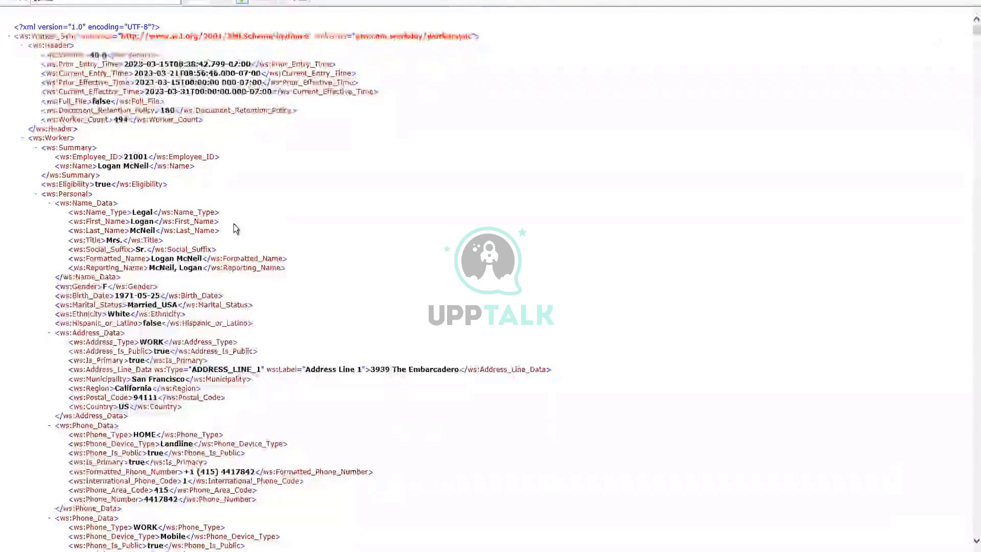
scroll(259, 213, down, 6)
scroll(189, 396, down, 20)
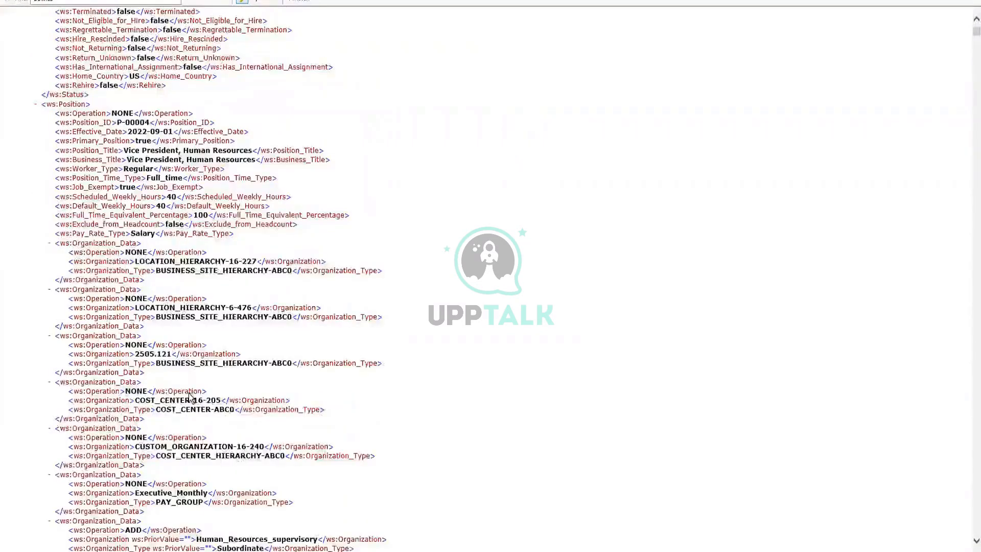
scroll(189, 396, down, 18)
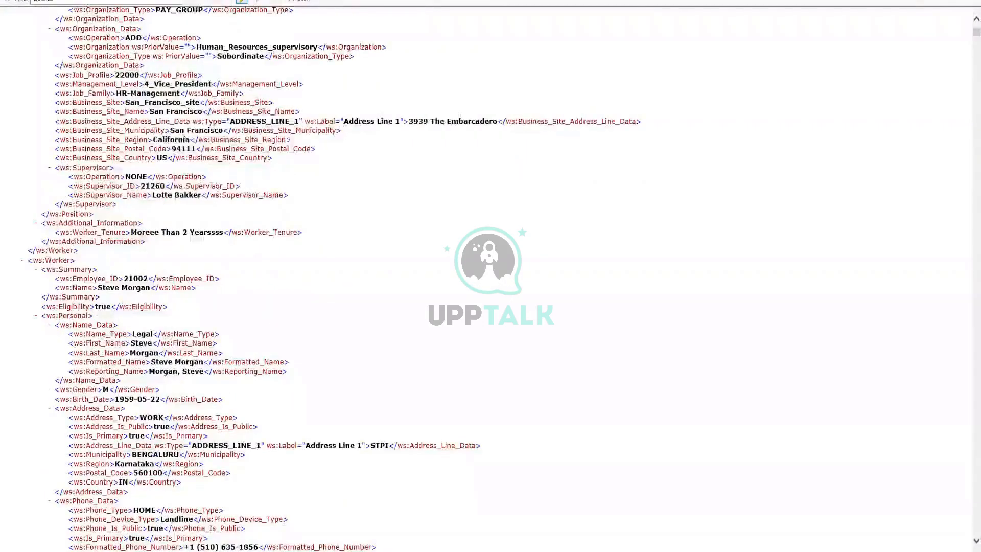
scroll(199, 382, down, 3)
Find the chosen worker by surname in the XML and examine the Status, Position and Organization_Data sections.
double_click(64, 1)
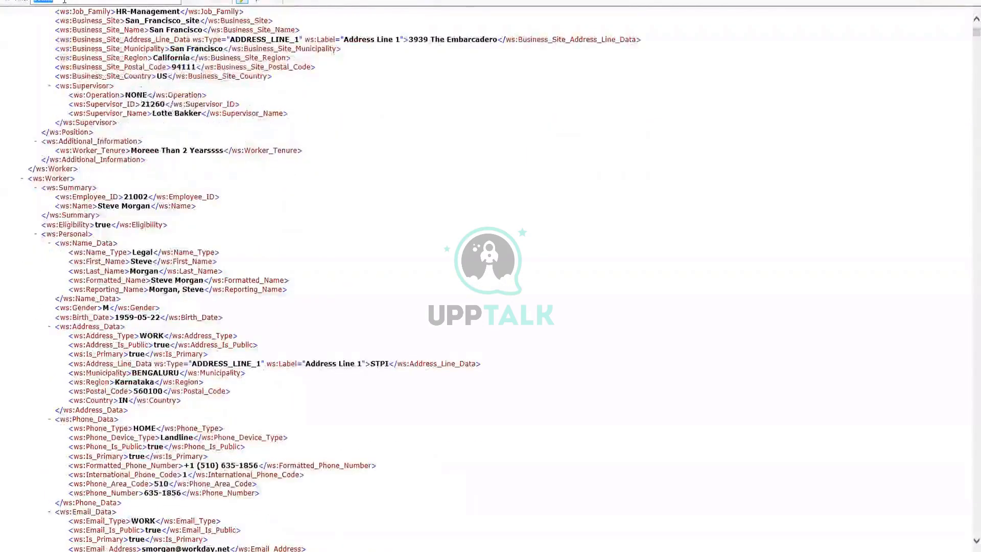
text(bowles)
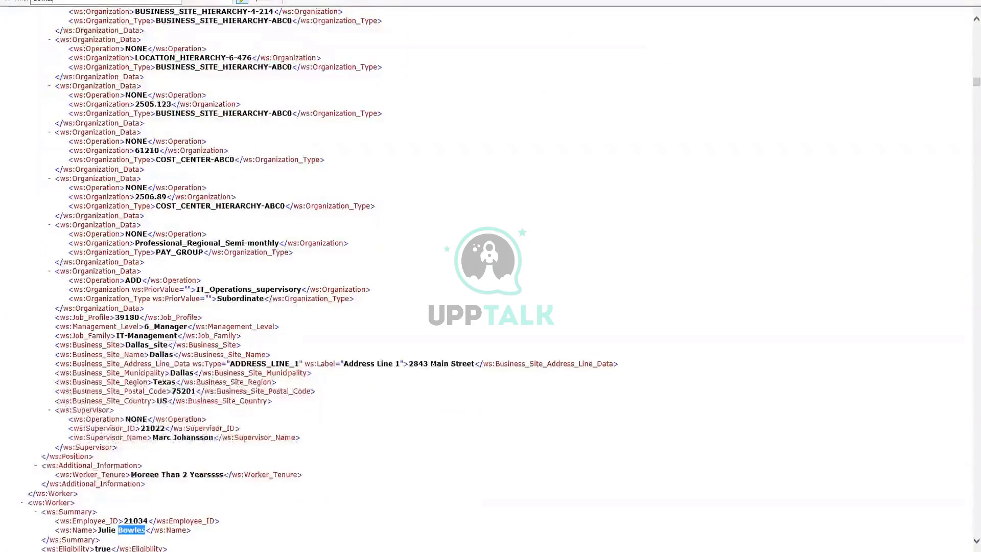
scroll(138, 524, down, 12)
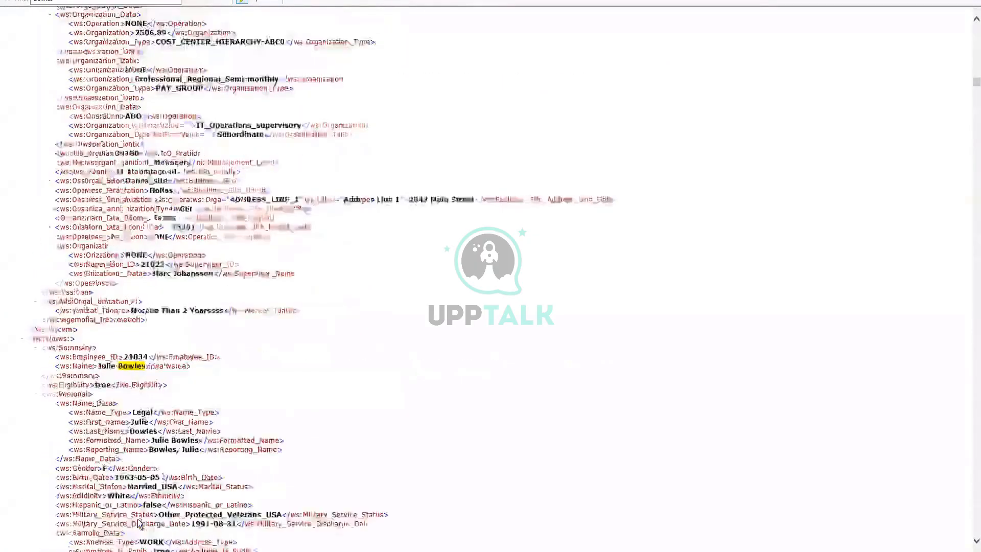
scroll(166, 382, down, 15)
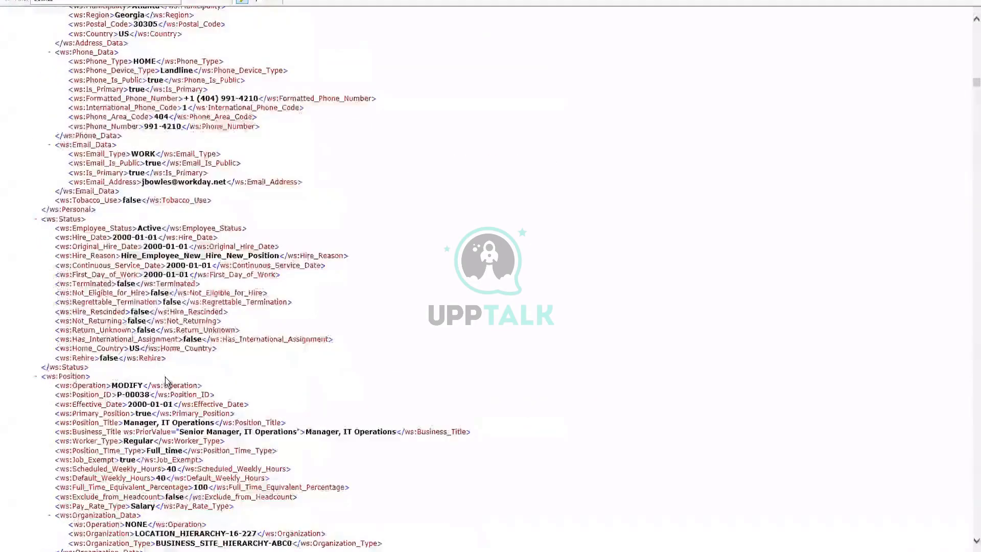
scroll(166, 381, down, 15)
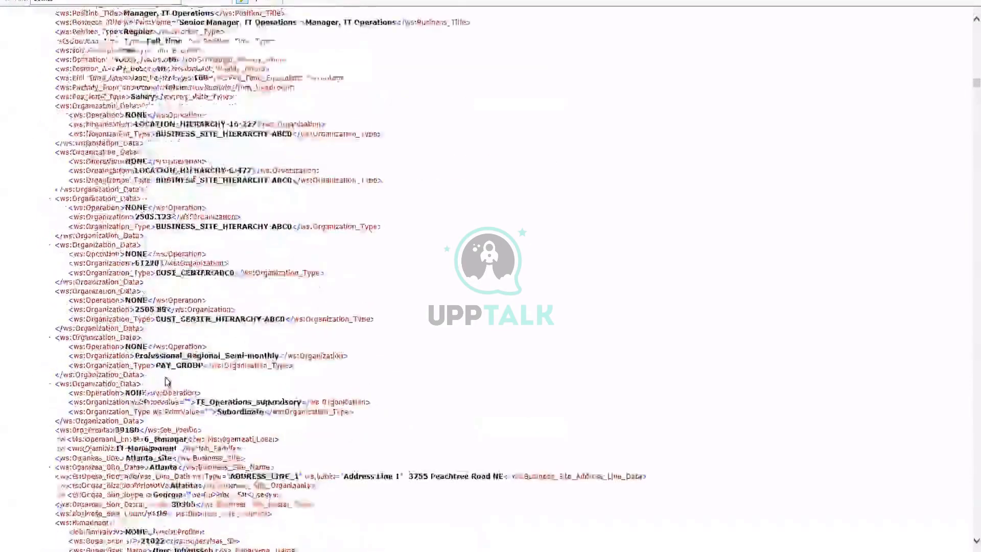
scroll(166, 382, down, 6)
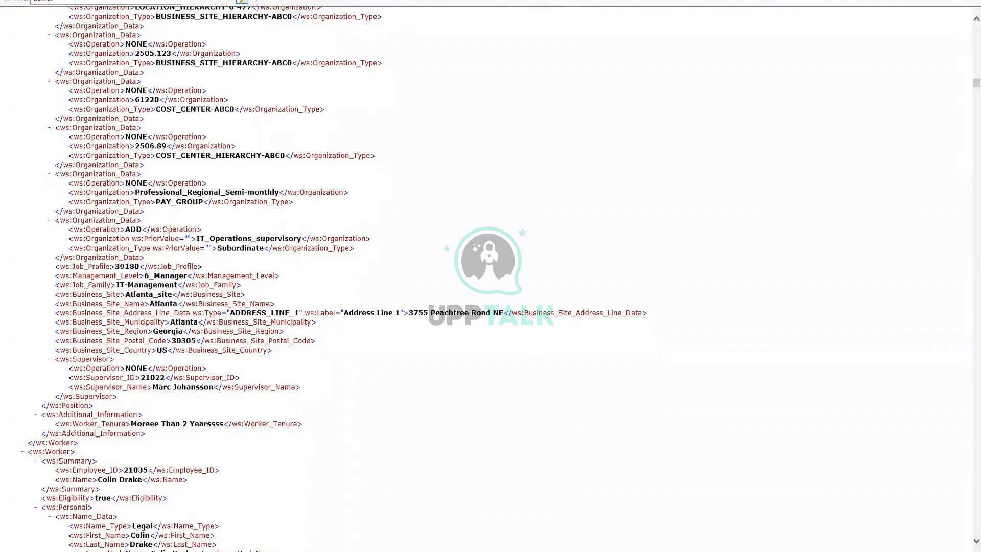
Check the Full_File element in the header of the output XML.
drag(976, 83, 976, 28)
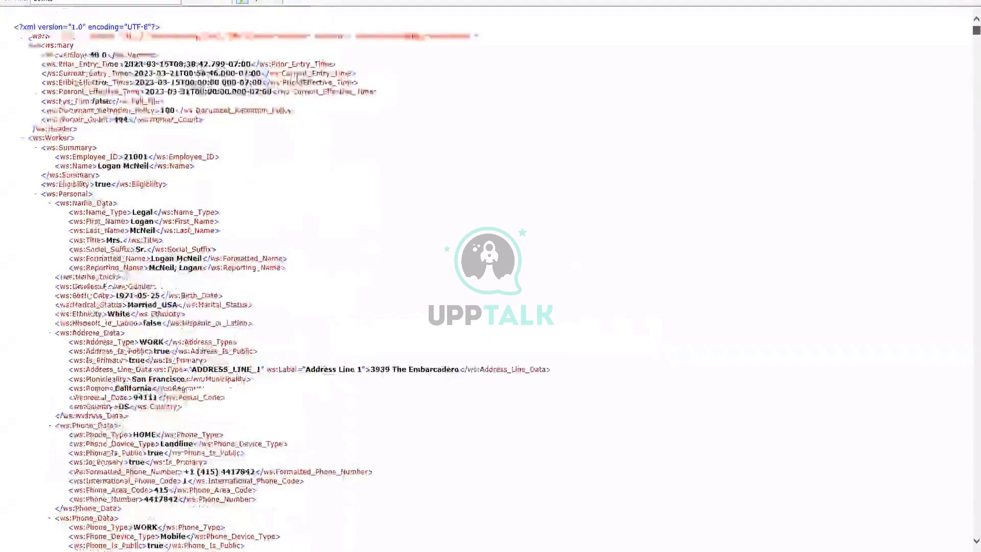
triple_click(107, 102)
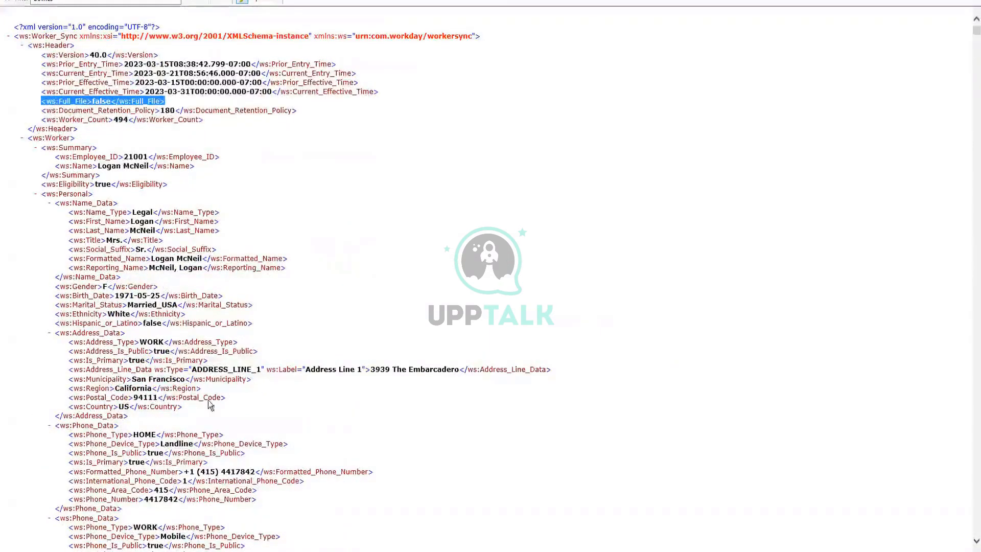
click(380, 273)
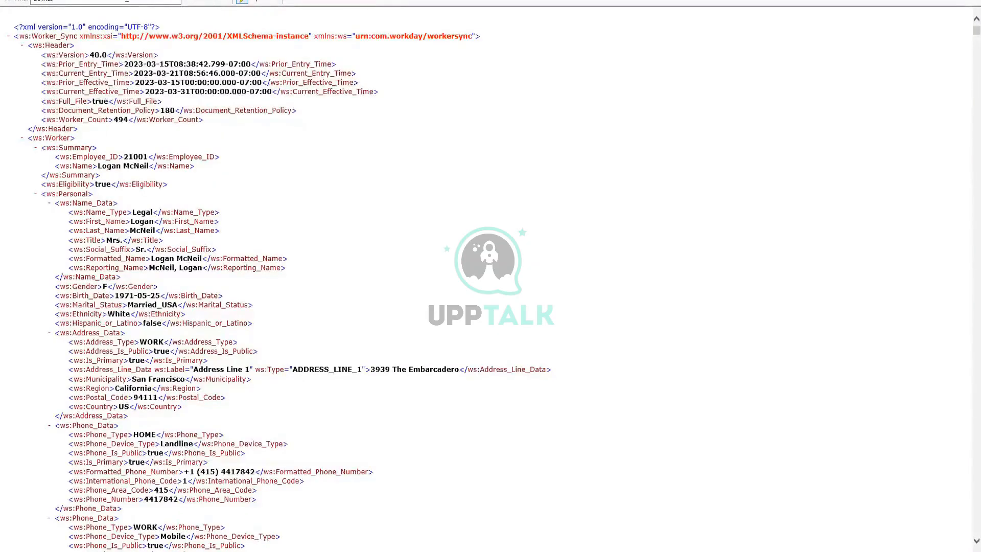
Find the same worker by surname in the other CF_CCW XML output, collapse that Worker node and go back to the header.
key(Return)
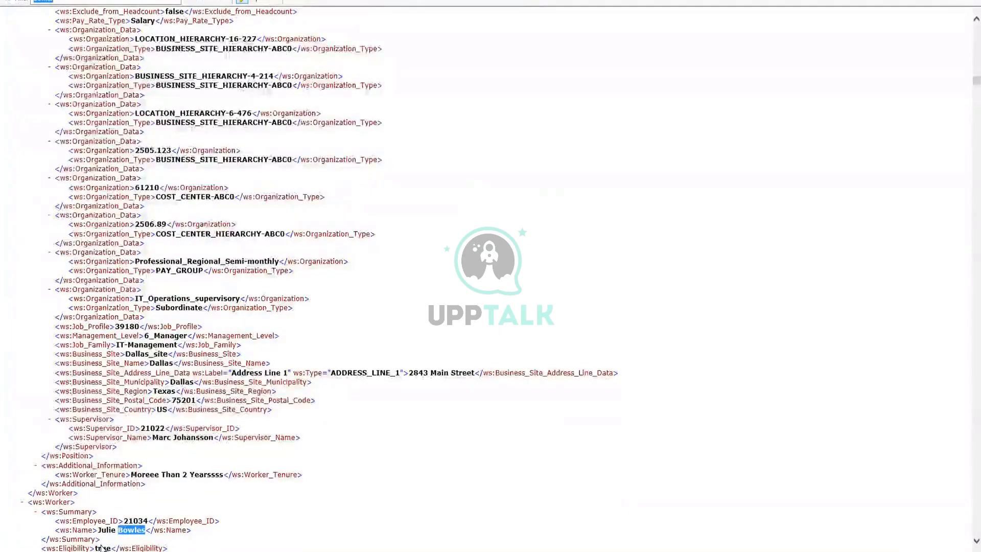
click(178, 503)
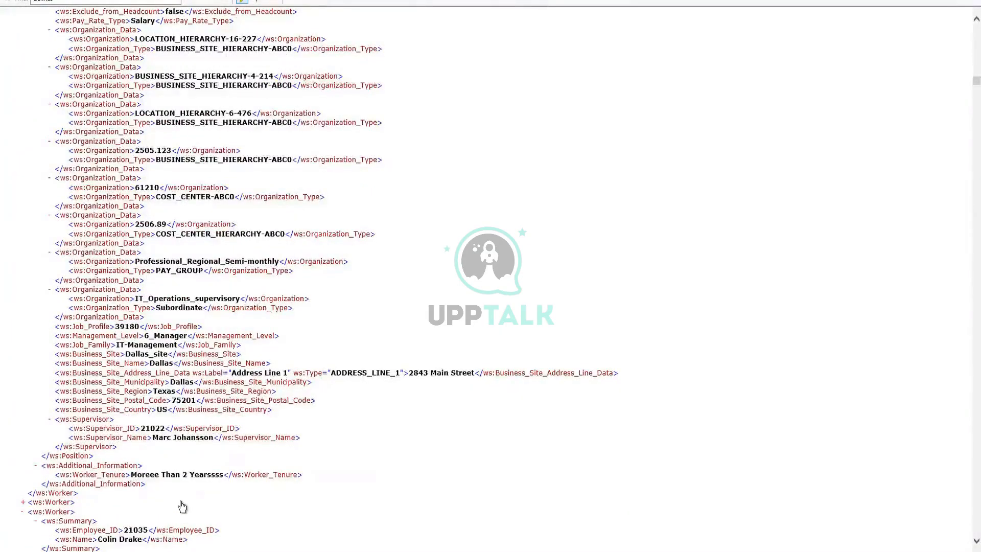
scroll(182, 506, down, 6)
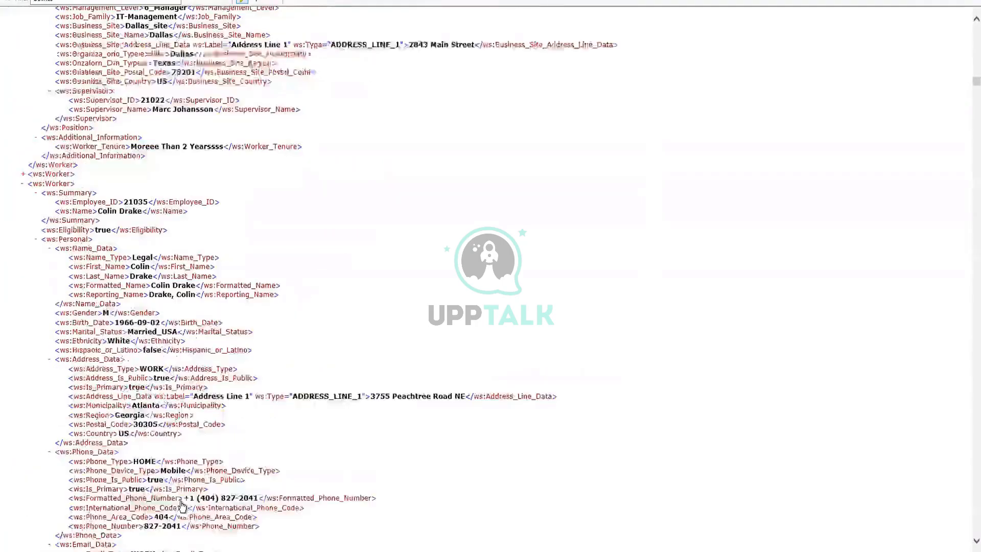
double_click(91, 1)
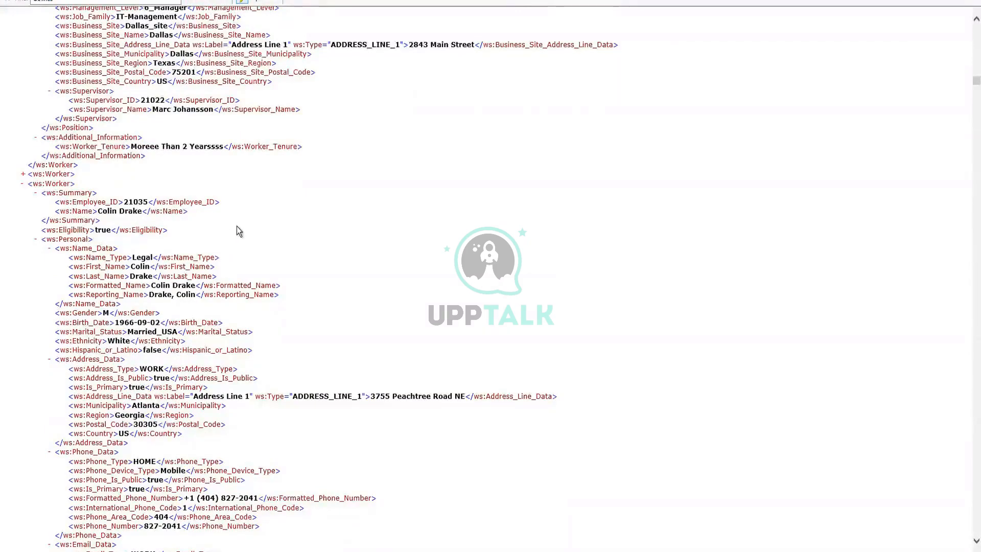
scroll(237, 225, up, 10)
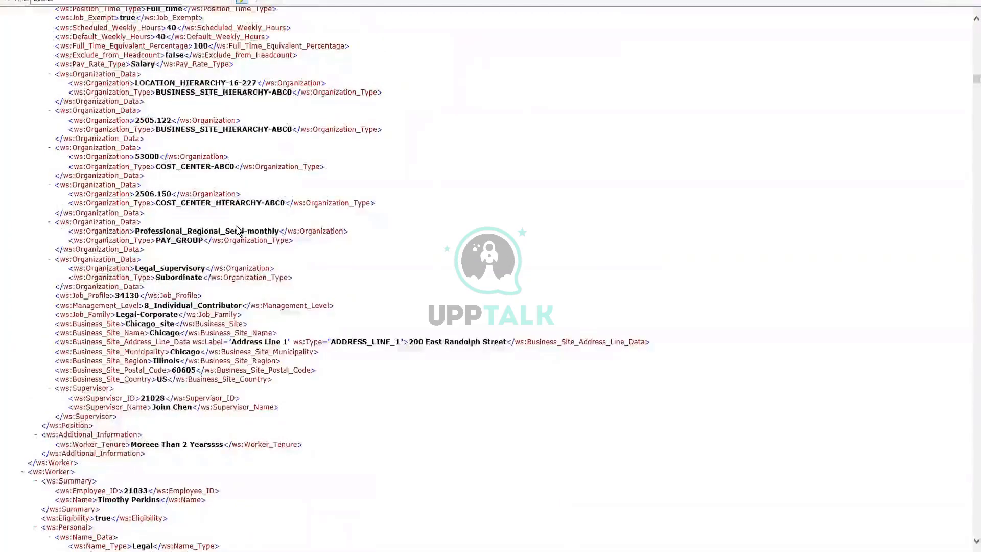
drag(976, 80, 967, 0)
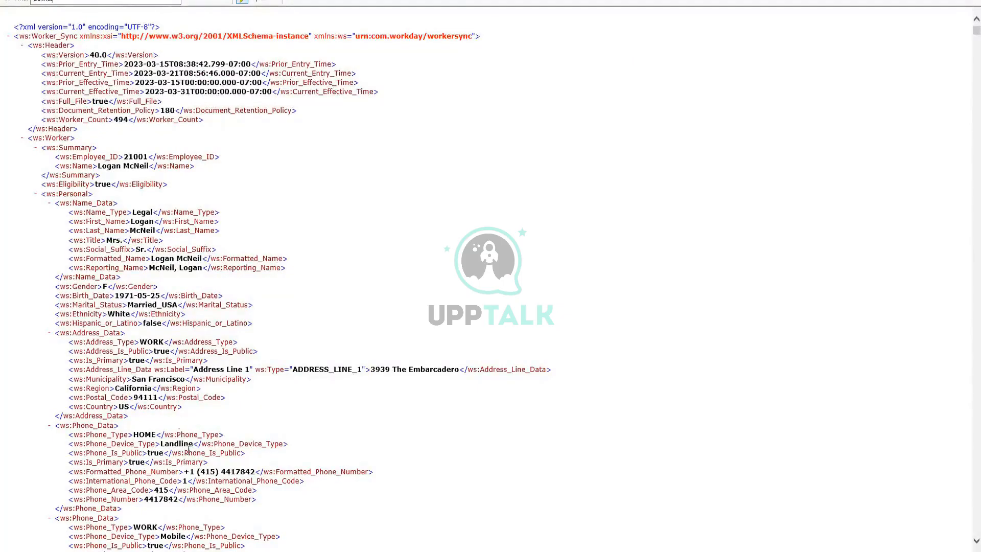
Search the second XML file again for the worker's surname and compare the matches with the header values.
scroll(287, 256, down, 15)
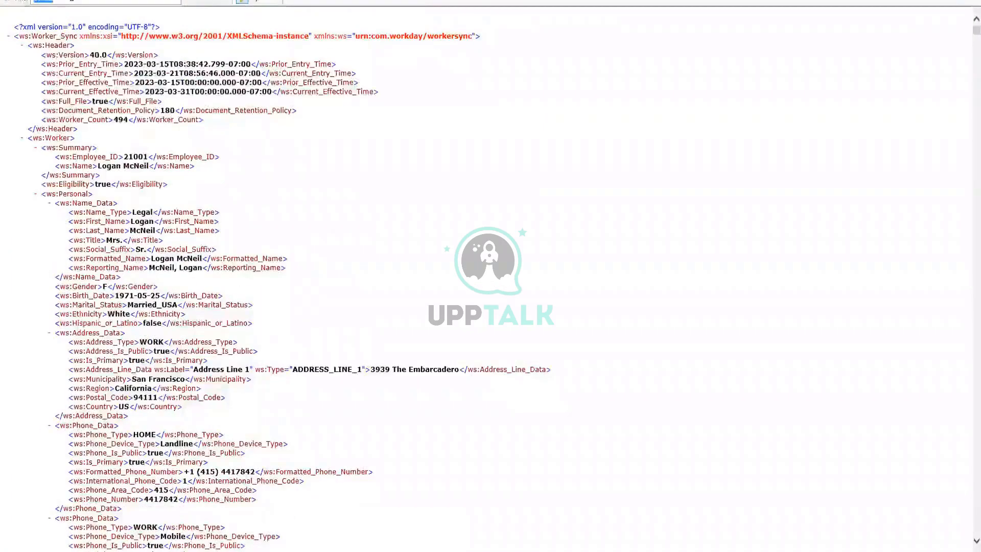
text(bowles)
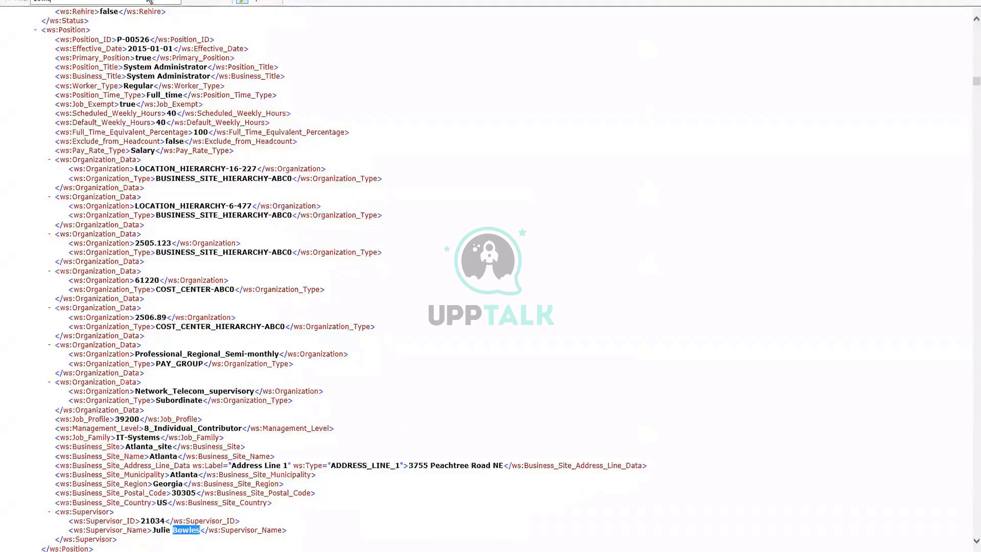
key(BackSpace)
text(s)
click(221, 1)
drag(966, 86, 966, 4)
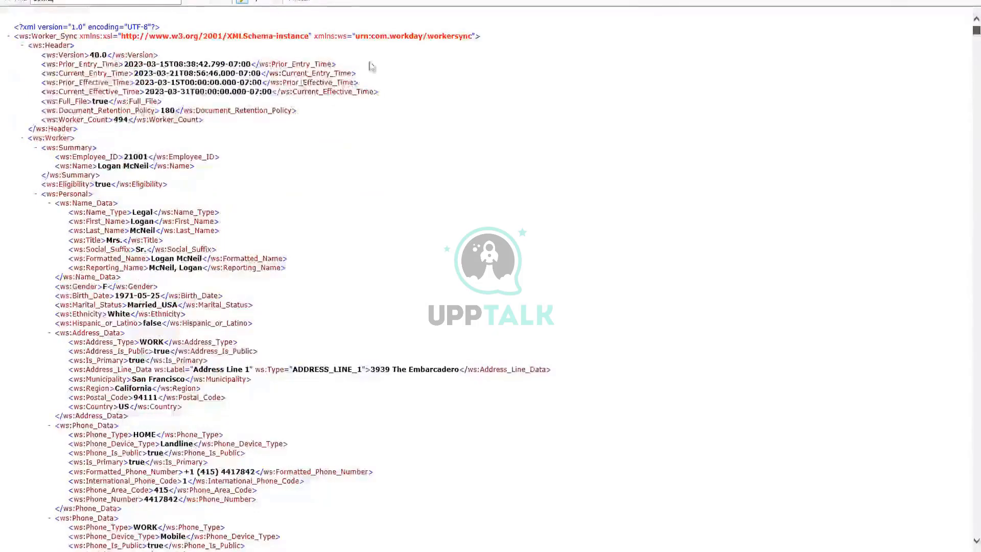
click(220, 2)
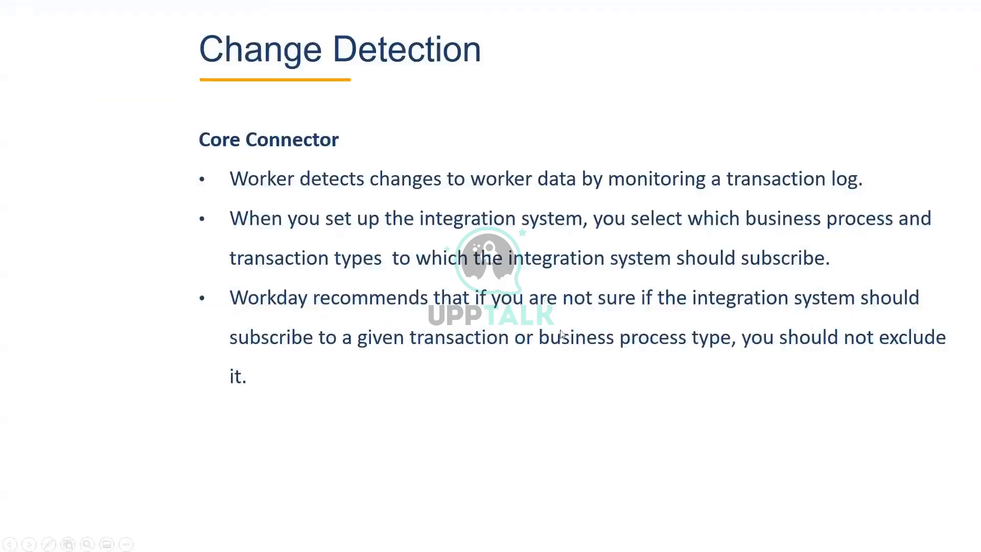
click(450, 235)
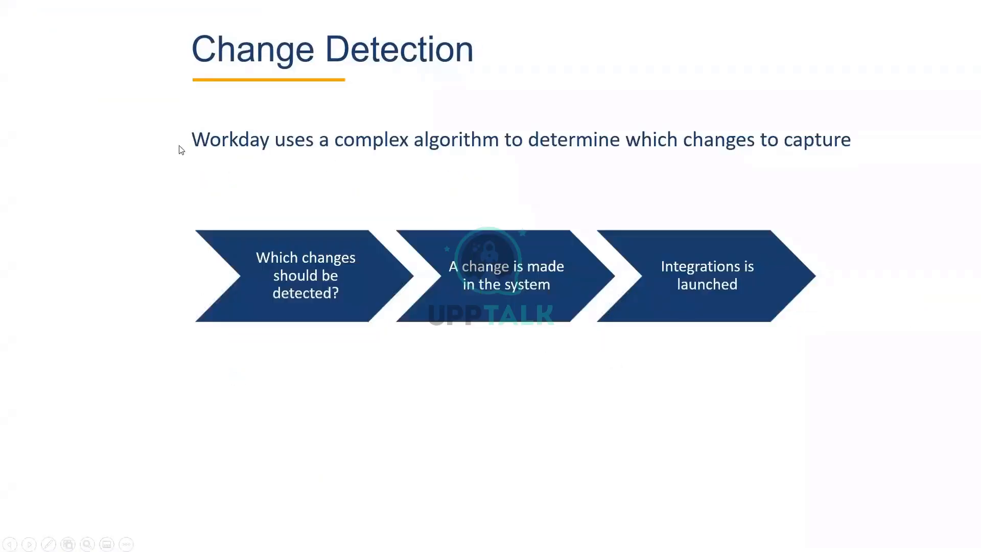
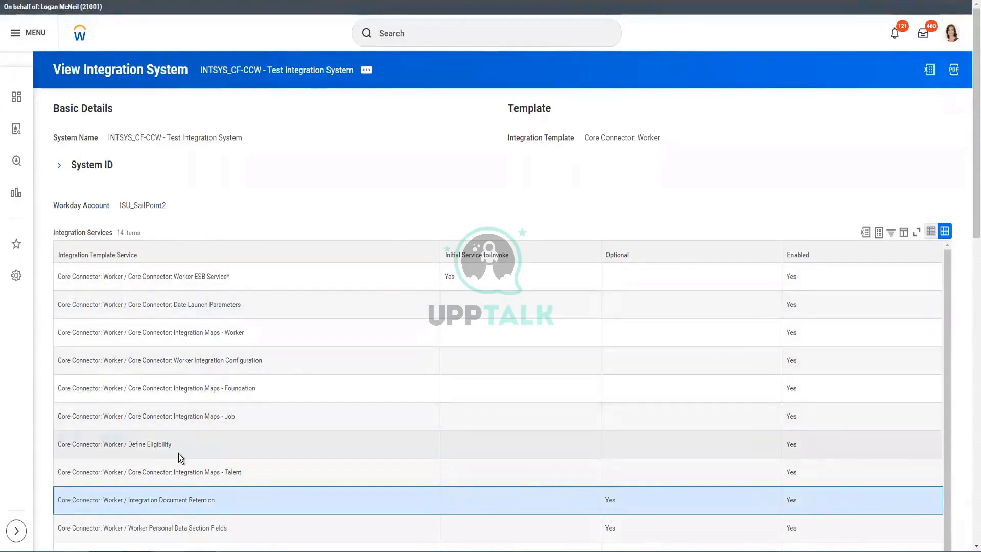
Review the Integration Services of the INTSYS_CF-CCW - Test Integration System in Workday.
scroll(179, 454, down, 1)
scroll(308, 208, down, 3)
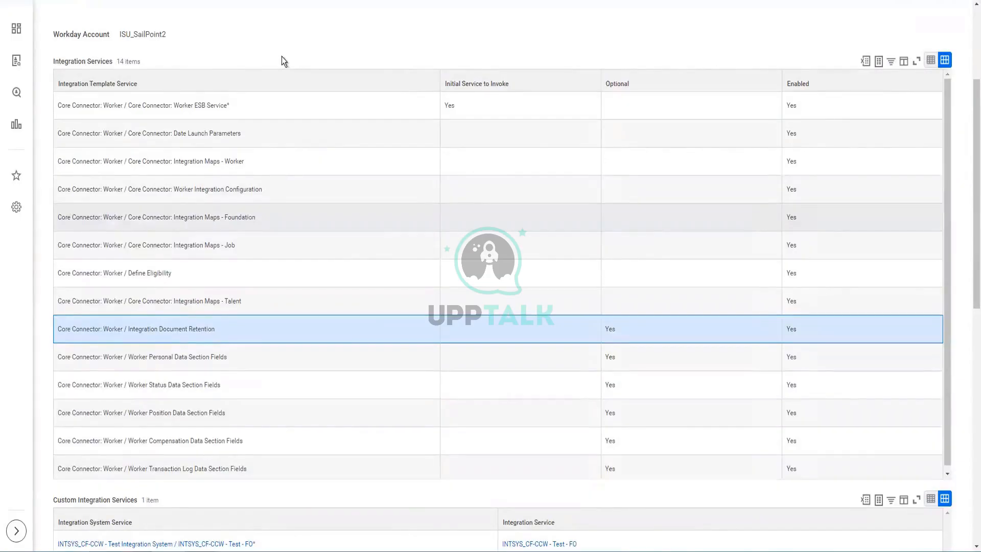
scroll(283, 57, up, 1)
scroll(283, 57, up, 2)
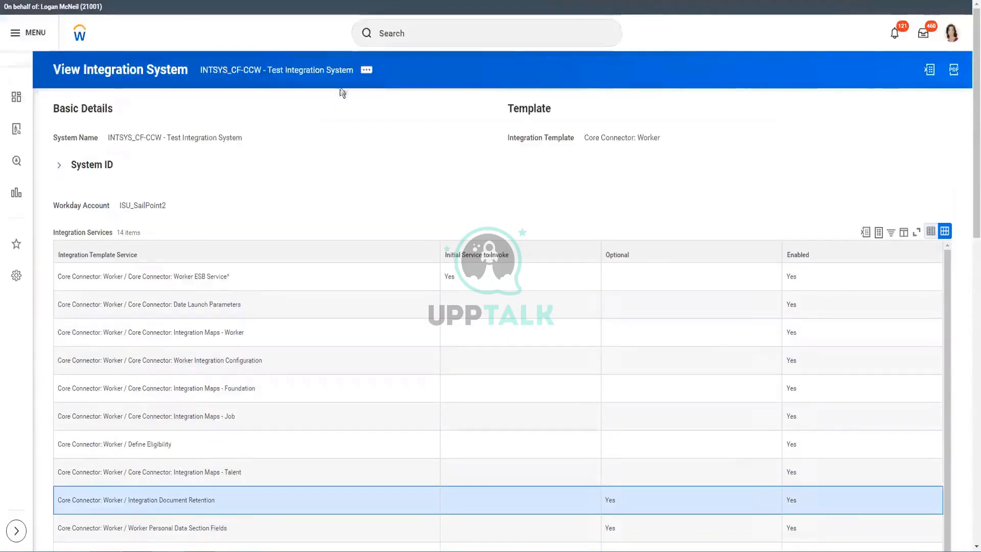
Enable the Core Connector: Worker Filename Sequence Generator service in the integration system's Configure Integration Services settings and save.
click(368, 72)
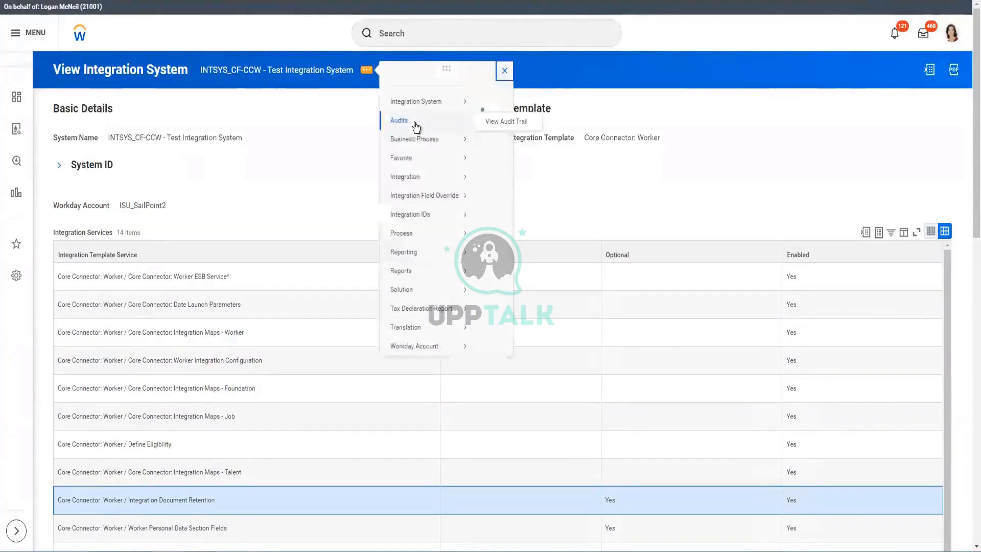
mouse_move(429, 109)
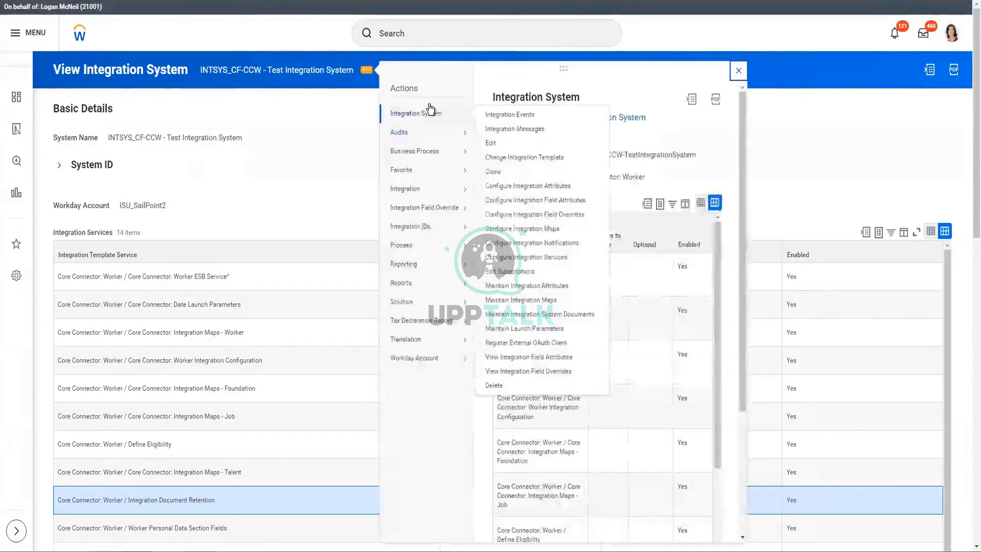
click(522, 260)
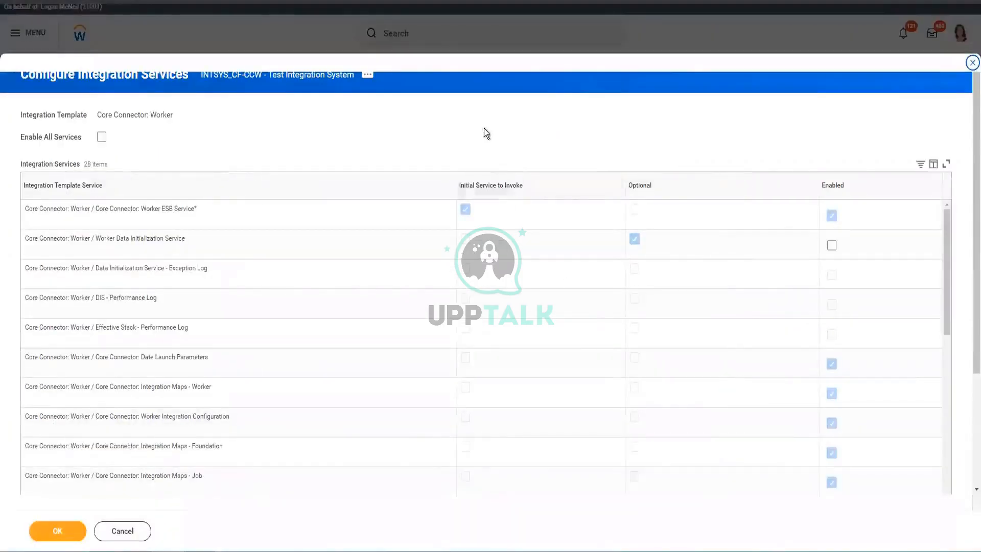
scroll(483, 131, down, 3)
scroll(192, 271, down, 1)
scroll(192, 271, down, 2)
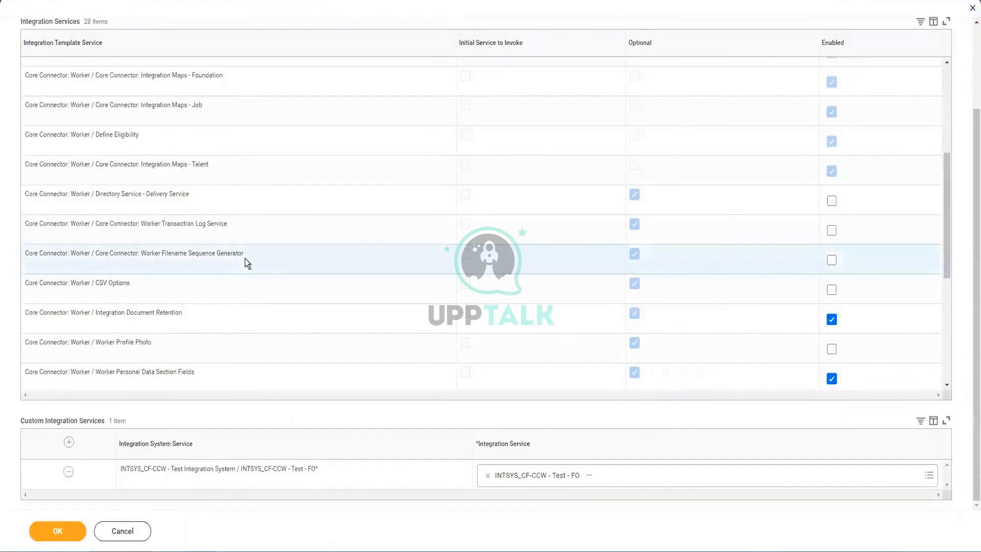
click(831, 261)
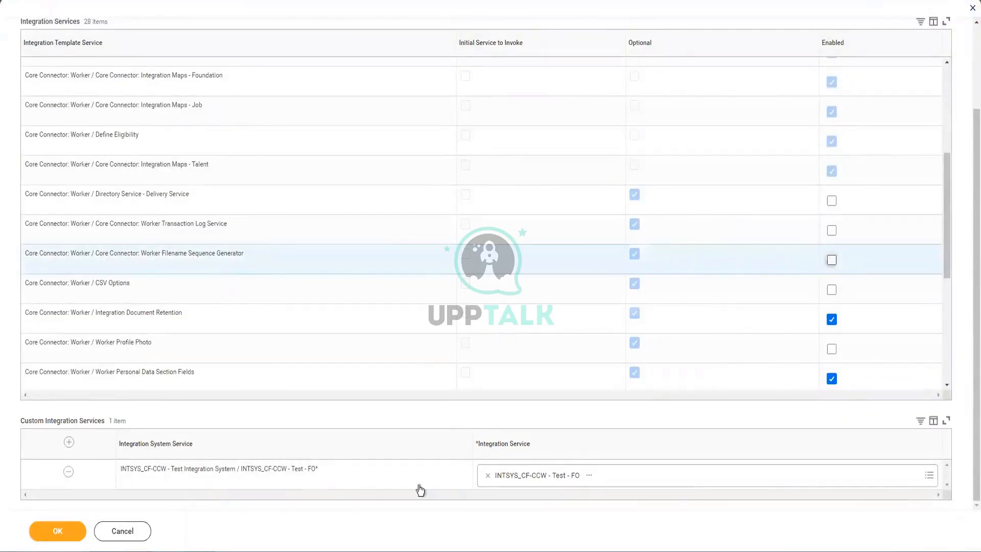
click(74, 530)
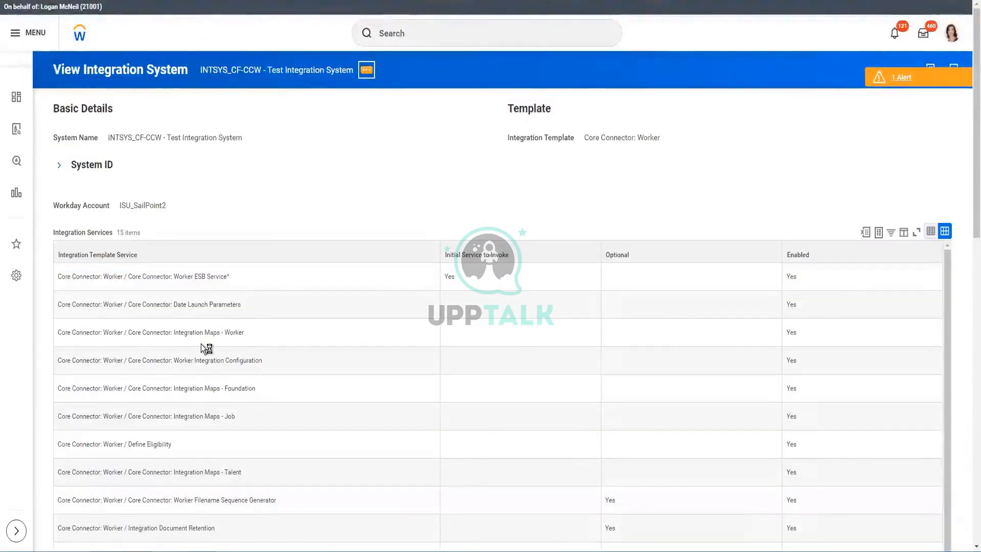
Locate the Worker Filename Sequence Generator among the integration services and open Configure Integration Sequence Generators for the system.
scroll(246, 405, down, 2)
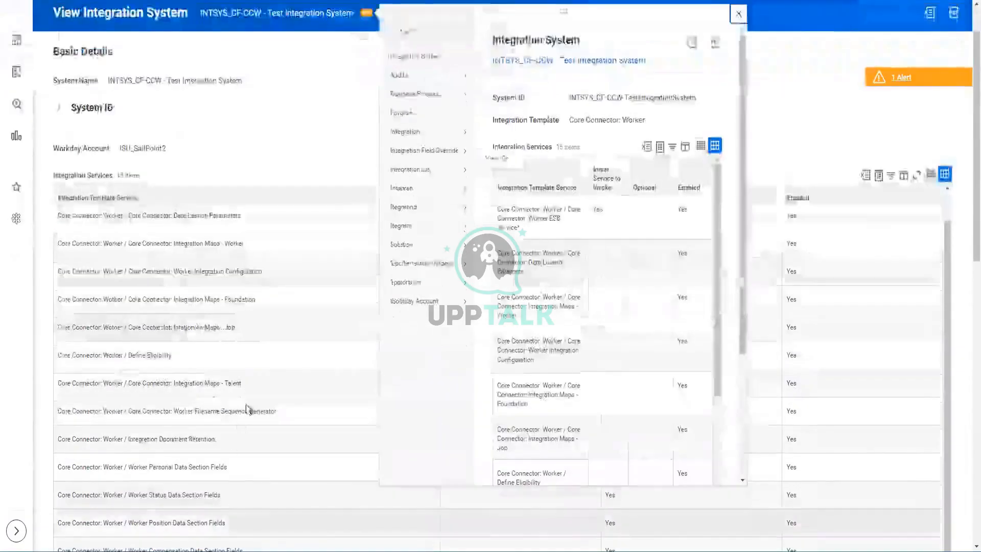
double_click(185, 411)
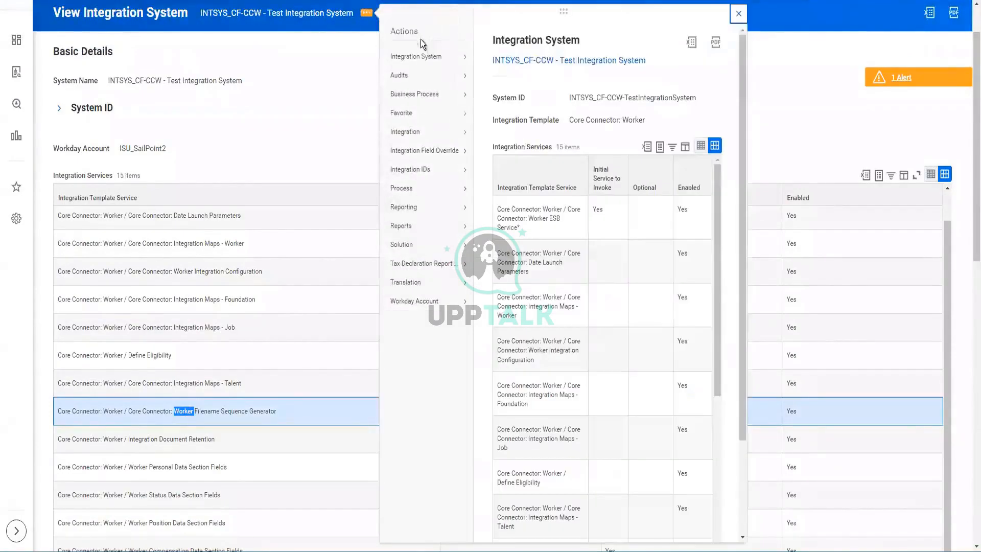
mouse_move(423, 55)
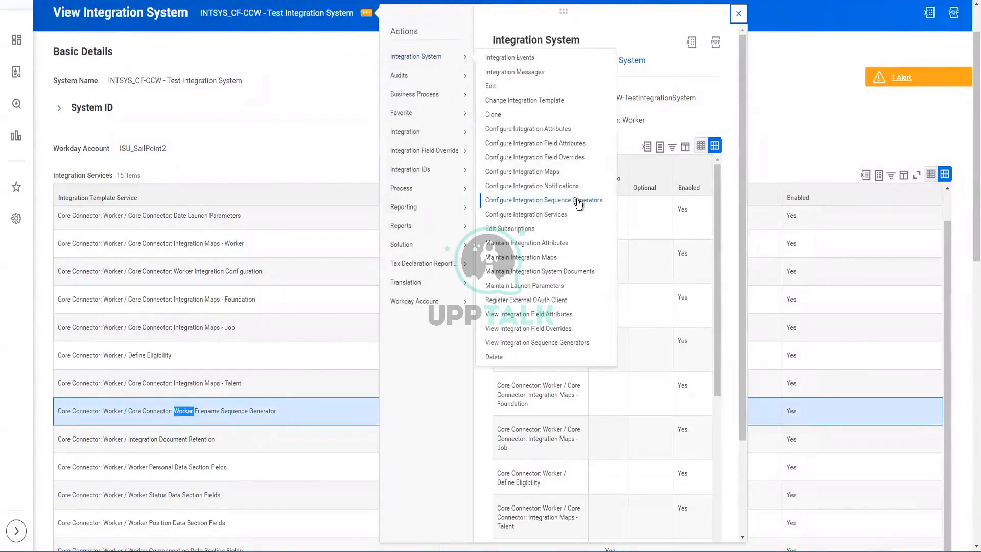
click(548, 207)
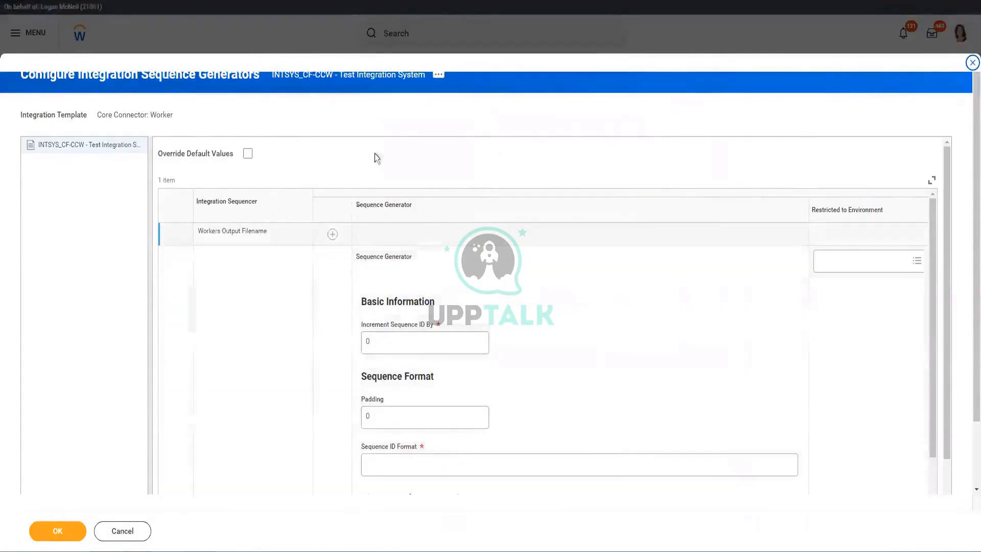
scroll(375, 153, down, 3)
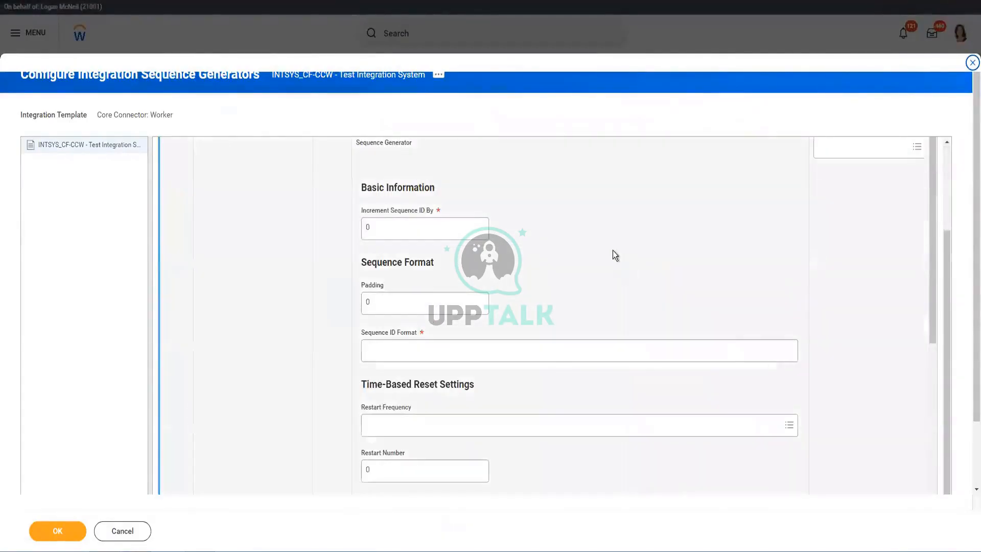
Set the Workers Output Filename sequence generator to increment the sequence ID by 1 with a padding of 4.
click(379, 234)
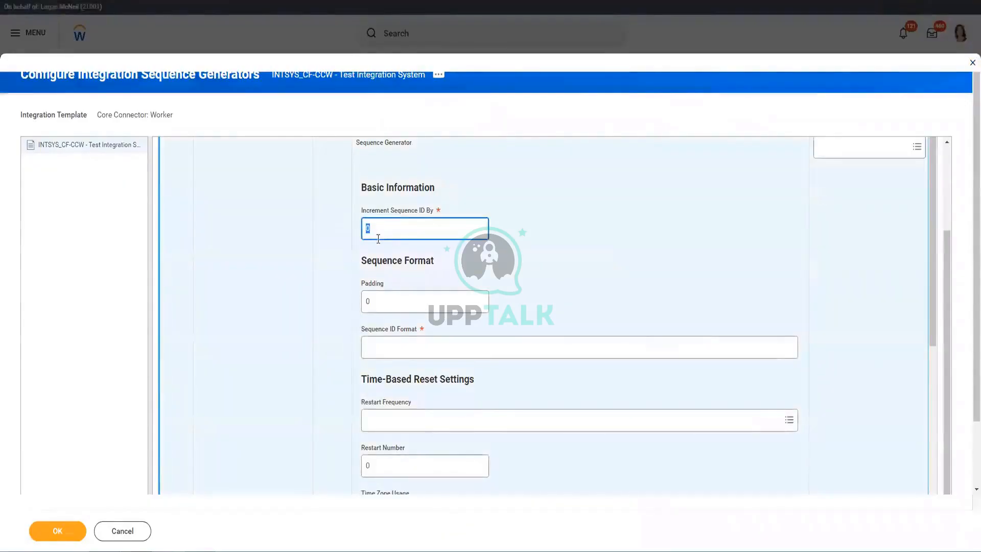
text(1)
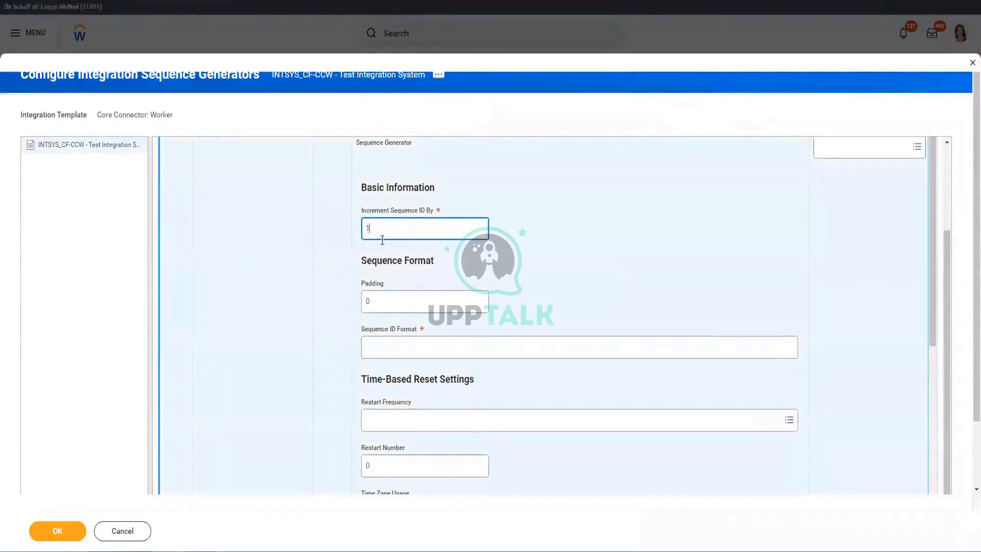
click(405, 306)
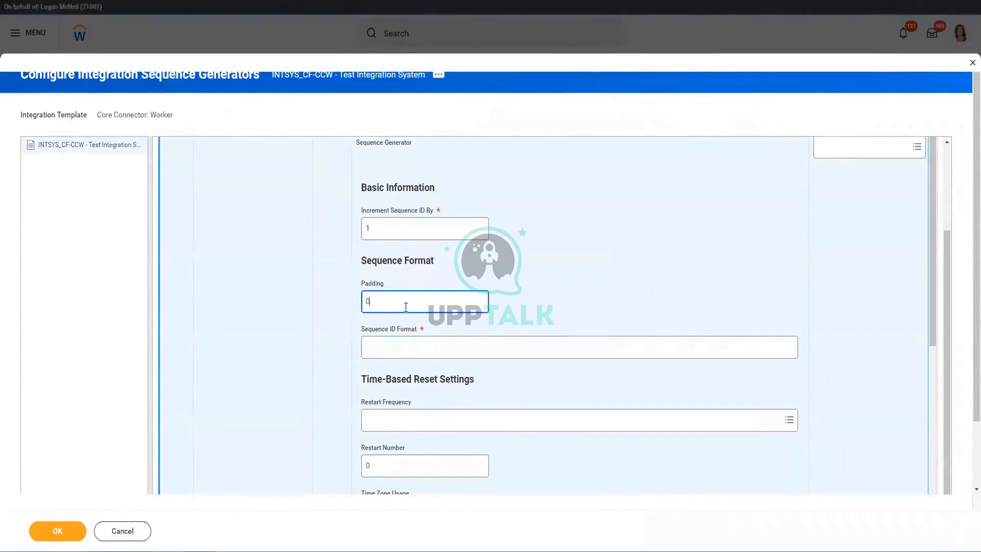
double_click(405, 307)
text(3)
key(BackSpace)
text(4)
scroll(450, 322, down, 1)
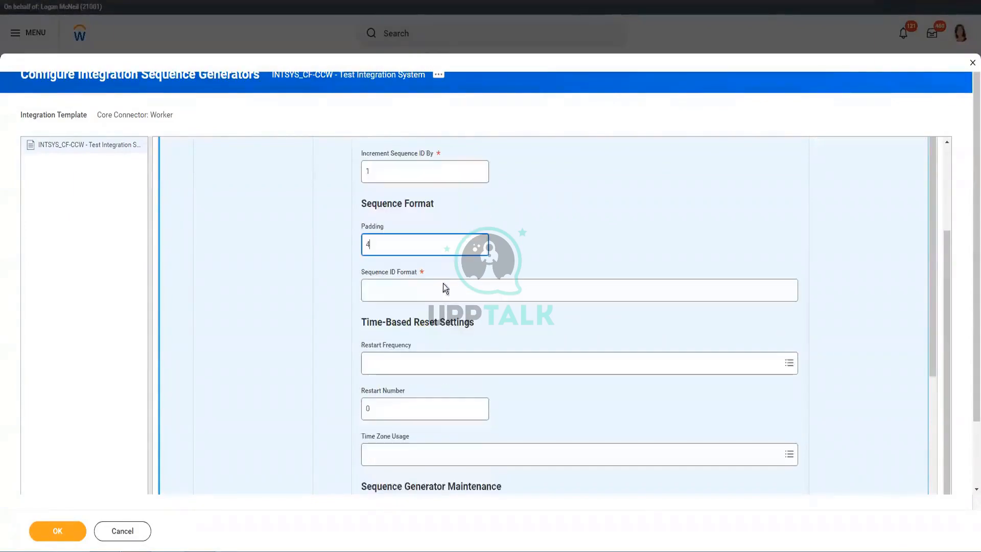
Copy the output file name CF_CCW-Version24.xml from the integration event's output files into the Sequence ID Format.
click(442, 289)
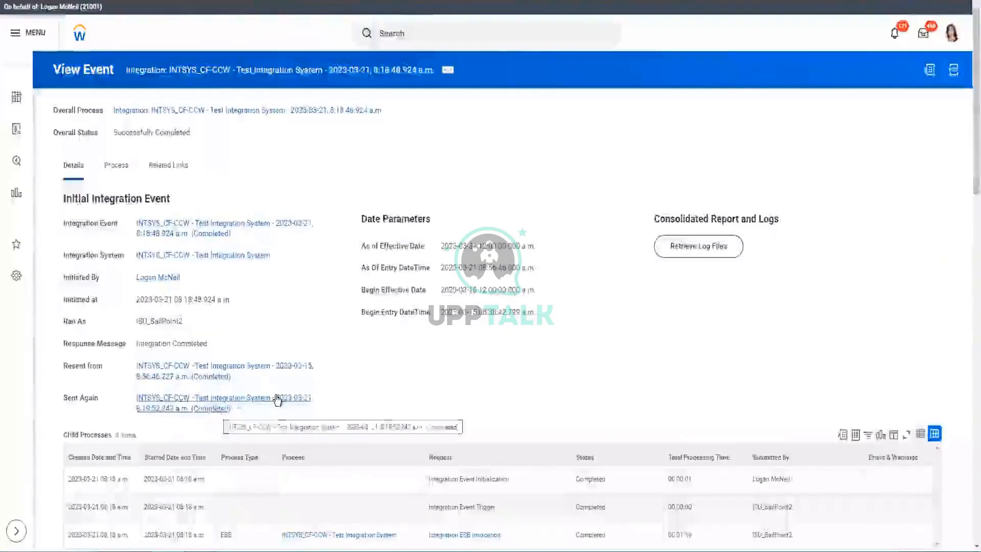
scroll(278, 395, down, 2)
scroll(277, 396, down, 7)
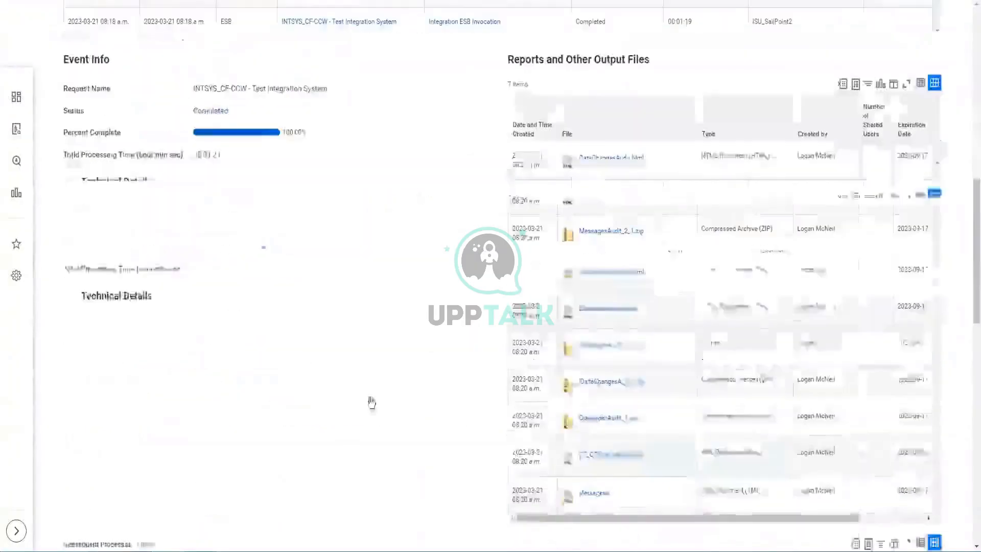
right_click(619, 359)
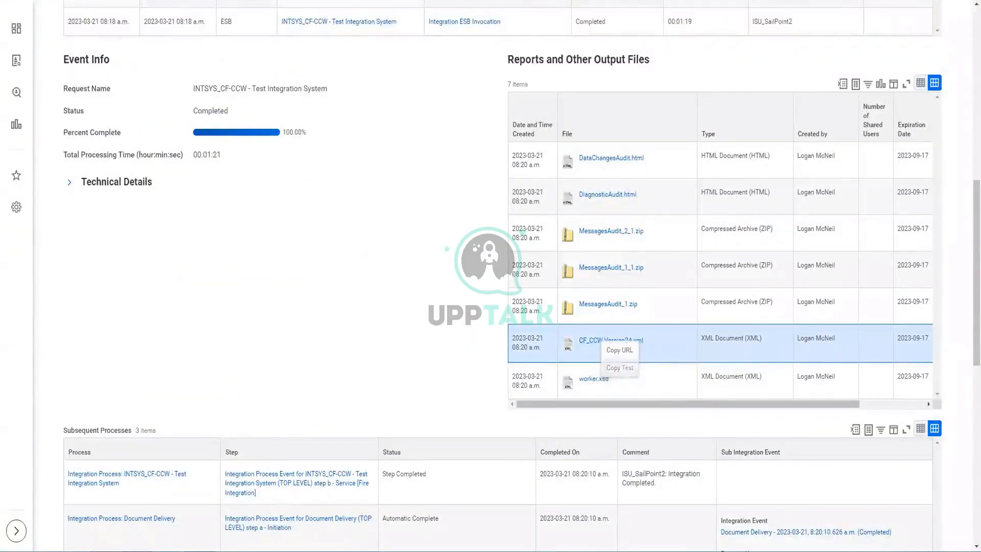
click(619, 367)
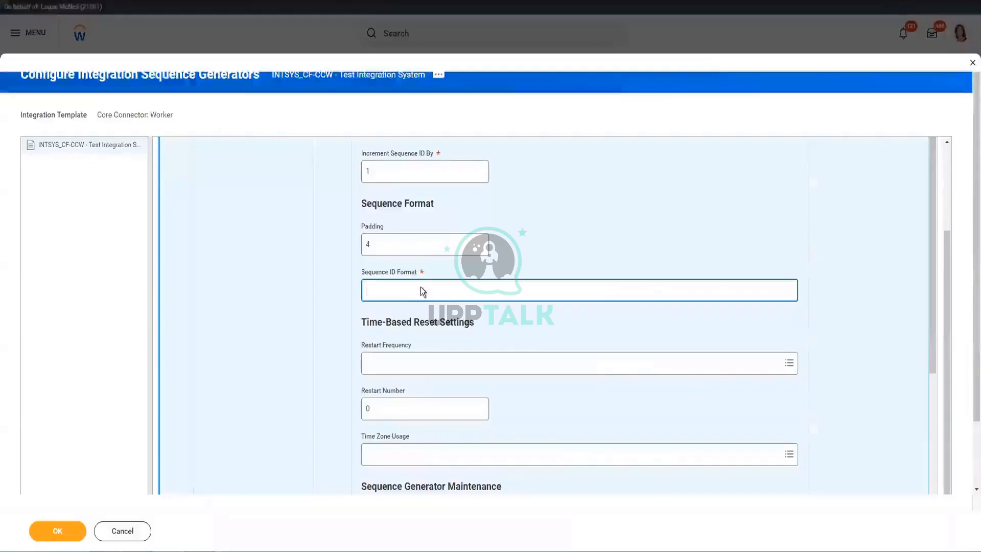
text(CF_CCW-Version24.xml)
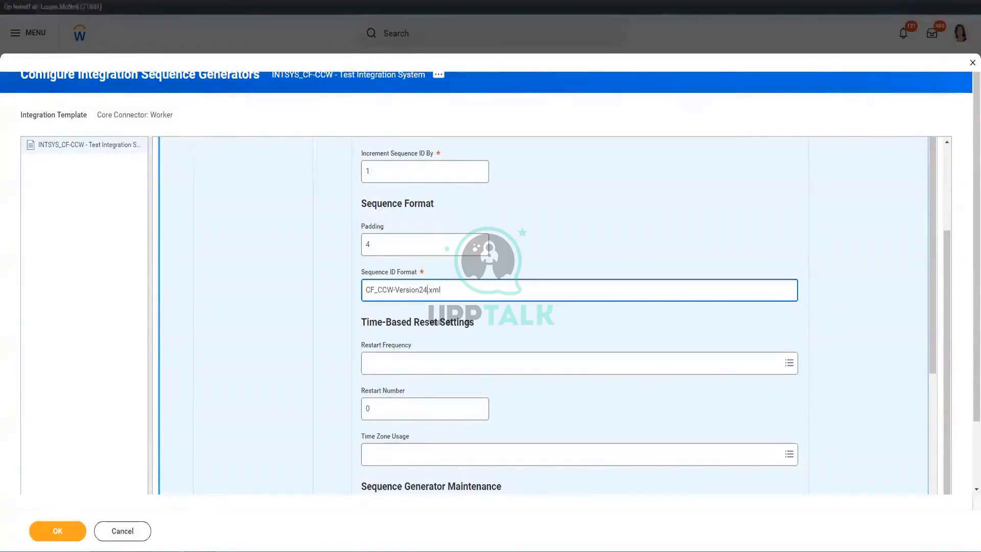
Remove Version24 from the Sequence ID Format, leaving CF_CCW-.xml.
key(BackSpace)
key(BackSpace)
key(BackSpace)
key(BackSpace)
key(BackSpace)
key(BackSpace)
key(BackSpace)
key(BackSpace)
key(BackSpace)
Insert the date tokens [yyyy]-[MM]-[dd] before .xml in the Sequence ID Format.
mouse_move(445, 289)
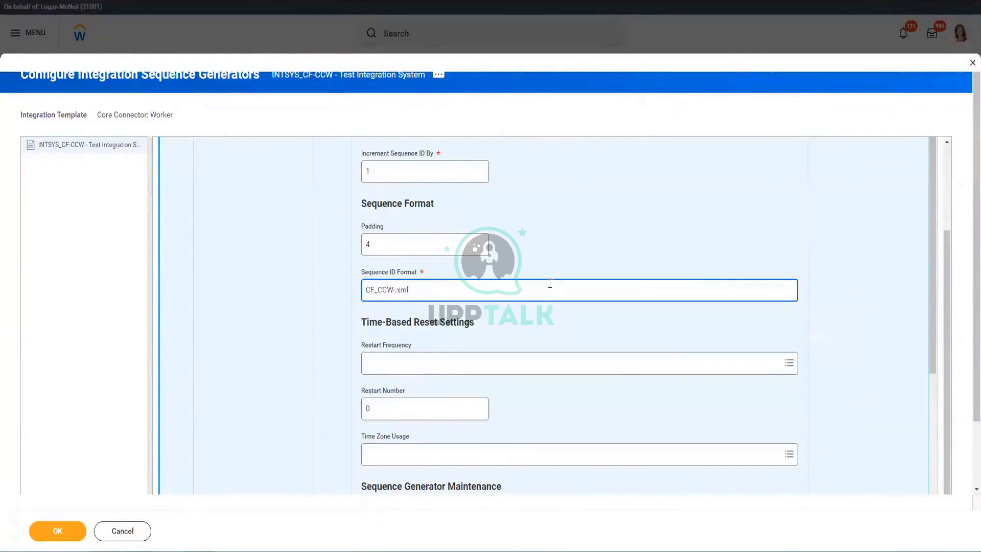
mouse_move(534, 291)
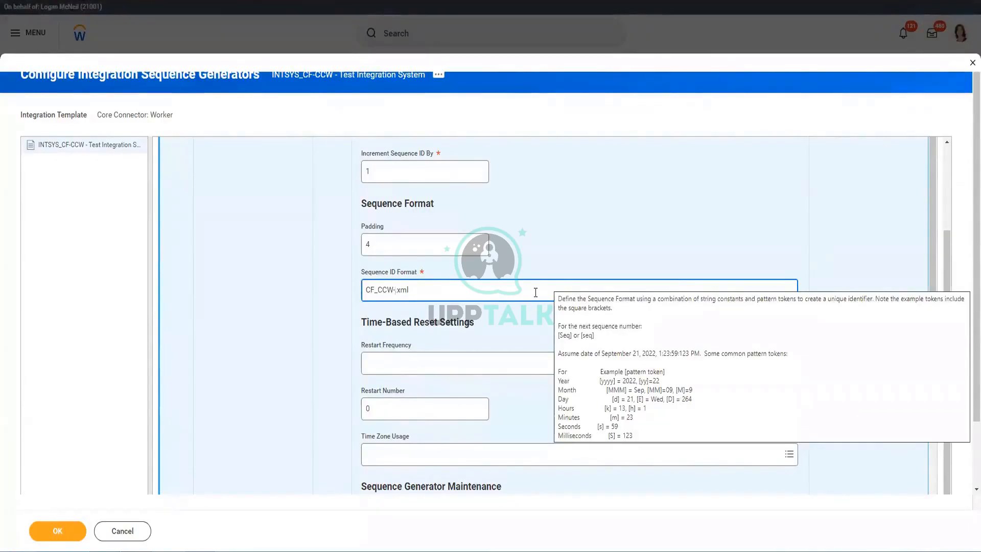
text([]-[)
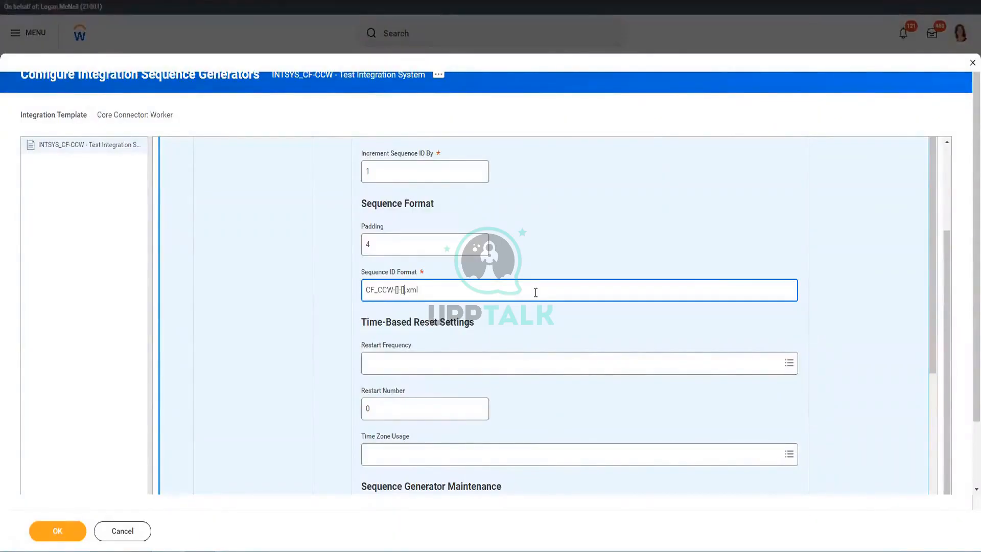
text(]-[])
text(yyyy]-[)
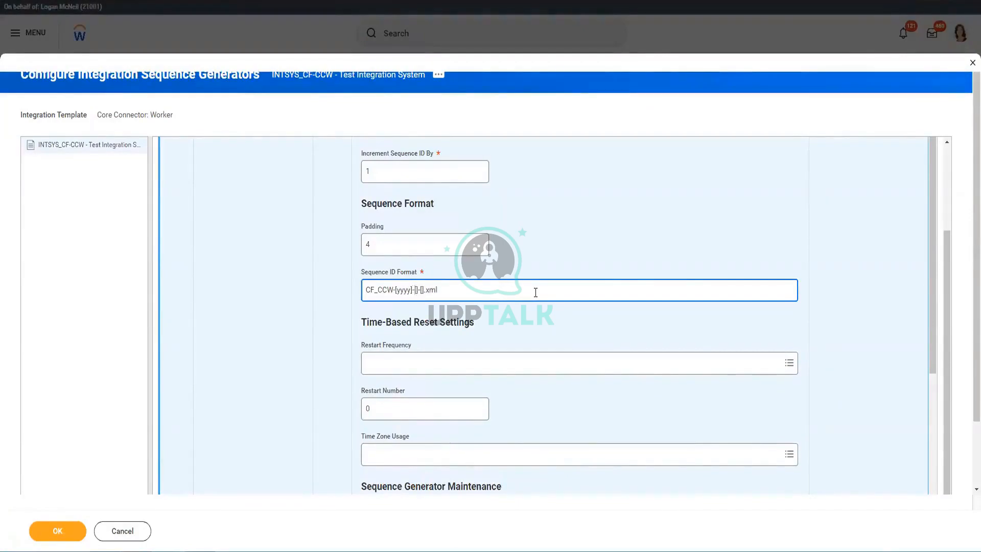
text(MM)
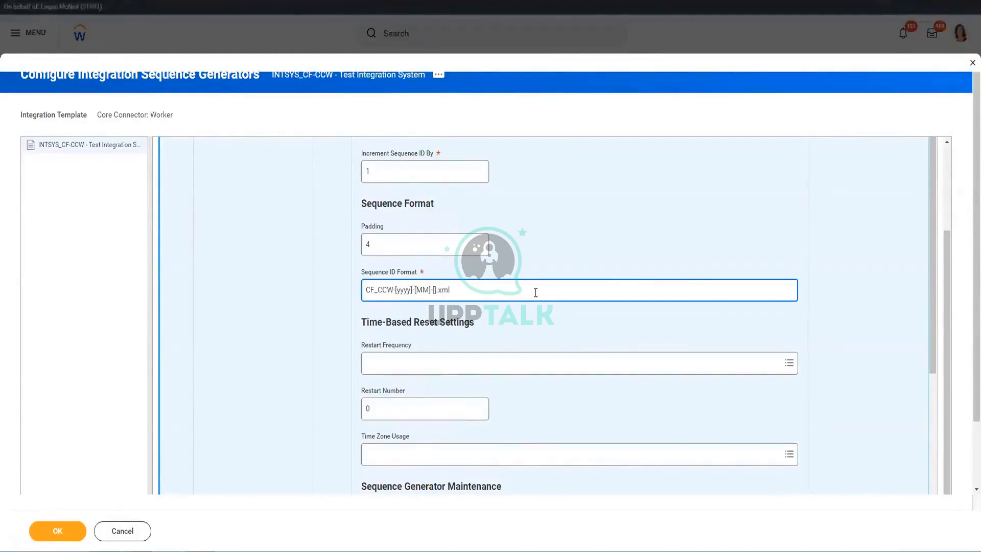
key(Right)
key(Right)
key(Right)
text(dd)
Add _[Seq] after the date tokens, making the Sequence ID Format CF_CCW-[yyyy]-[MM]-[dd]_[Seq].xml.
mouse_move(462, 288)
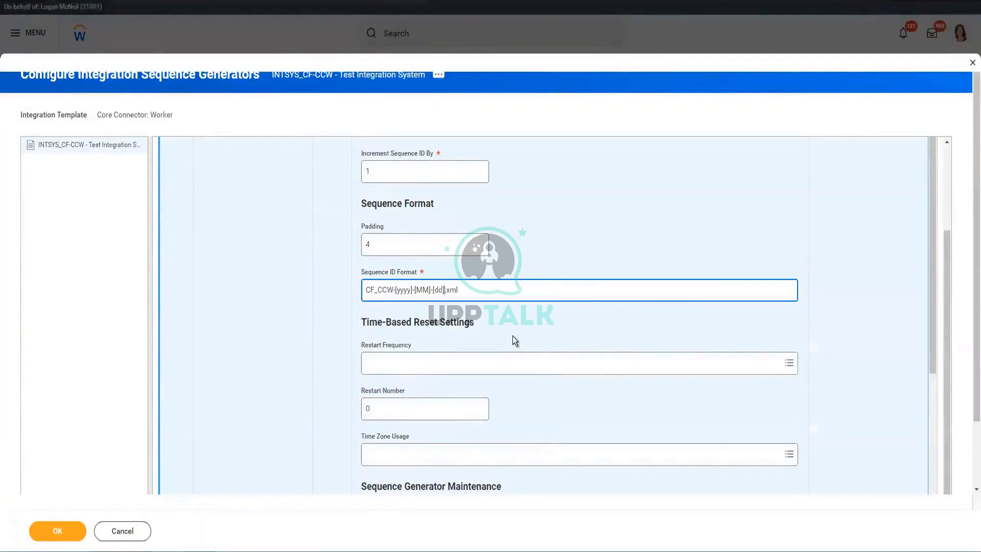
text(_)
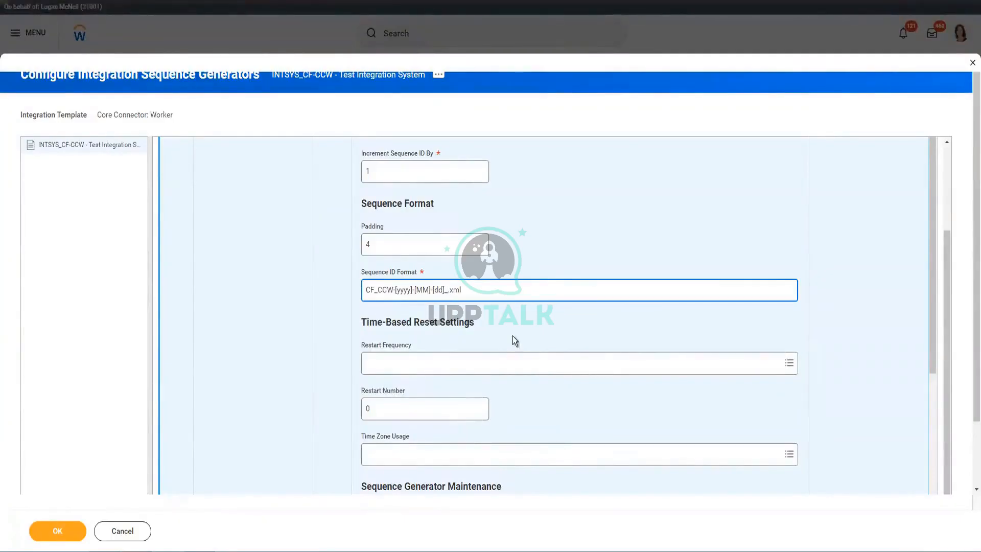
text({)
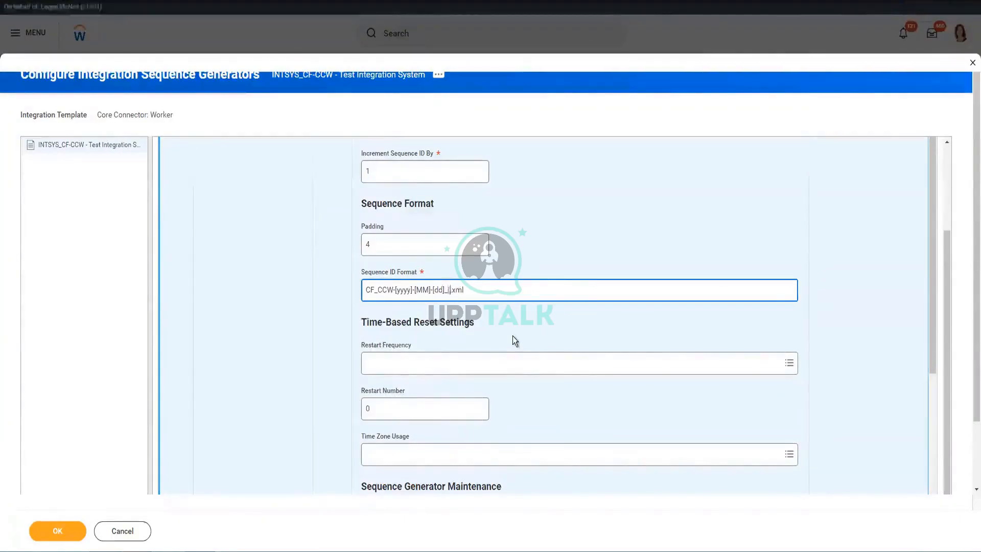
key(BackSpace)
text([Seq])
mouse_move(502, 285)
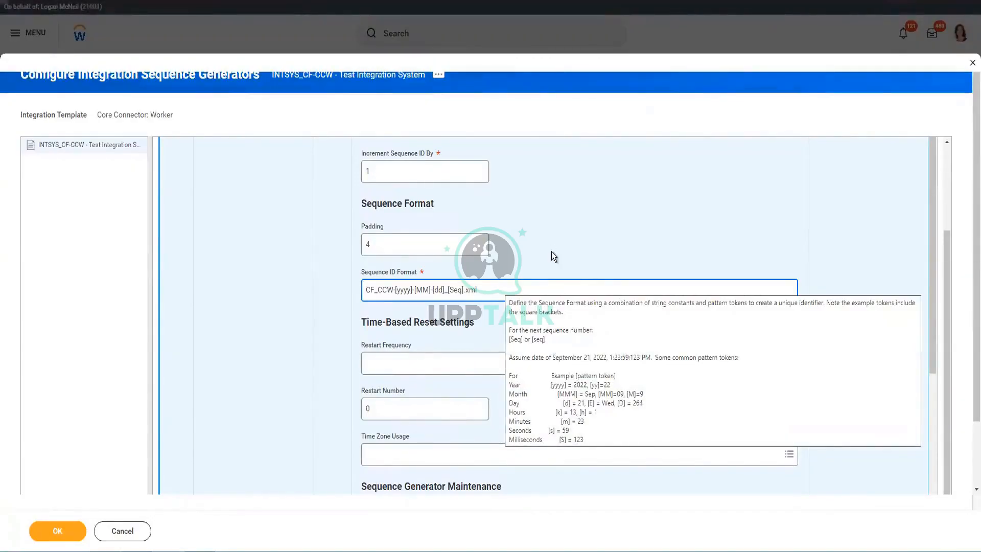
Set the Restart Frequency to Year and the Restart Number to 1, and check the overflow, last sequence and example settings.
click(384, 371)
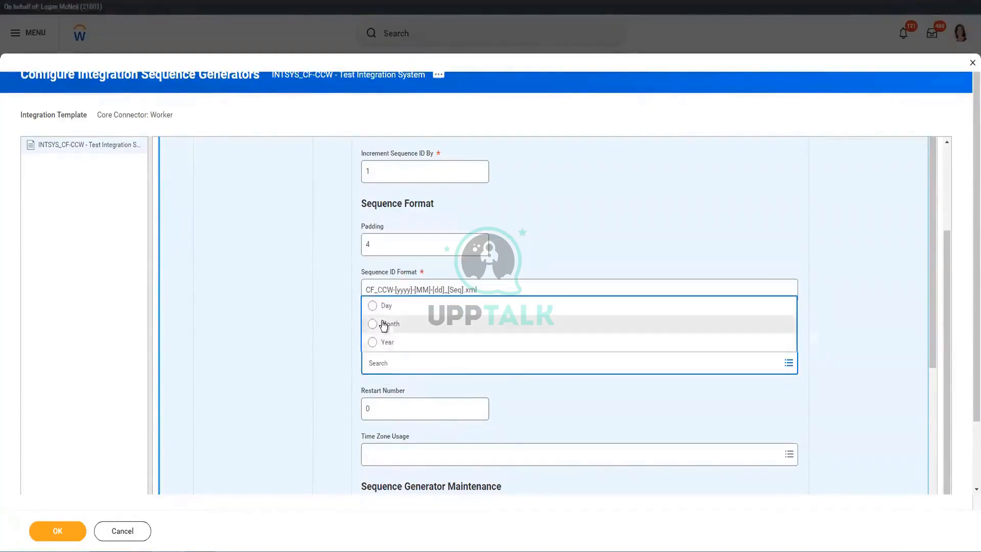
click(379, 347)
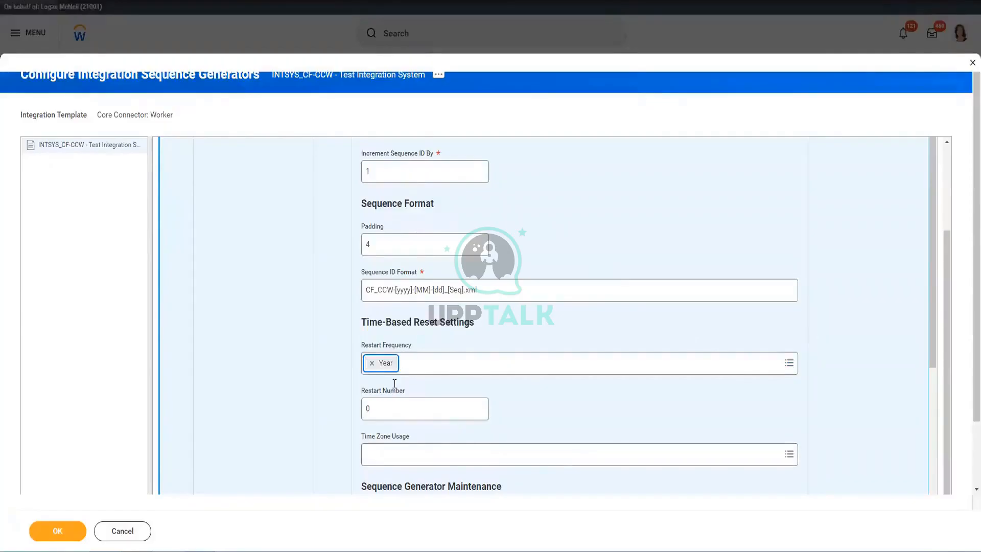
click(398, 411)
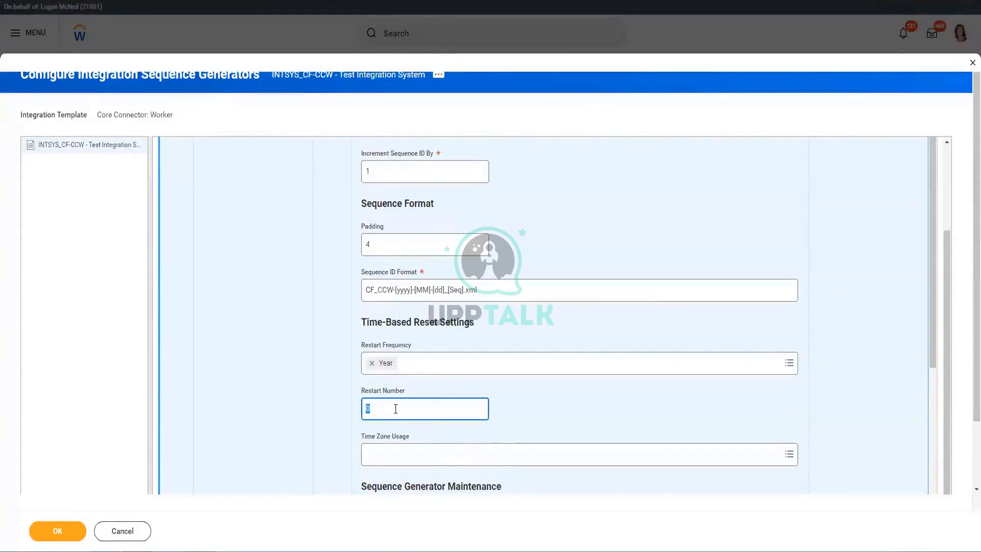
text(1)
click(519, 409)
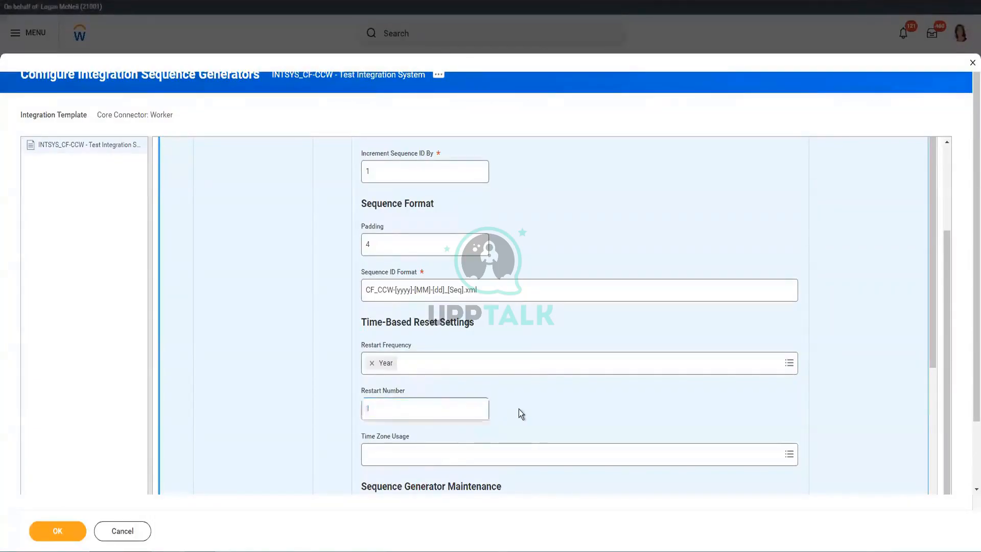
scroll(519, 409, down, 5)
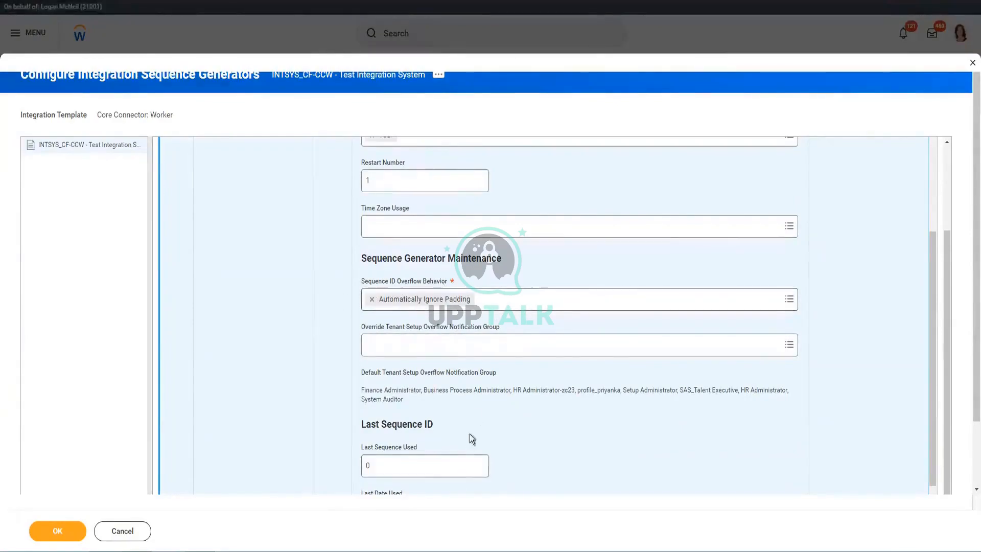
scroll(394, 323, down, 3)
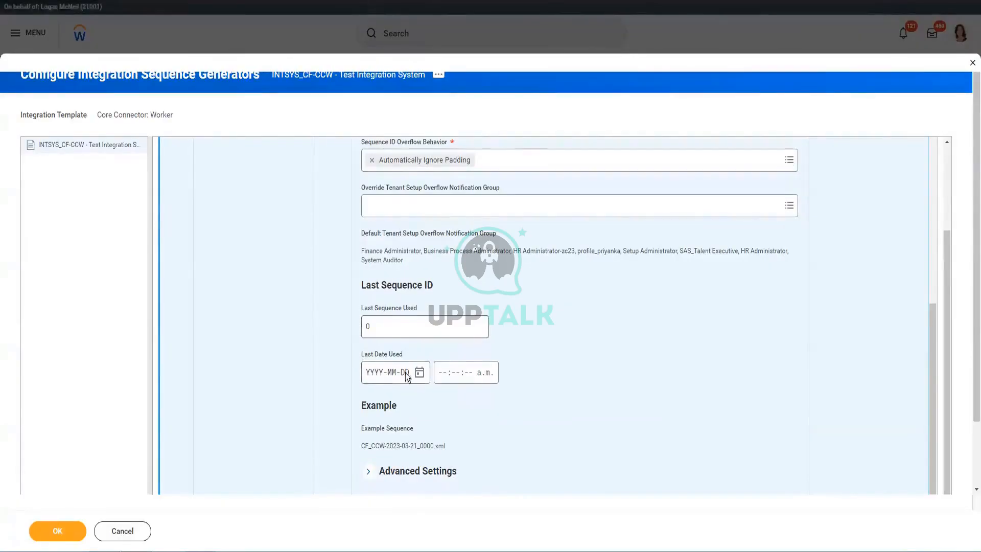
Check the Example Sequence produced by the current Sequence ID Format.
scroll(425, 377, down, 1)
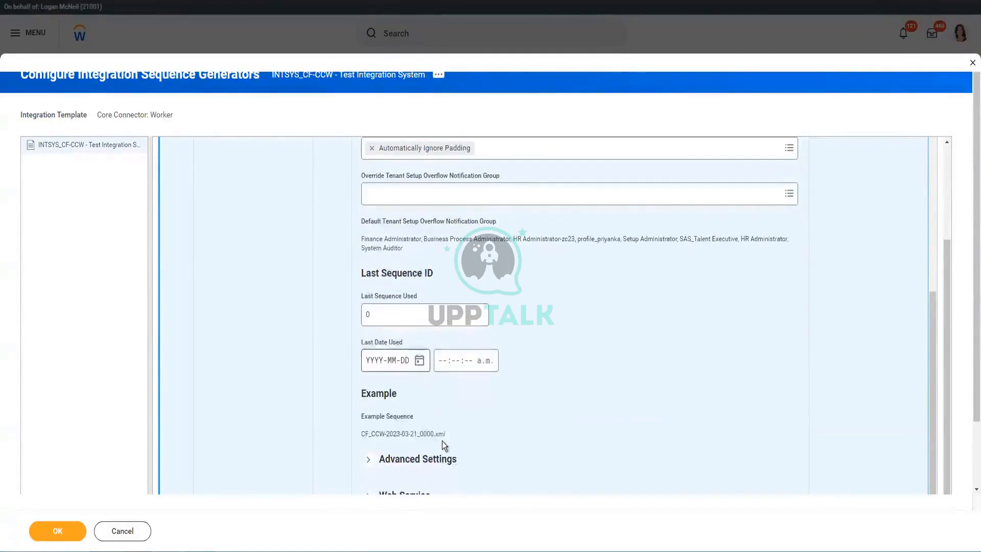
scroll(442, 440, down, 3)
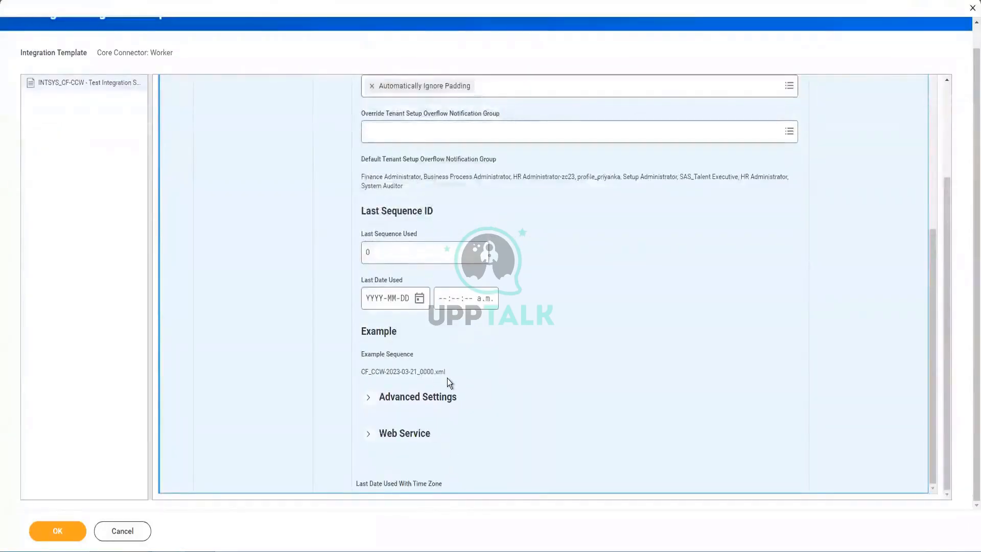
drag(452, 372, 384, 369)
click(384, 368)
triple_click(384, 369)
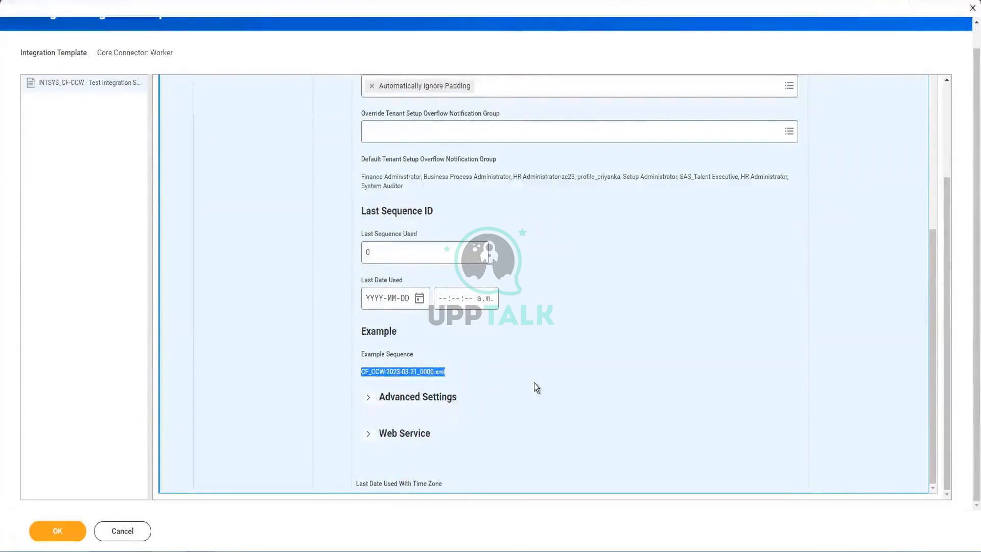
Set Last Sequence Used to 24 so the example sequence reflects it.
scroll(535, 382, up, 5)
scroll(531, 384, down, 4)
click(417, 305)
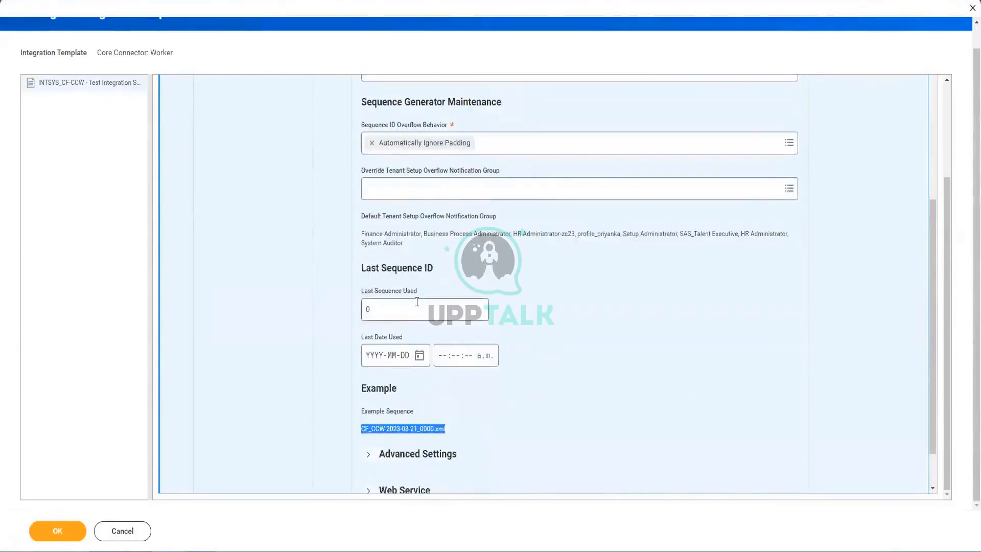
text(24)
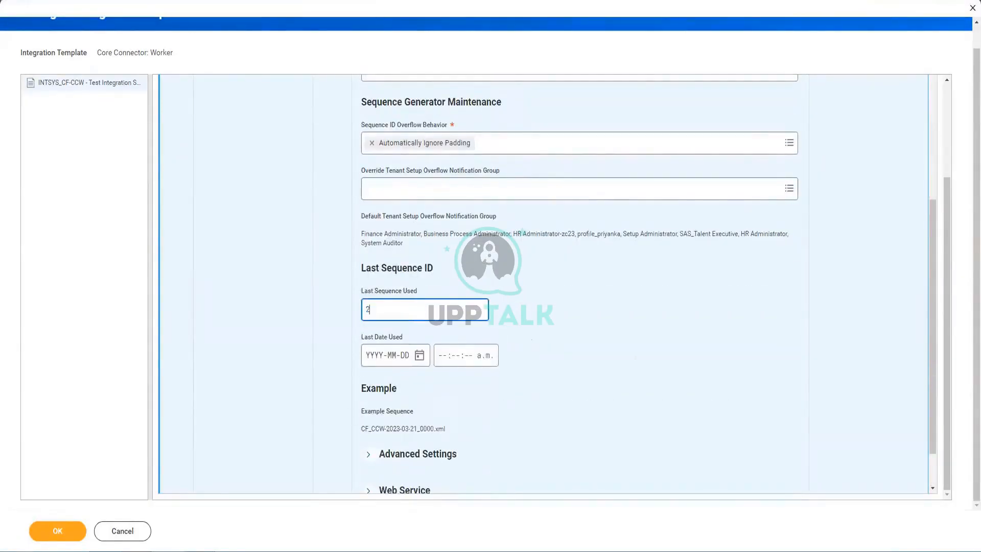
click(514, 454)
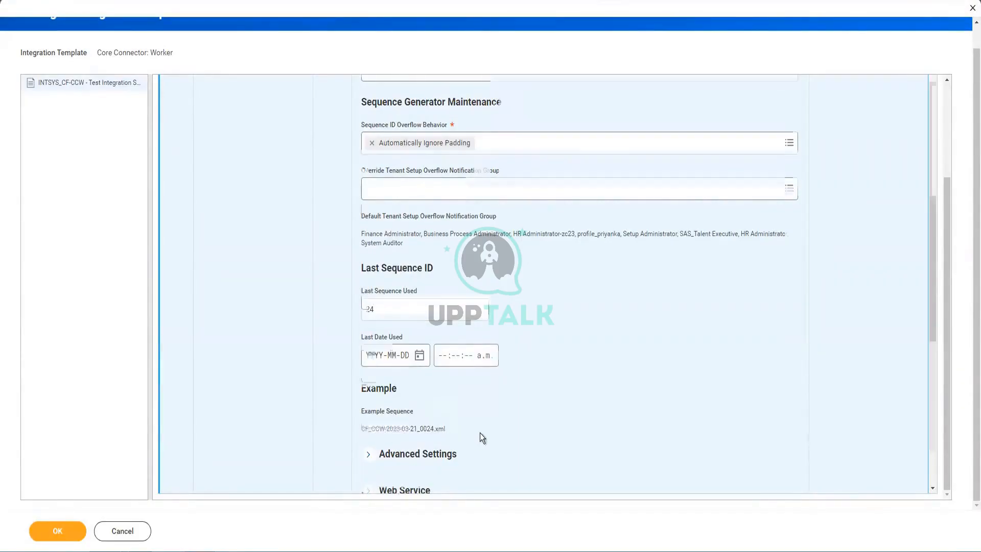
Insert the time tokens :[k]:[m]:[s] between [dd] and _[Seq] in the Sequence ID Format, and check the example sequence.
scroll(479, 433, up, 8)
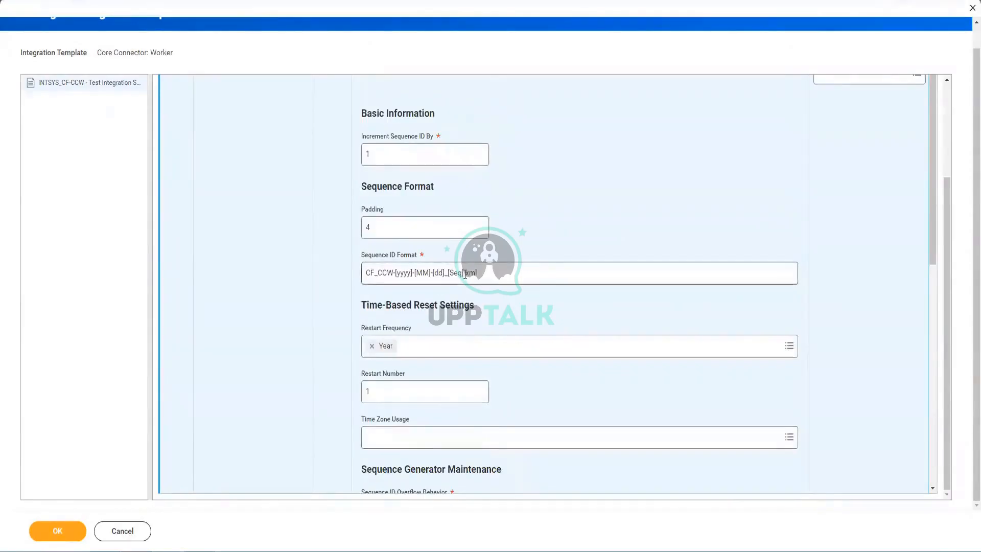
click(442, 273)
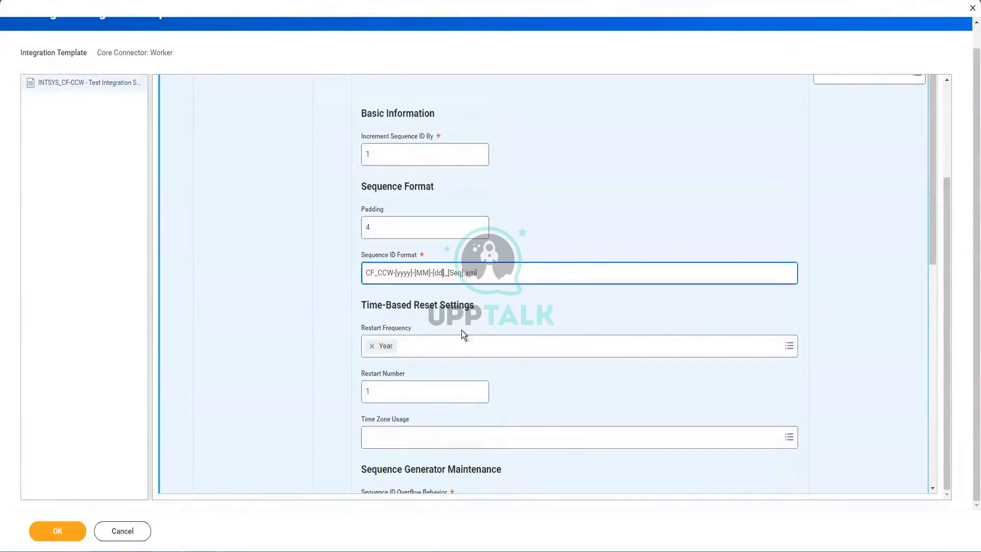
key(Right)
text(:)
mouse_move(515, 271)
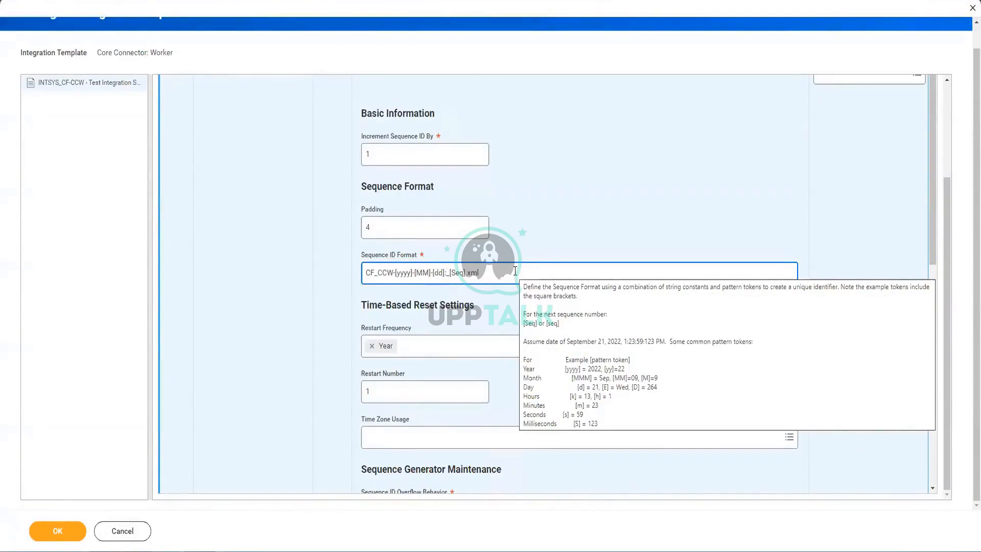
text(_[)
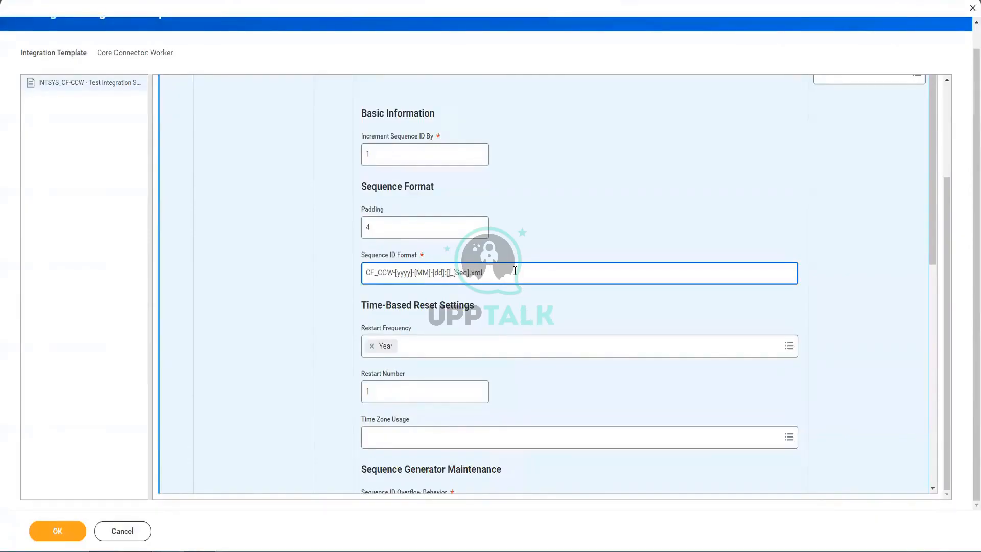
text(k]:)
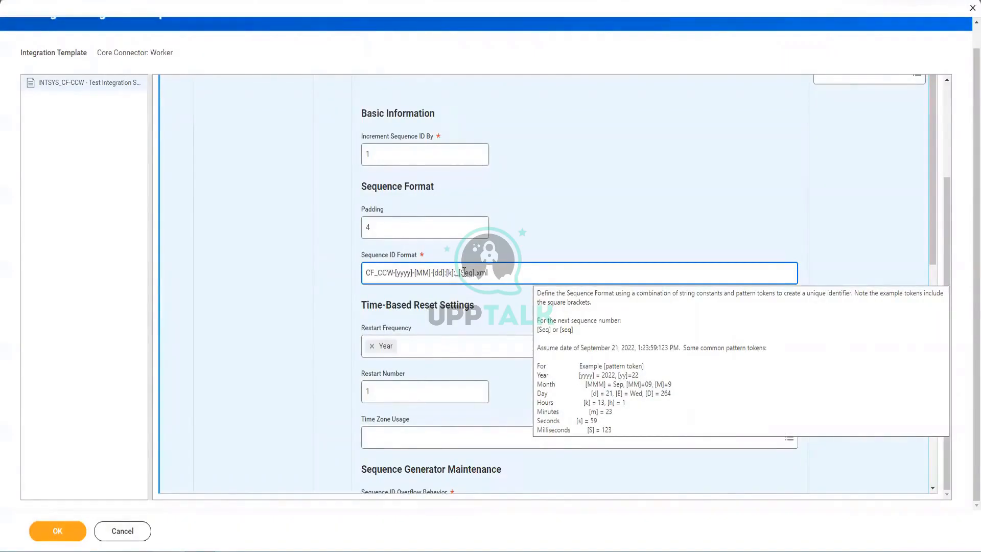
text([])
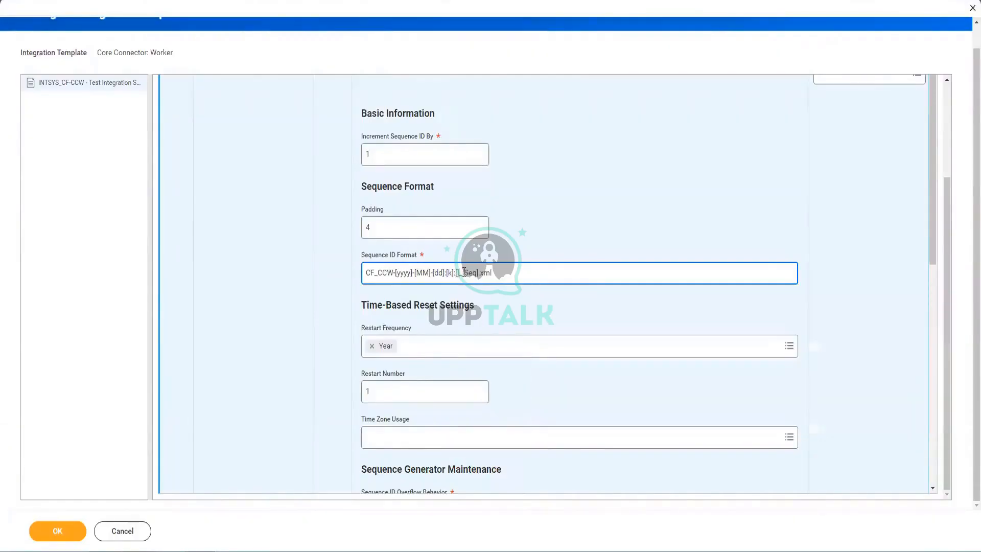
text(m)
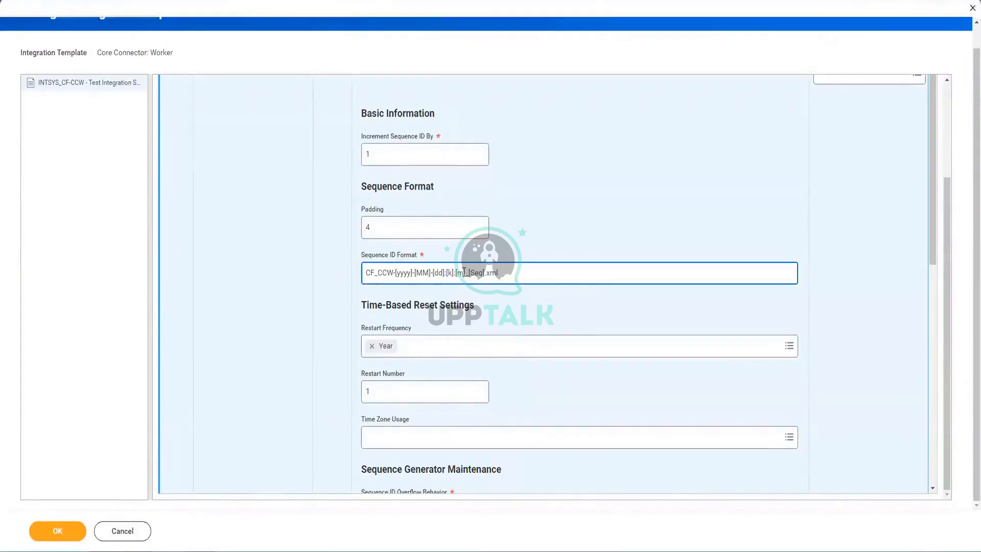
text(:[]s)
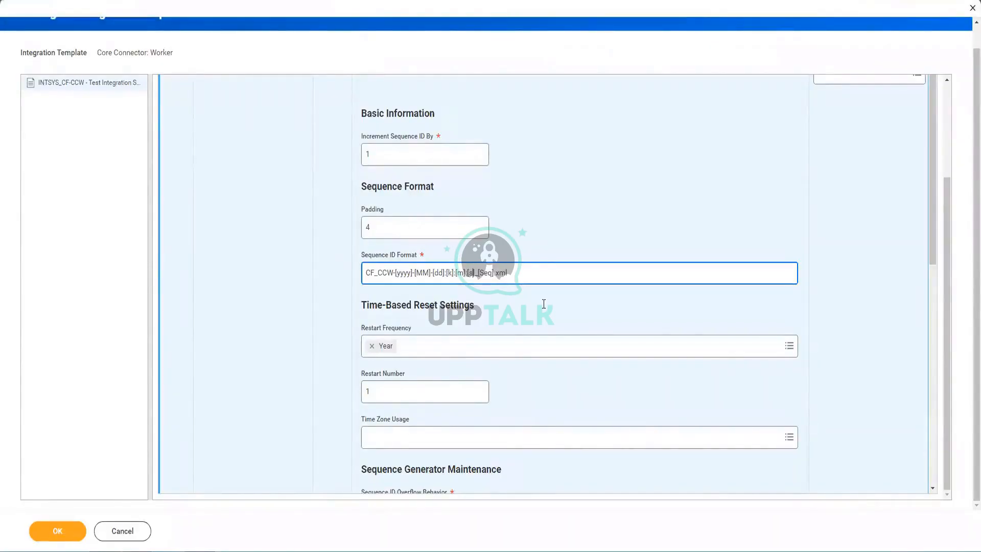
scroll(542, 303, down, 8)
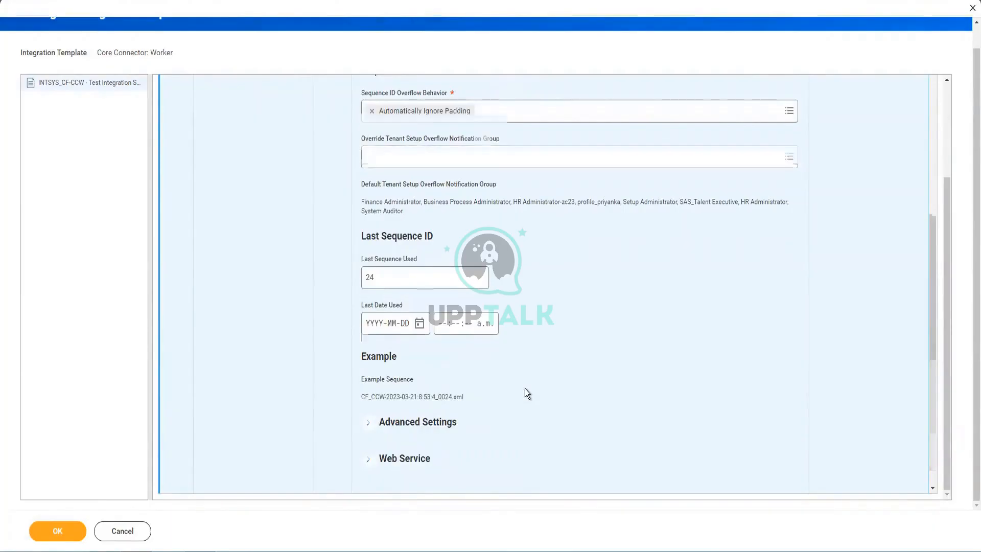
Replace the colon before [k] with an underscore in the Sequence ID Format, and examine the updated example sequence.
scroll(525, 388, up, 5)
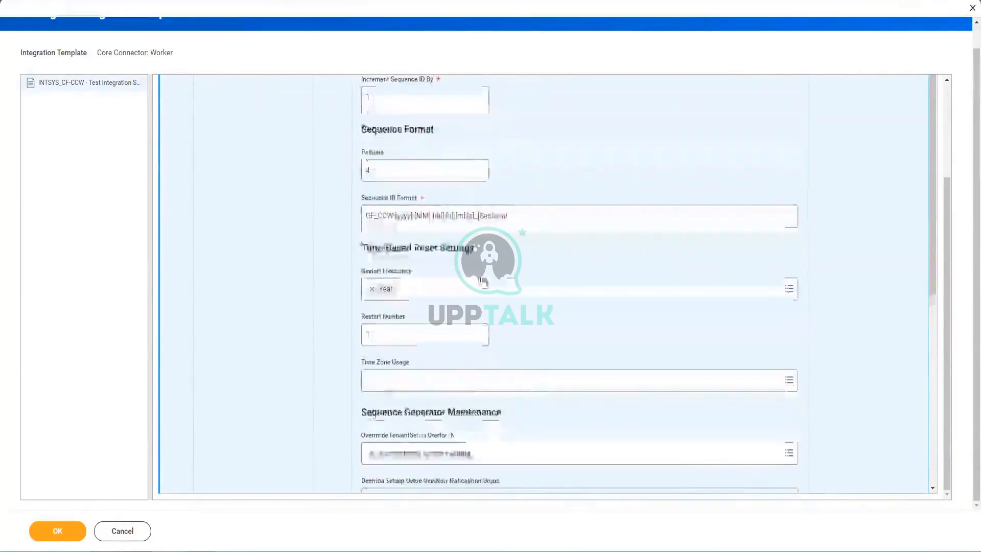
click(447, 216)
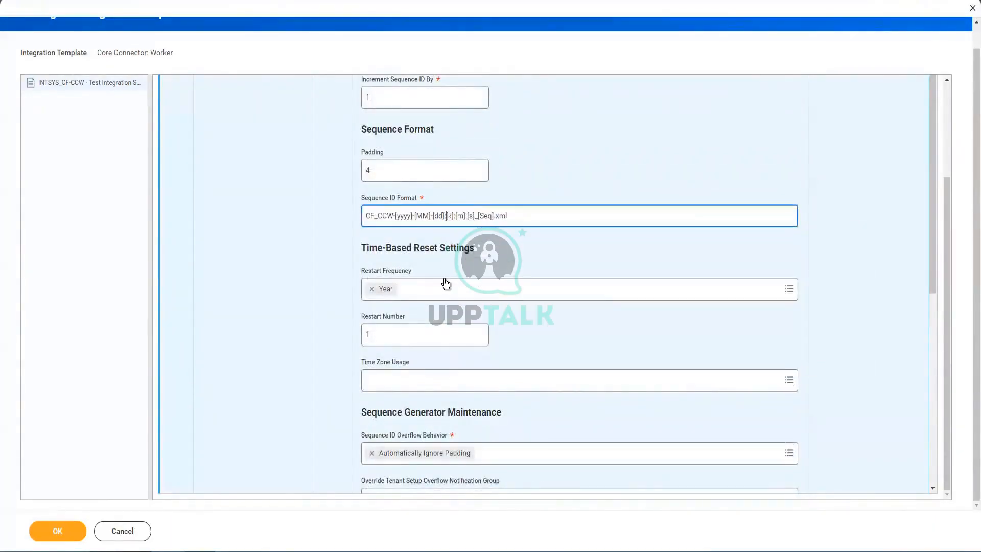
key(BackSpace)
text(_)
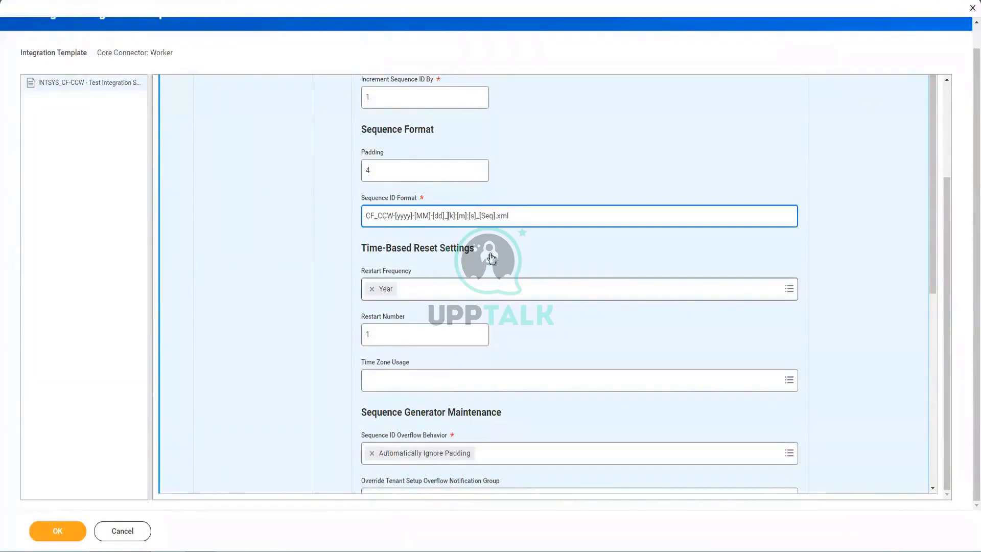
scroll(475, 230, down, 5)
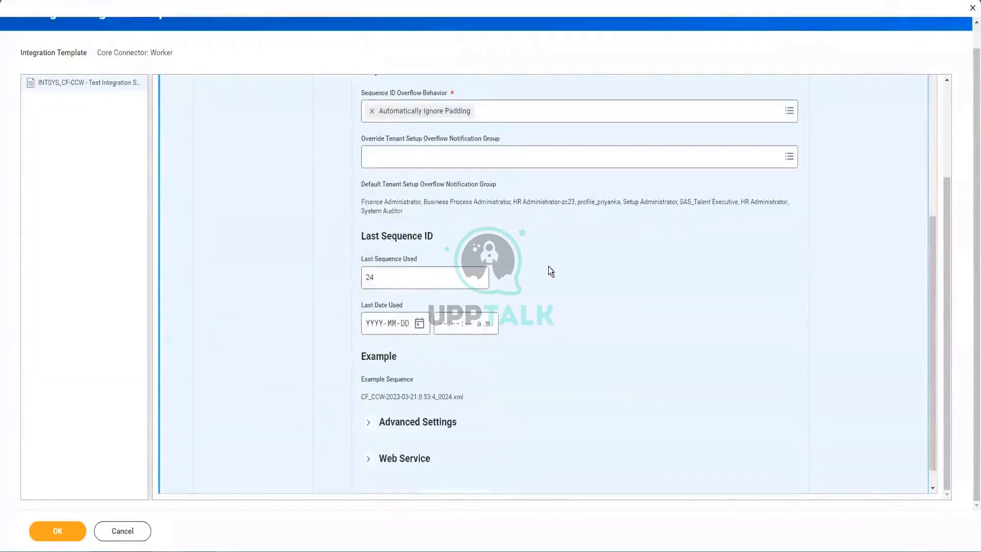
drag(520, 354, 503, 480)
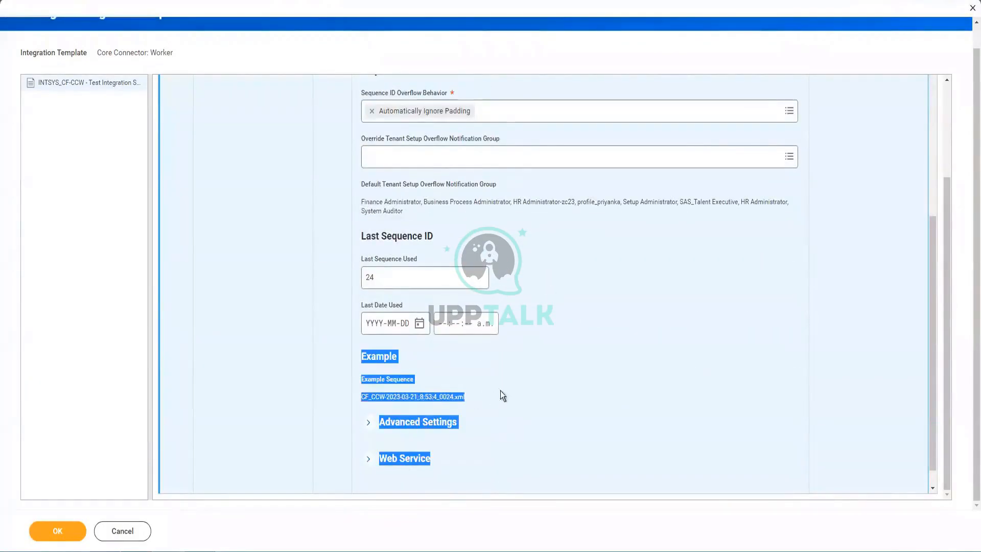
click(415, 401)
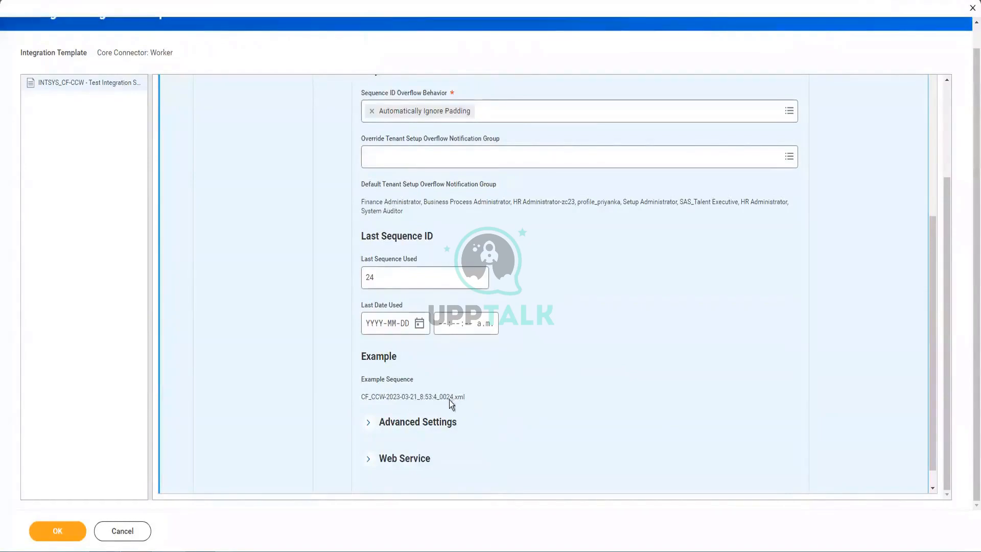
drag(452, 400, 440, 399)
Set the sequence format's Padding to 0 and check its effect on the example sequence.
scroll(562, 240, up, 8)
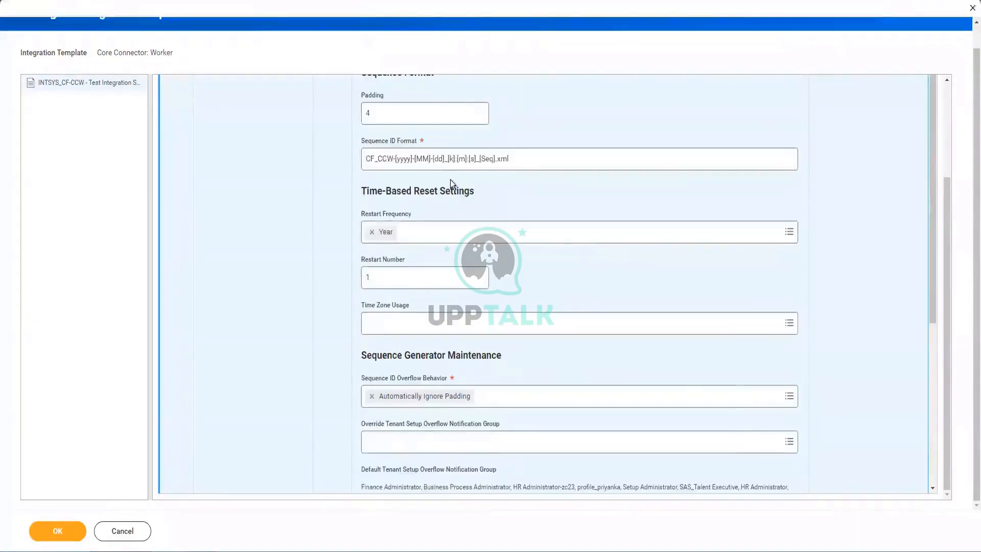
double_click(399, 229)
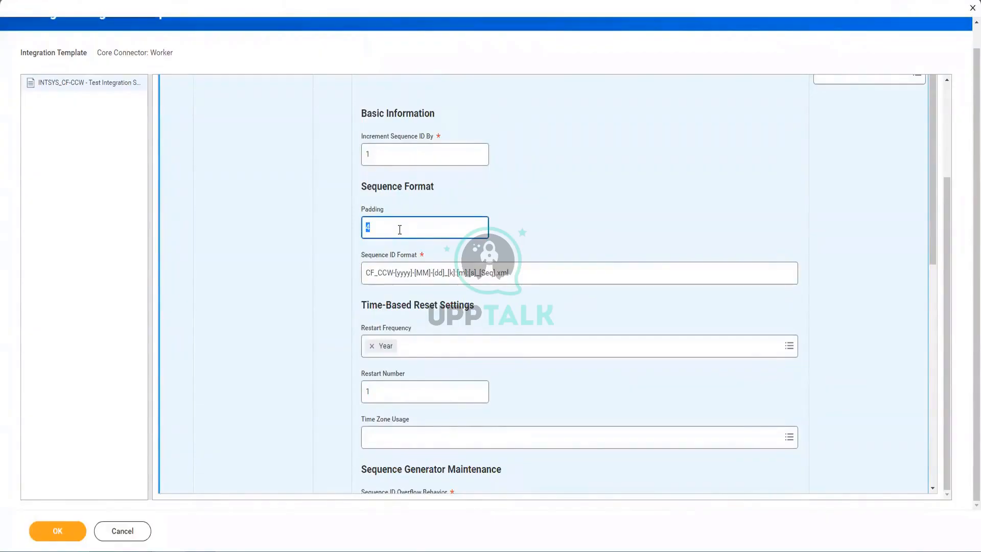
text(0)
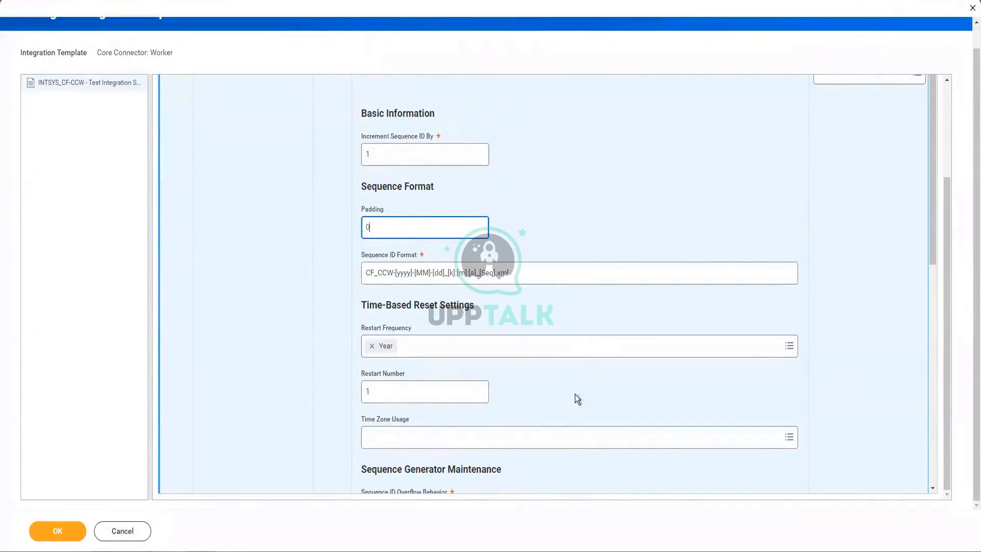
scroll(574, 394, down, 5)
scroll(498, 440, down, 1)
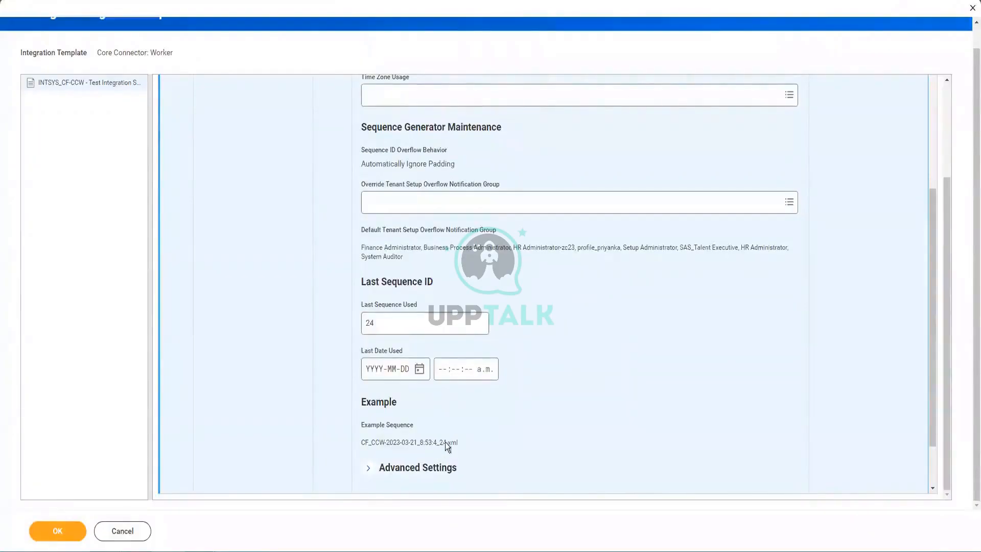
Set the sequence format's Padding to 10 and examine the leading zeros in the example sequence.
scroll(458, 238, up, 5)
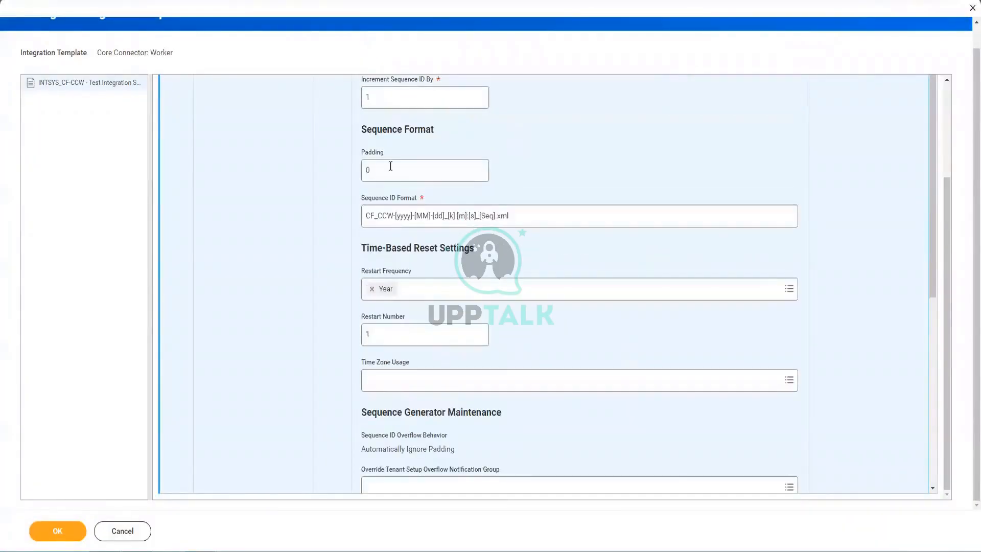
click(387, 177)
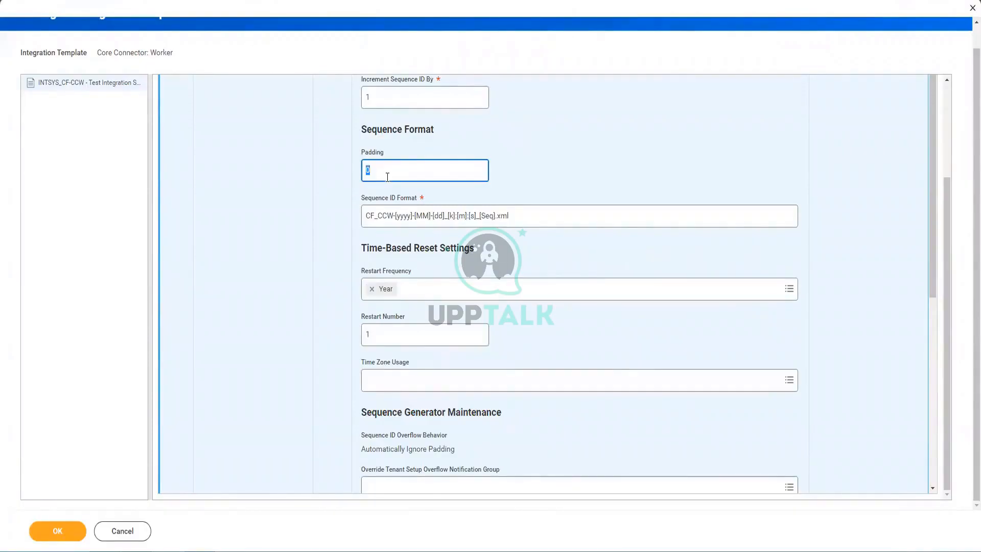
text(10)
click(560, 173)
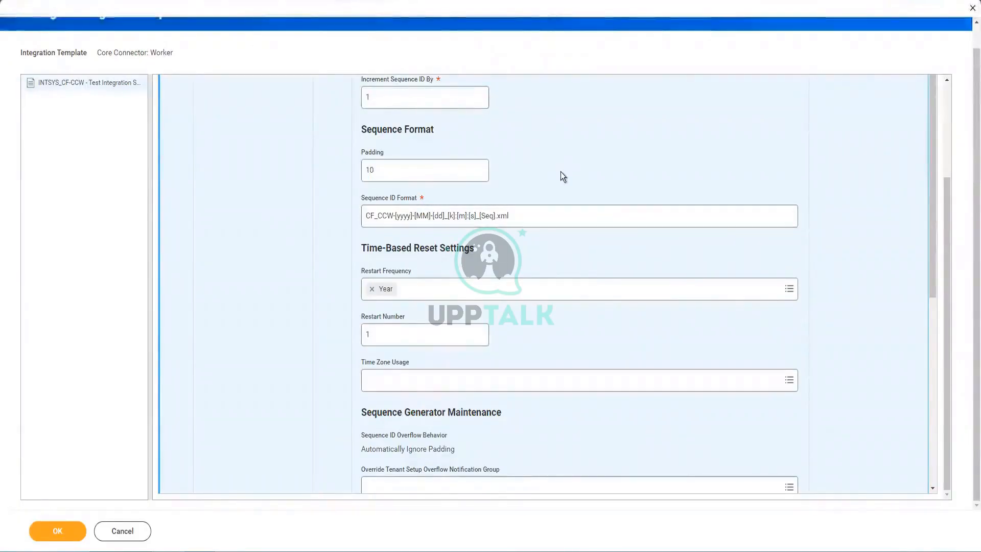
scroll(559, 172, down, 5)
scroll(472, 479, down, 3)
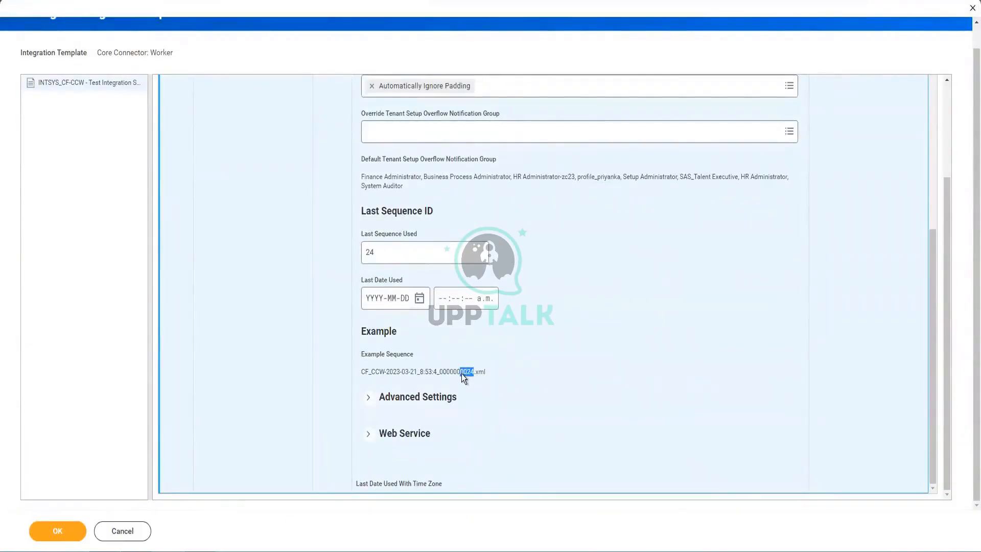
drag(451, 373, 443, 373)
Set the sequence format's Padding to 6 and check the resulting example sequence.
scroll(584, 335, up, 4)
scroll(449, 200, up, 3)
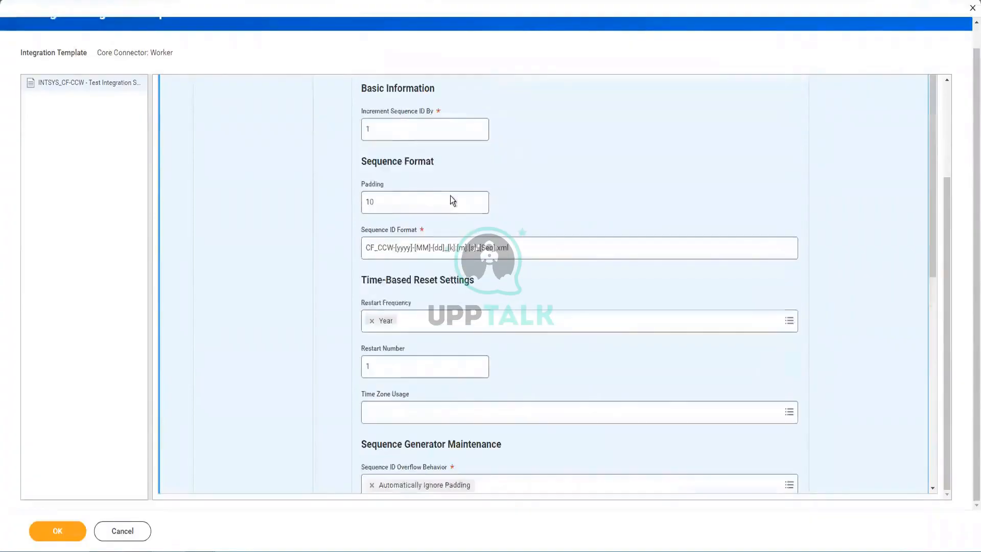
double_click(372, 207)
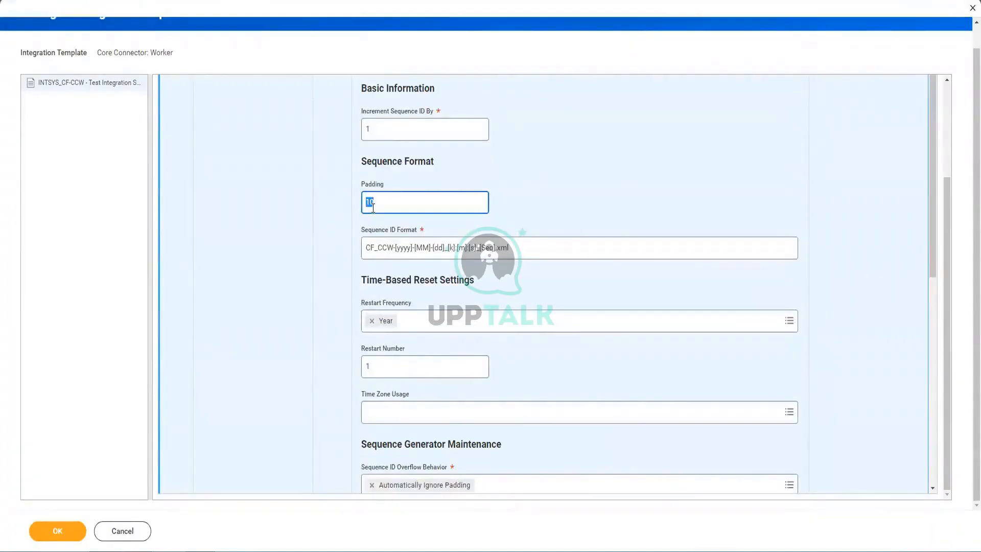
text(6)
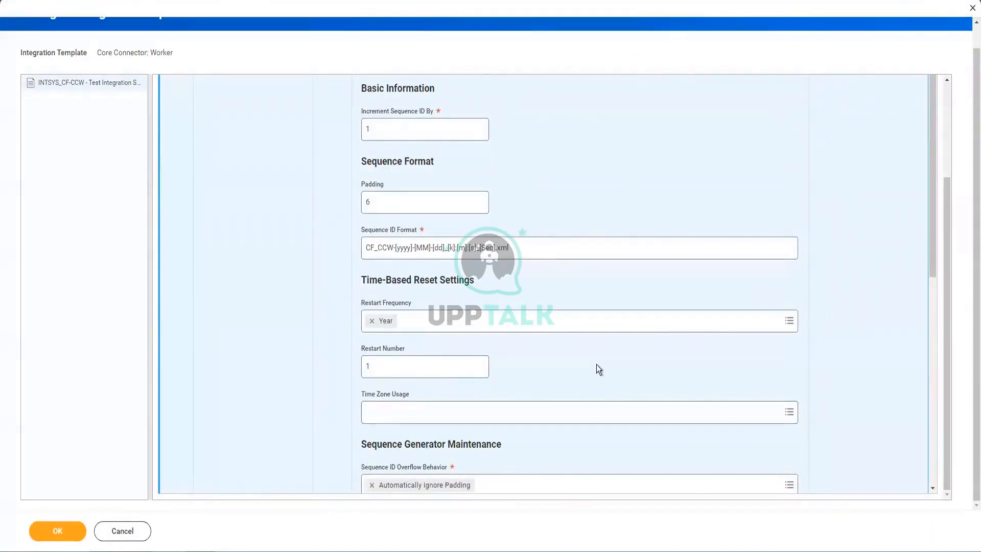
scroll(596, 364, down, 4)
scroll(540, 439, down, 3)
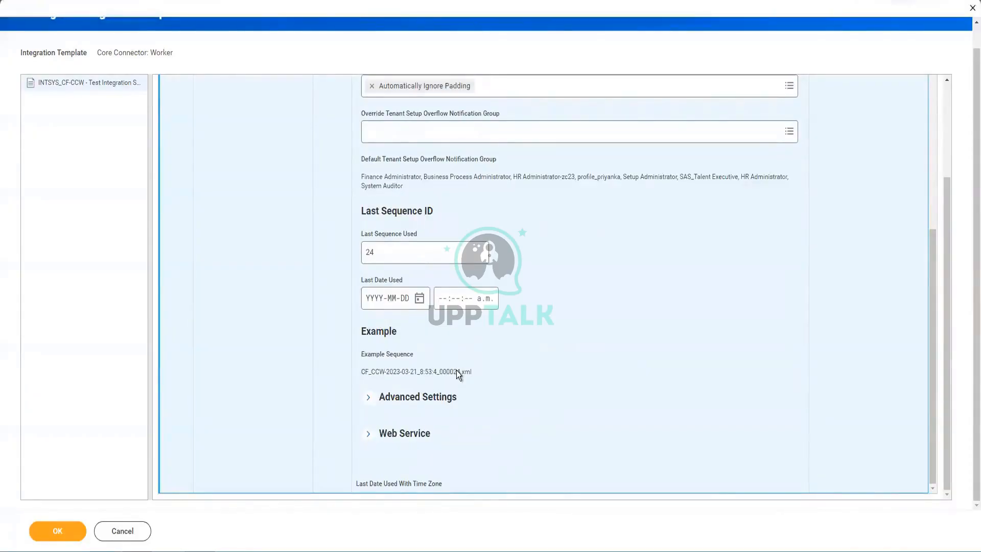
Reopen the integration system's sequence generator configuration, check the saved Workers Output Filename format, and cancel out of it.
scroll(534, 399, up, 3)
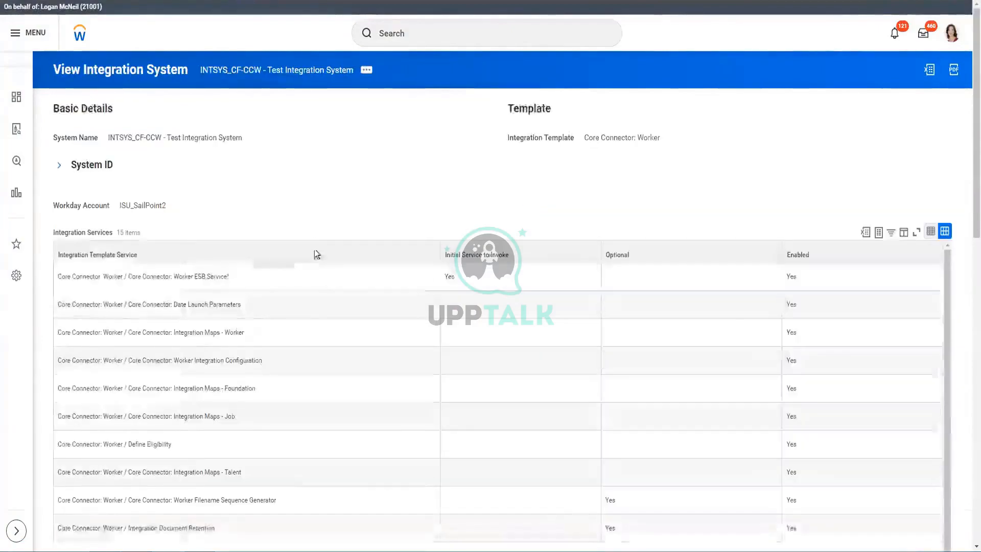
scroll(434, 158, down, 5)
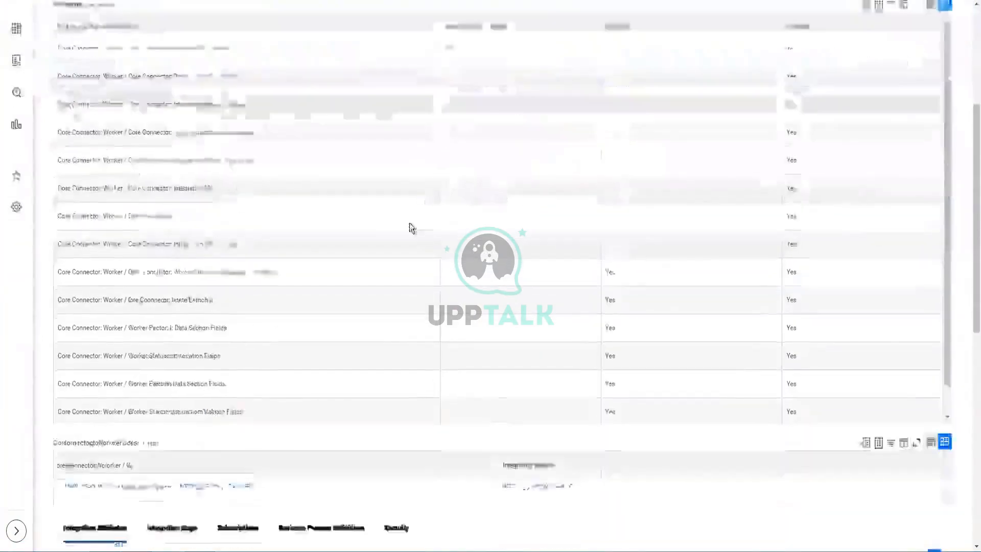
scroll(409, 223, up, 10)
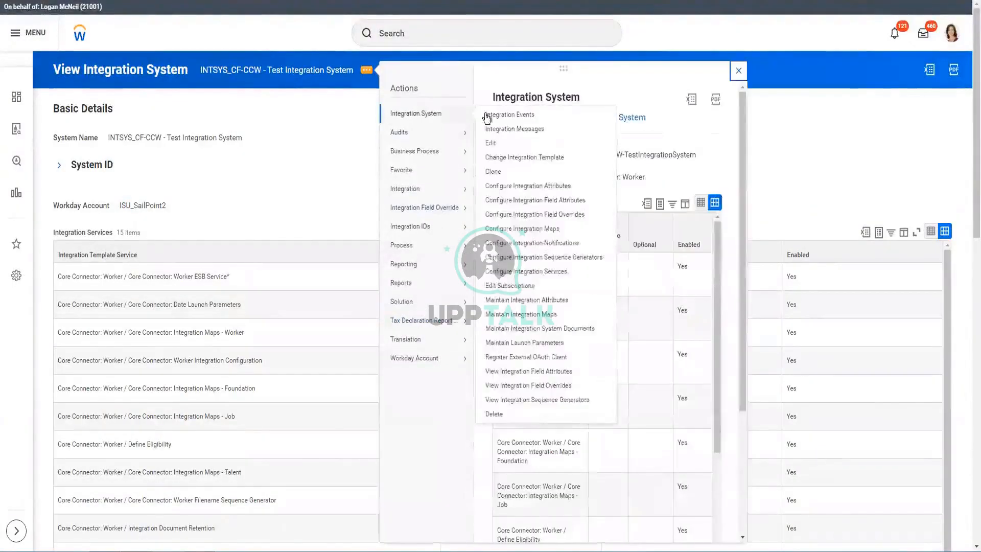
mouse_move(466, 124)
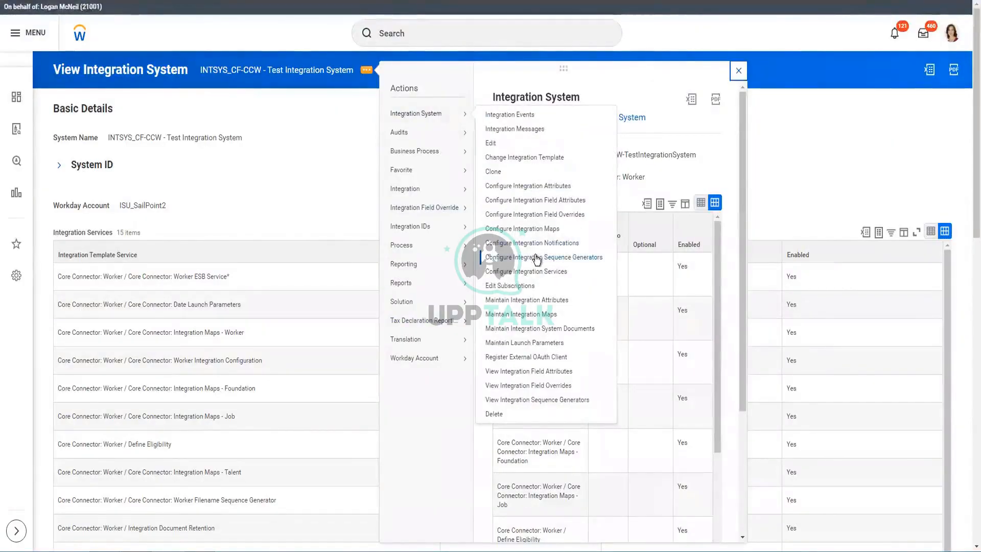
click(536, 258)
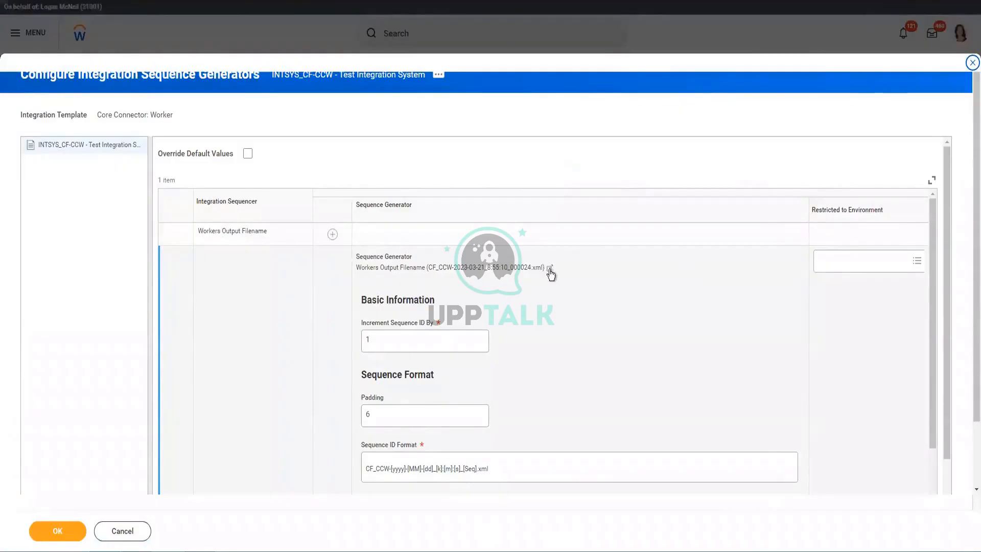
click(131, 536)
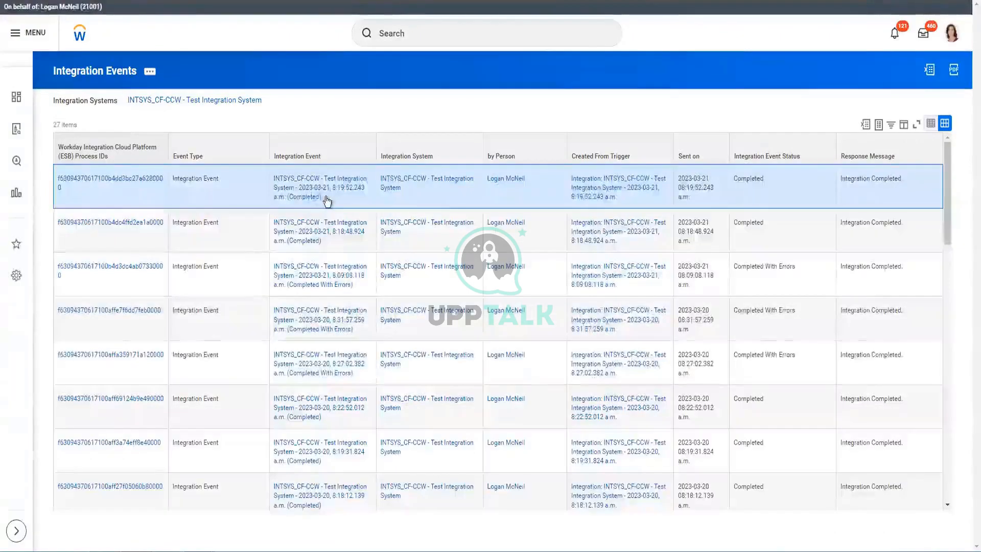
In the integration attributes configuration, remove the value entry for Use Transaction Log with Full File and save the attributes.
mouse_move(327, 201)
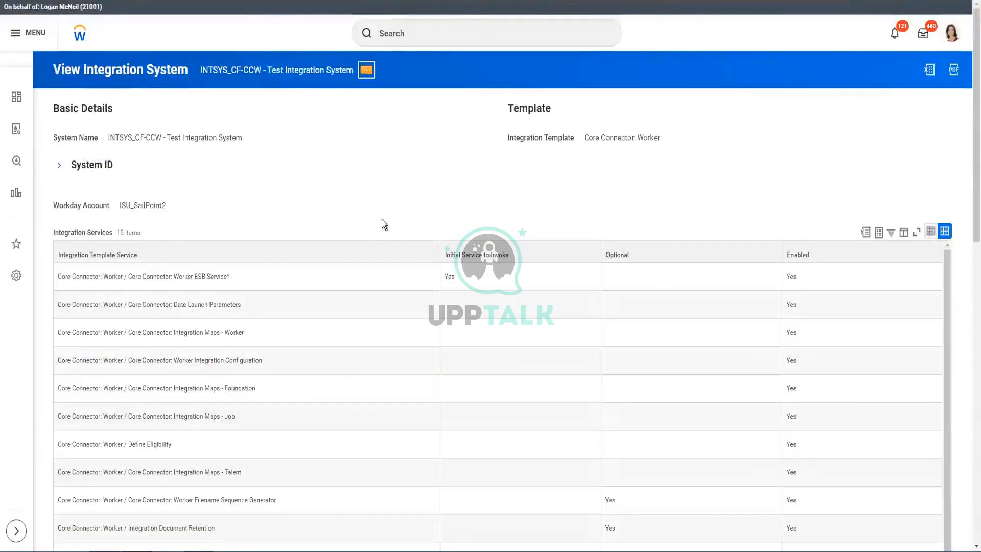
click(366, 70)
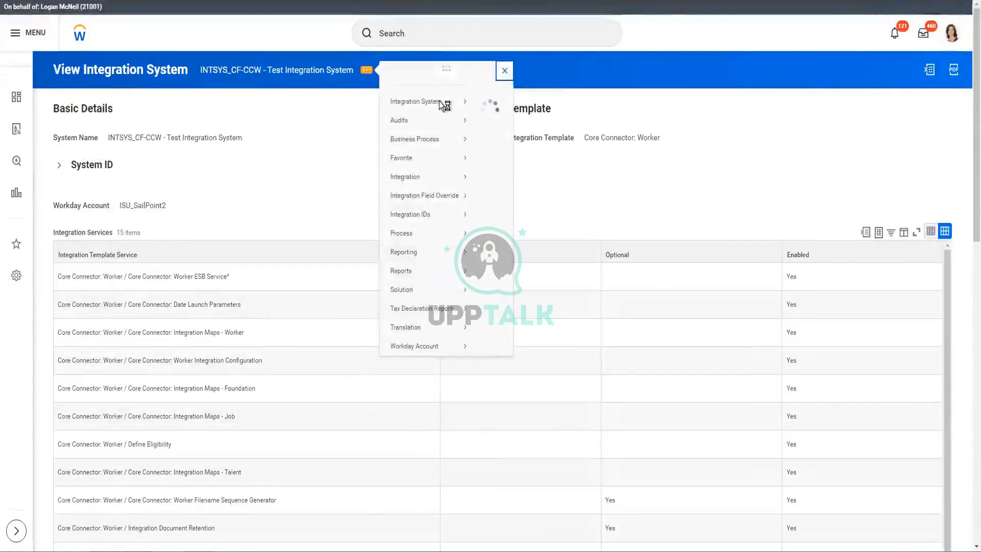
mouse_move(441, 110)
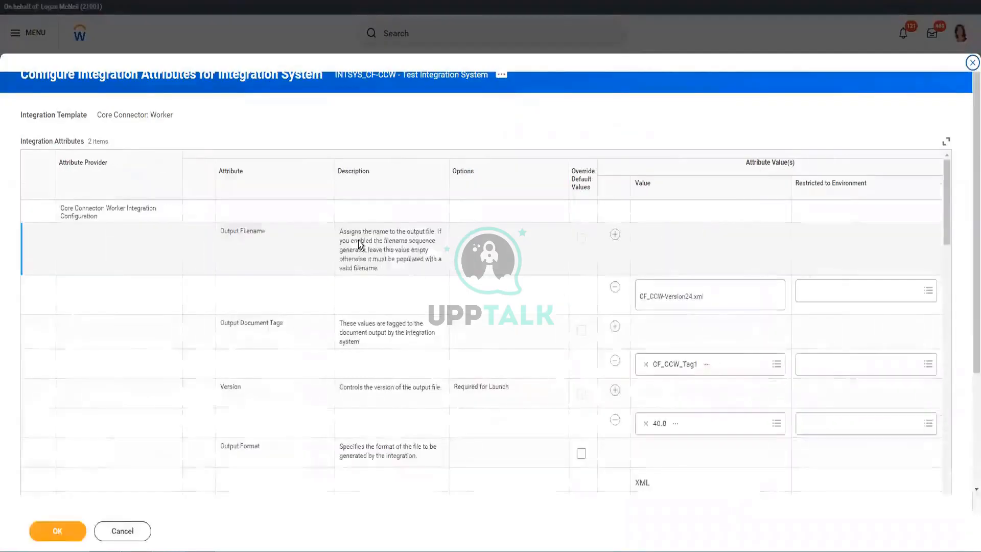
scroll(357, 240, down, 2)
scroll(357, 240, down, 10)
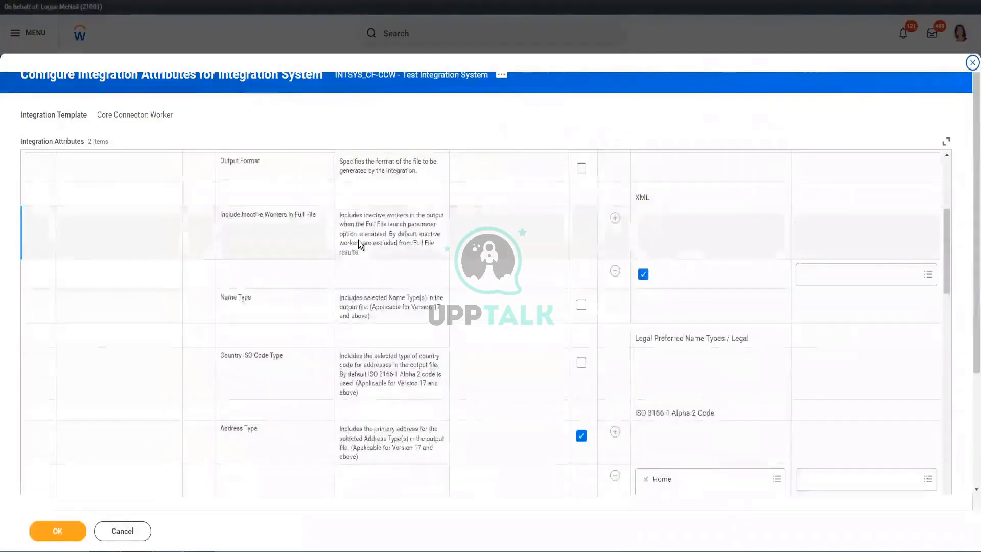
scroll(359, 244, down, 6)
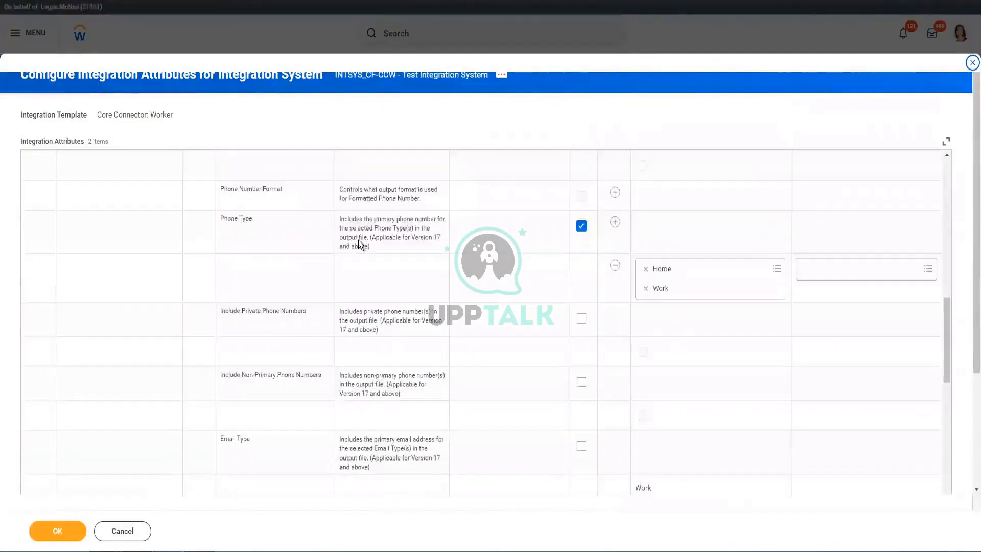
scroll(359, 244, down, 7)
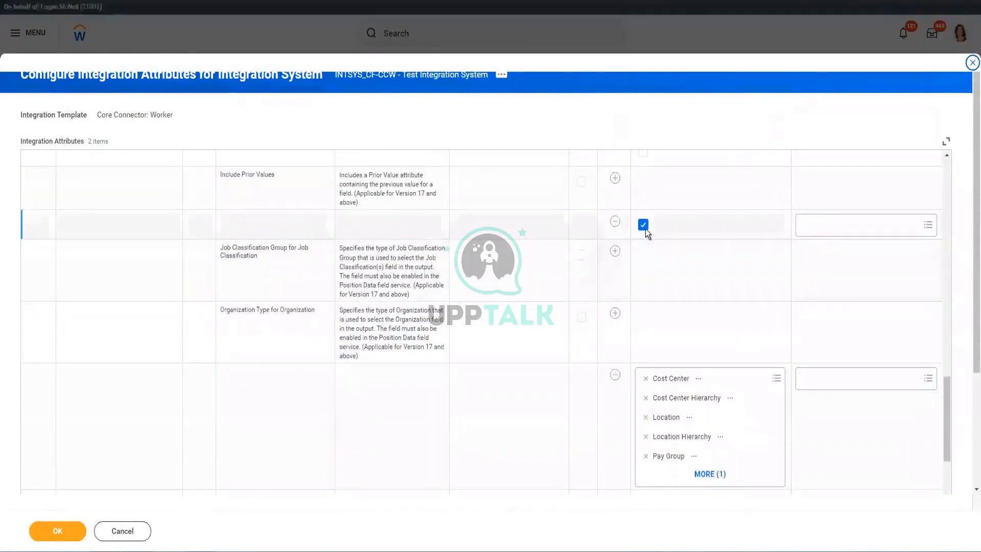
scroll(485, 262, down, 6)
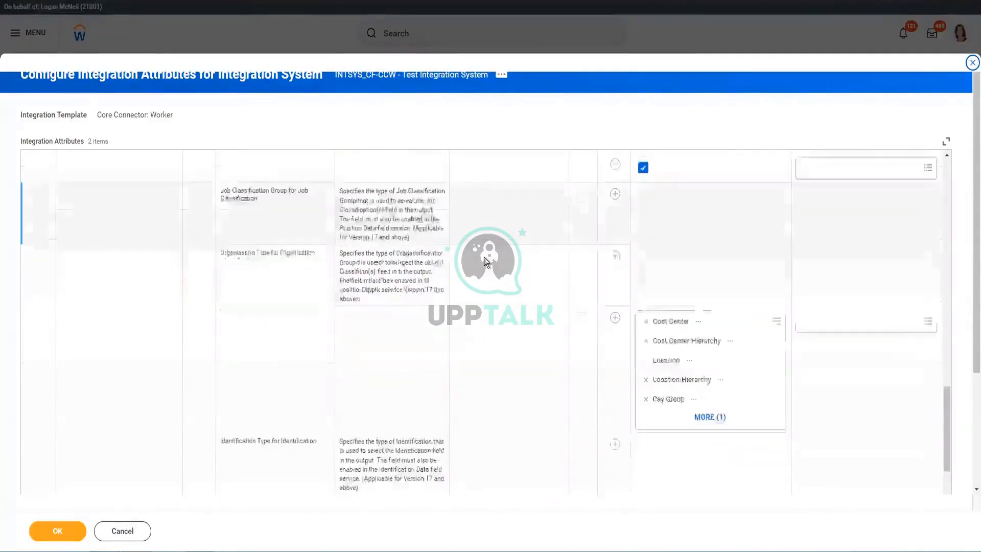
scroll(485, 262, down, 15)
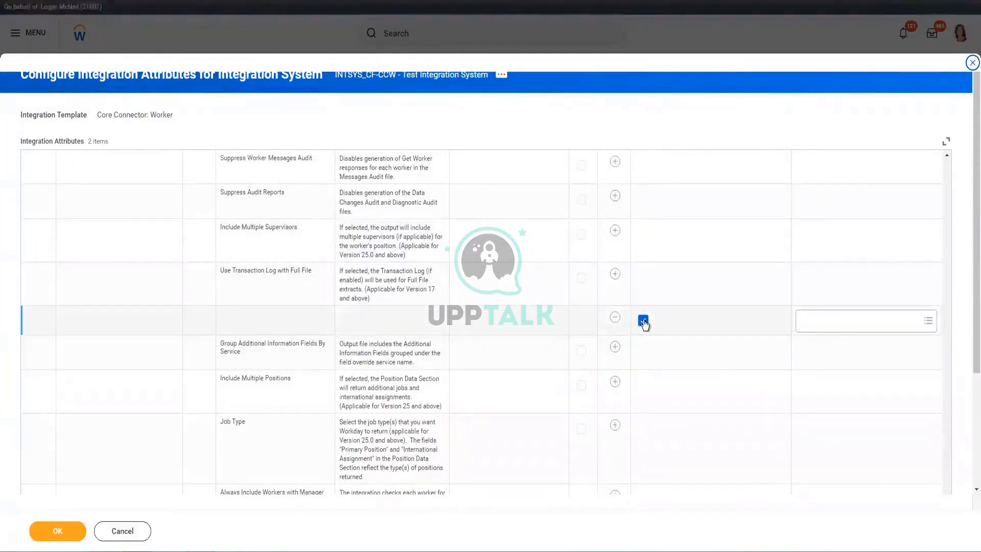
click(818, 327)
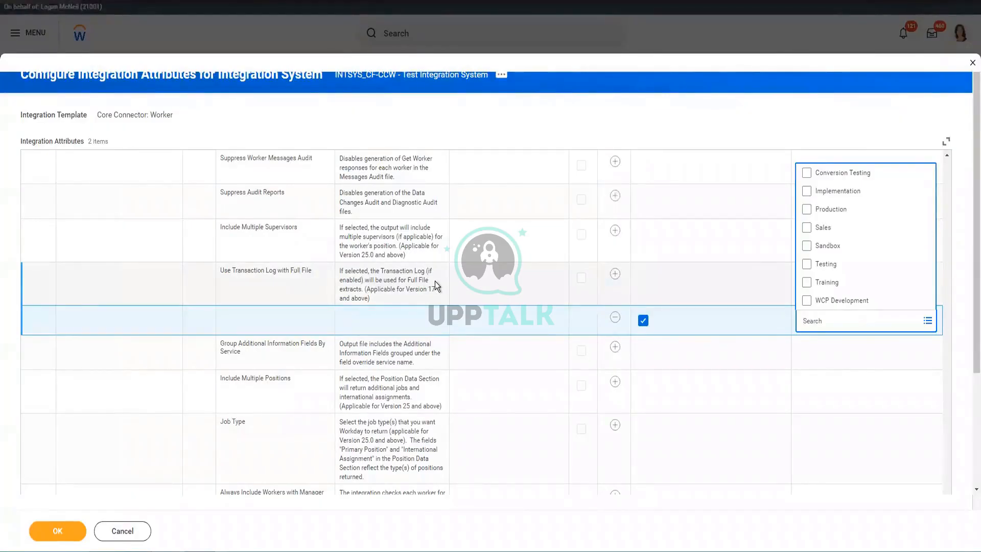
click(615, 318)
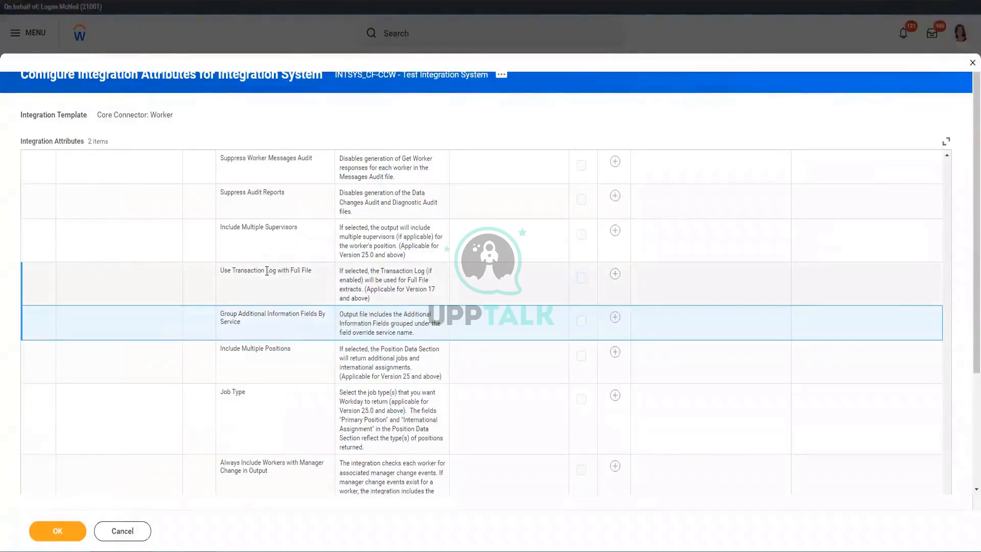
scroll(256, 453, down, 5)
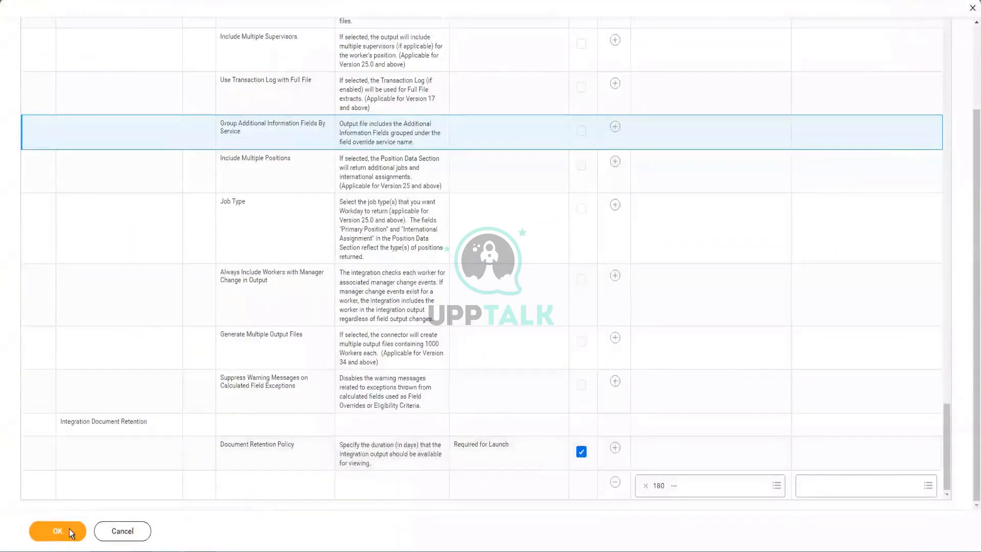
click(69, 532)
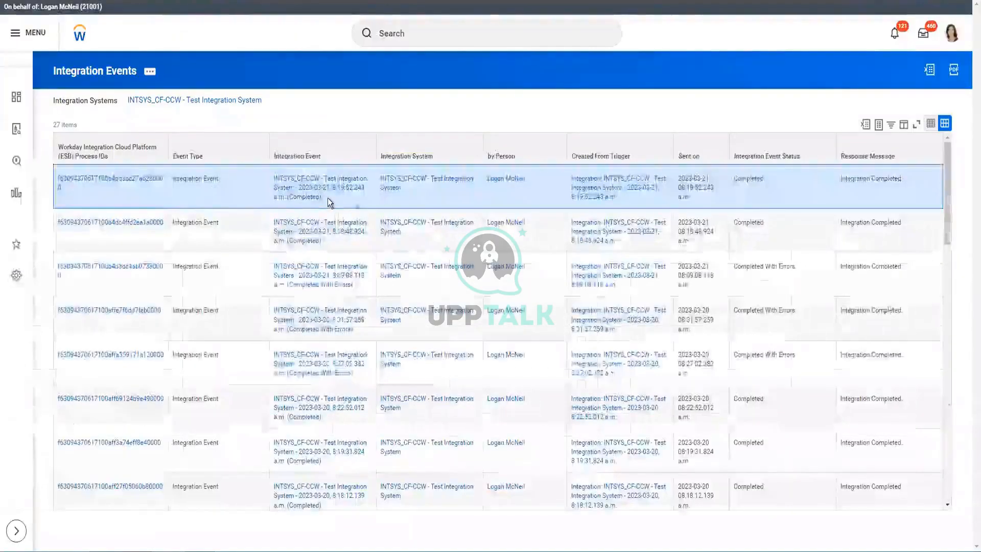
Start a relaunch of the most recent completed integration event for INTSYS_CF-CCW - Test Integration System.
mouse_move(328, 201)
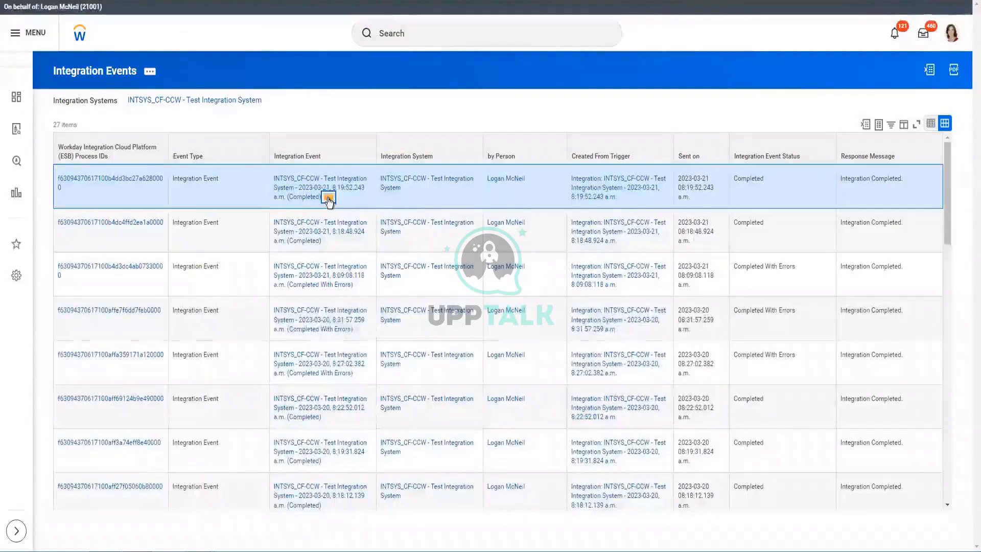
click(329, 199)
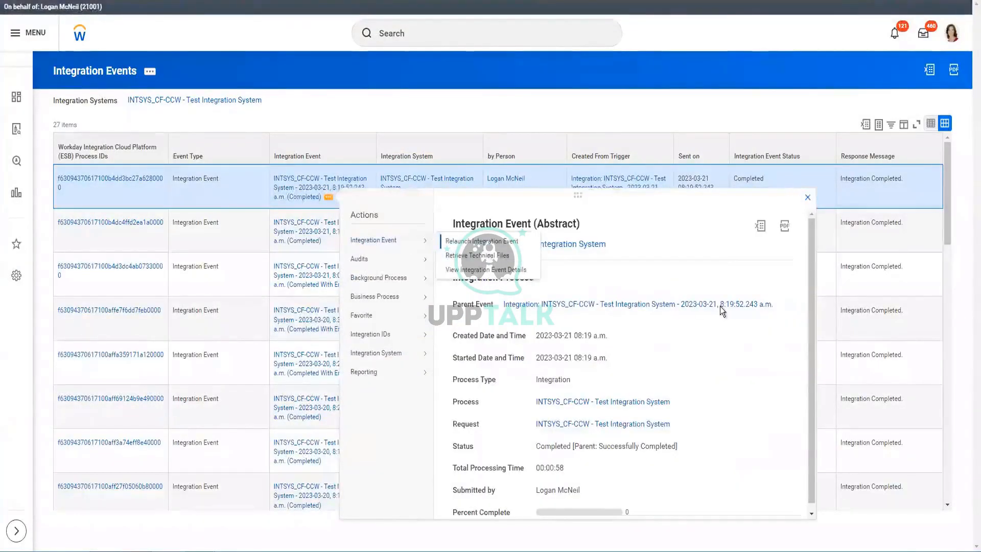
click(806, 197)
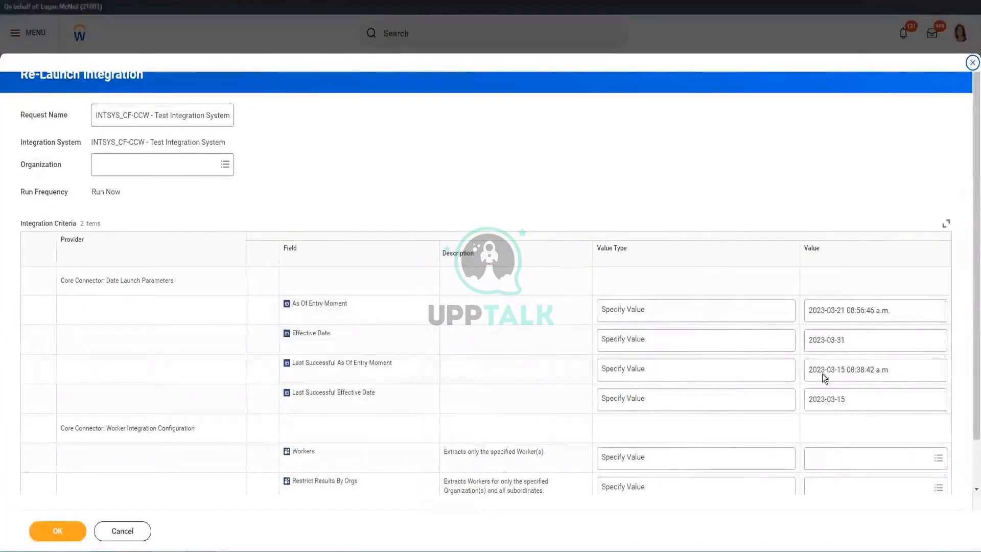
click(813, 317)
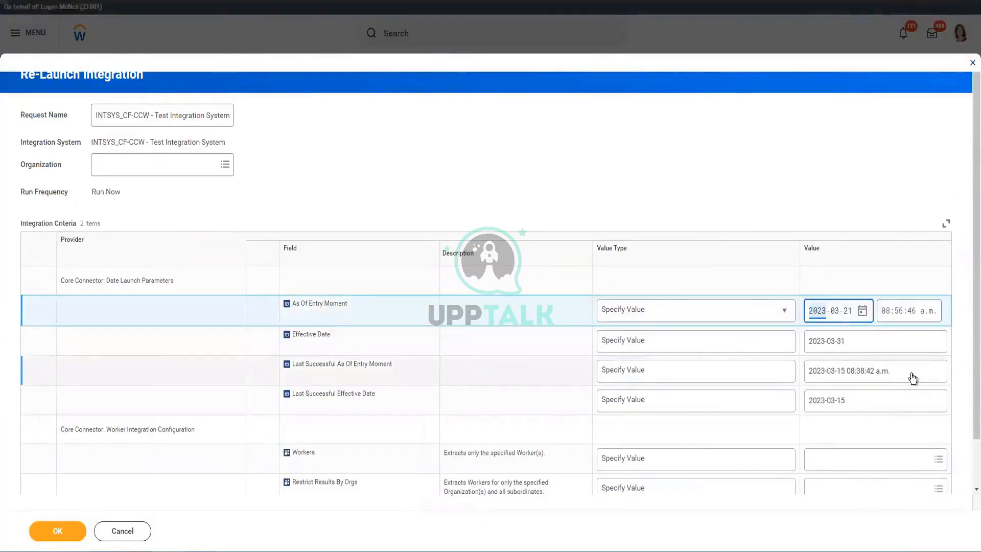
text(2022-01)
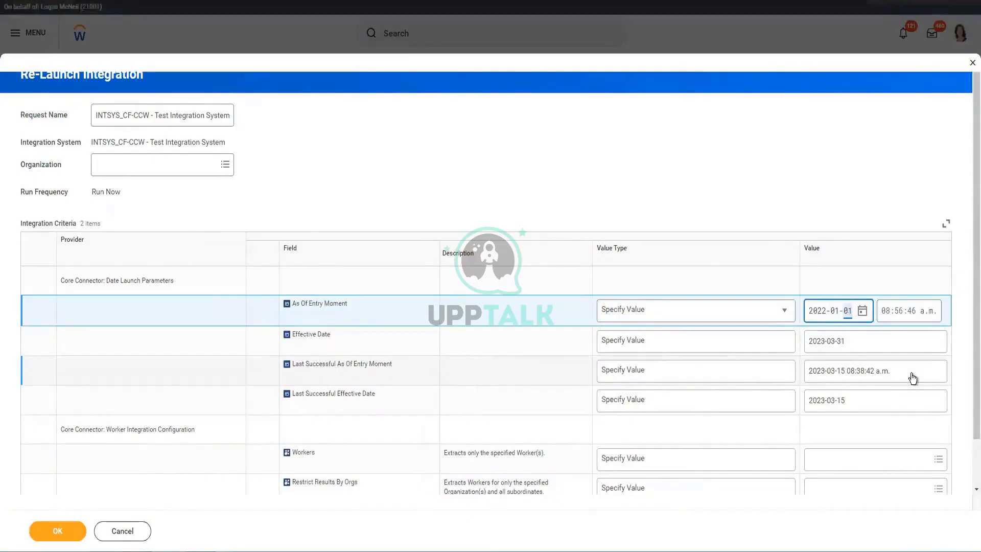
key(Tab)
key(Tab)
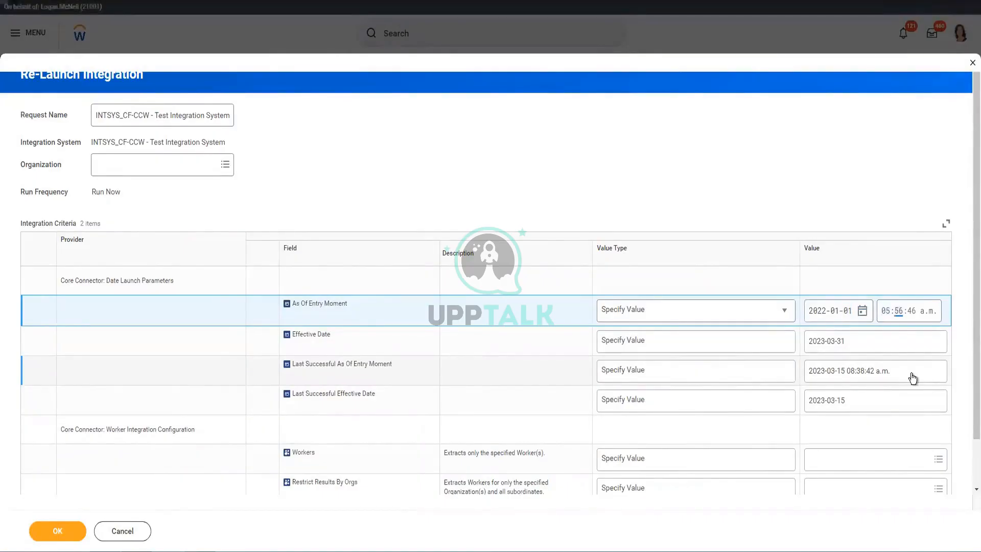
key(Left)
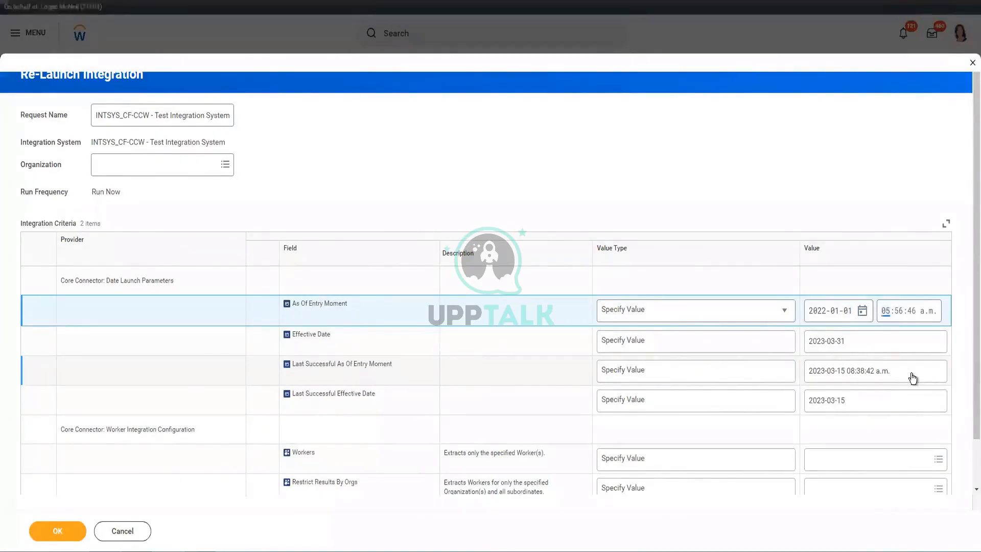
text(12:00)
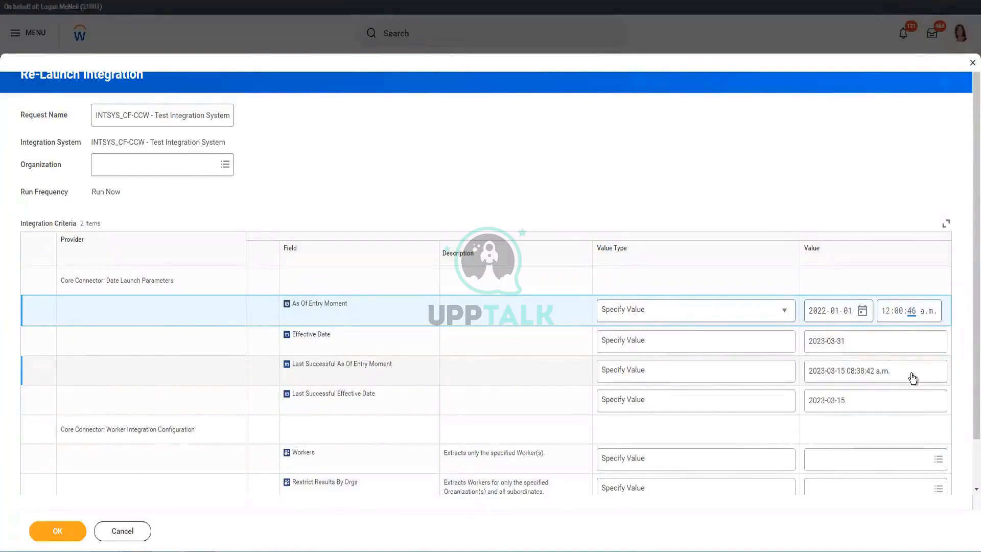
text(:41)
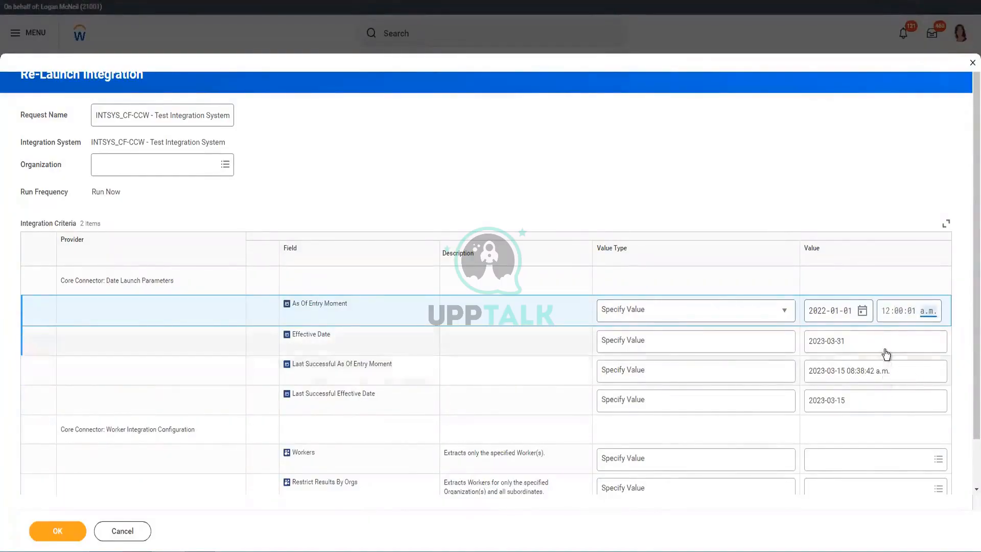
click(884, 350)
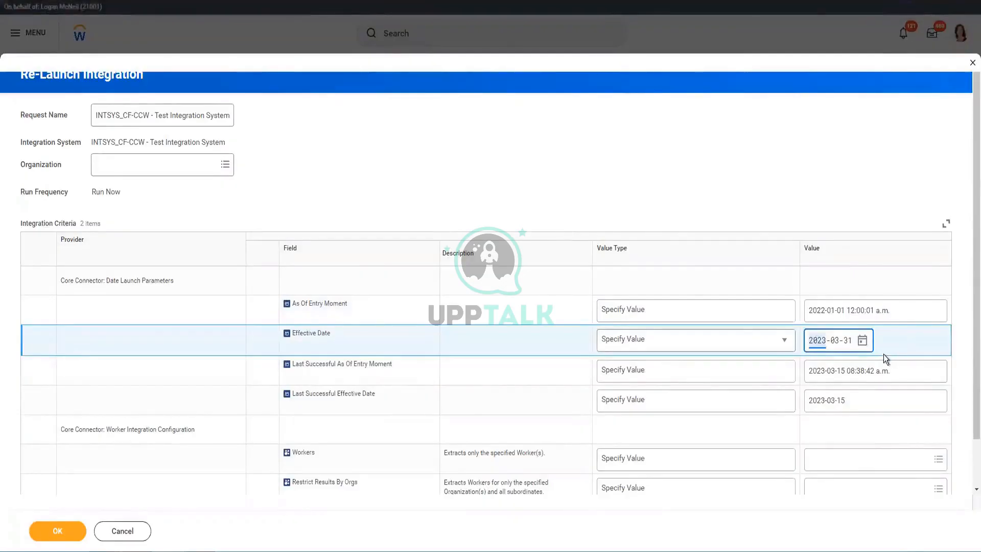
Change As Of Entry Moment's value type to Determine Value at Runtime and choose Current Moment (DateTime) as its value.
click(809, 315)
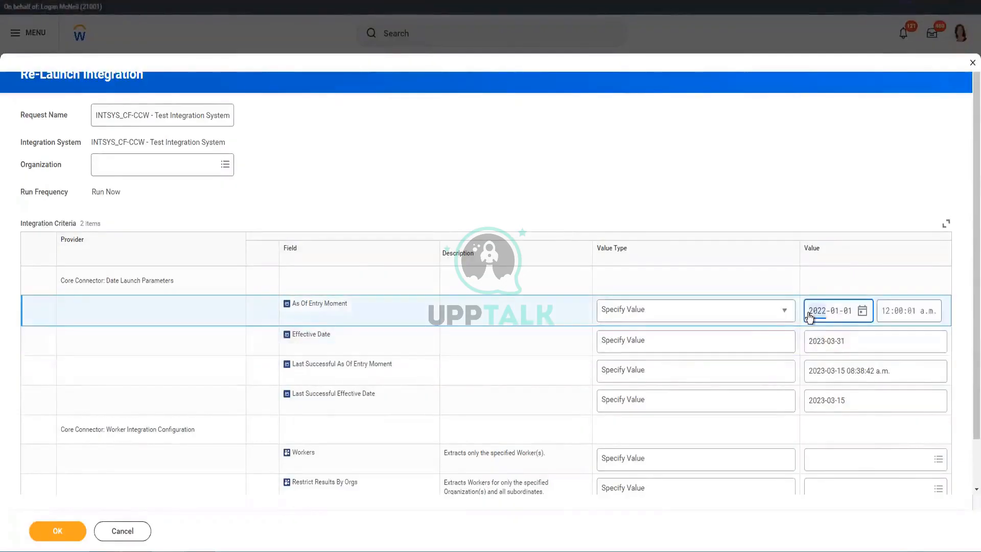
click(695, 305)
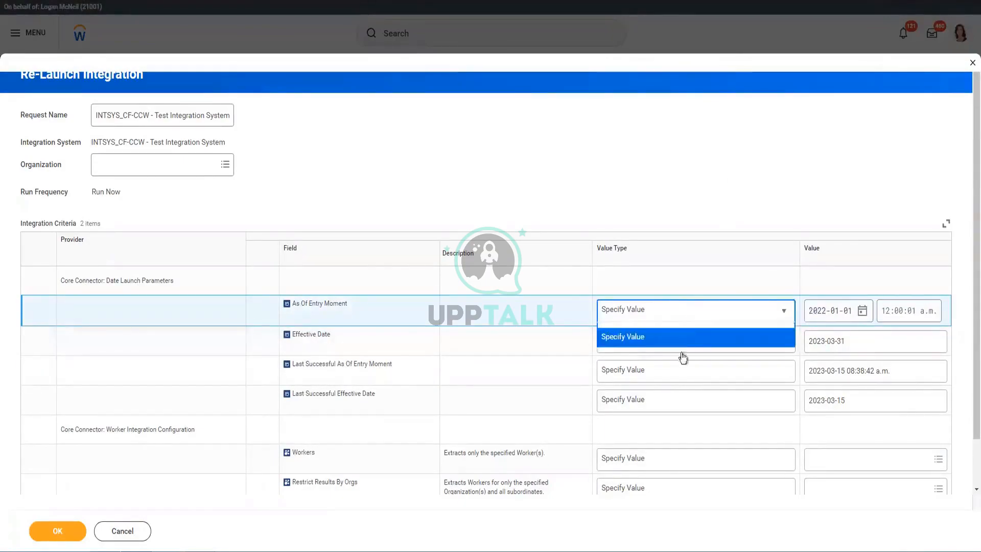
click(636, 344)
click(635, 319)
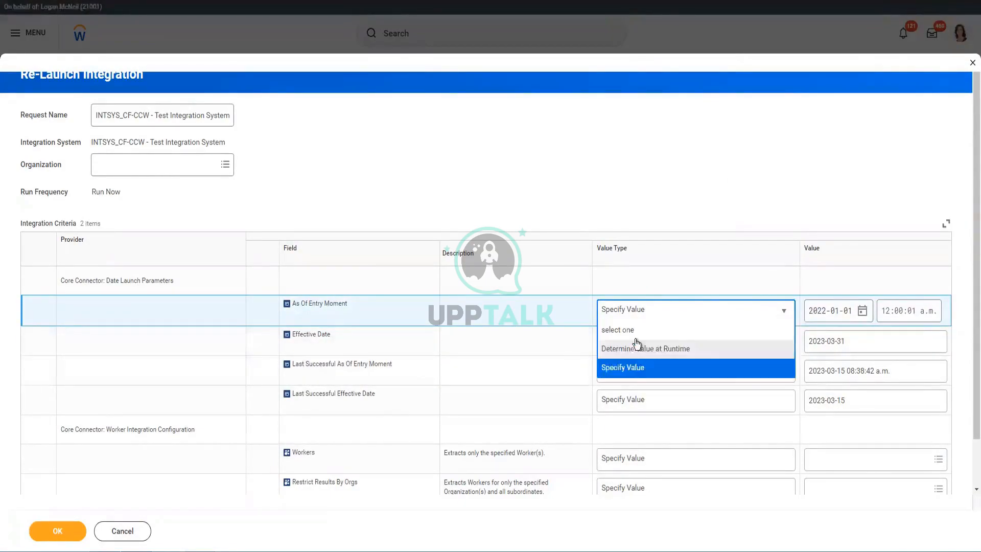
click(636, 348)
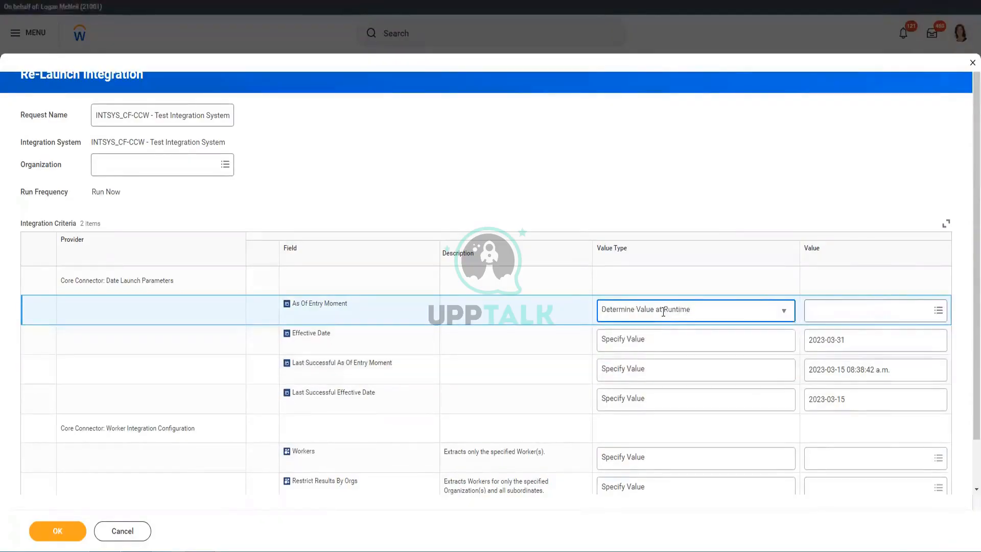
click(843, 312)
text(cur)
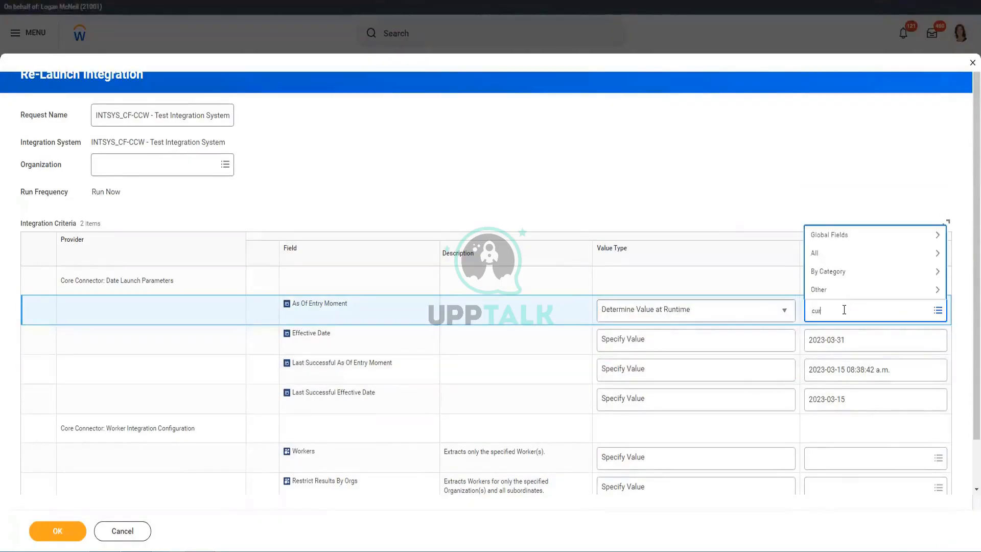
text(rent moment)
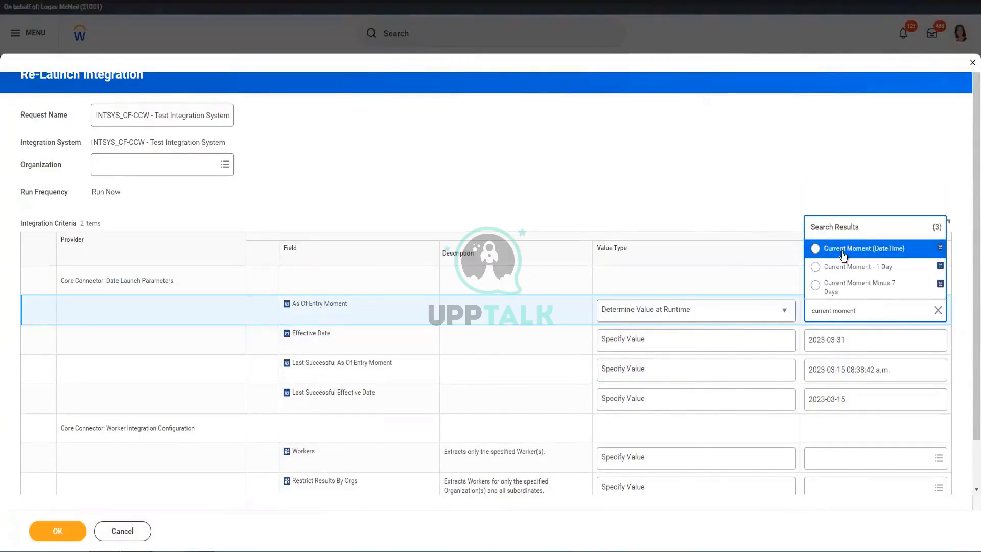
click(843, 249)
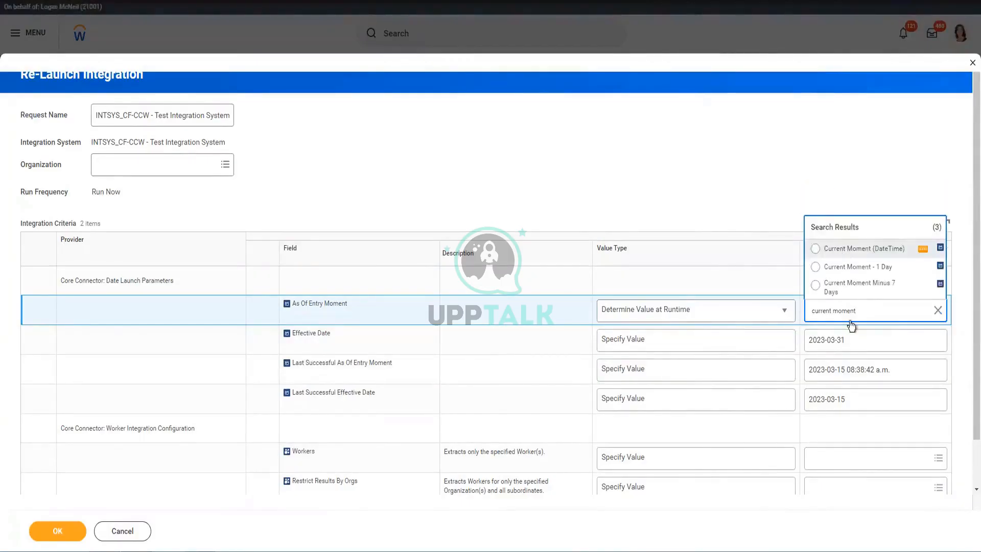
click(813, 382)
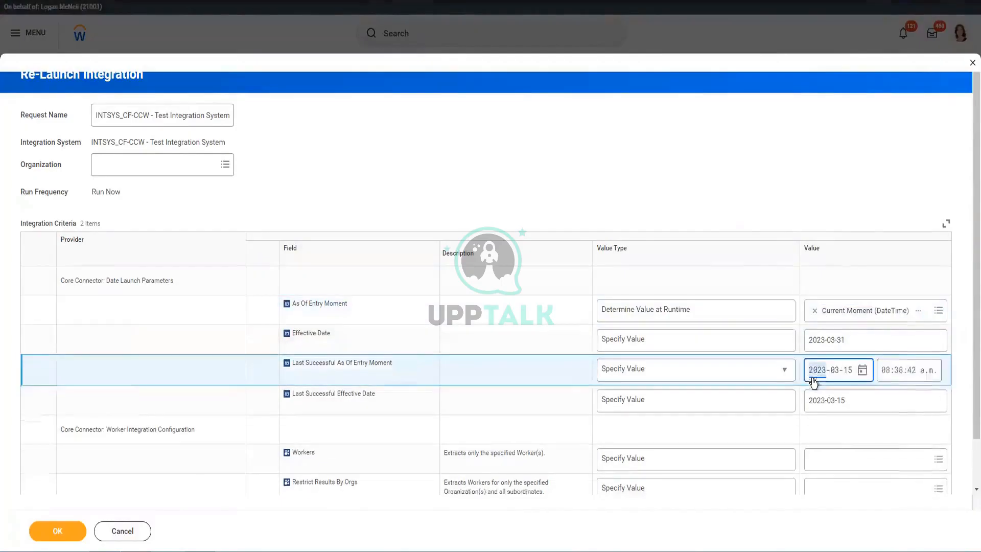
text(2022-)
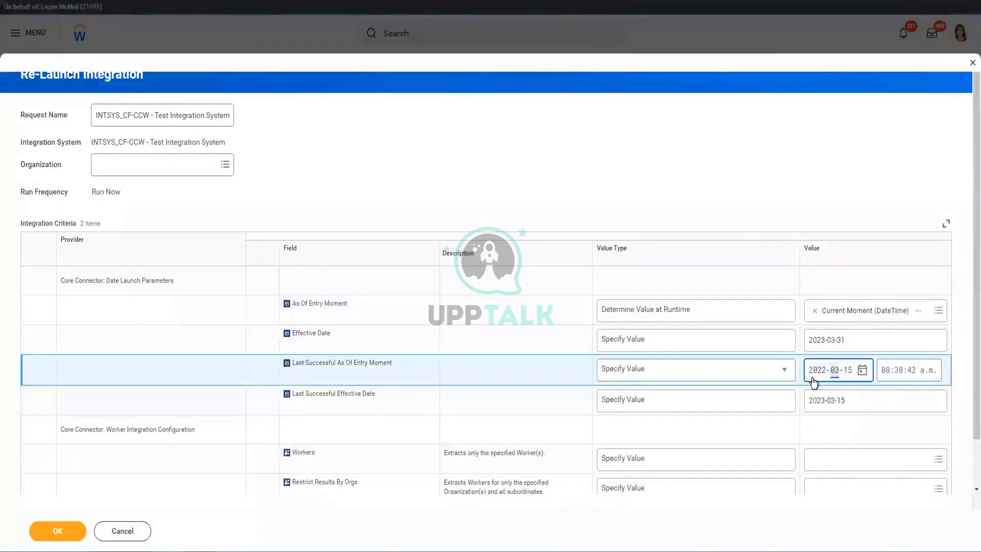
text(01)
key(Tab)
key(Tab)
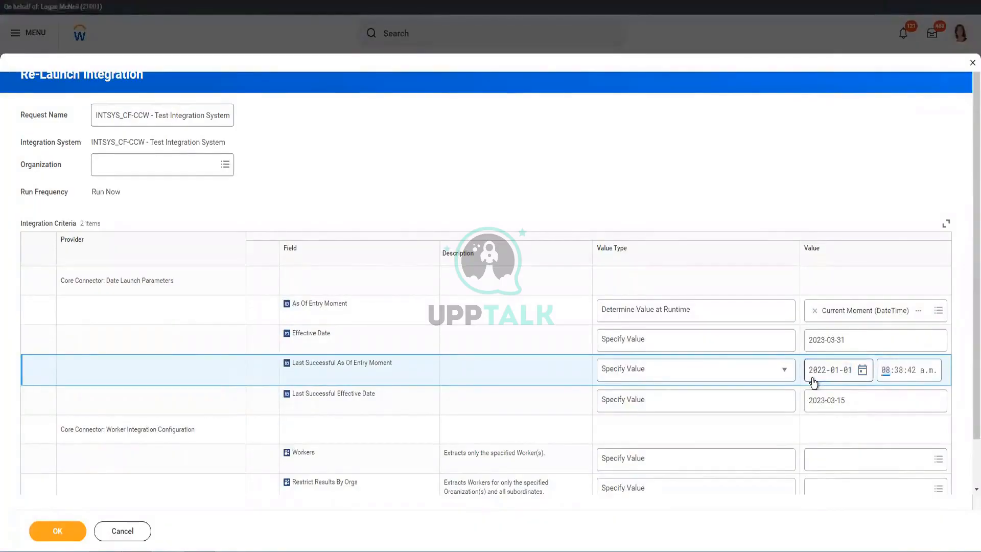
text(12:00:01)
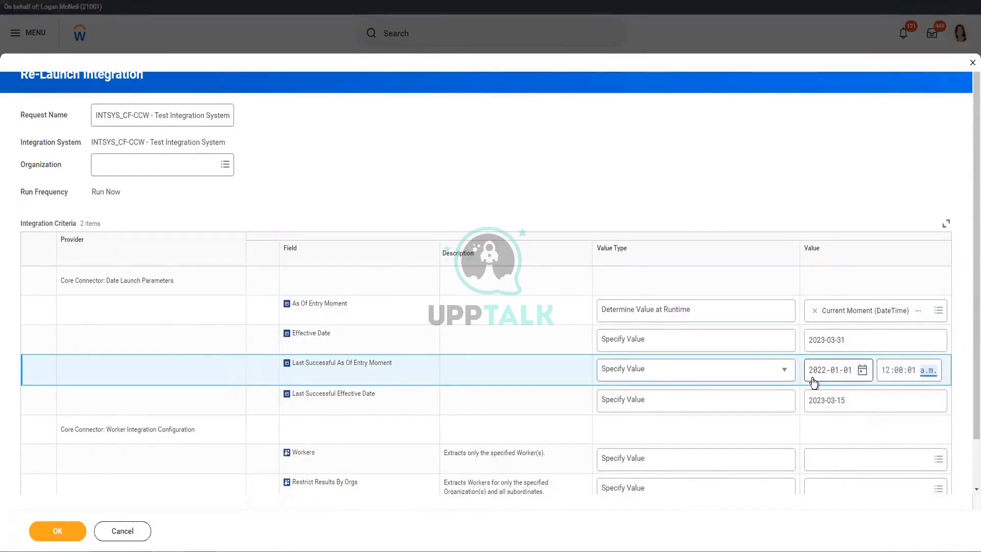
Set the Last Successful Effective Date launch parameter to 2022-01-01.
click(858, 404)
text(2)
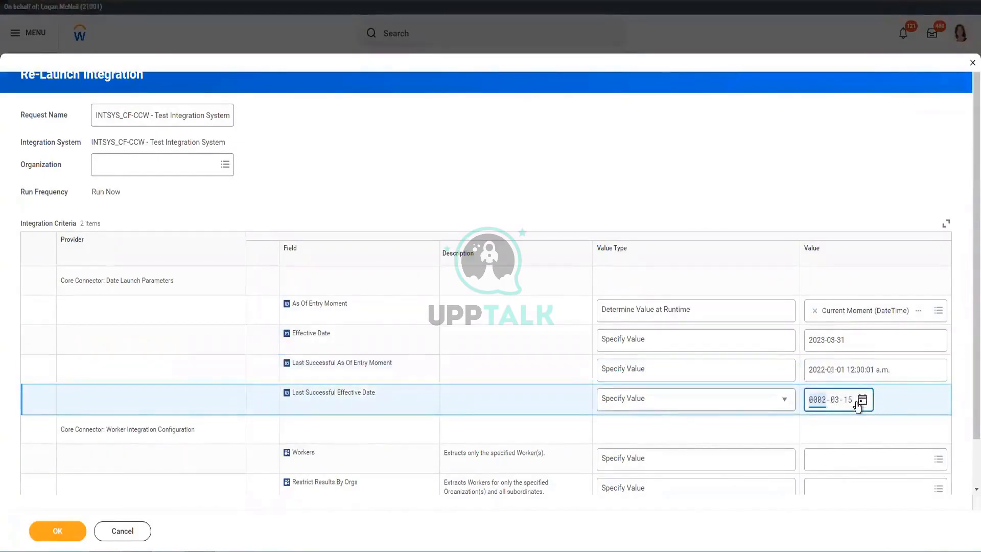
text(022-01-01)
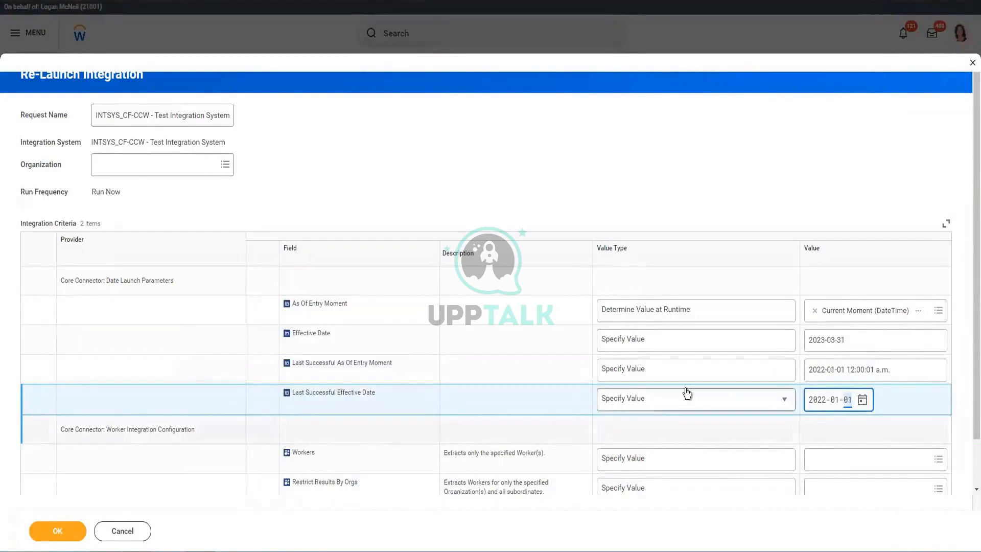
Add three workers, each searched by full name, to the Workers launch parameter.
scroll(812, 445, down, 1)
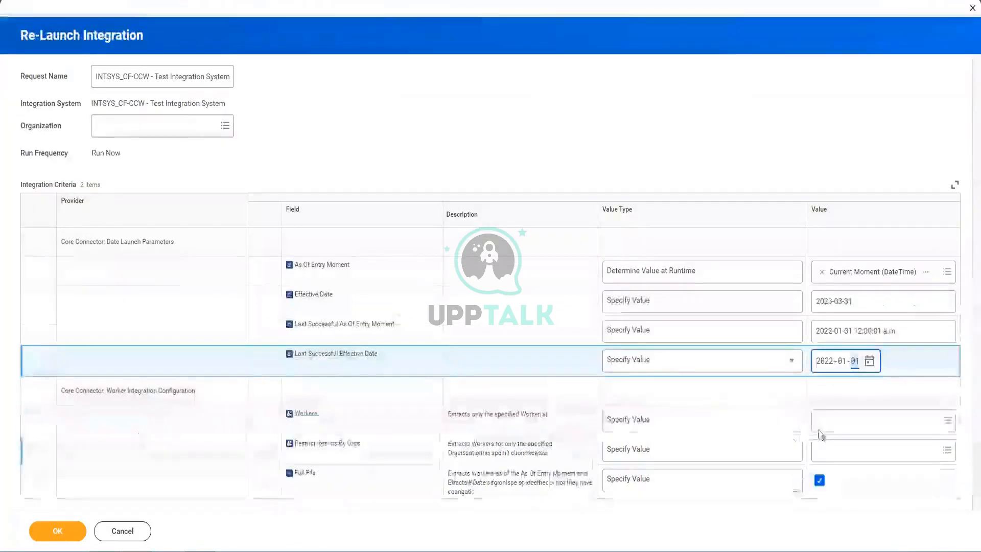
click(877, 418)
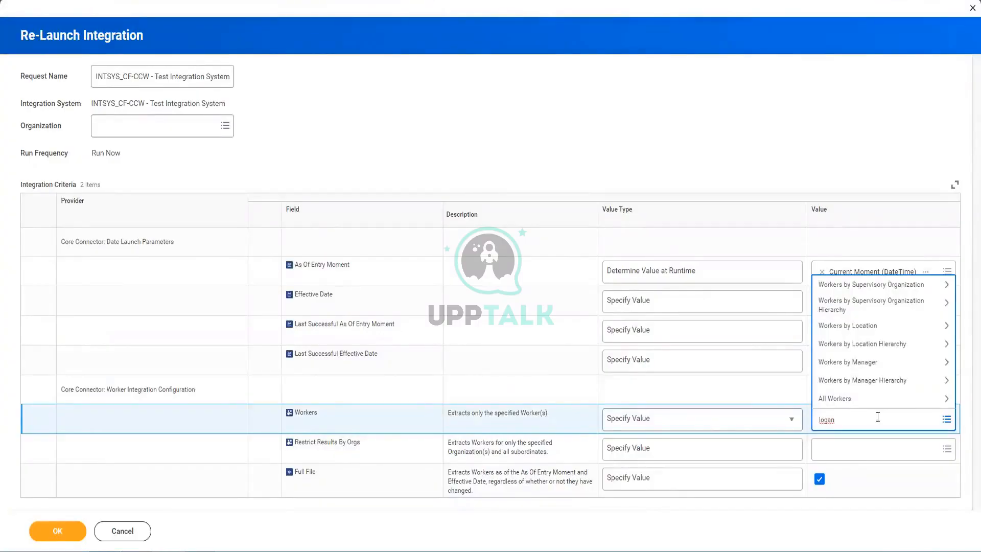
text(logan mc)
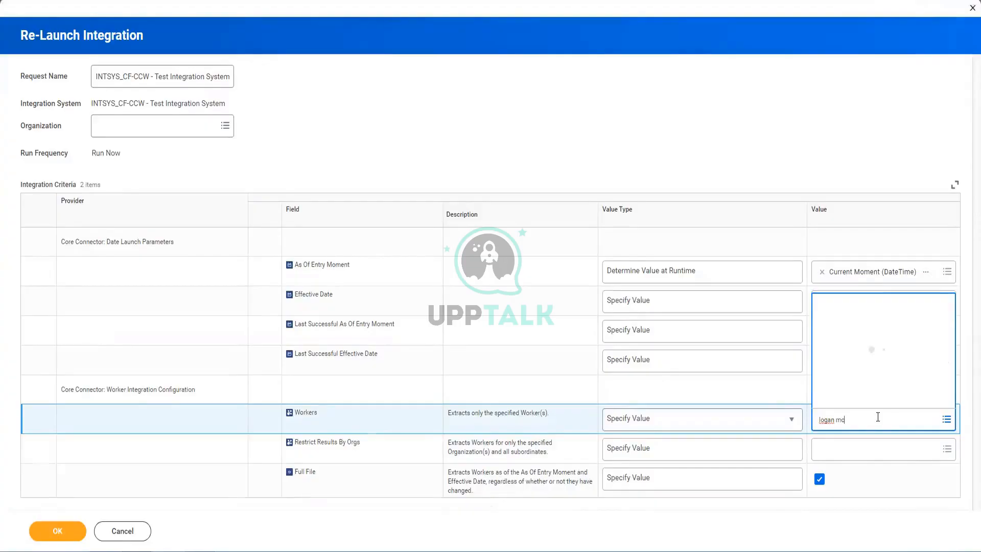
text(steve)
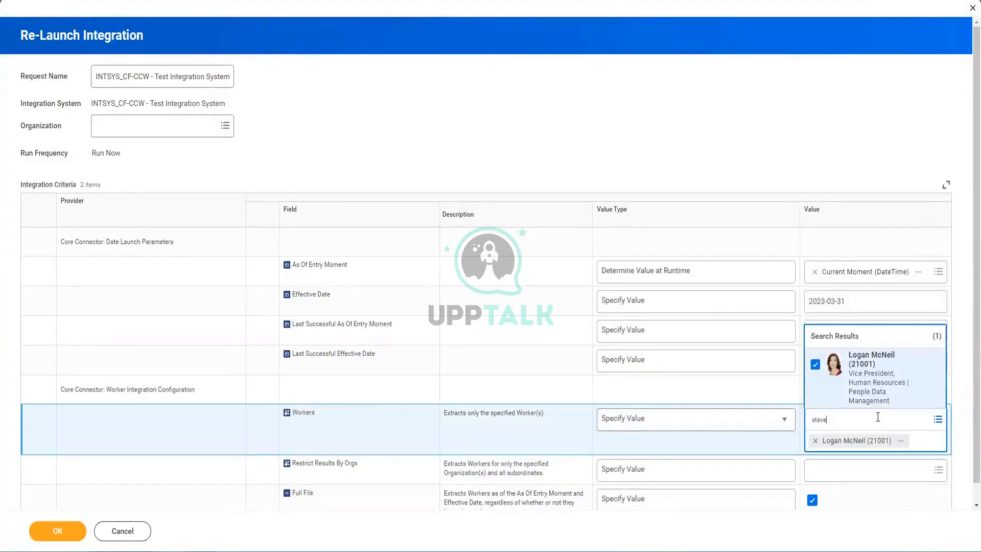
text( morgN)
key(Return)
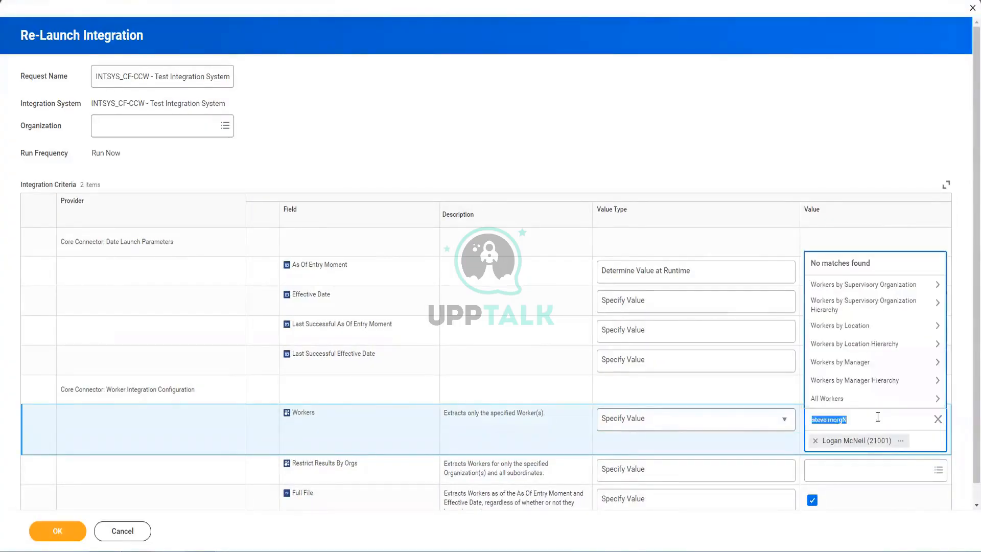
click(877, 417)
text(AN)
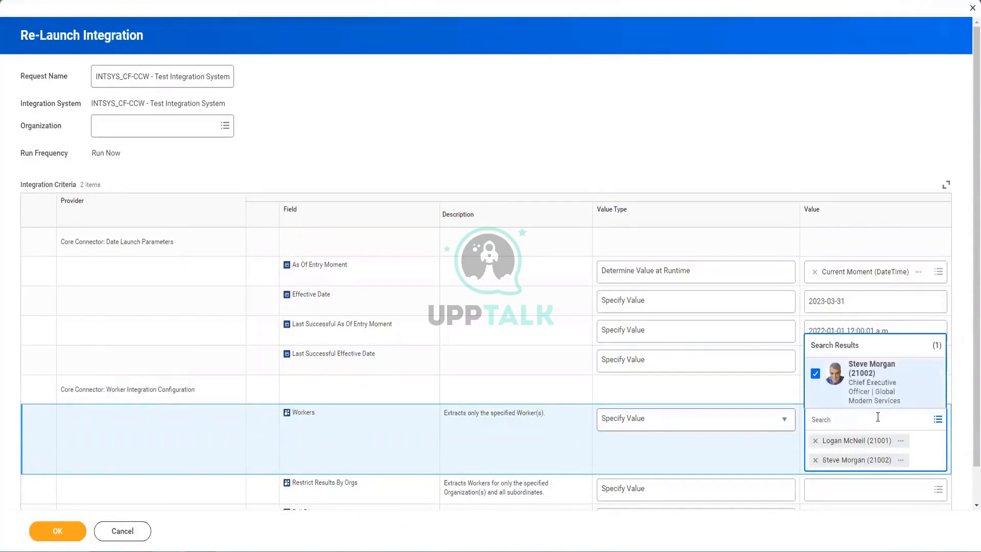
text(JULIE BOWLES)
key(Return)
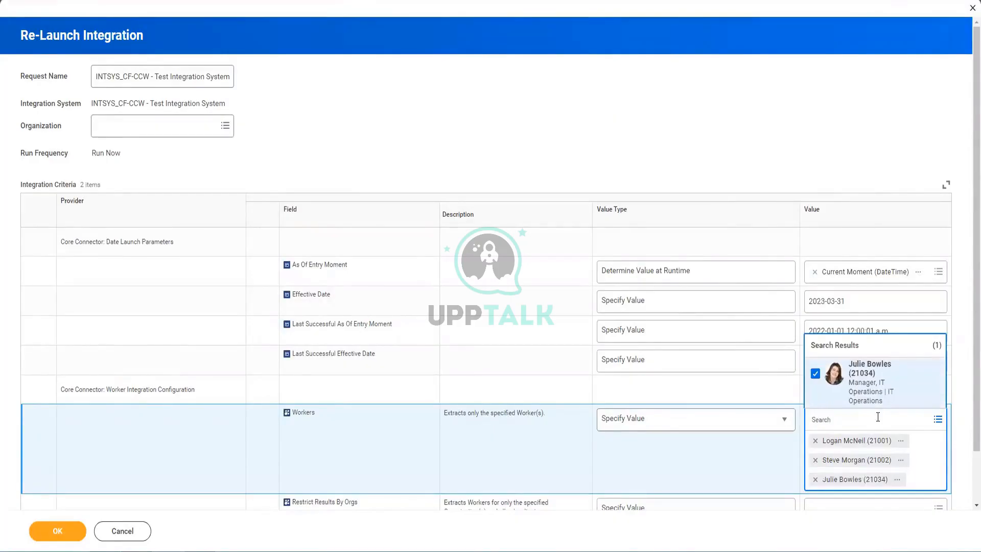
Add a fourth worker to the Workers parameter, then select all workers returned by a partial first-name search.
key(Return)
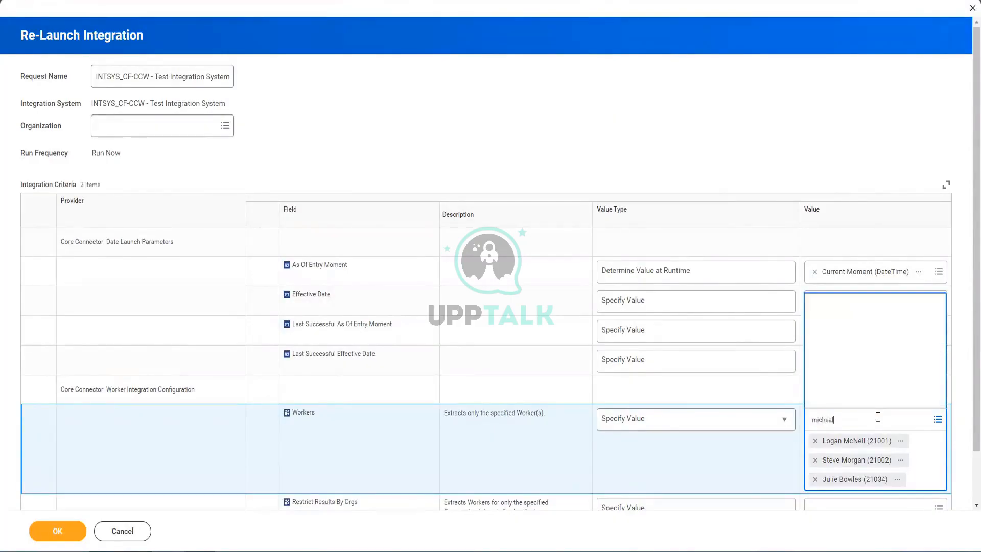
click(878, 417)
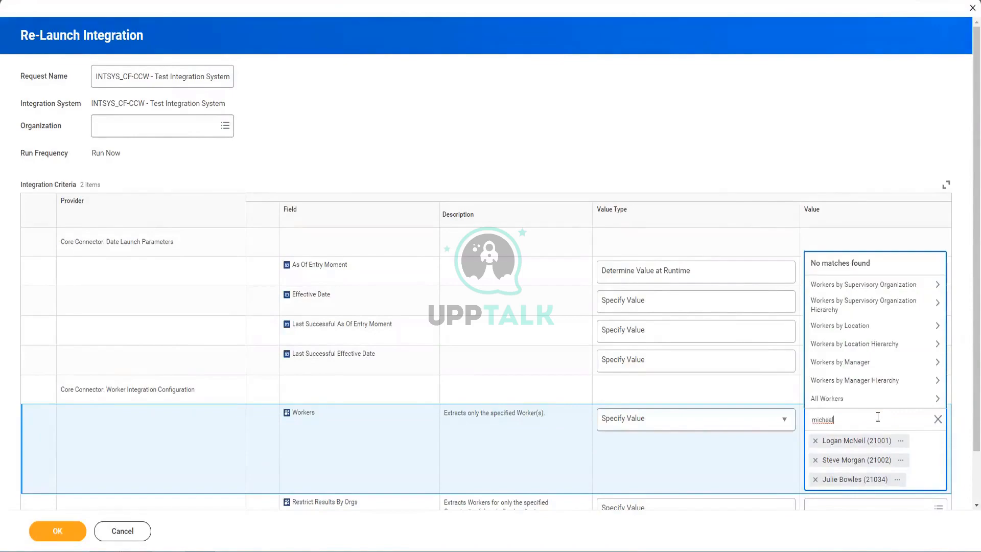
key(Return)
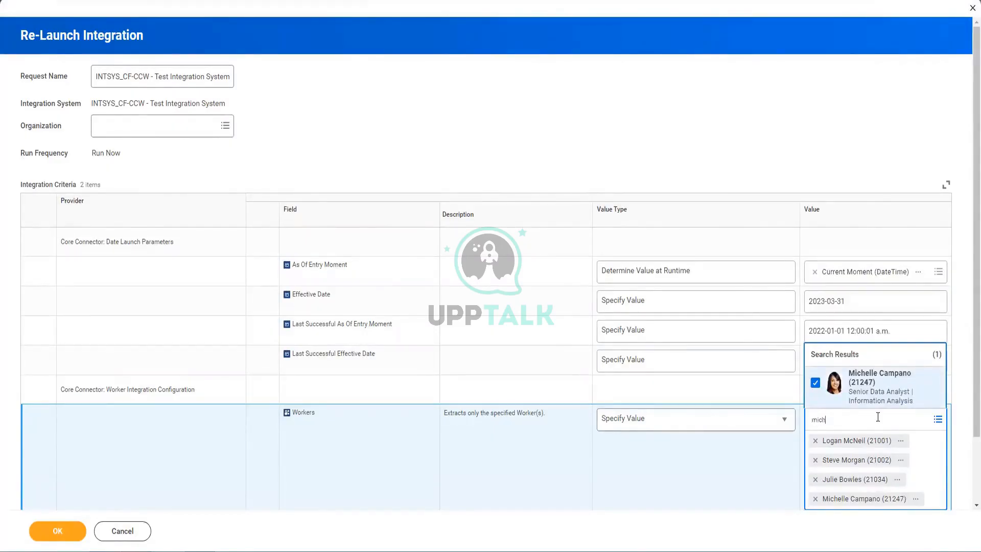
key(Return)
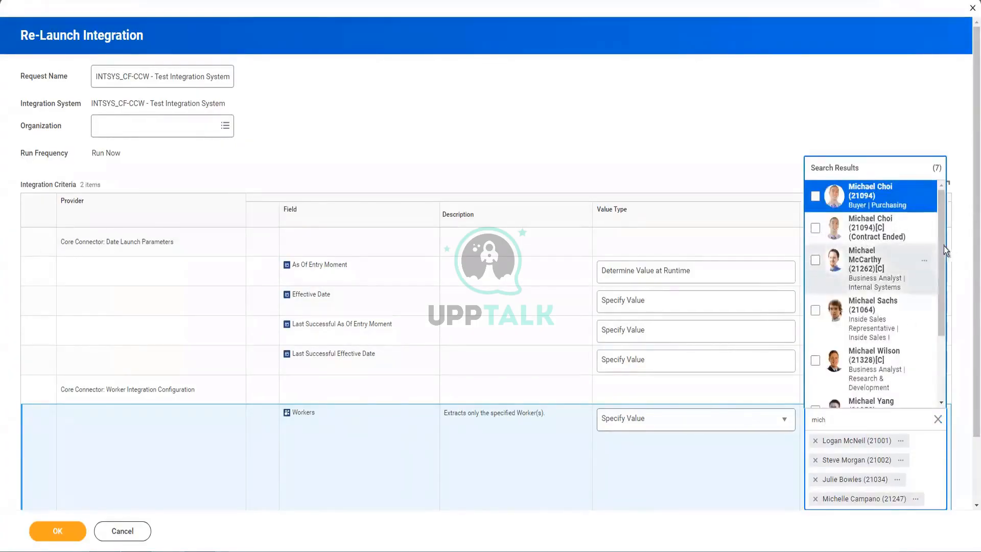
drag(942, 245, 948, 385)
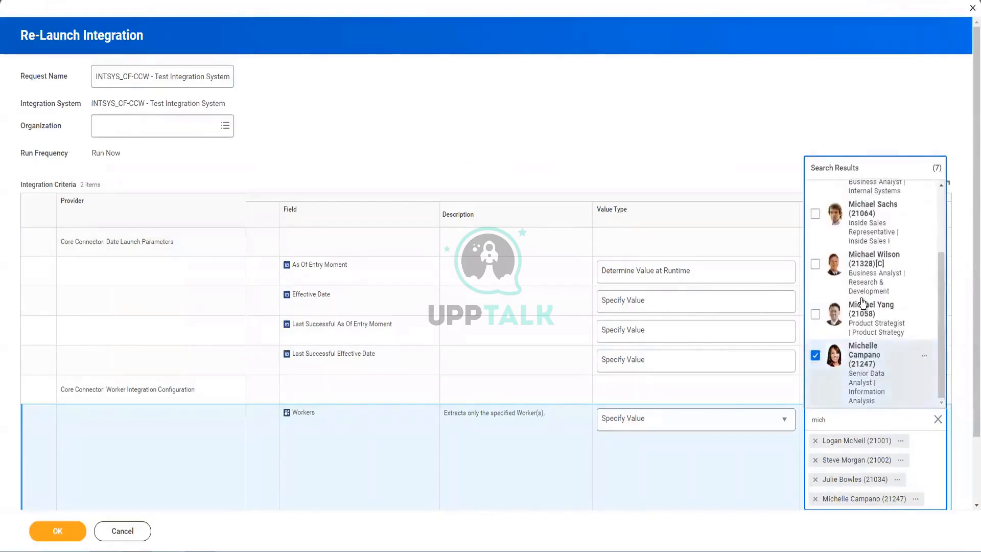
shift+click(876, 364)
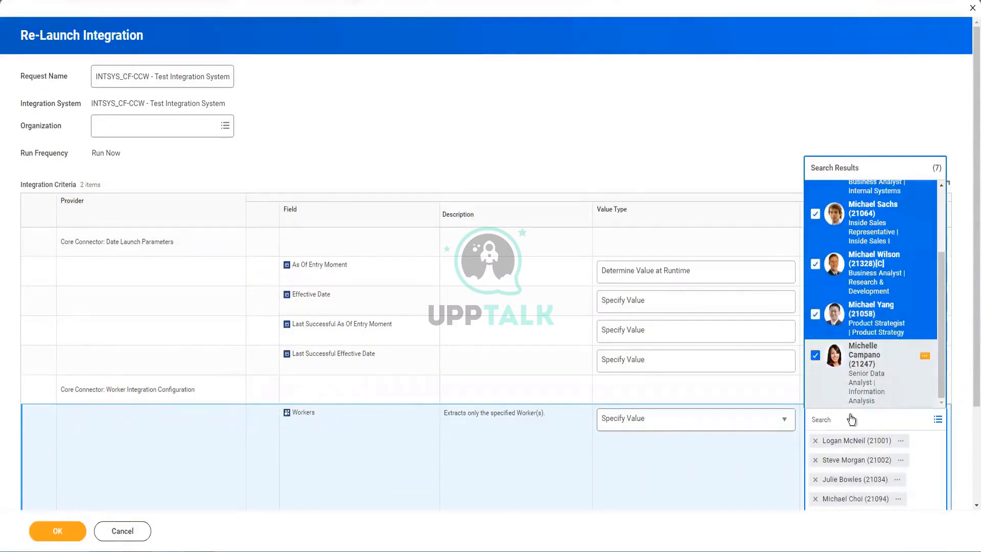
click(768, 457)
Turn off the Full File launch parameter and submit the integration relaunch.
scroll(777, 470, down, 2)
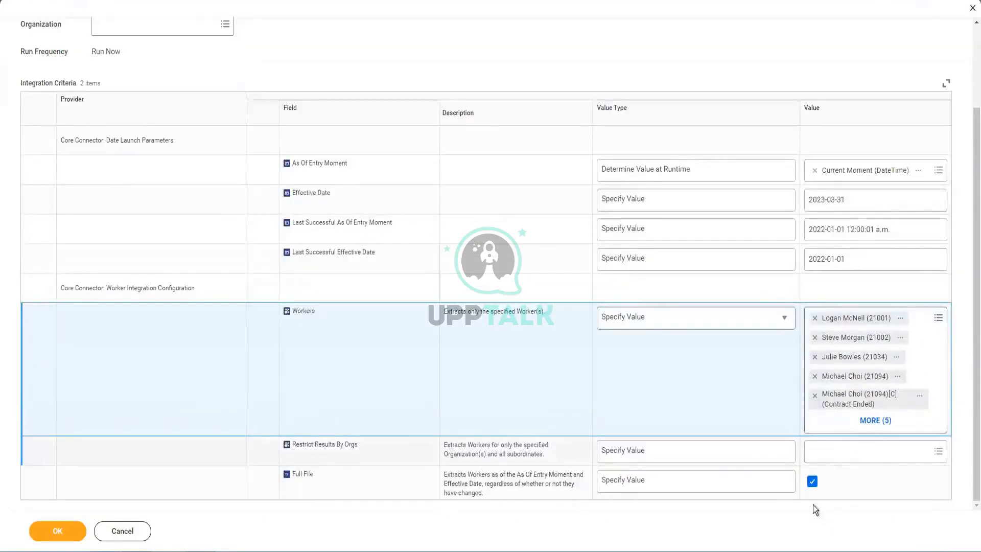
click(811, 480)
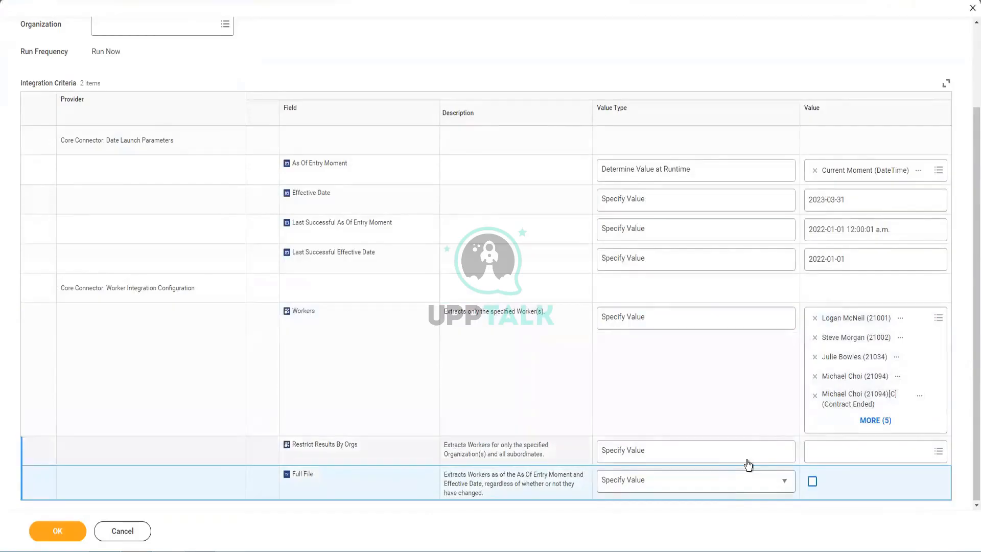
scroll(90, 127, up, 2)
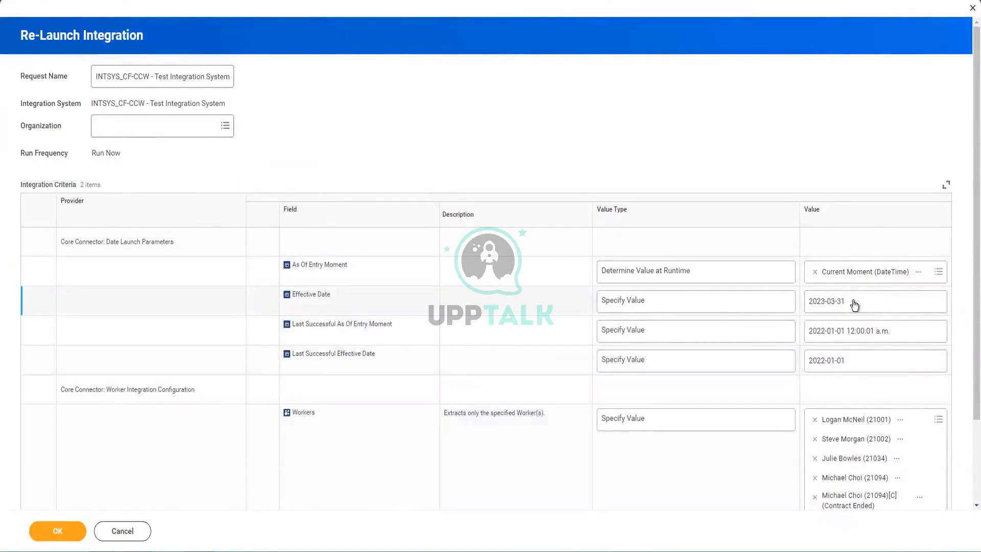
click(57, 531)
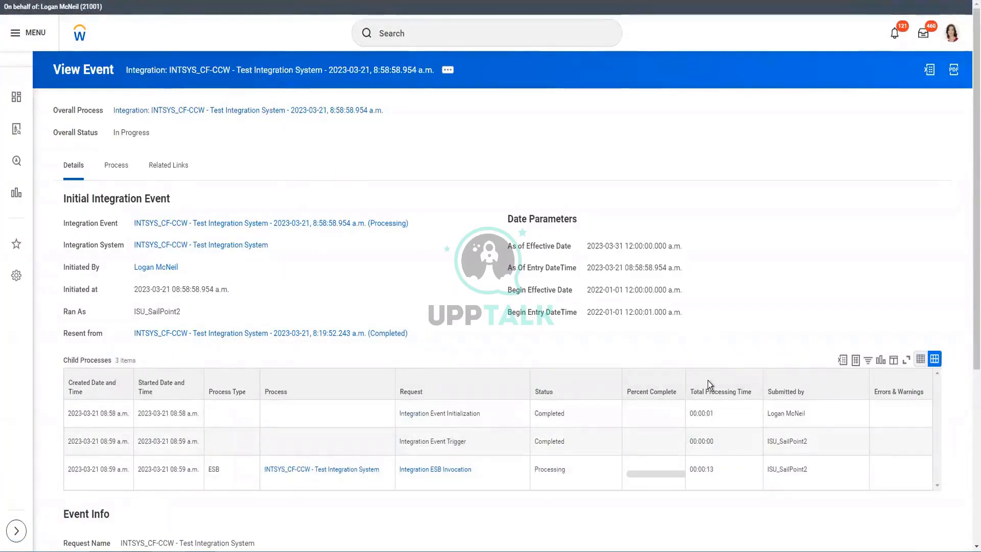
Examine the relaunched integration event's status, date parameters, output files and subsequent processes.
drag(685, 380, 708, 380)
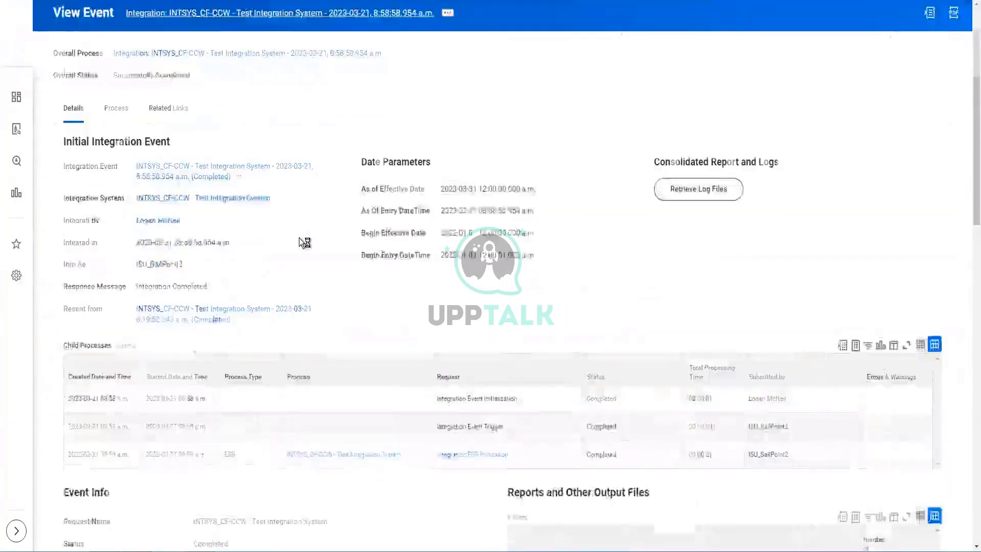
scroll(299, 238, down, 8)
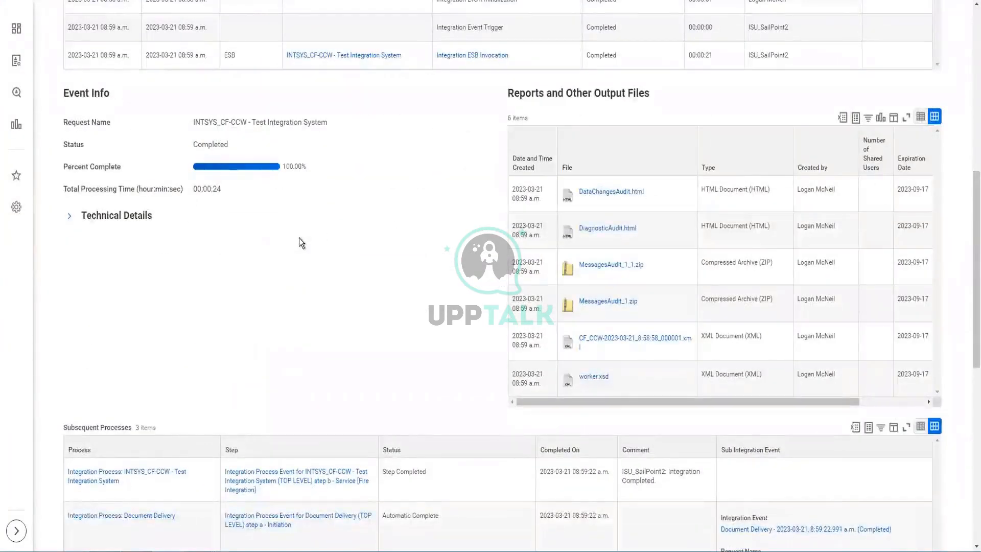
scroll(299, 237, up, 8)
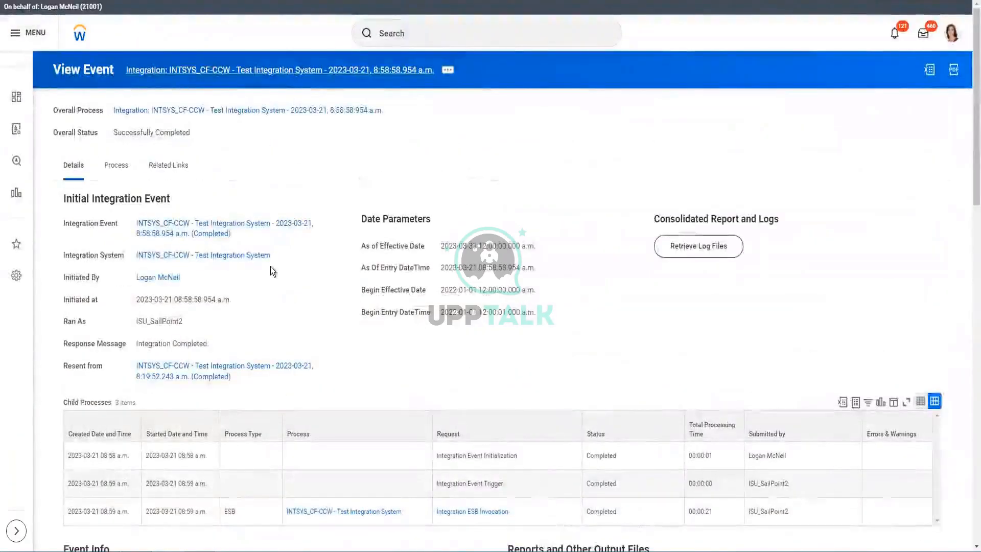
scroll(271, 265, down, 5)
scroll(270, 265, down, 5)
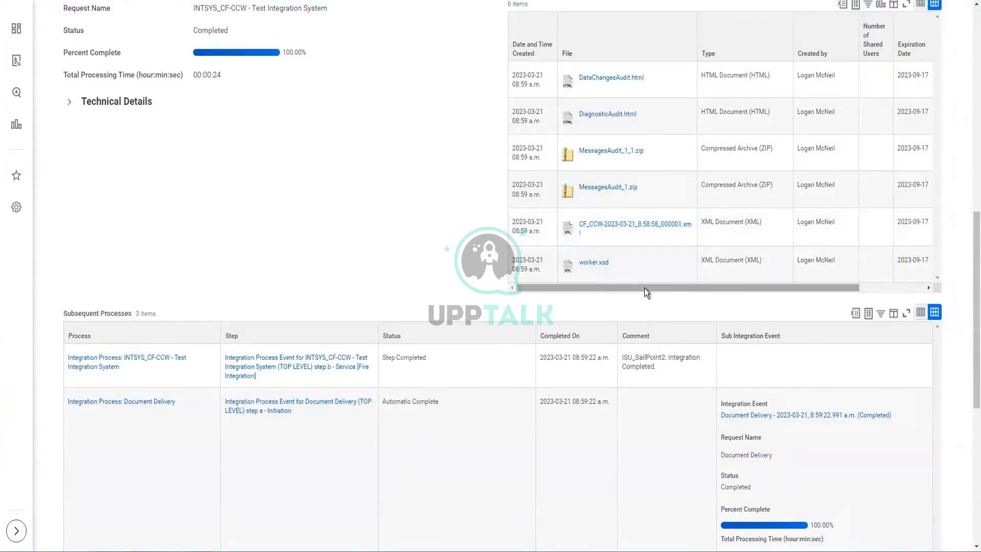
drag(648, 288, 923, 310)
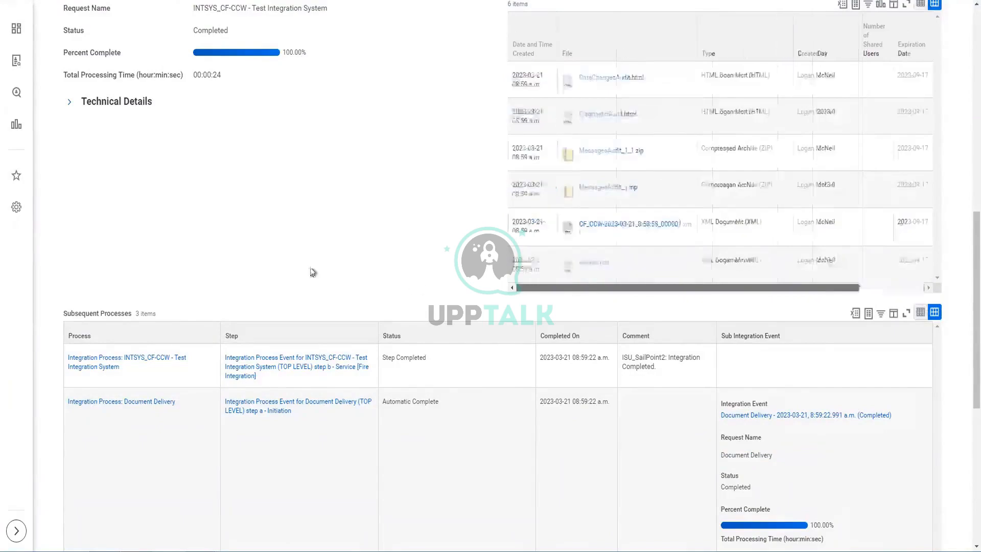
scroll(311, 268, down, 5)
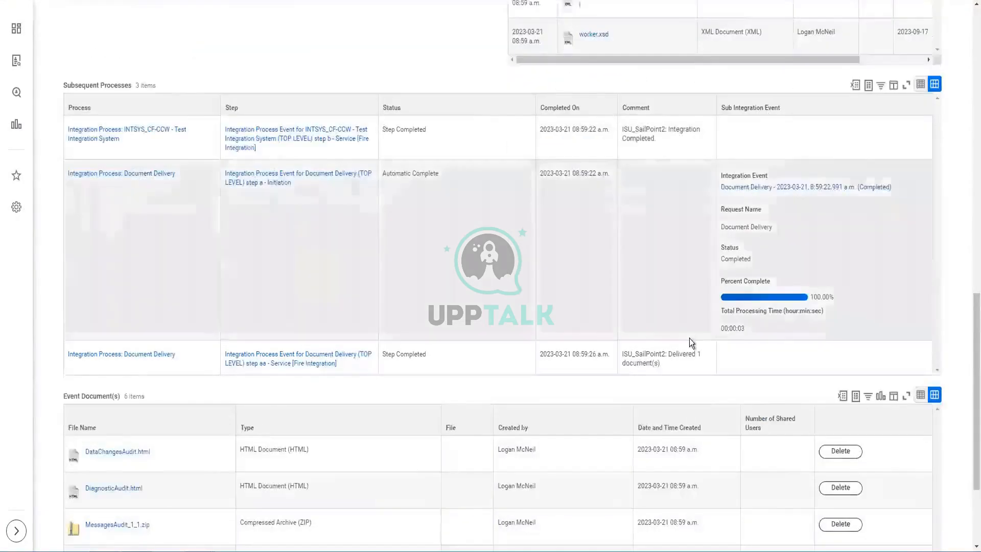
Download the CF_CCW XML output ending in 000001 from the event documents and open the file.
scroll(688, 338, down, 3)
click(130, 453)
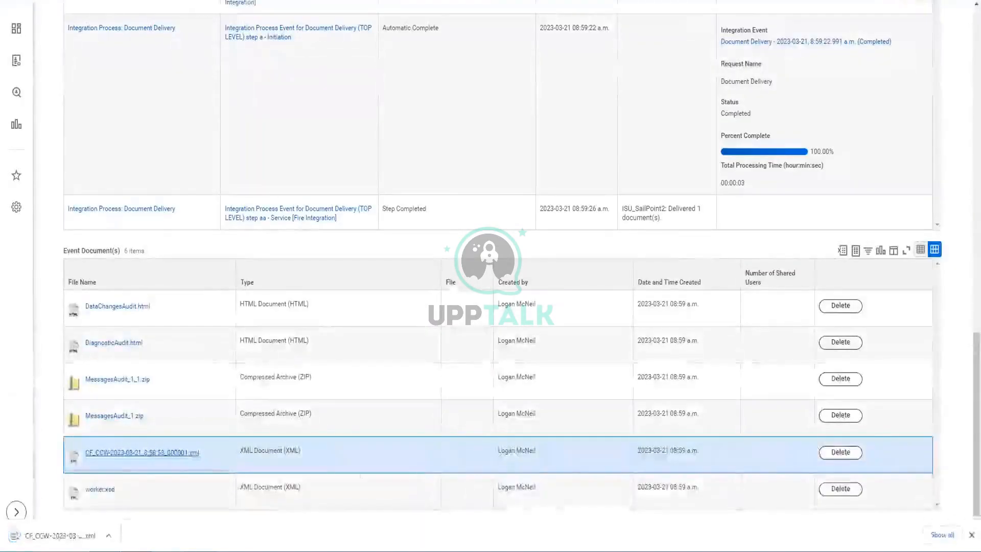
click(51, 535)
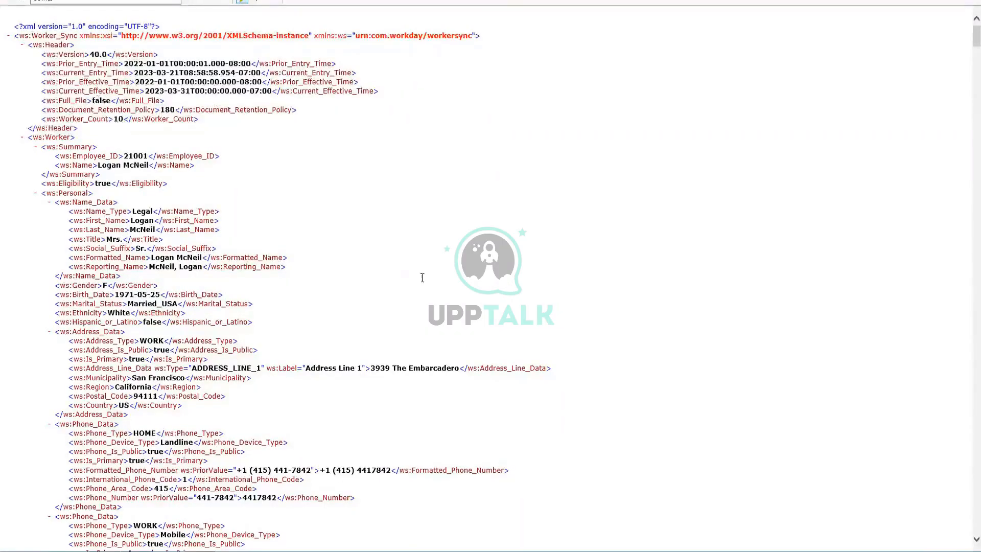
Examine the XML output's worker records for personal, status, position and organization data with operations and prior values.
scroll(528, 281, down, 9)
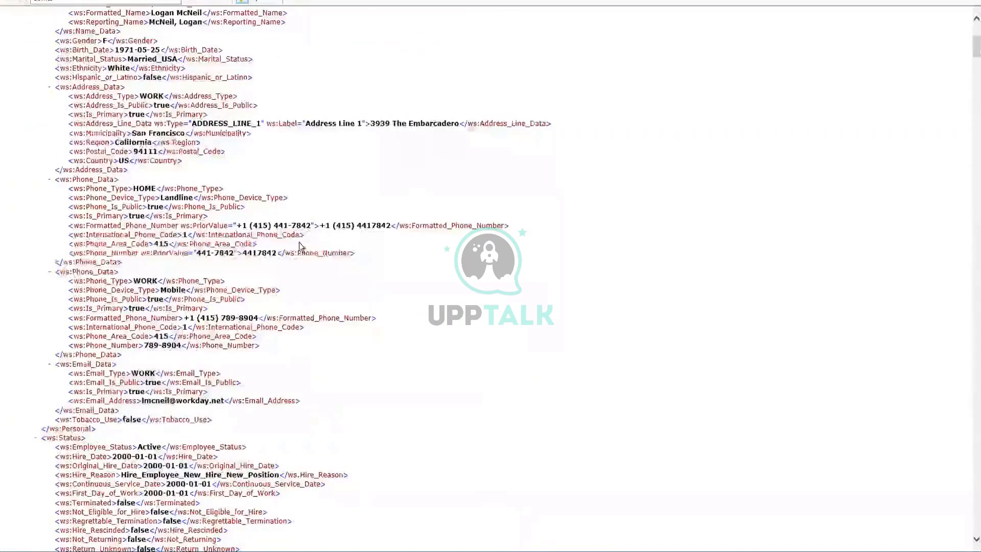
scroll(297, 241, down, 20)
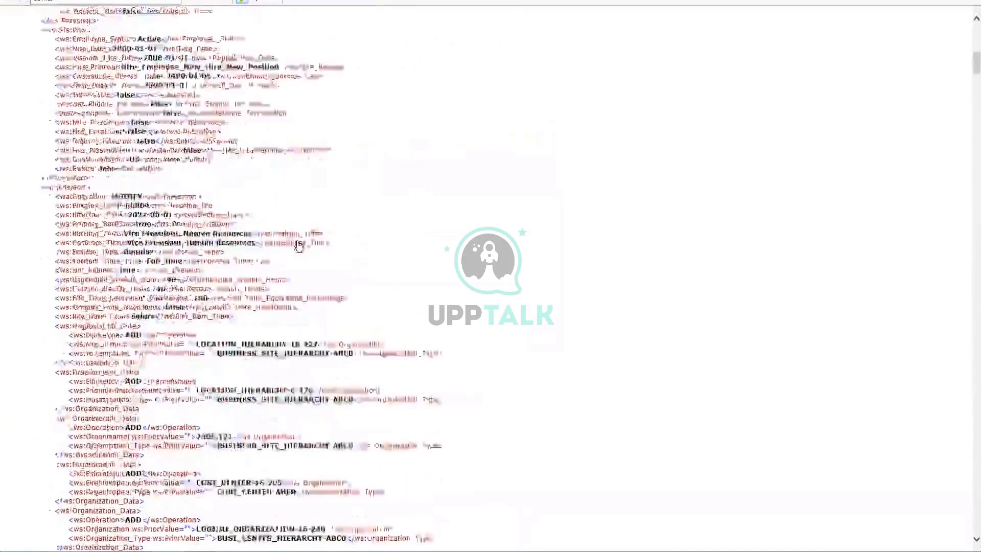
scroll(297, 244, down, 18)
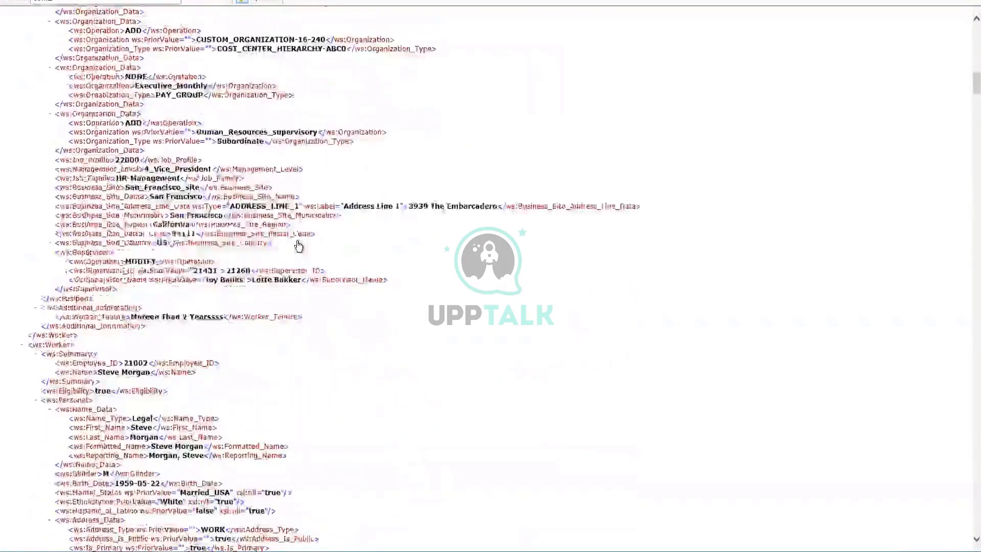
scroll(176, 250, down, 15)
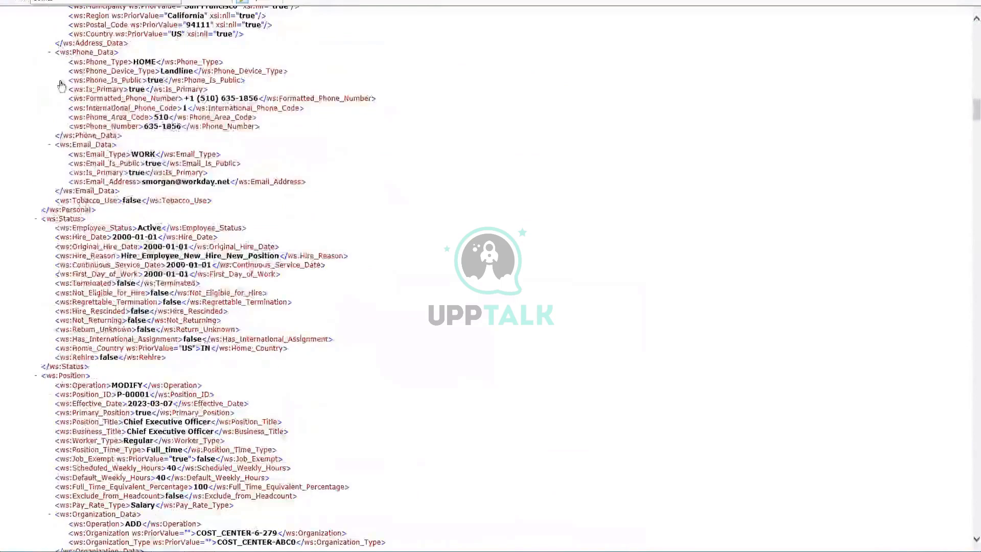
Review the following worker records in the XML output for business site, supervisor and worker tenure details, and highlight an organization type's PriorValue attribute.
scroll(141, 369, down, 9)
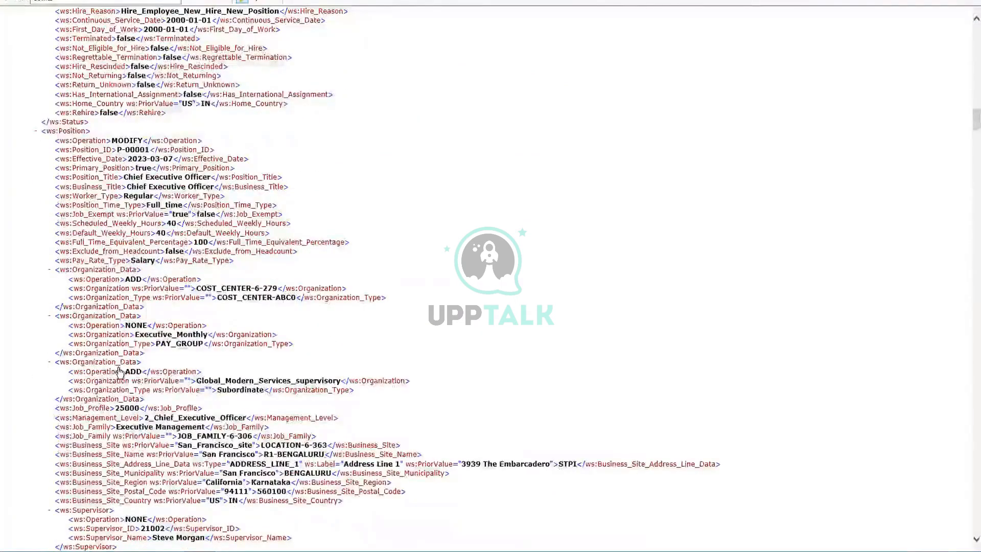
scroll(193, 221, down, 12)
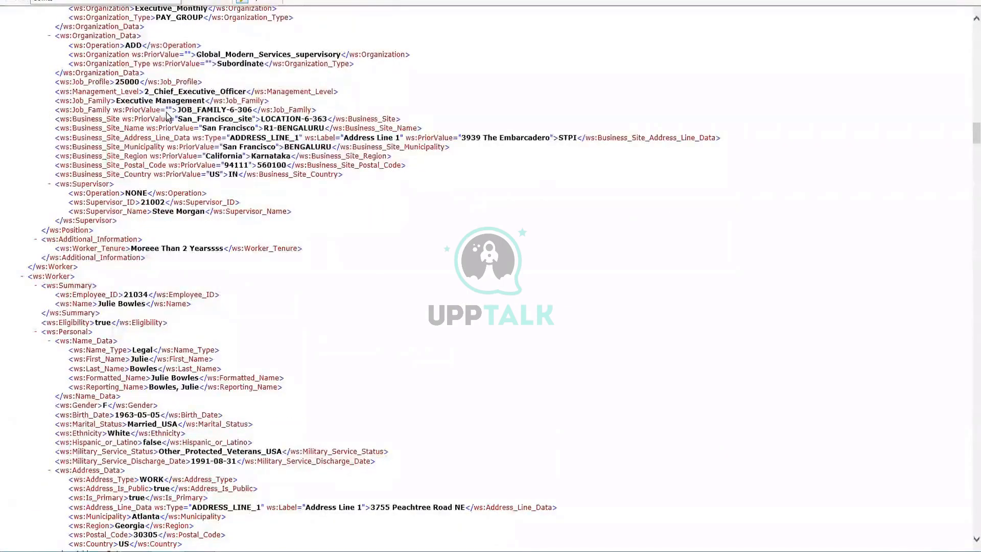
scroll(165, 341, down, 10)
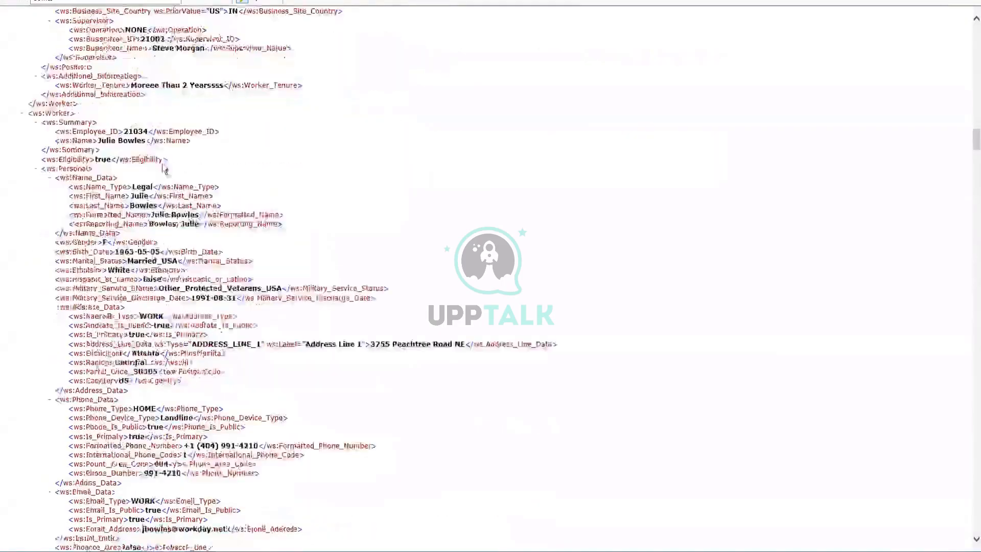
scroll(158, 275, down, 15)
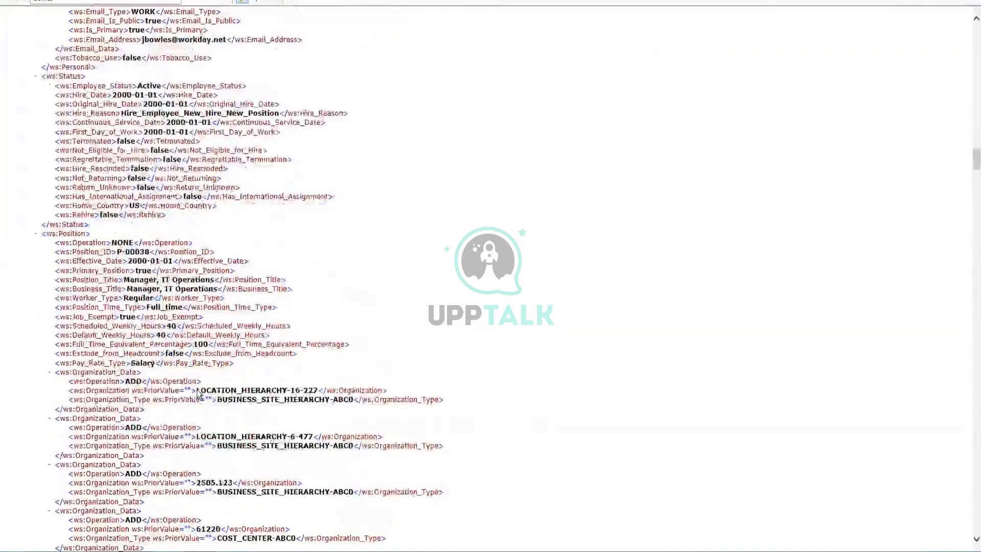
scroll(200, 393, down, 15)
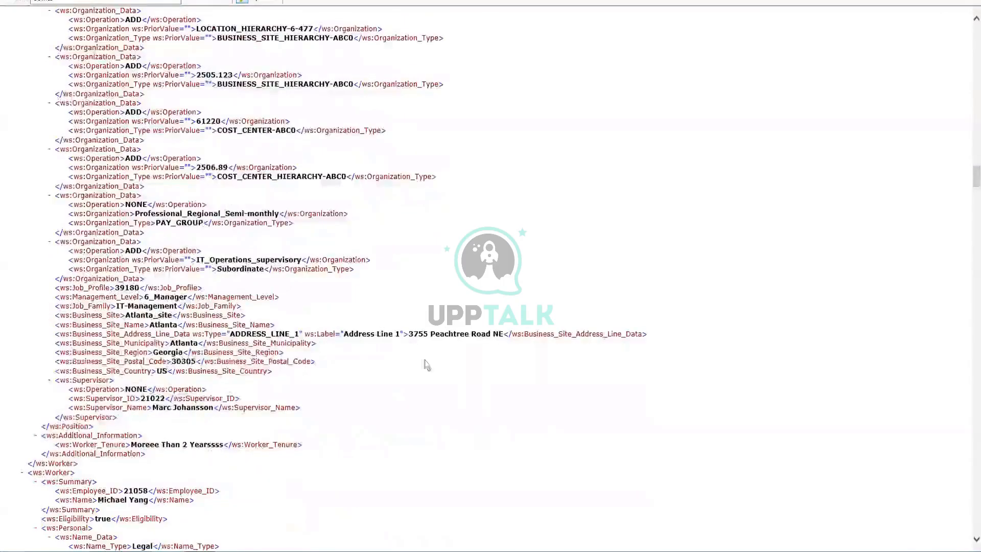
scroll(290, 340, down, 6)
scroll(289, 340, down, 6)
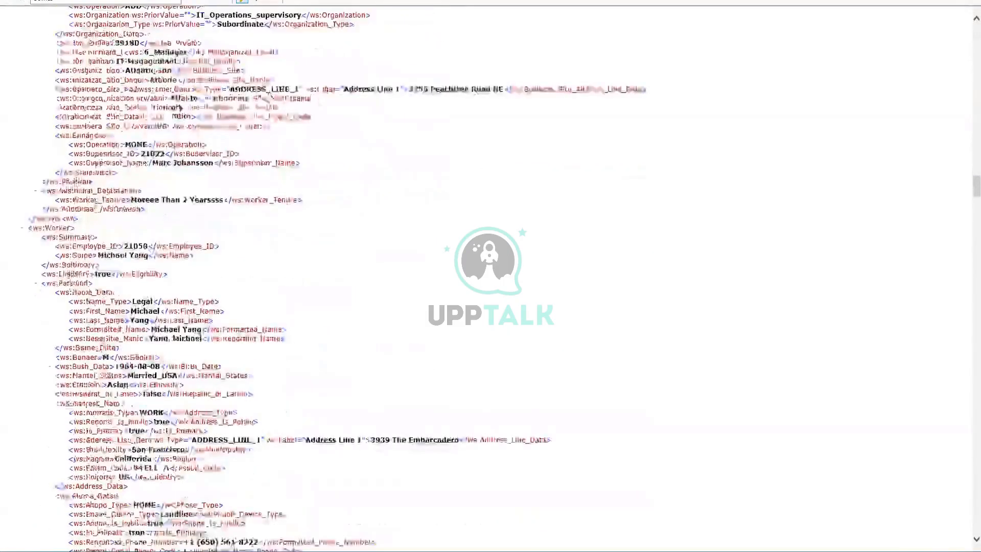
scroll(151, 256, down, 10)
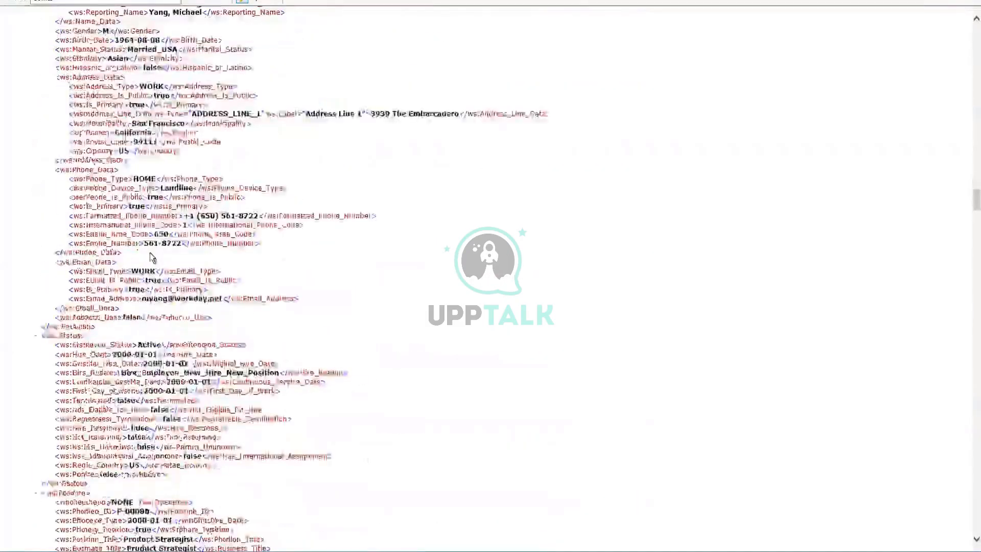
scroll(152, 256, down, 10)
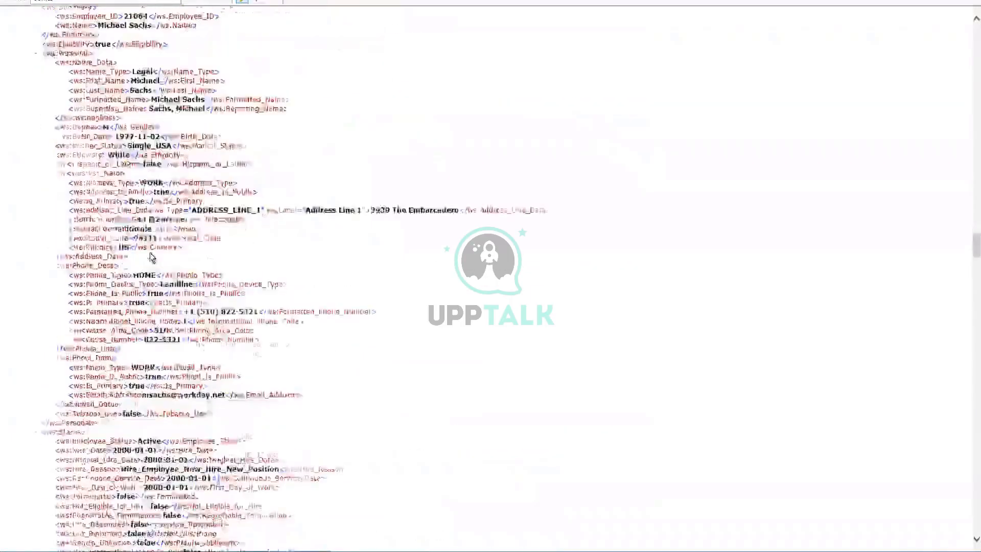
scroll(150, 256, down, 9)
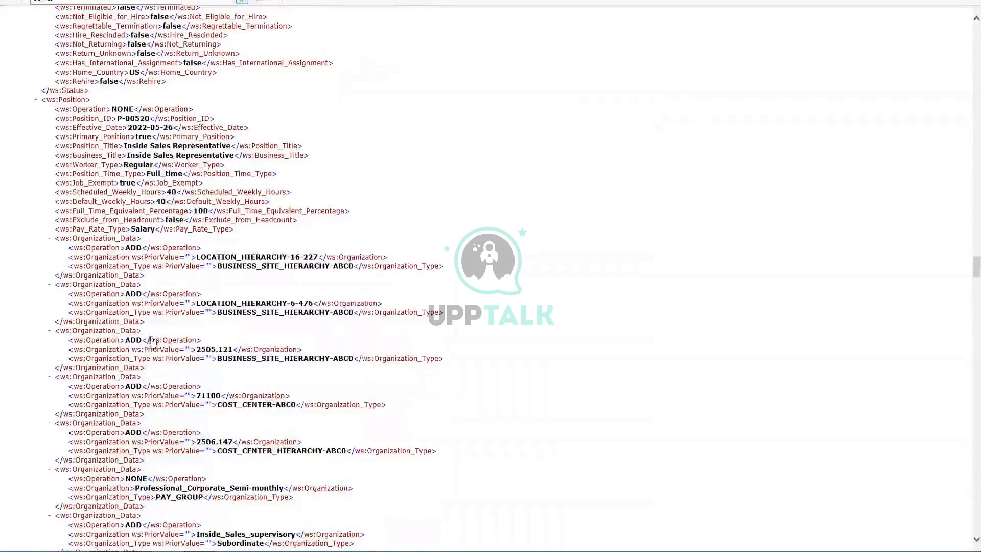
drag(217, 359, 152, 359)
scroll(208, 317, down, 15)
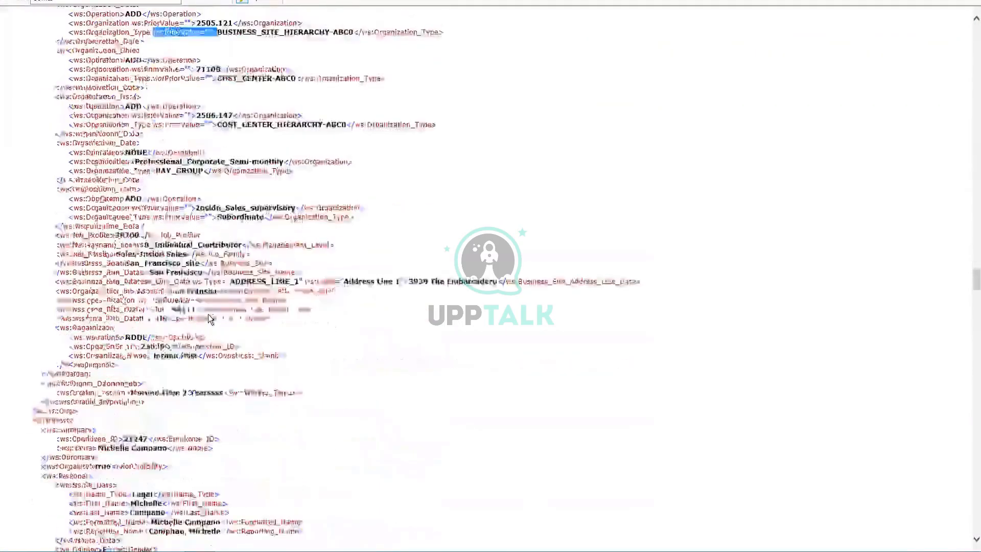
scroll(208, 314, down, 15)
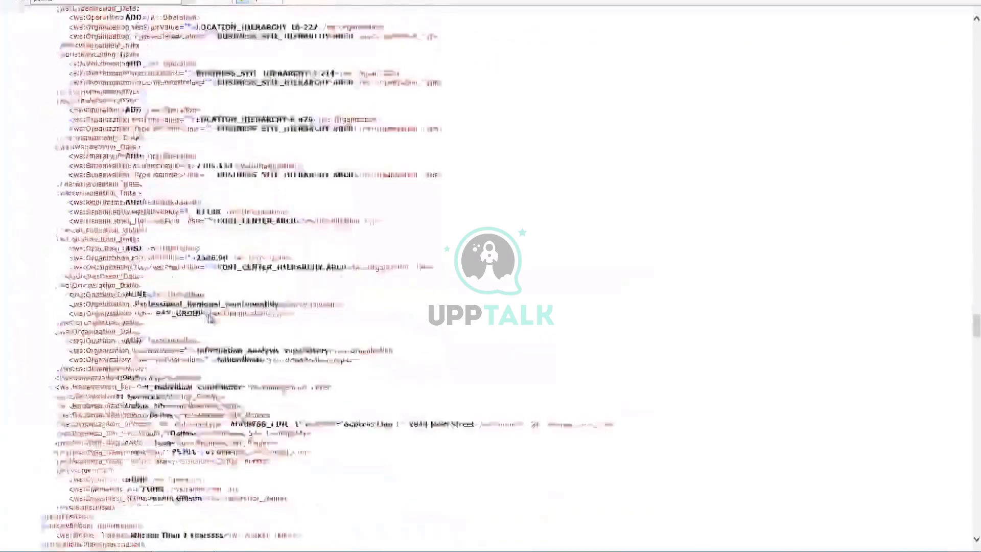
scroll(208, 318, down, 15)
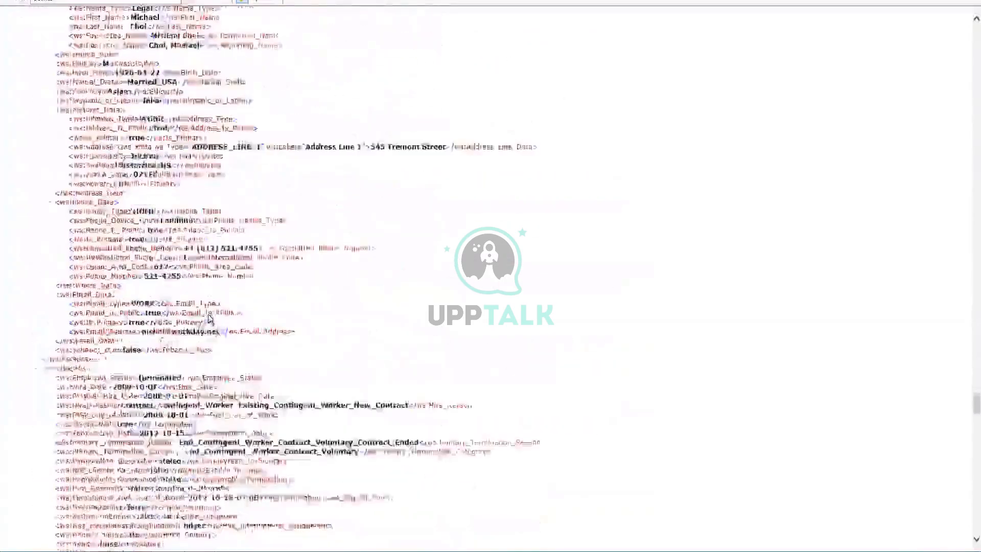